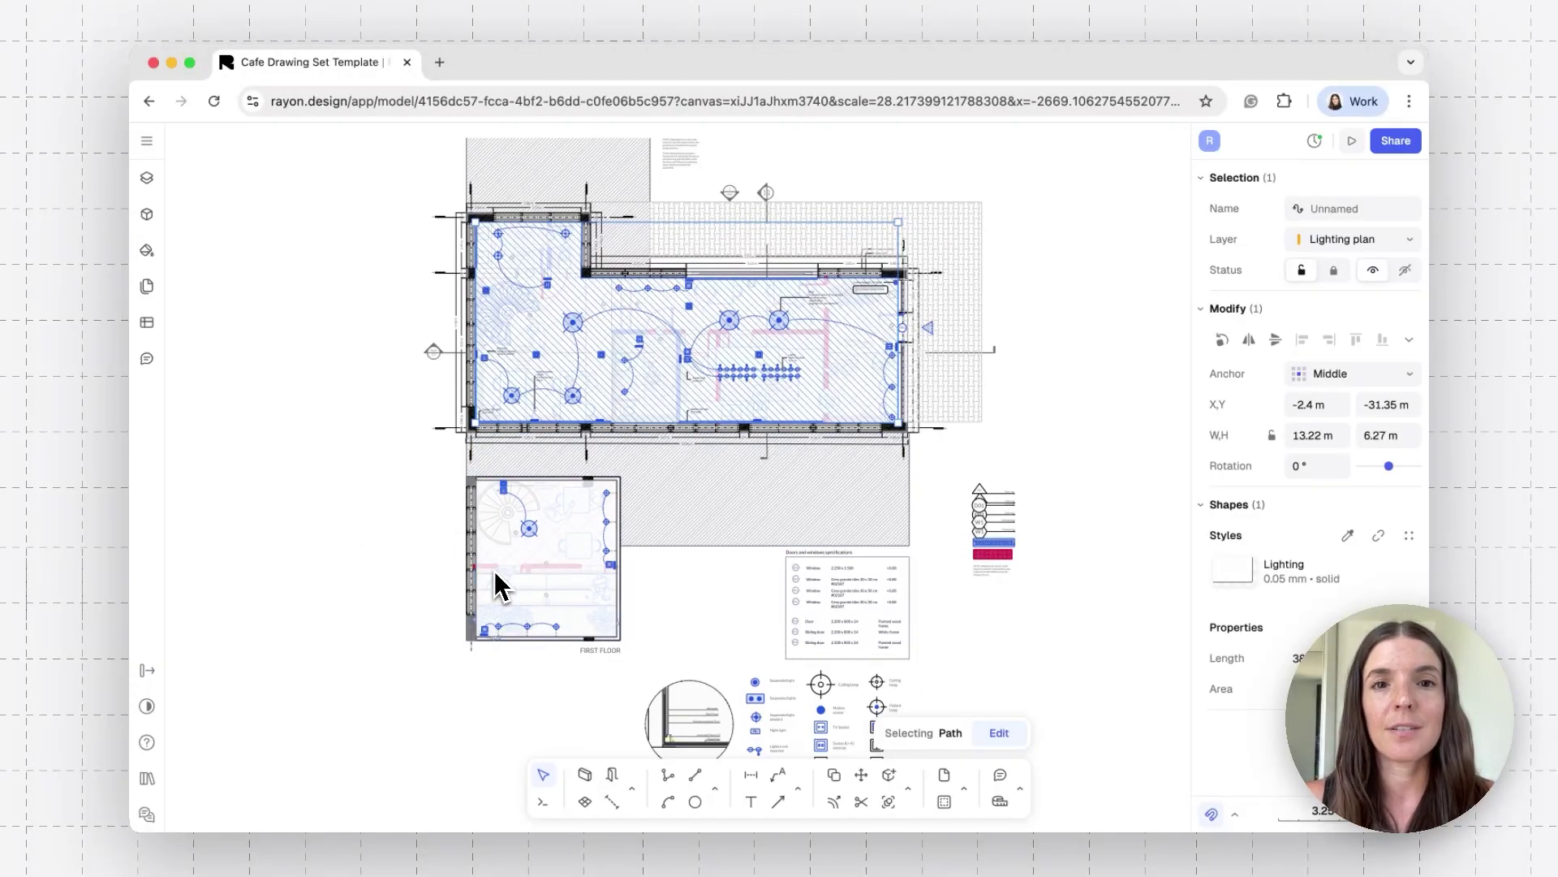
Zoom around the cafe floor plan, then deselect the lighting path so the canvas settings show.
scroll(494, 571, "down", 5)
scroll(494, 570, "up", 2)
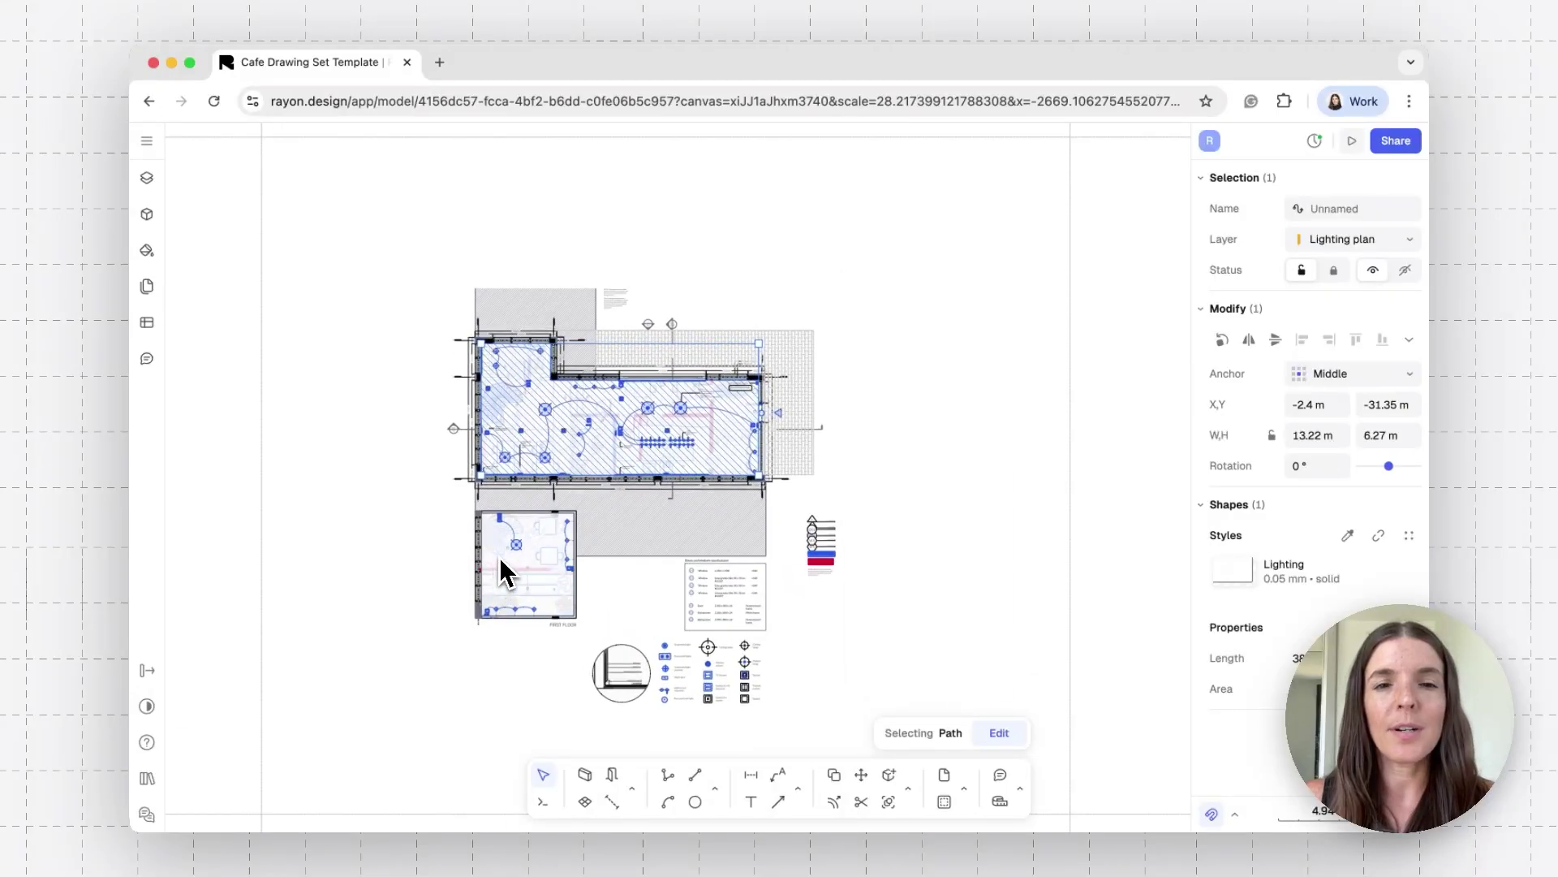
scroll(500, 560, "up", 4)
scroll(499, 560, "down", 1)
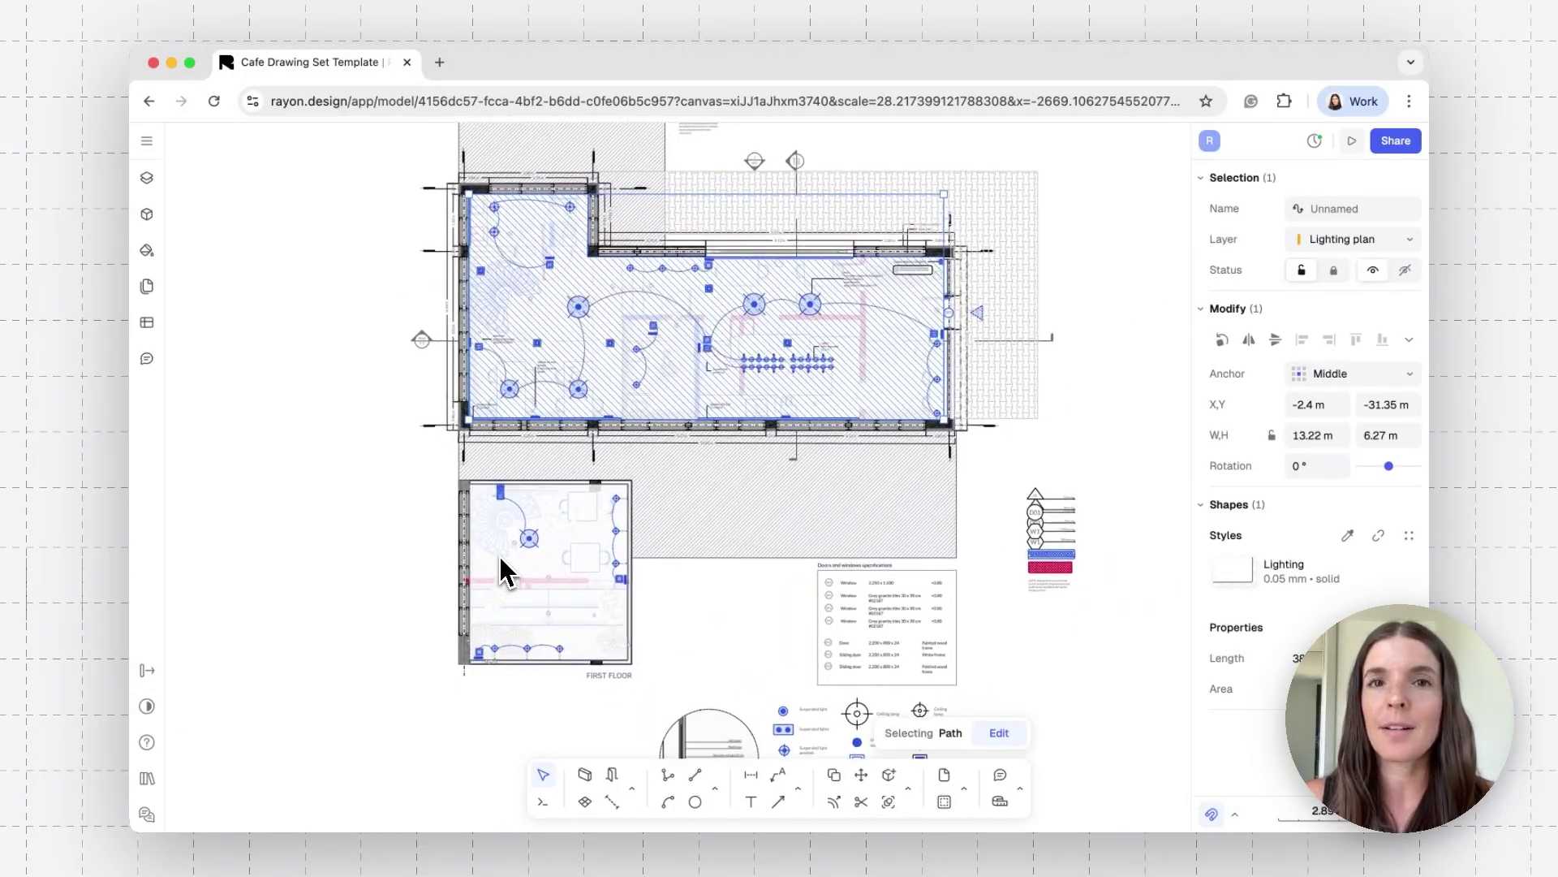
scroll(499, 557, "down", 2)
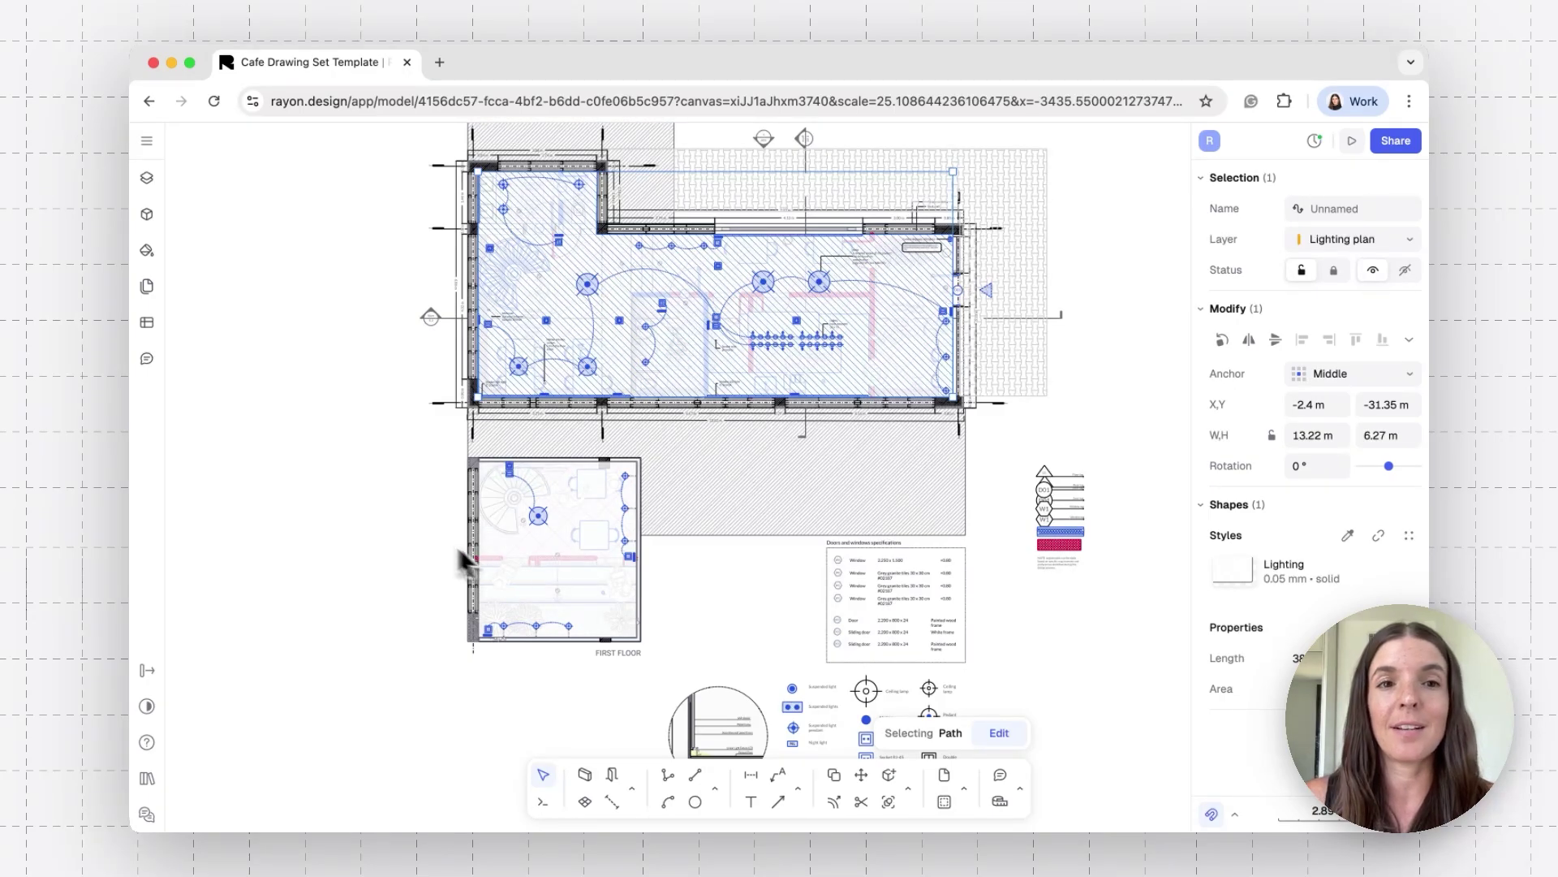
left_click(351, 526)
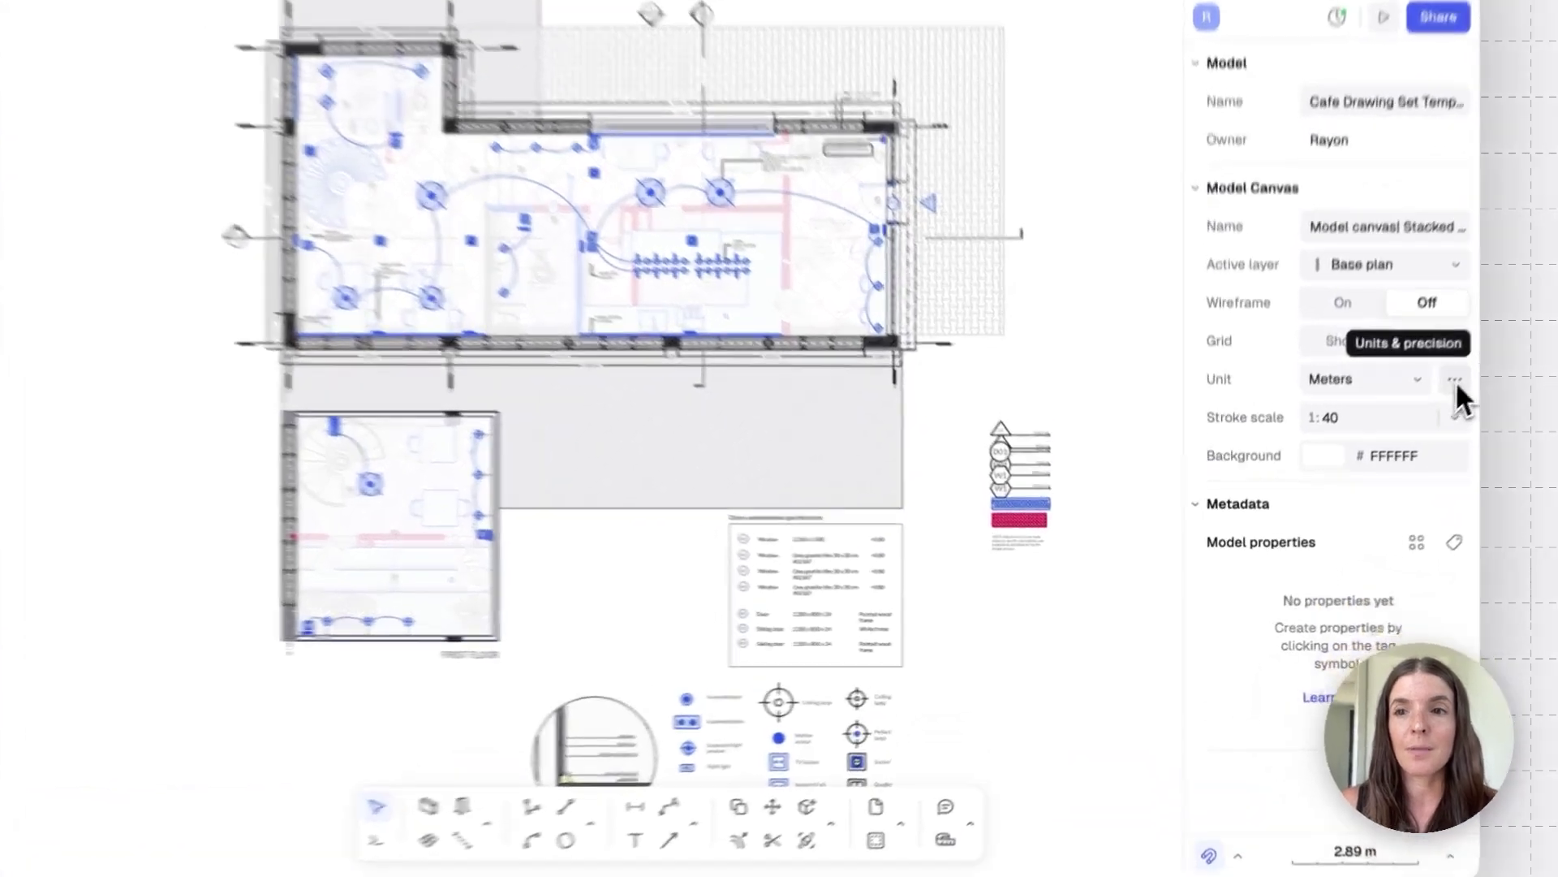
left_click(1409, 431)
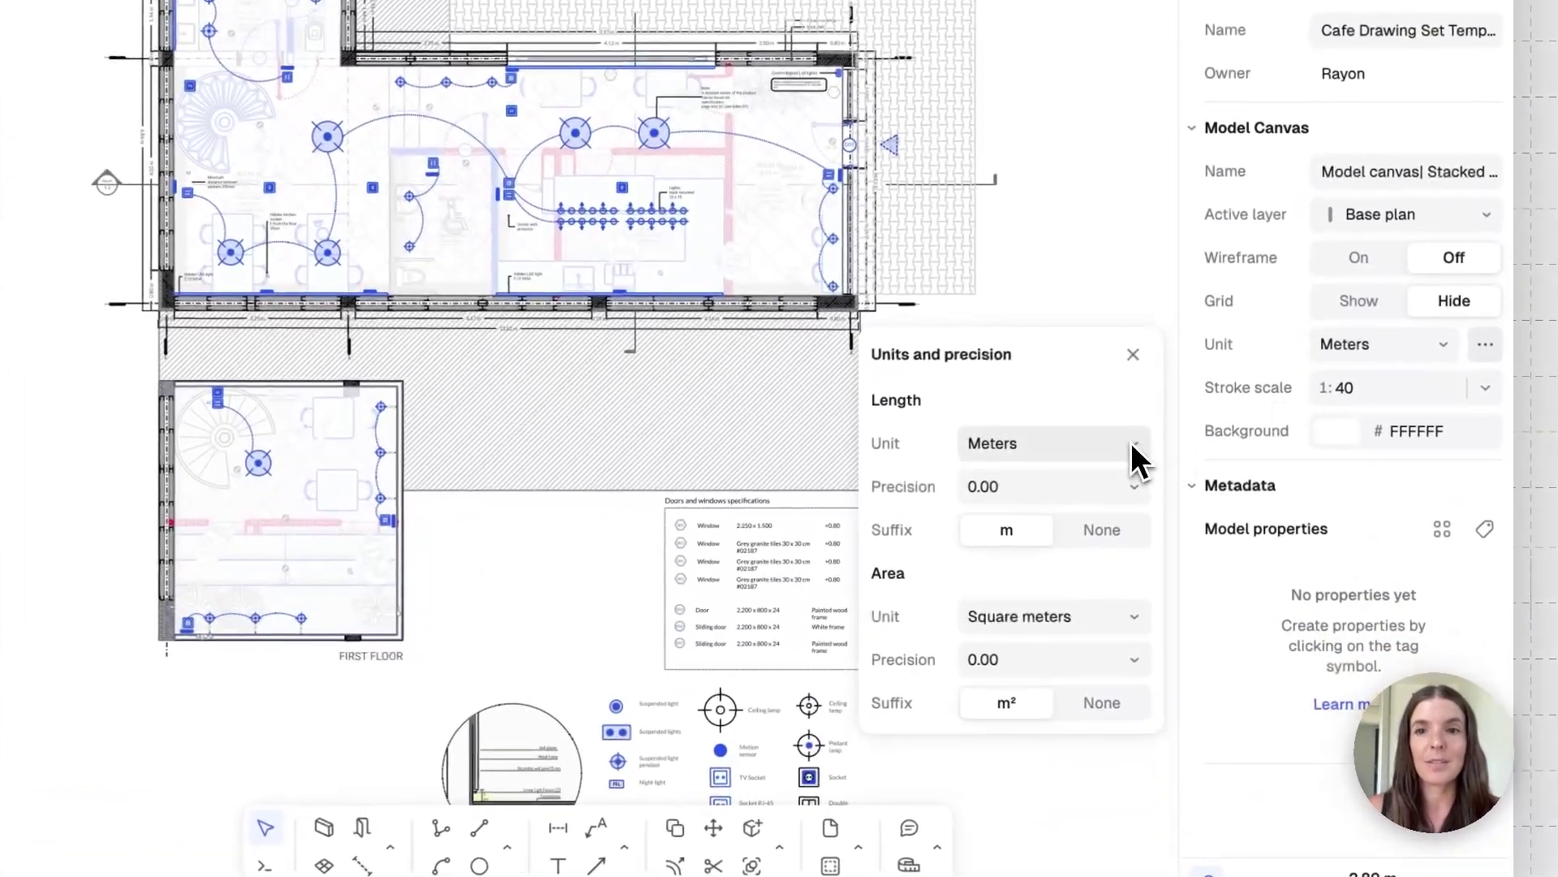
left_click(1150, 503)
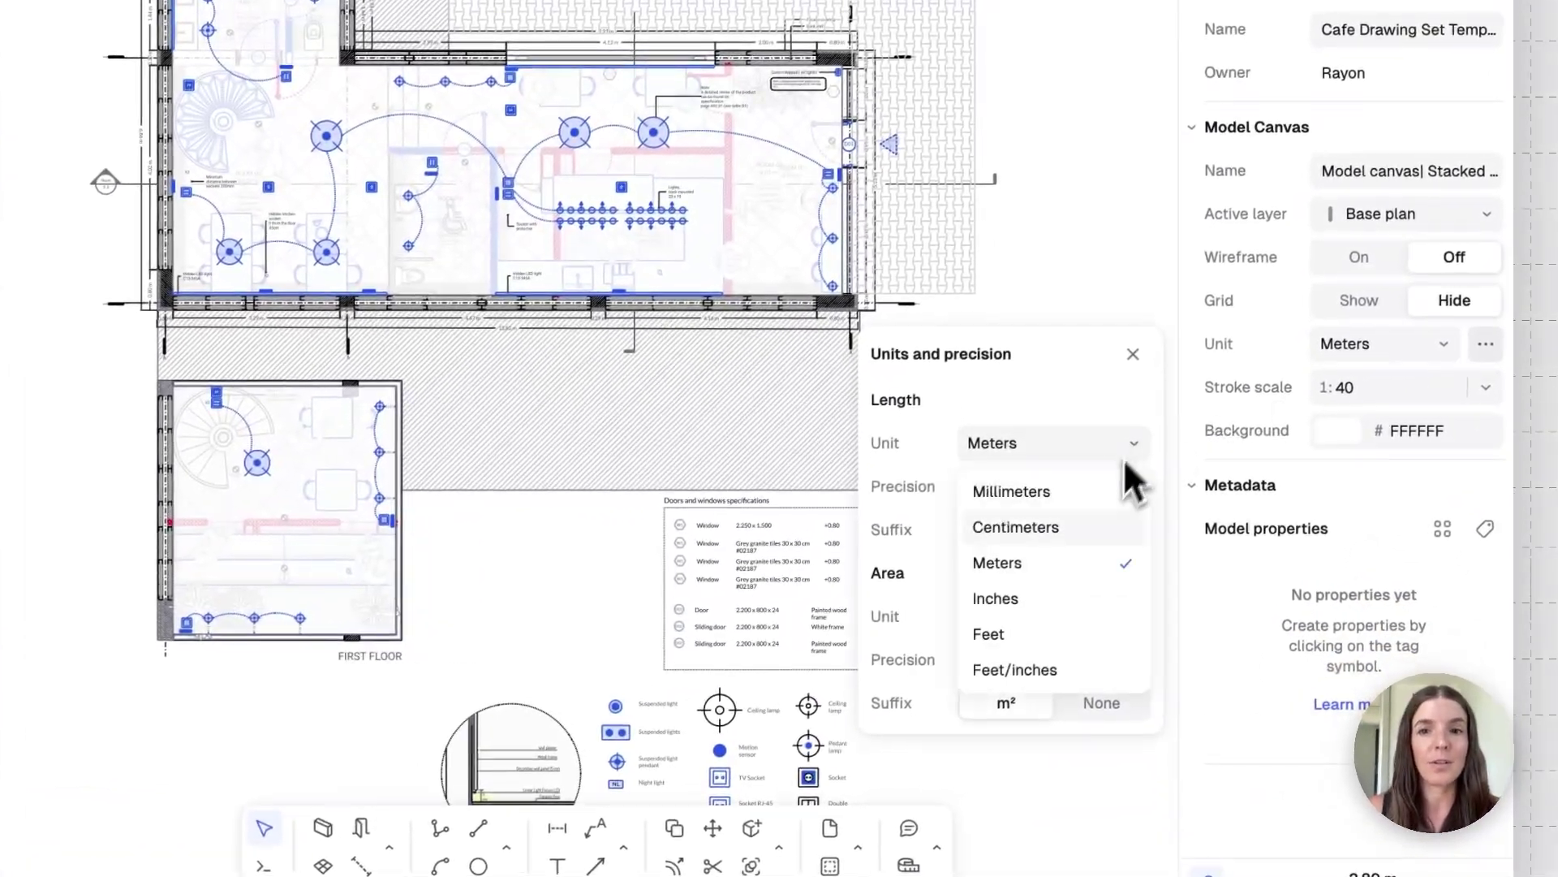
left_click(1065, 369)
left_click(1133, 354)
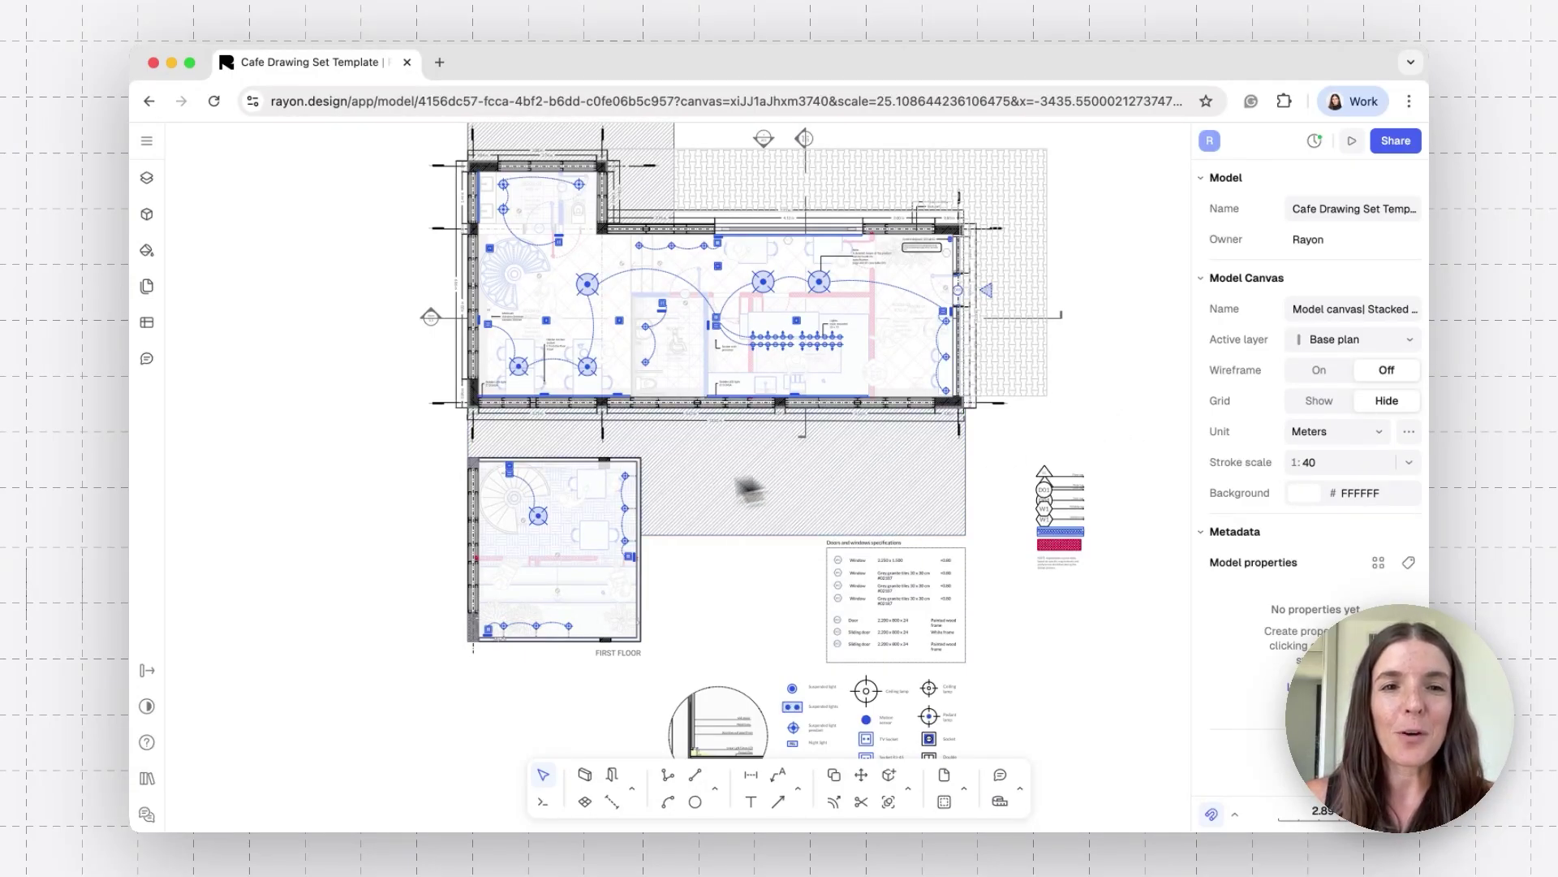
Zoom out slightly and show the Canvases and Layers list with five canvases and five layers.
scroll(328, 434, "down", 3, "ctrl")
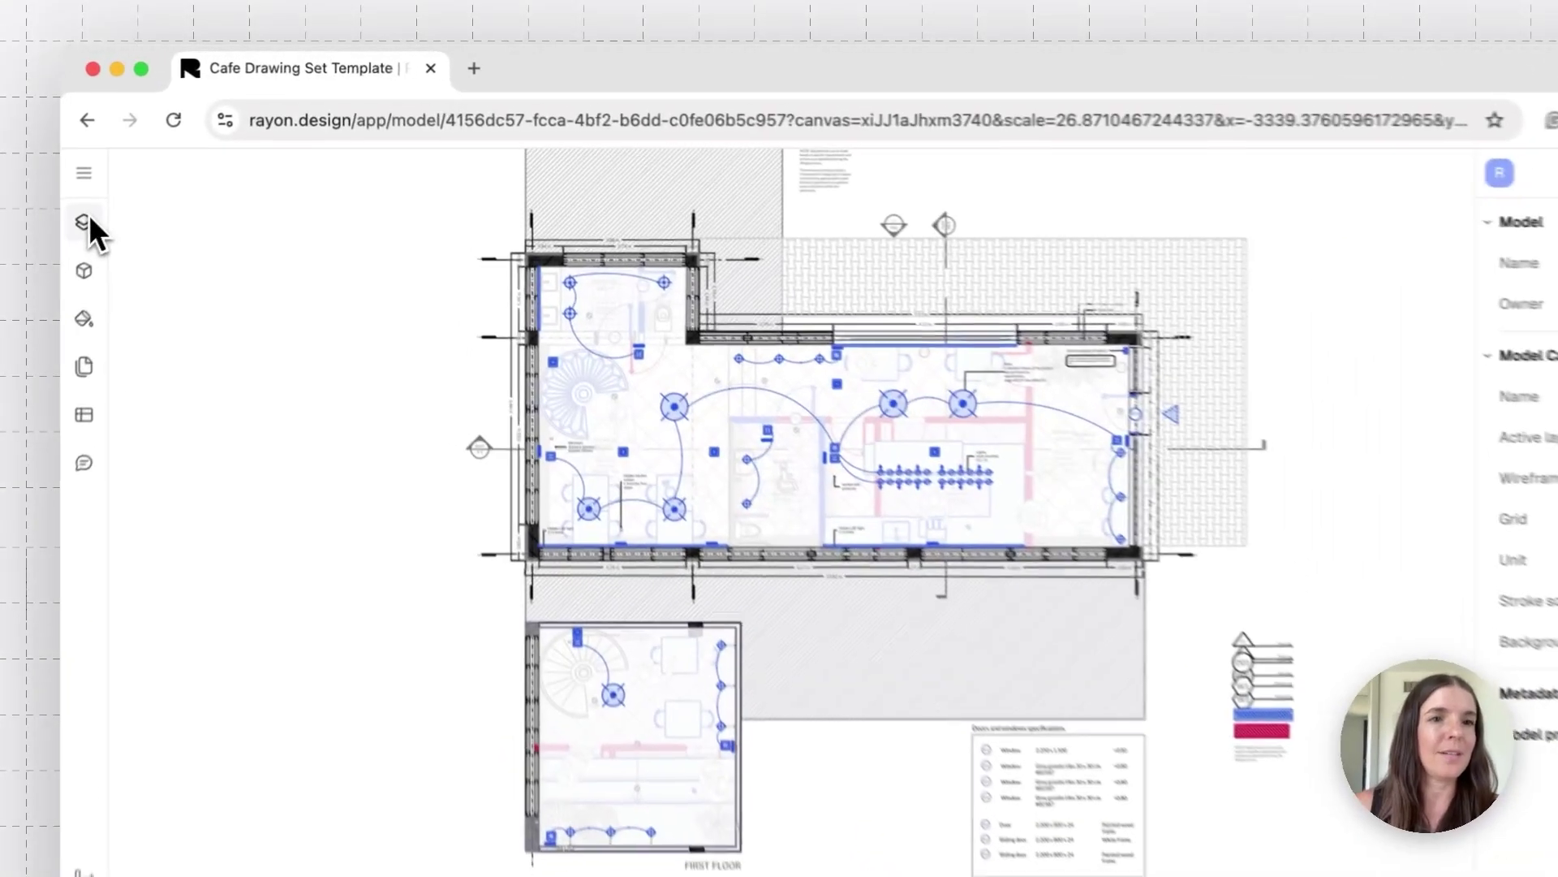
left_click(147, 178)
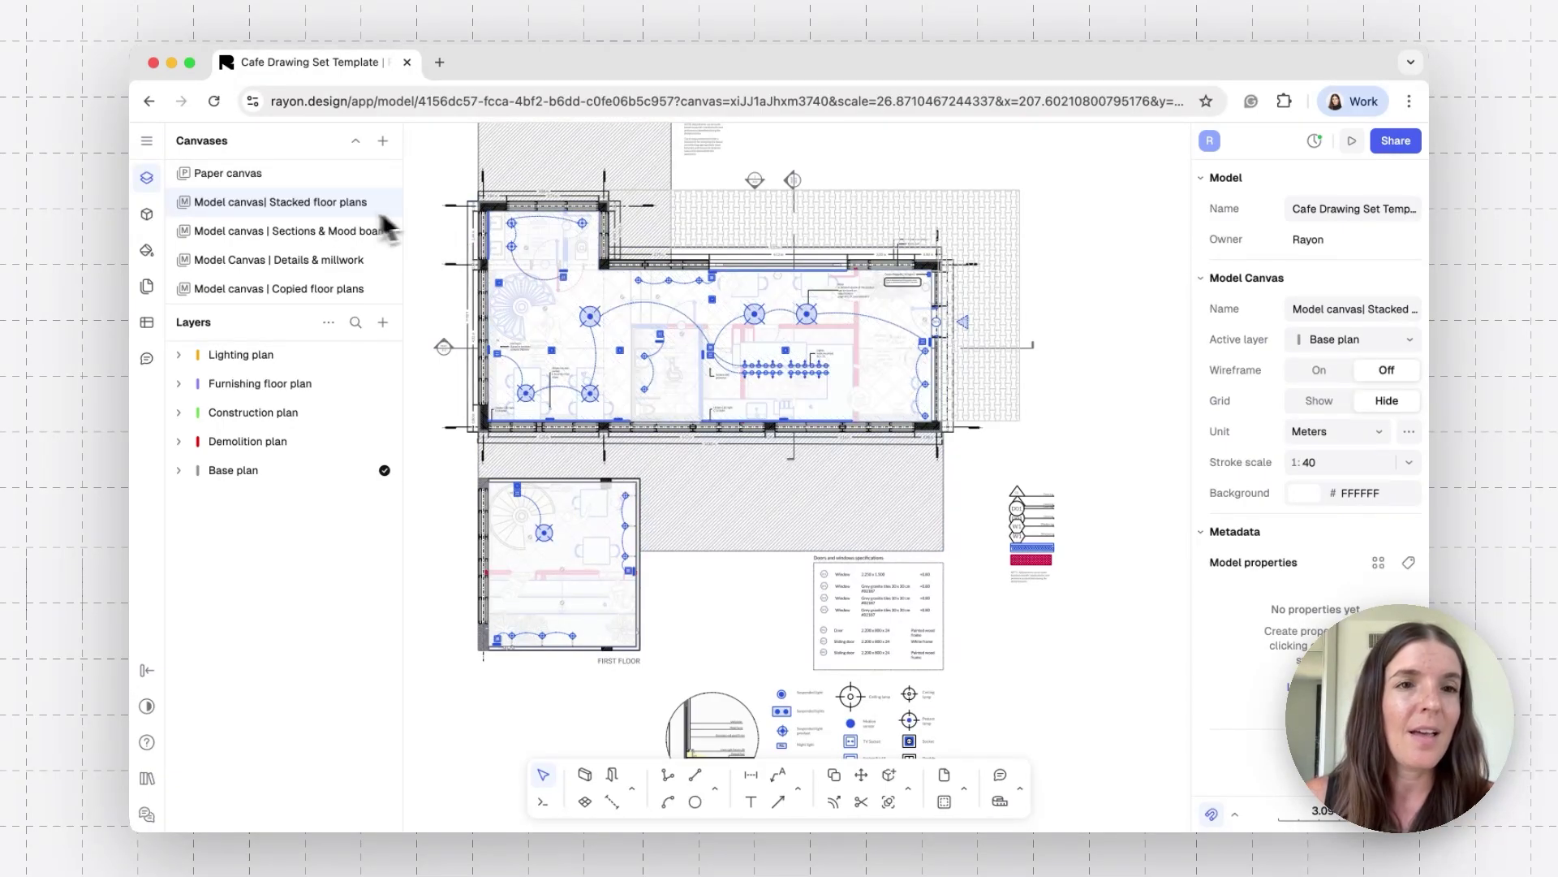
left_click(298, 234)
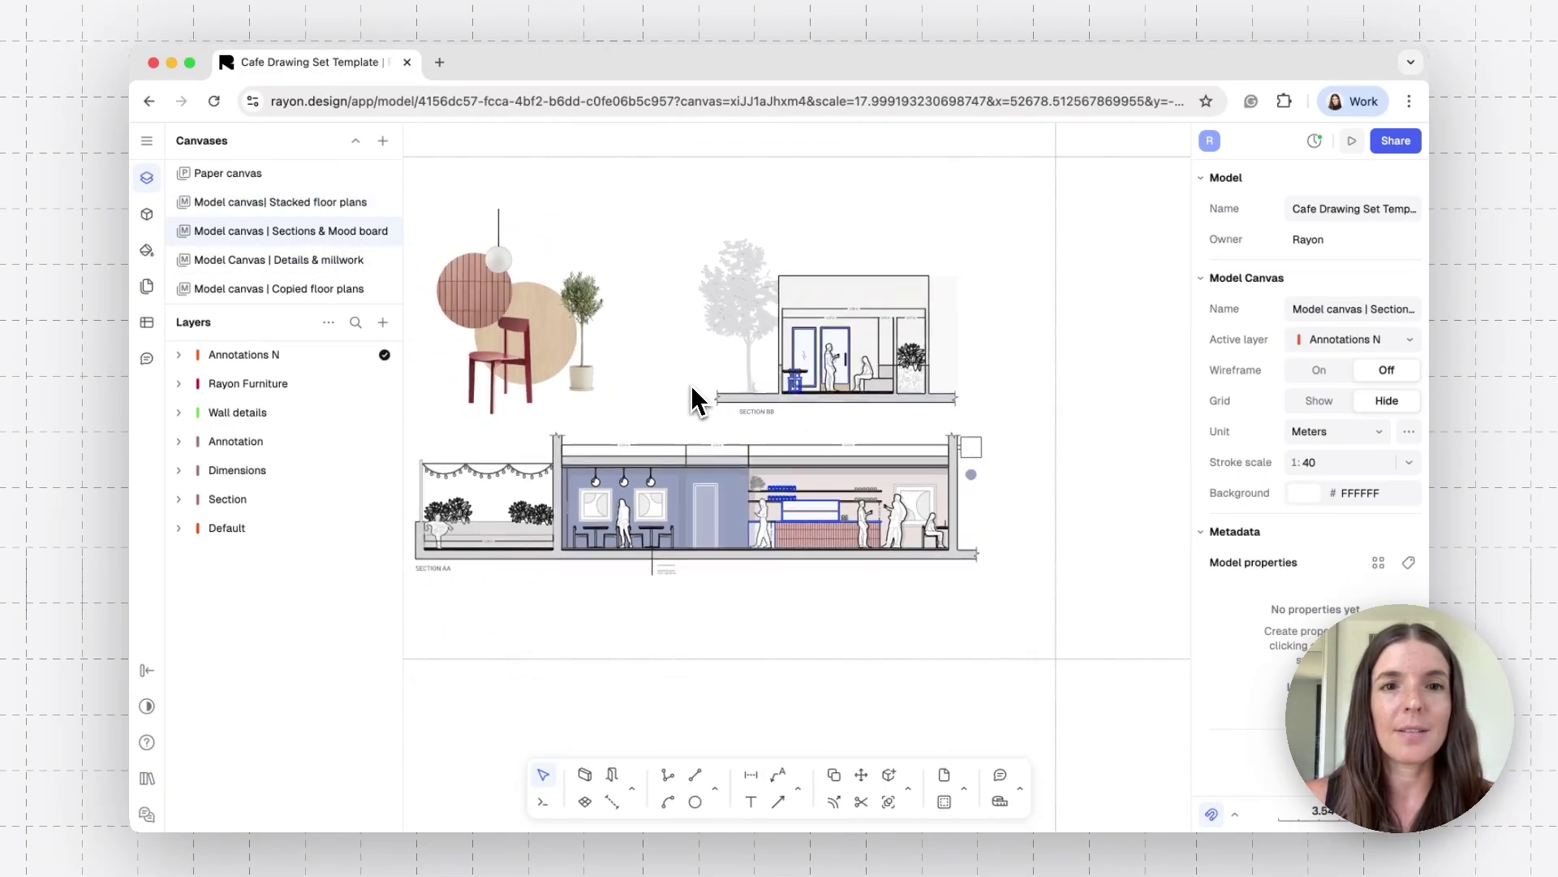
scroll(694, 397, "up", 5)
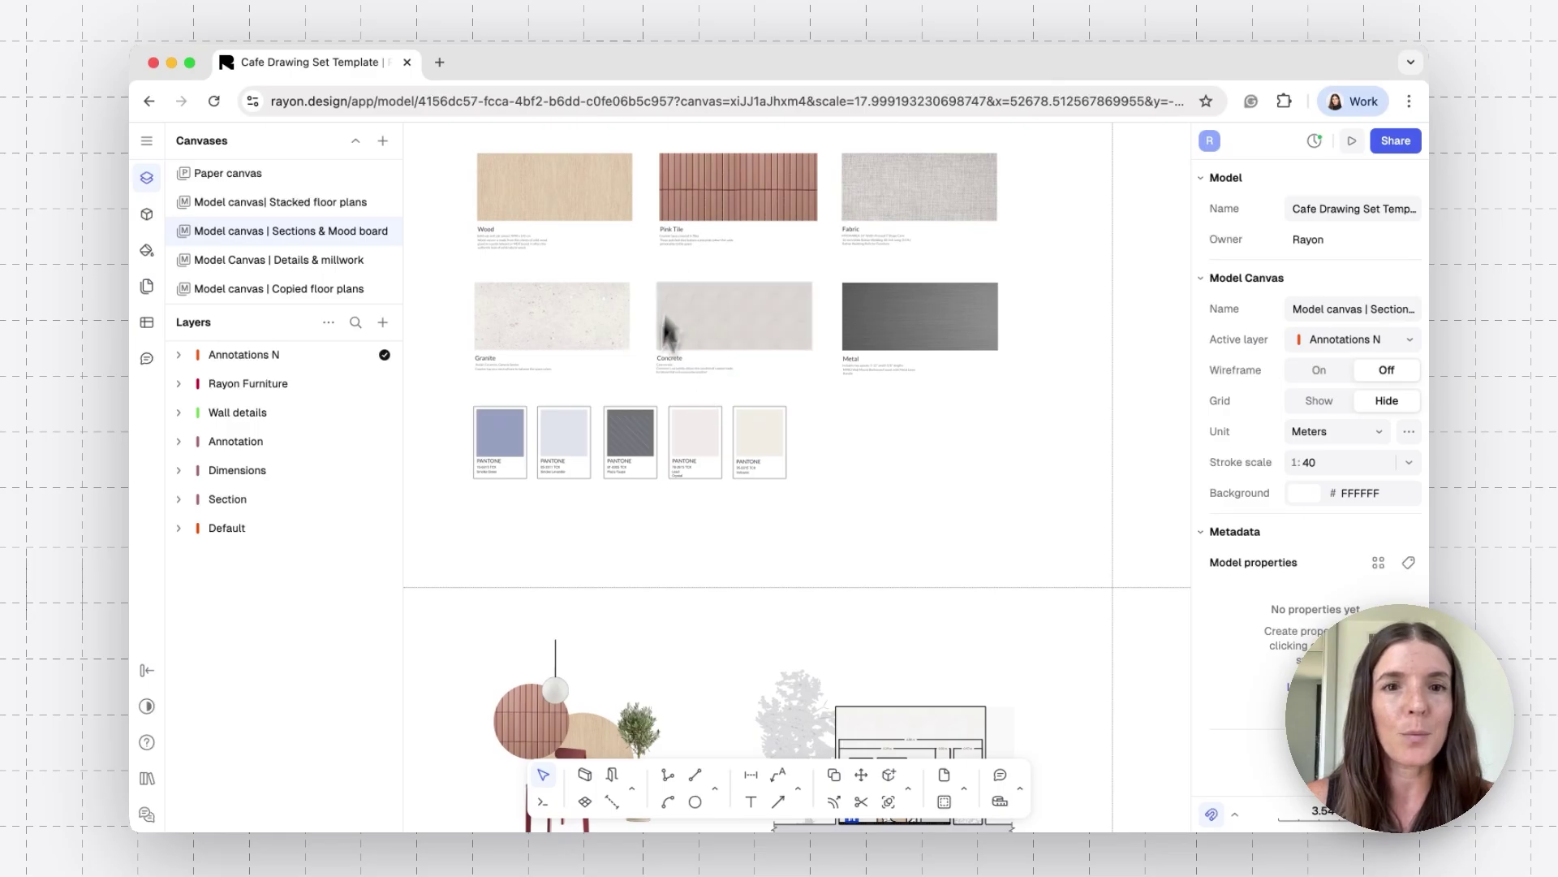
scroll(667, 331, "down", 4)
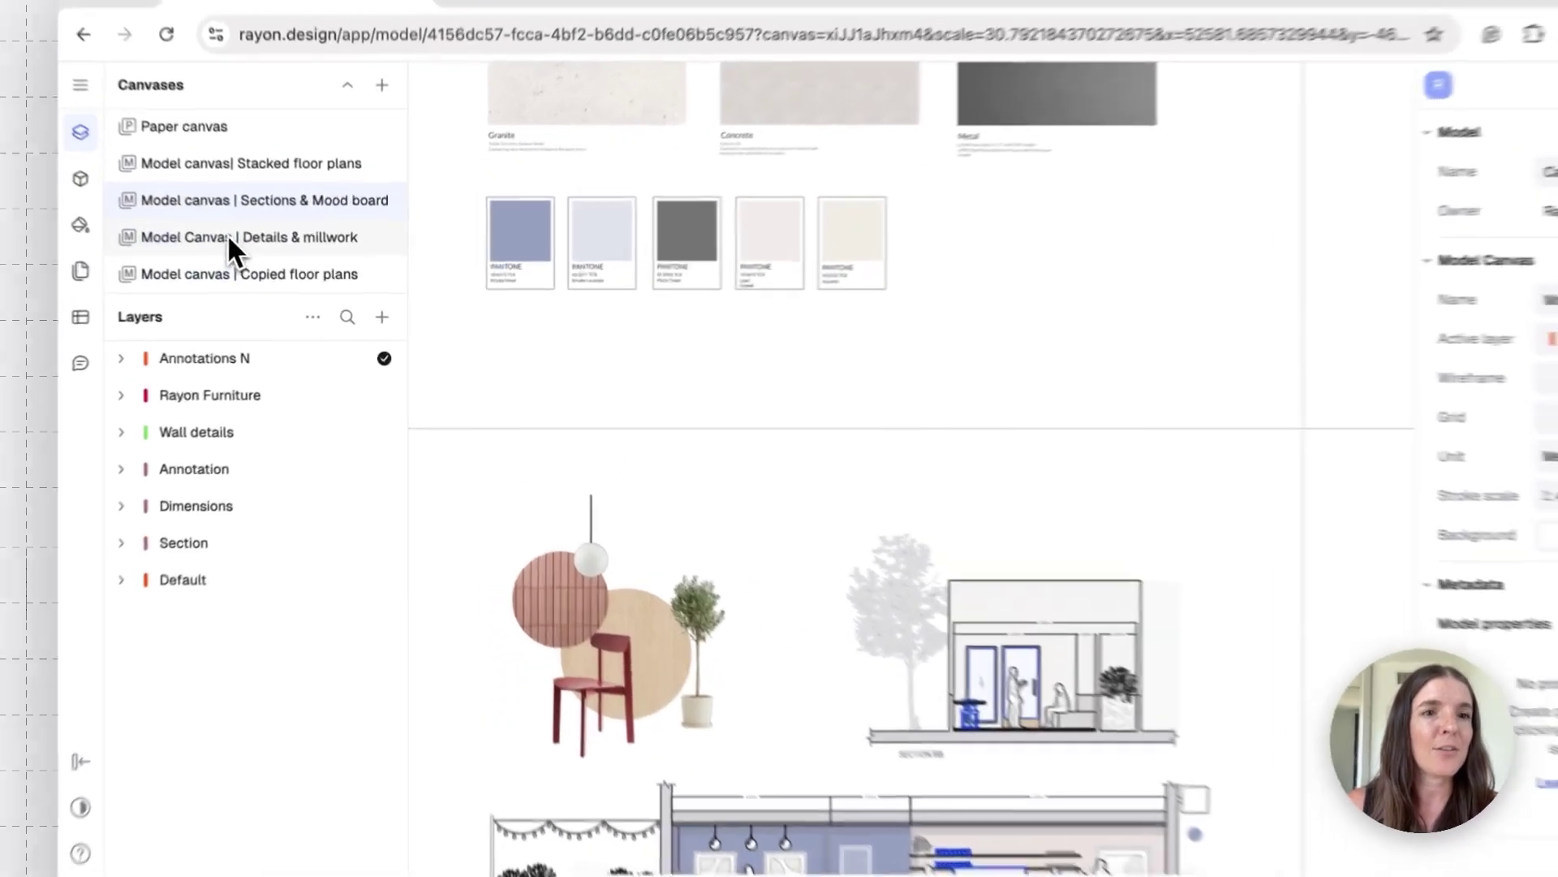
left_click(228, 239)
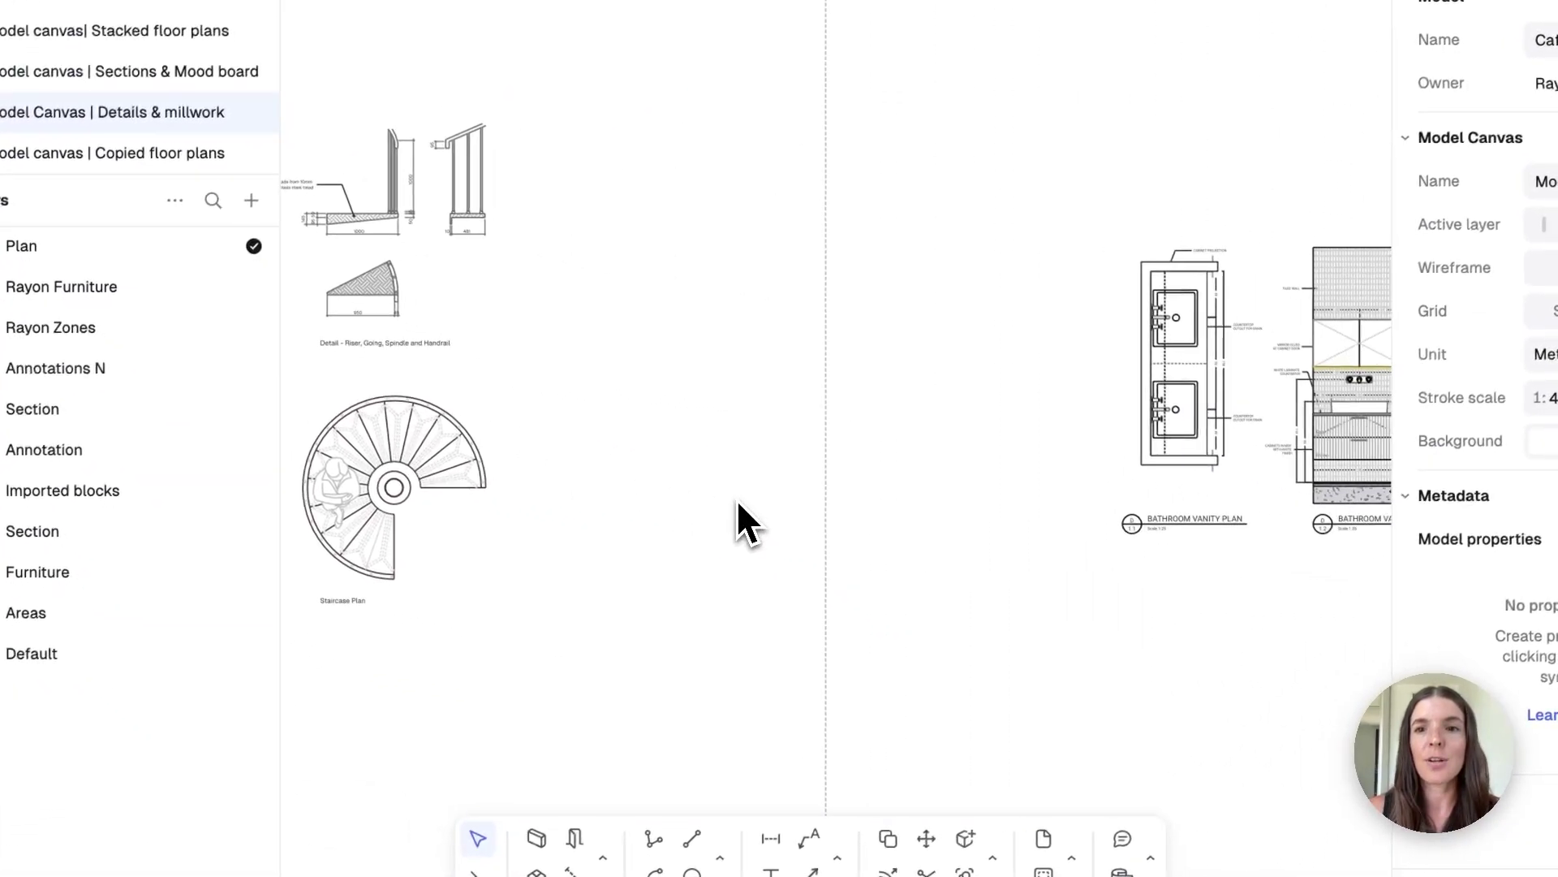
scroll(738, 503, "right", 5)
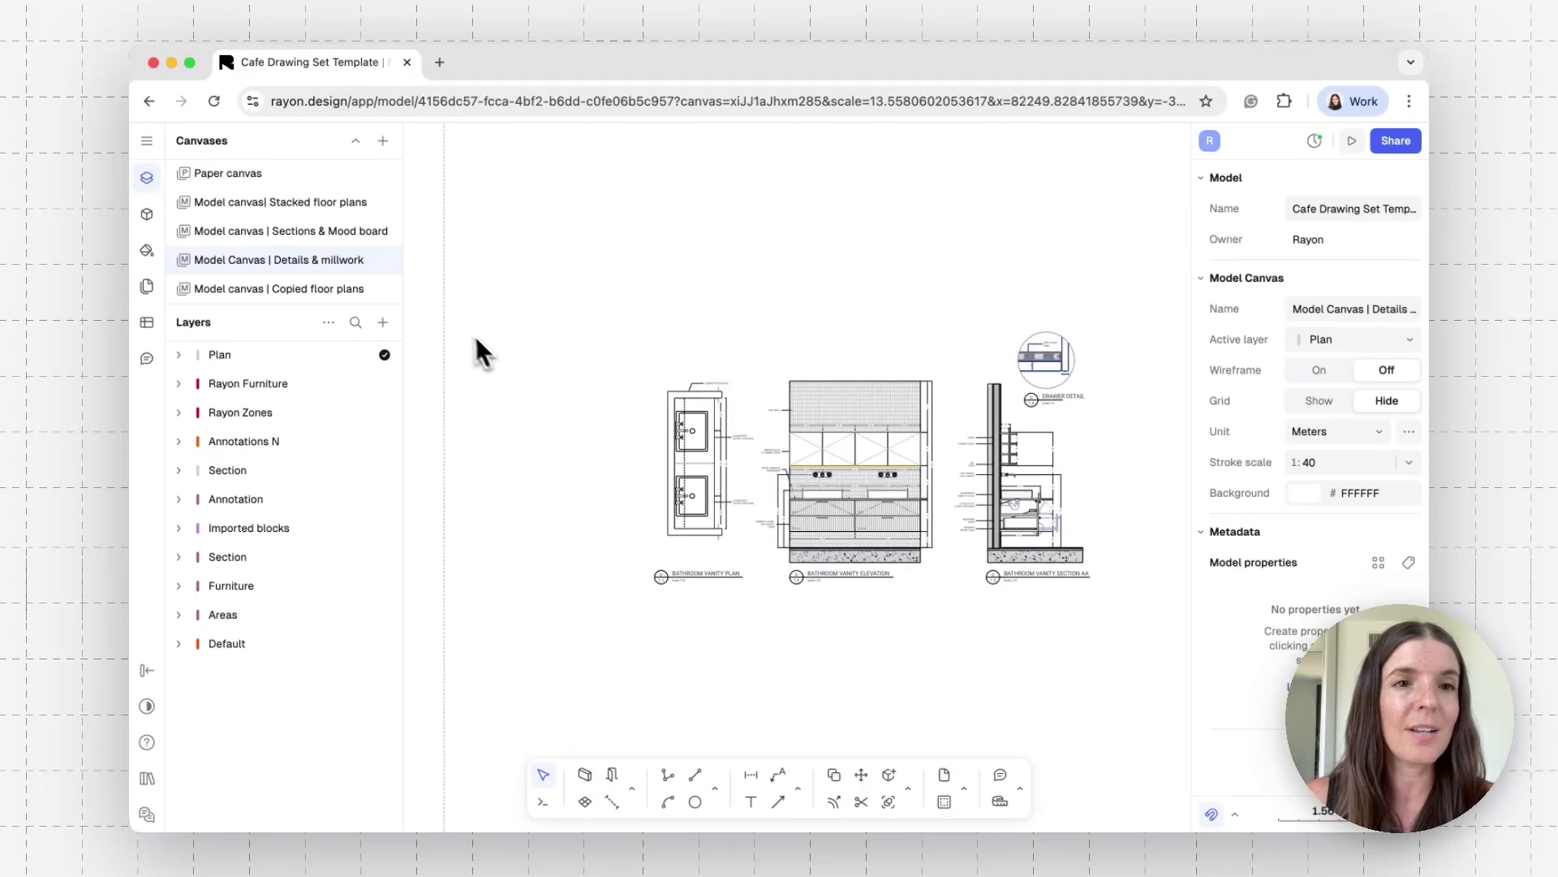
left_click(258, 203)
scroll(470, 393, "down", 3, "ctrl")
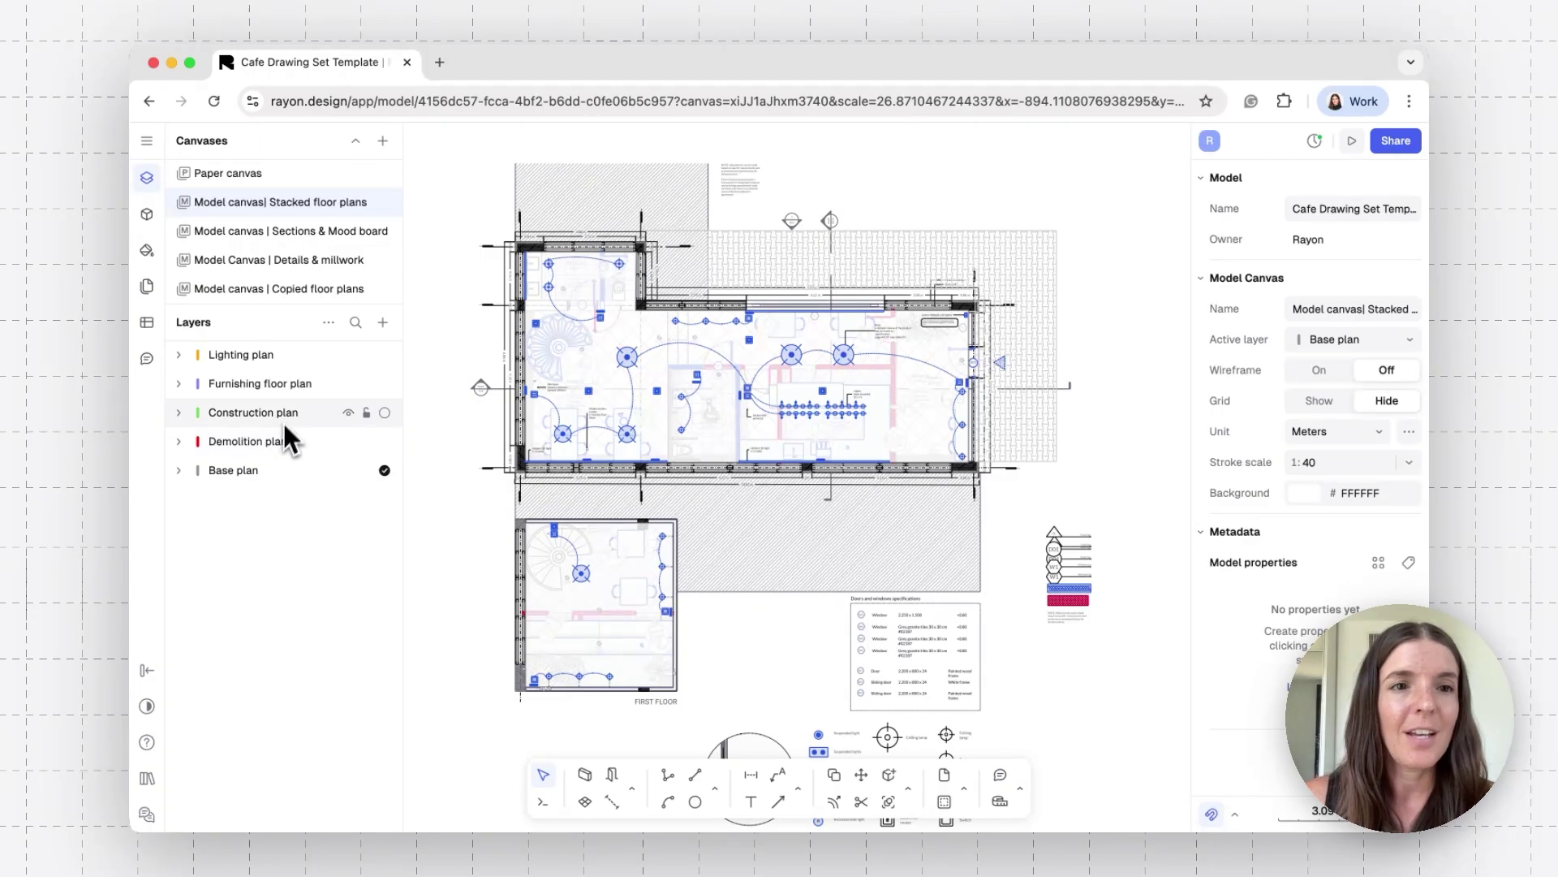
left_click(348, 356)
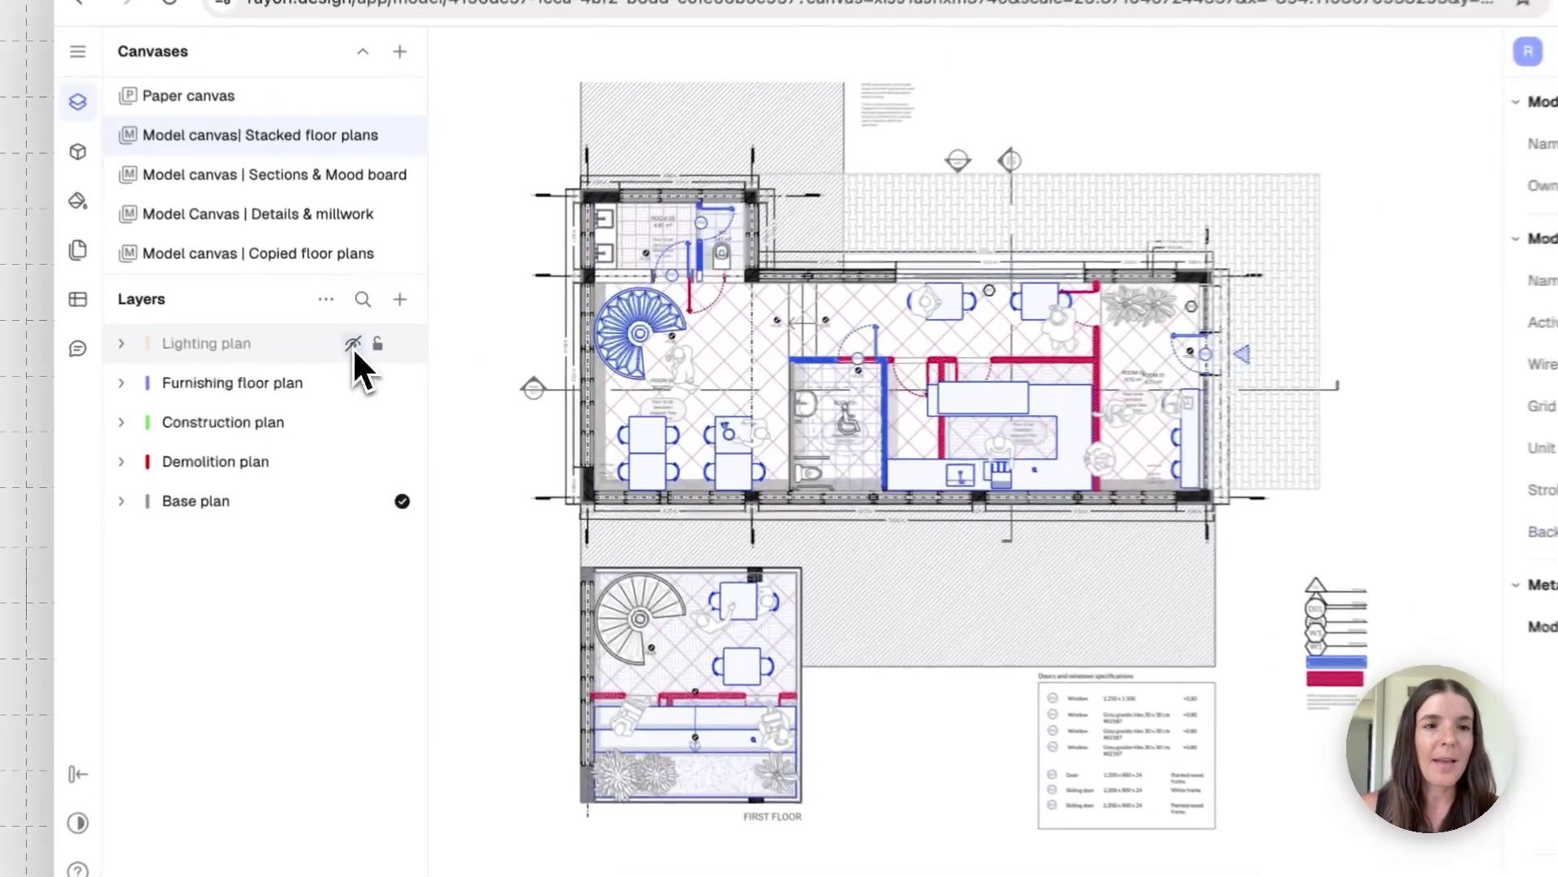
left_click(348, 384)
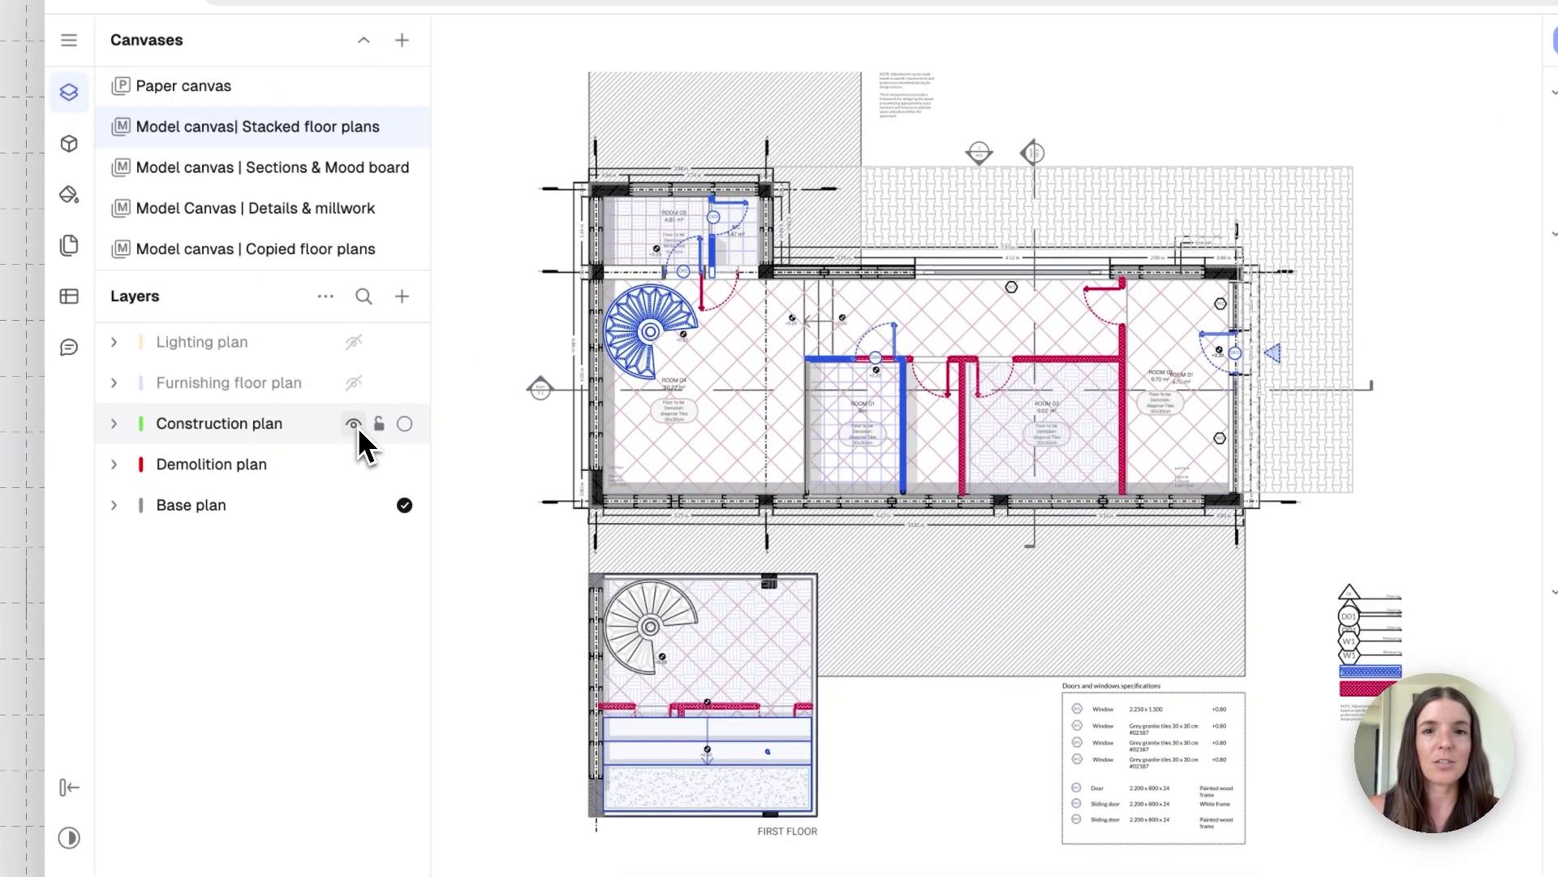
left_click(355, 424)
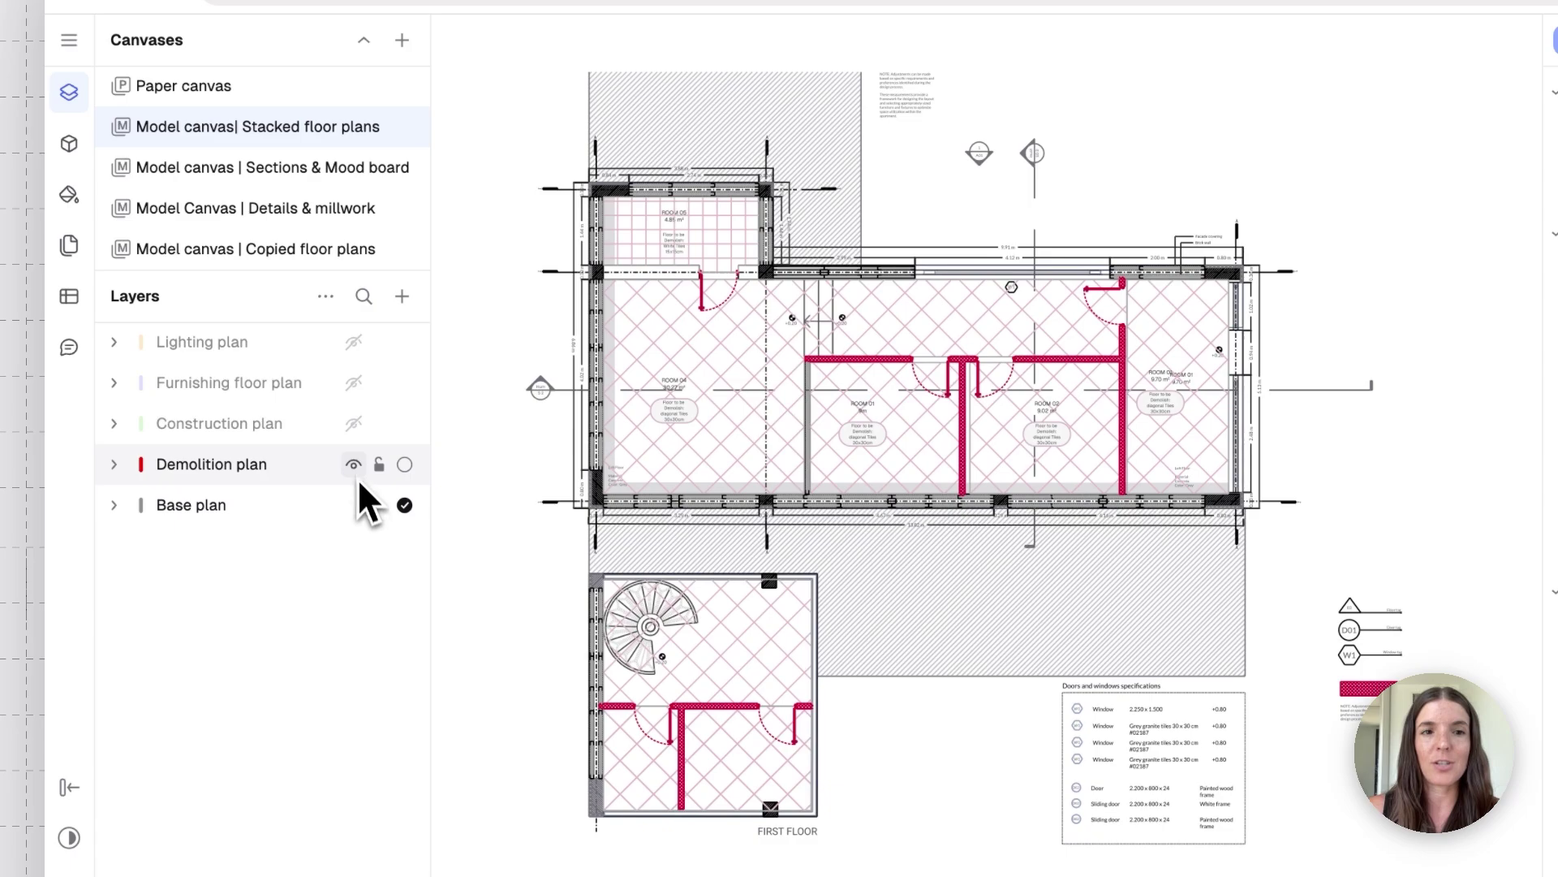
left_click(353, 424)
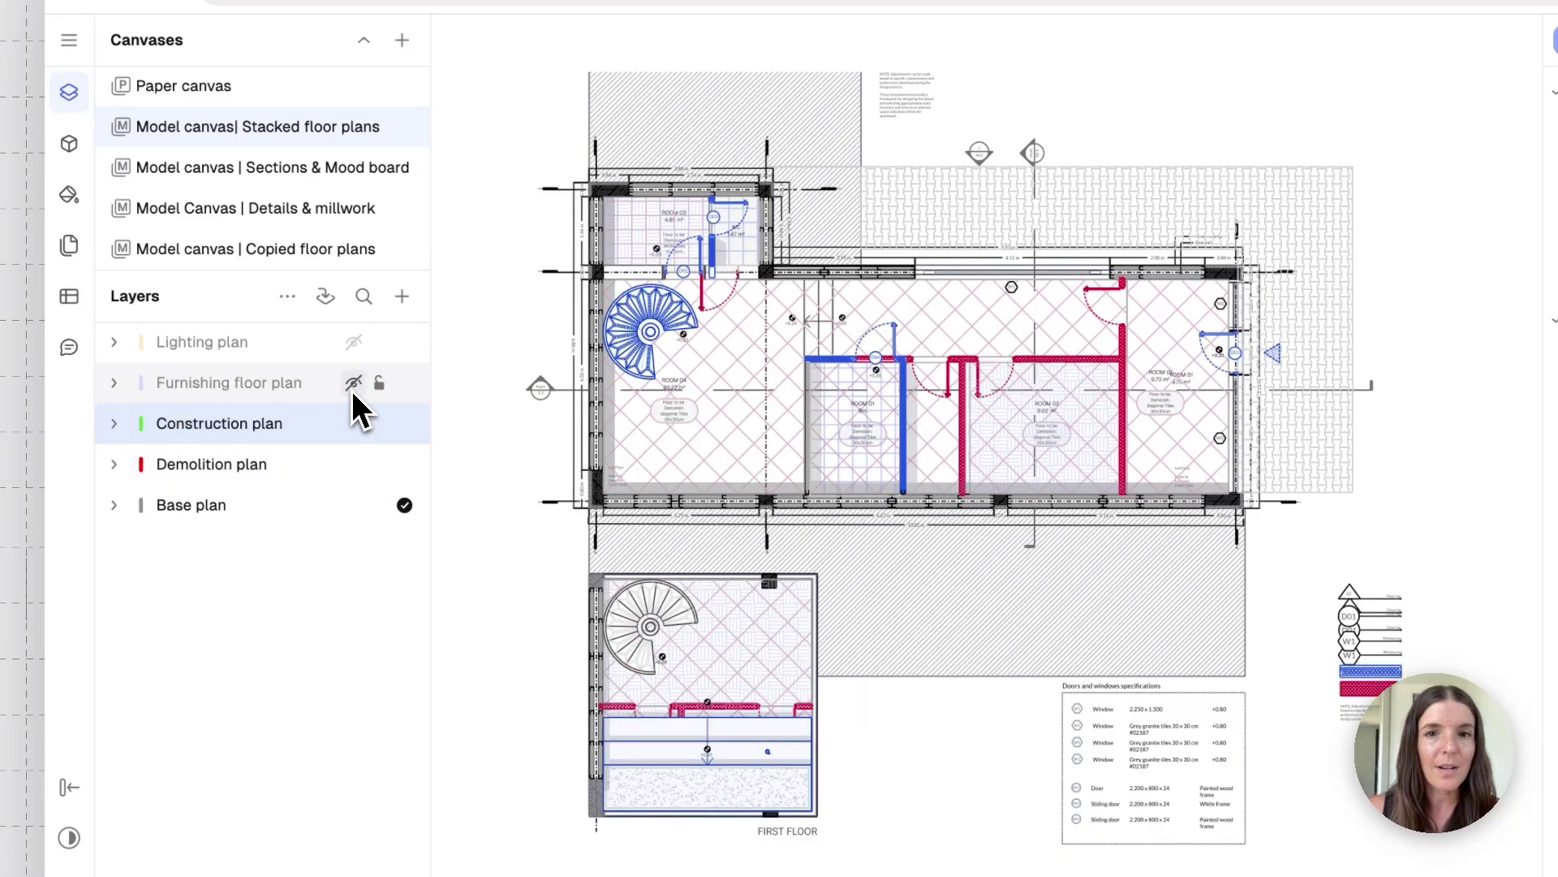
left_click(353, 387)
left_click(352, 343)
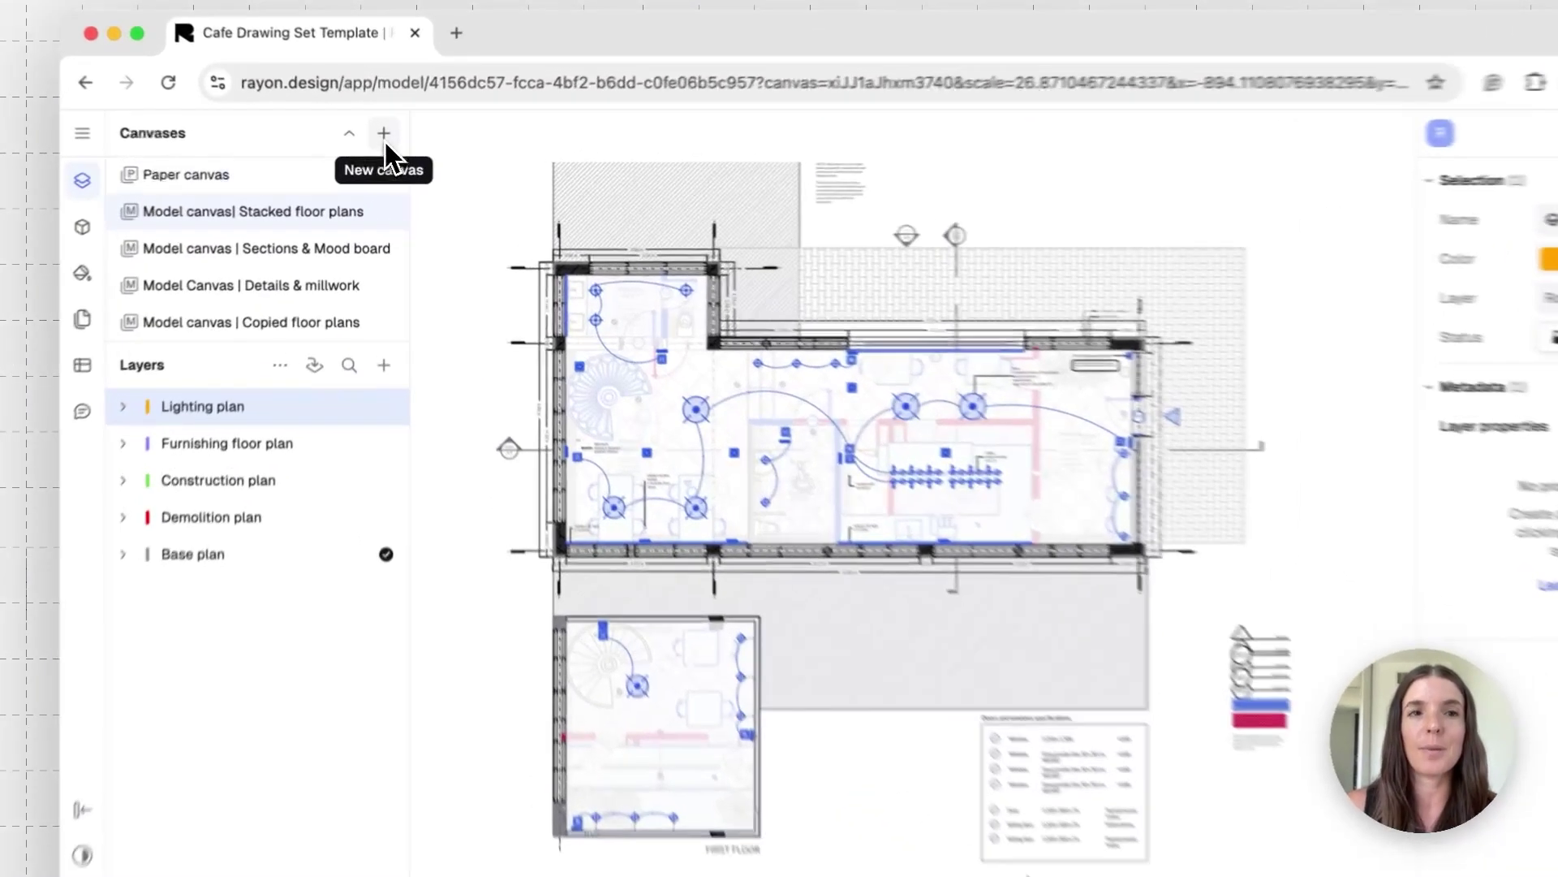
Check the new-canvas options without adding one, then switch to the Paper canvas of sheets.
left_click(382, 143)
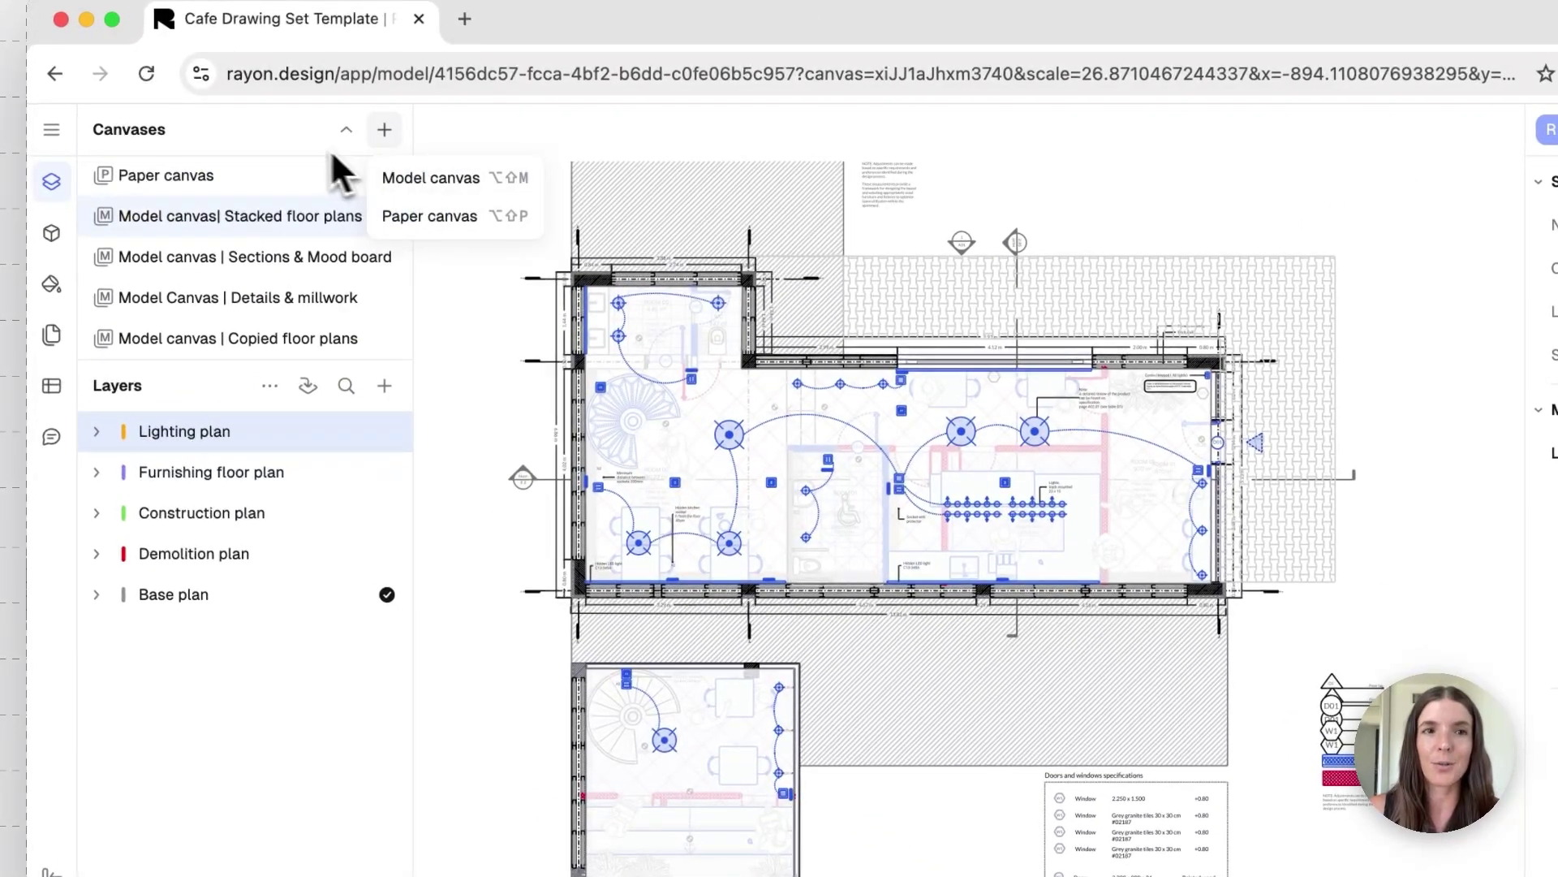
left_click(305, 148)
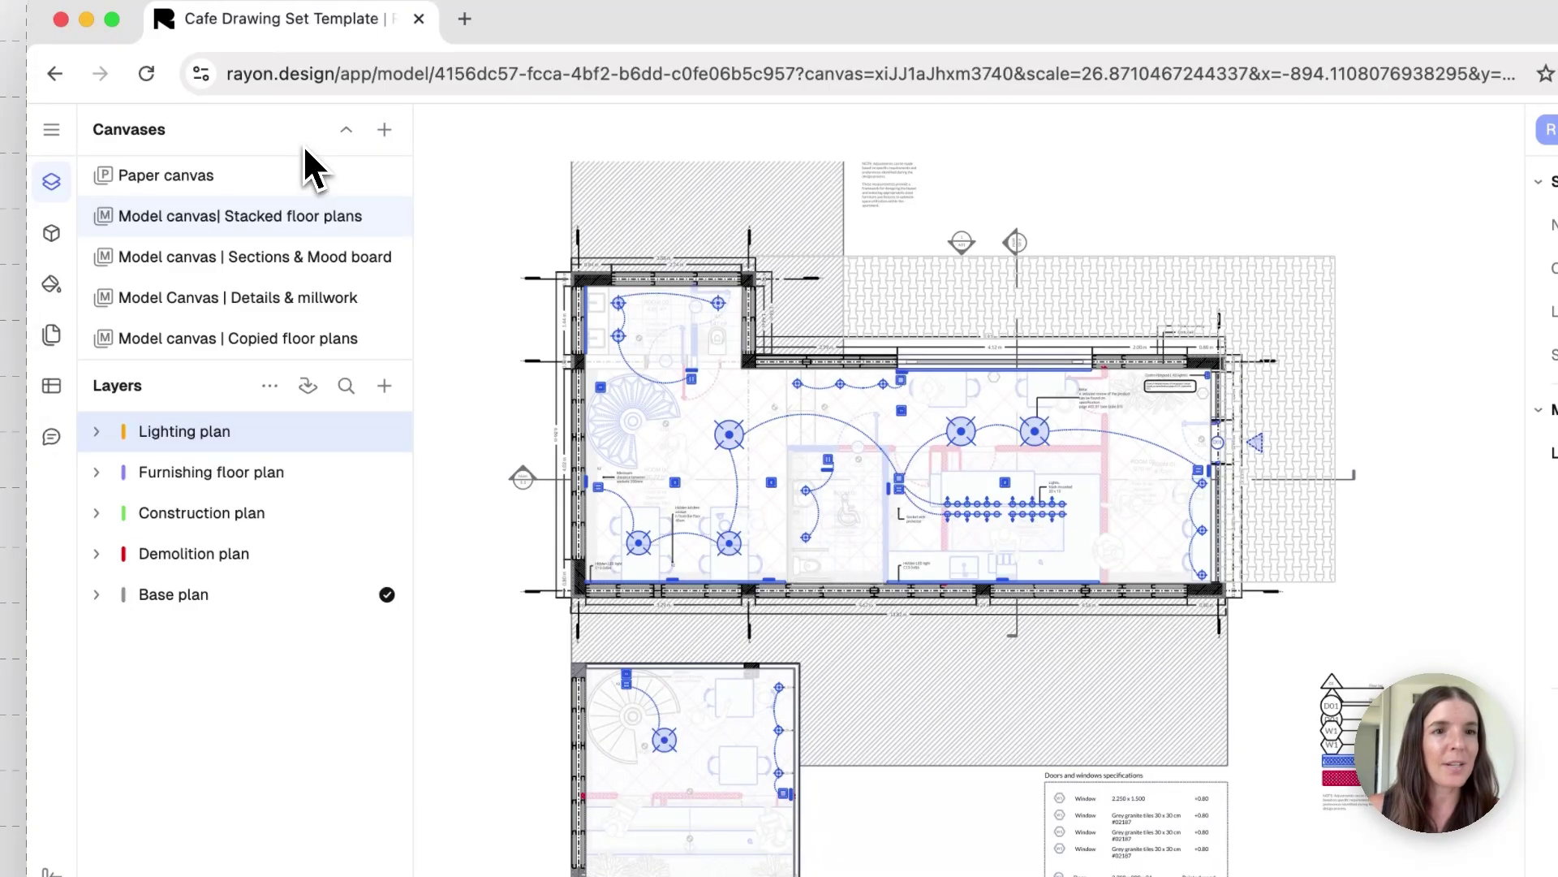
left_click(225, 183)
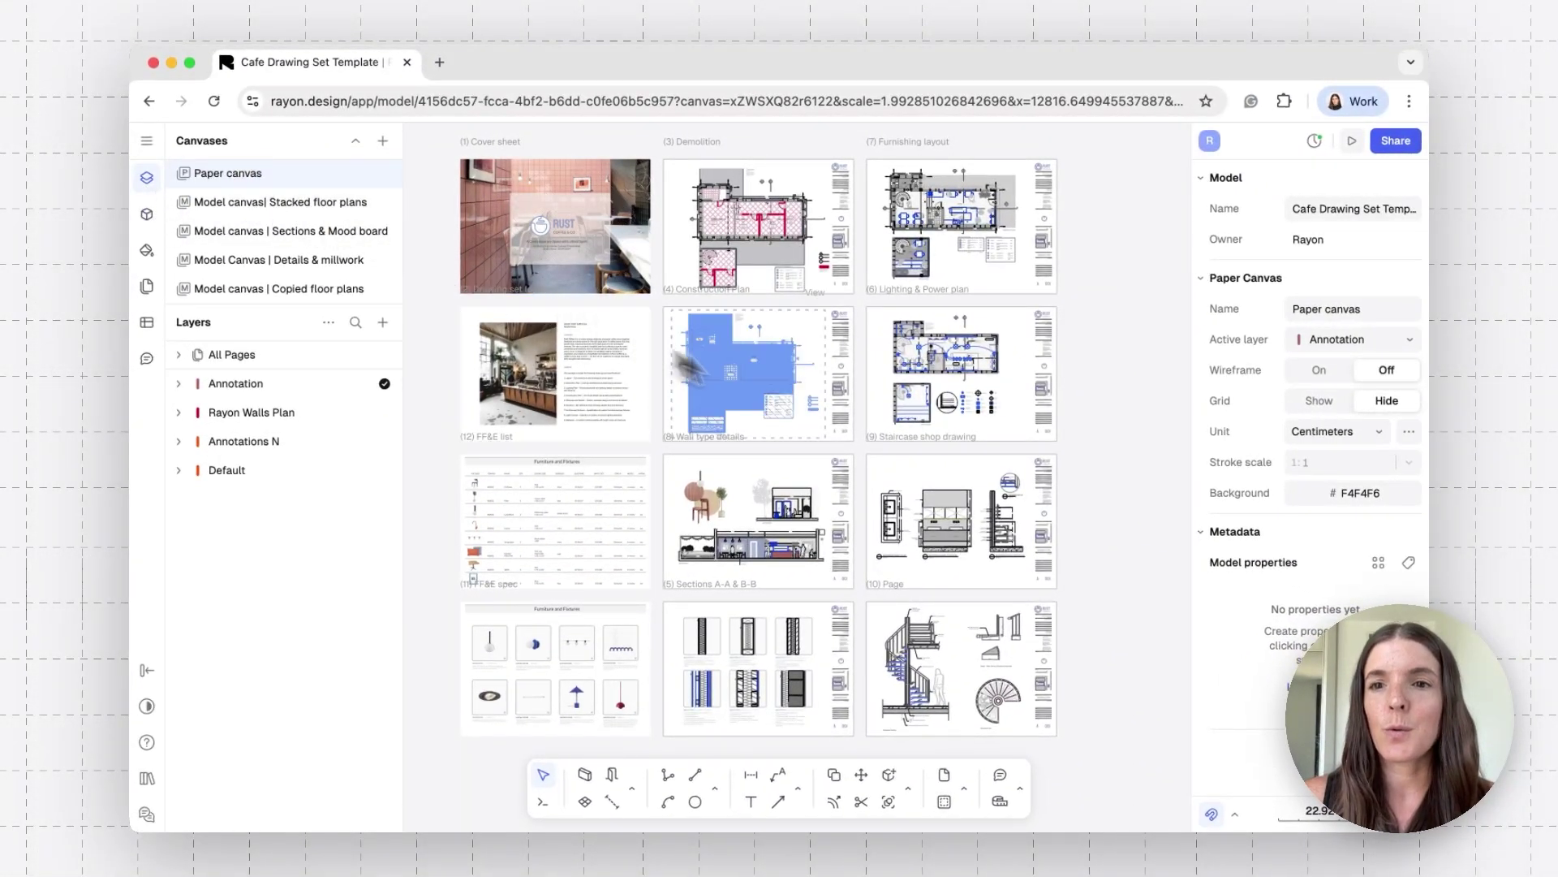
mouse_move(1270, 475)
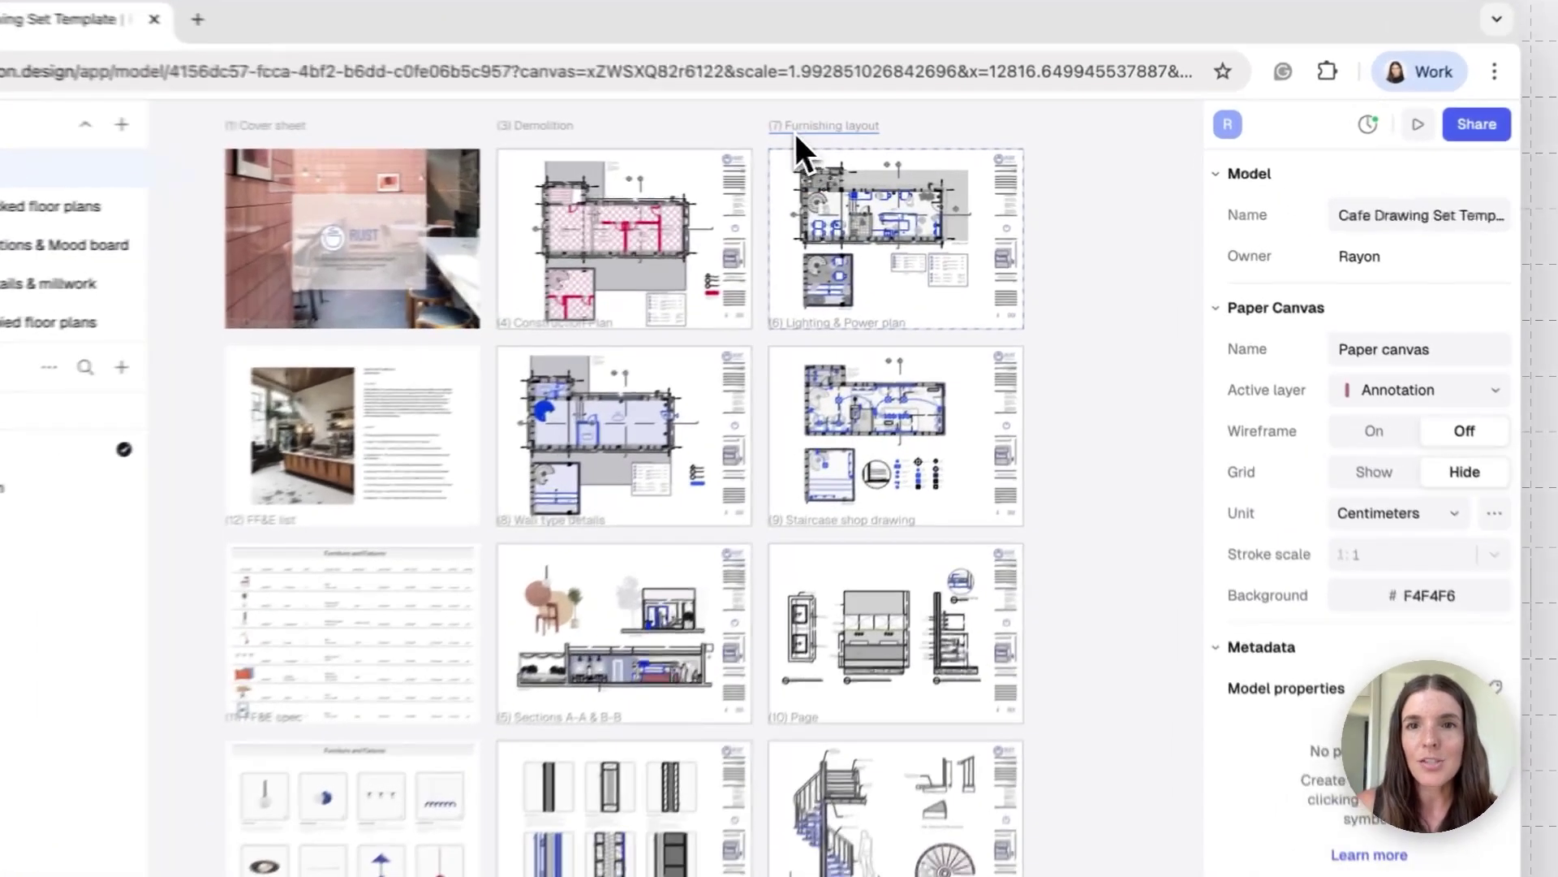
left_click(905, 164)
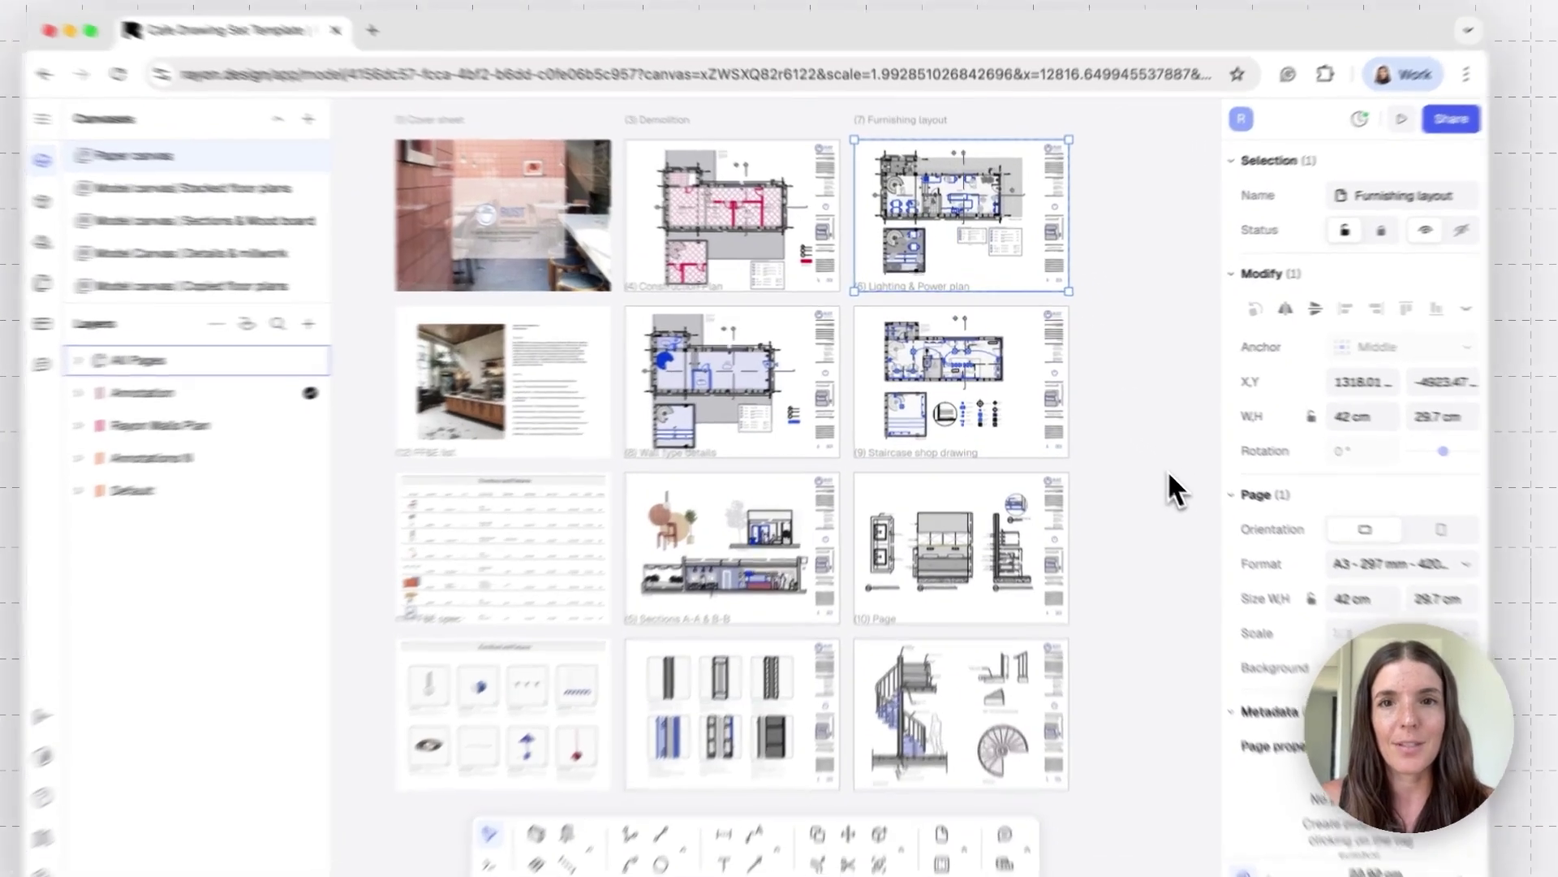
left_click(1152, 469)
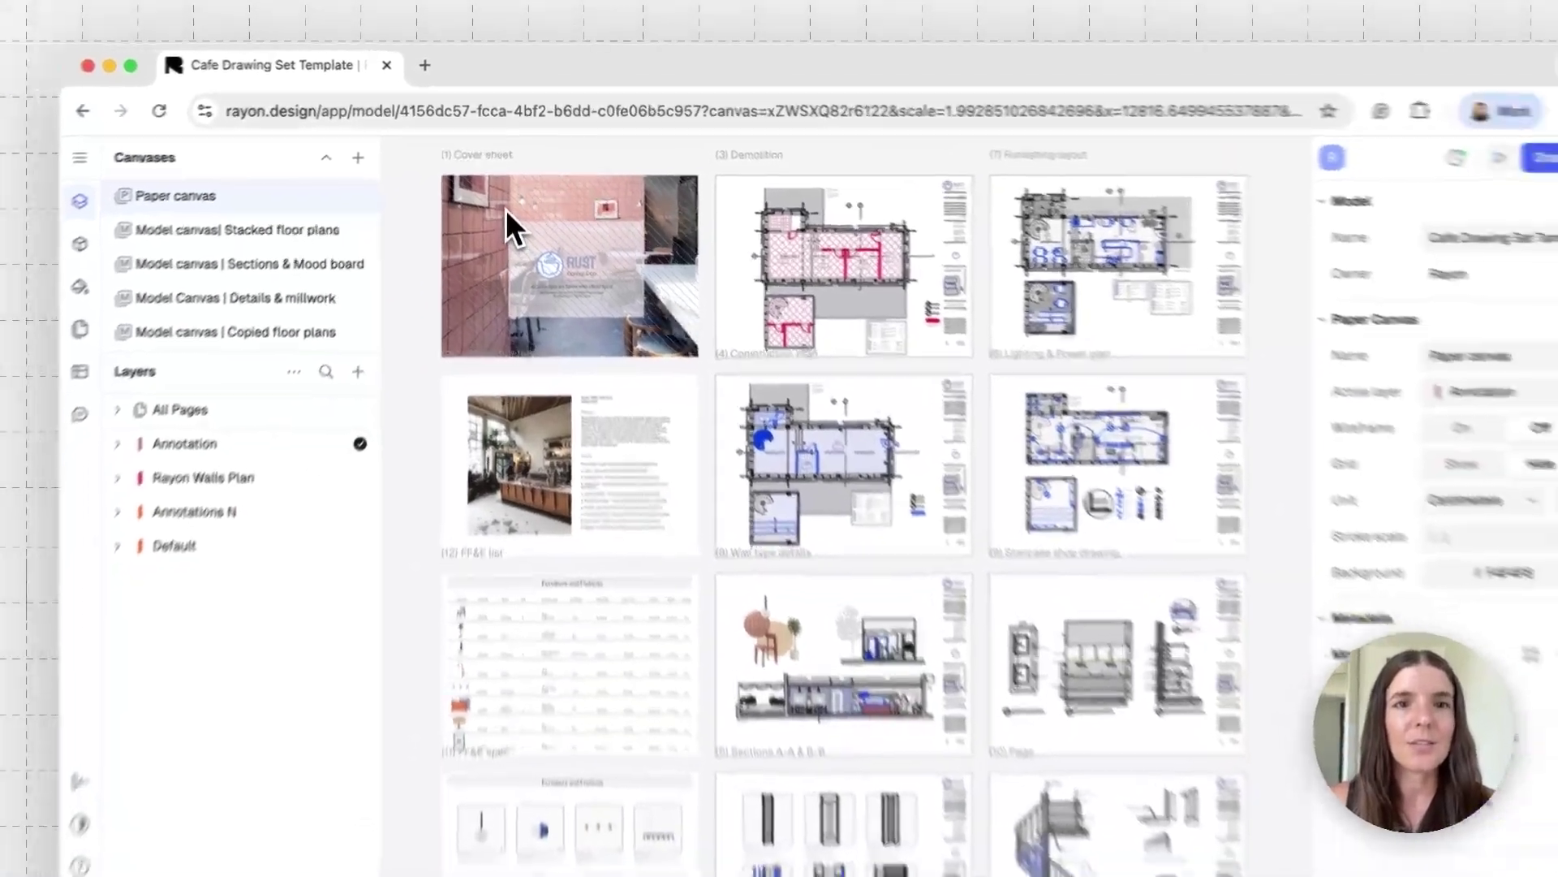
scroll(487, 227, "up", 5)
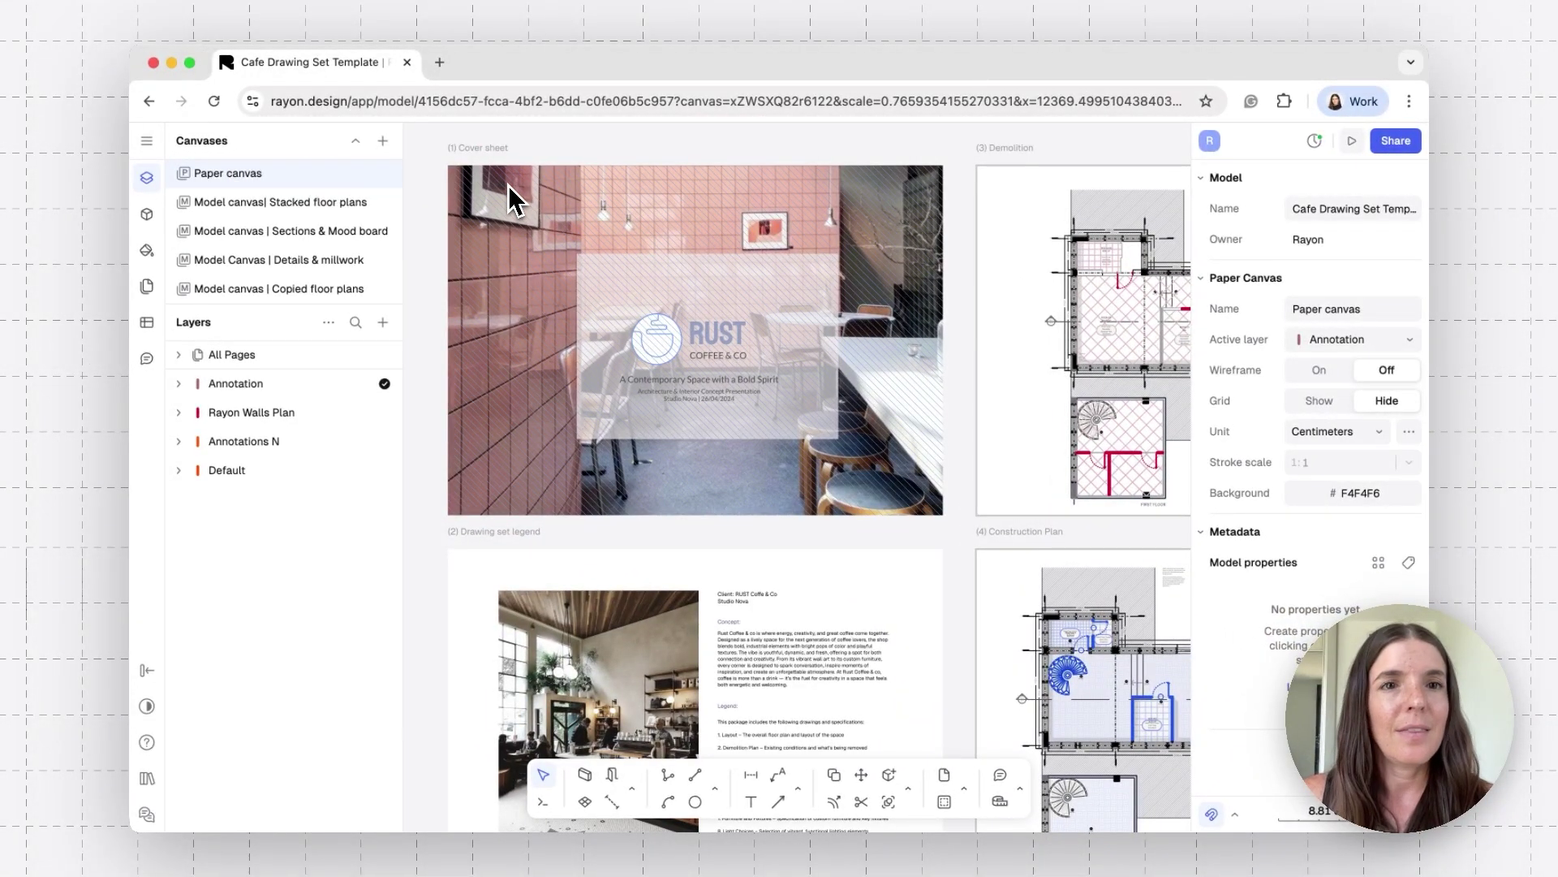
scroll(511, 199, "right", 3)
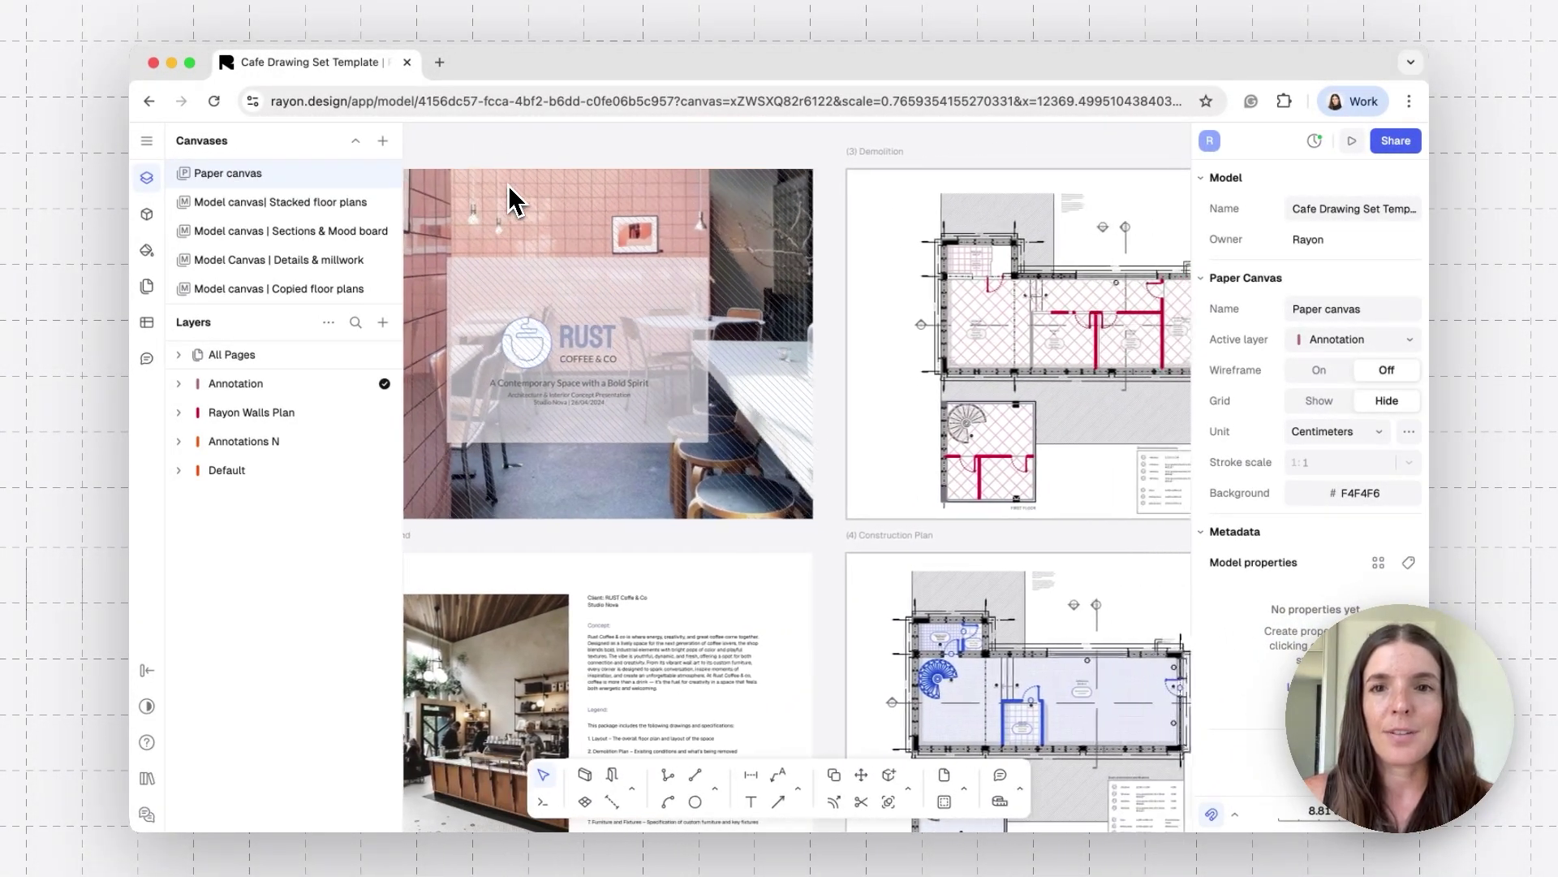
scroll(513, 199, "right", 8)
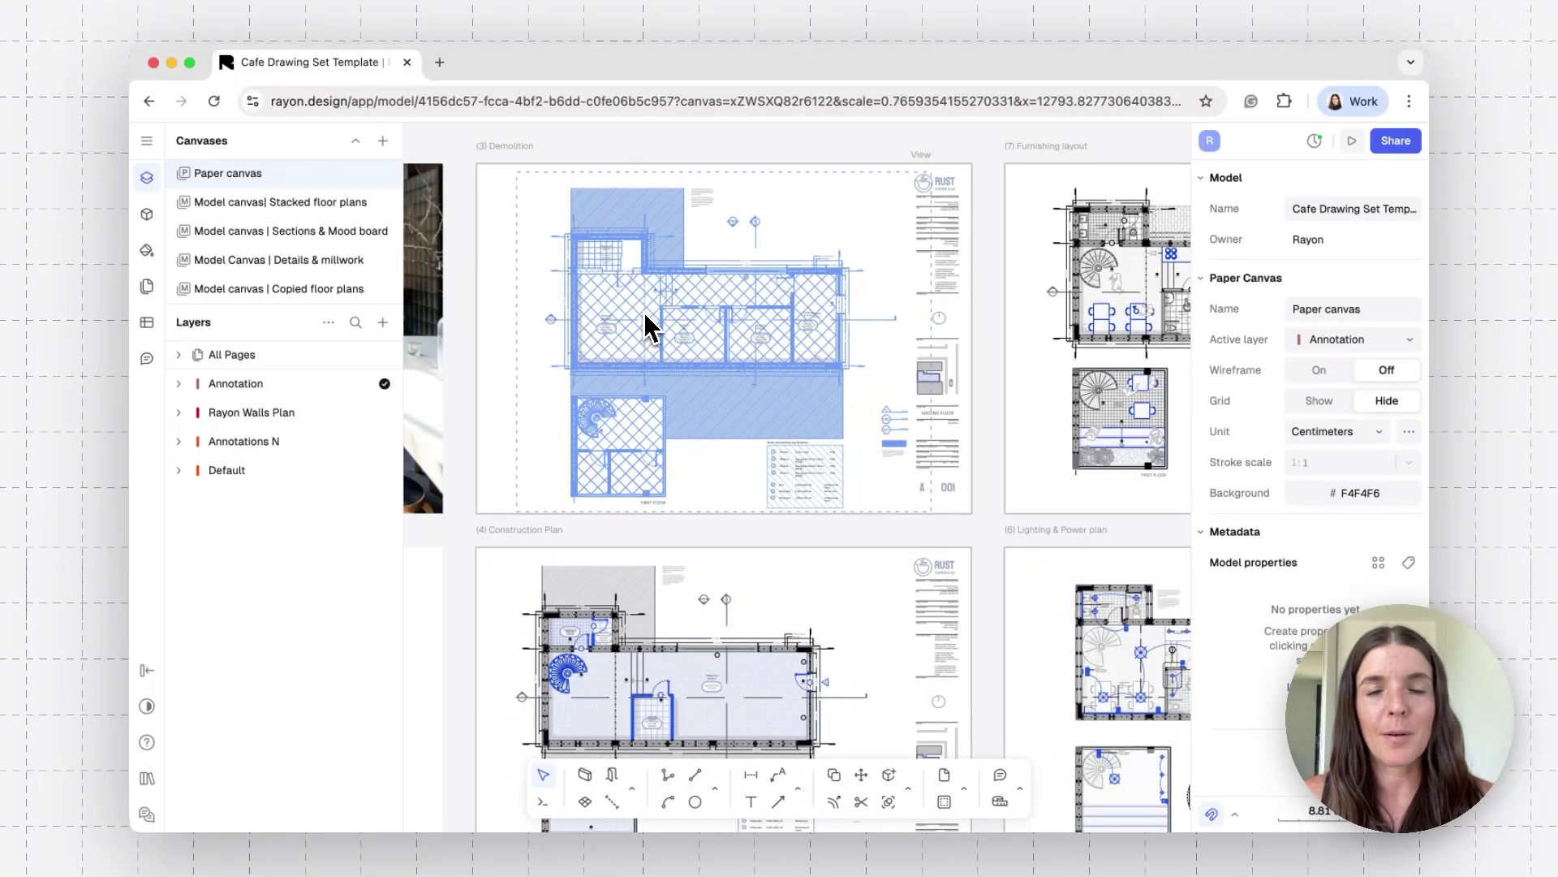
scroll(646, 315, "right", 3)
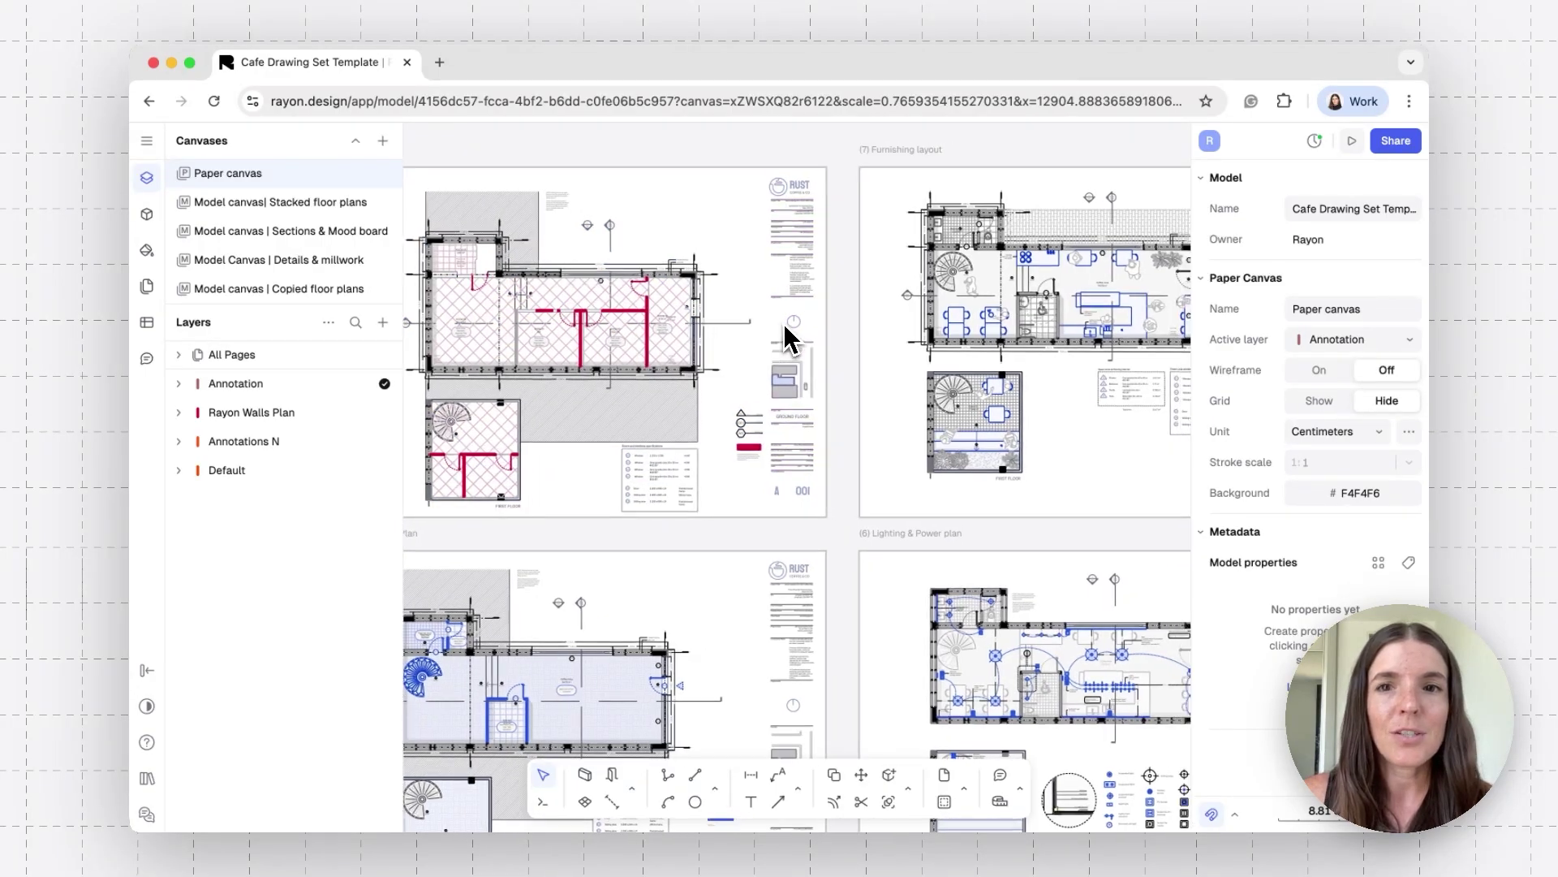
scroll(782, 324, "right", 5)
scroll(783, 324, "down", 2)
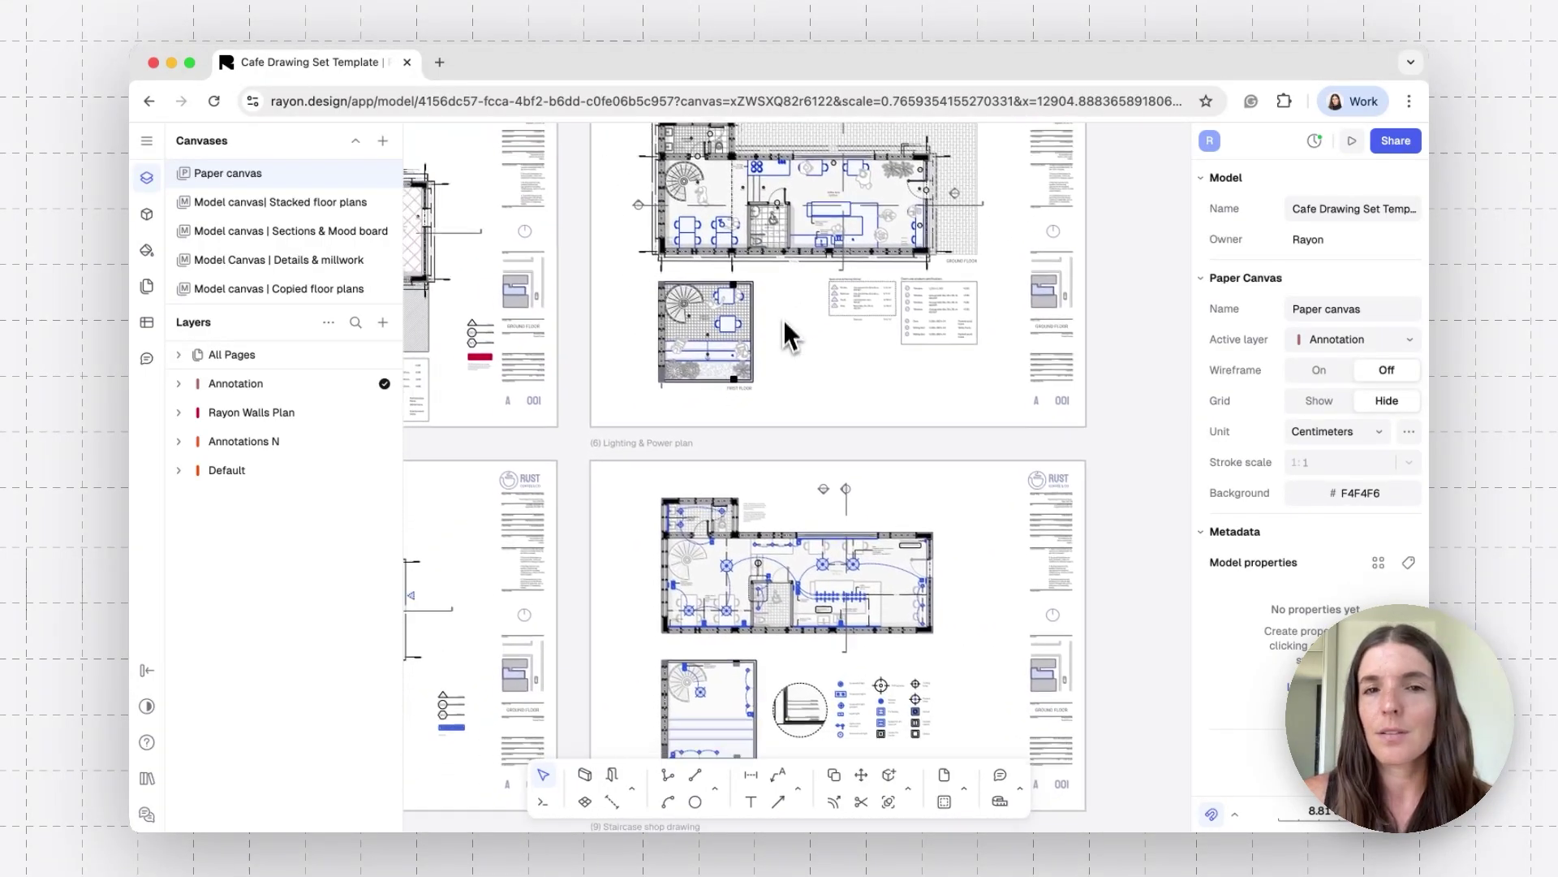
scroll(771, 561, "down", 4)
scroll(771, 560, "left", 6)
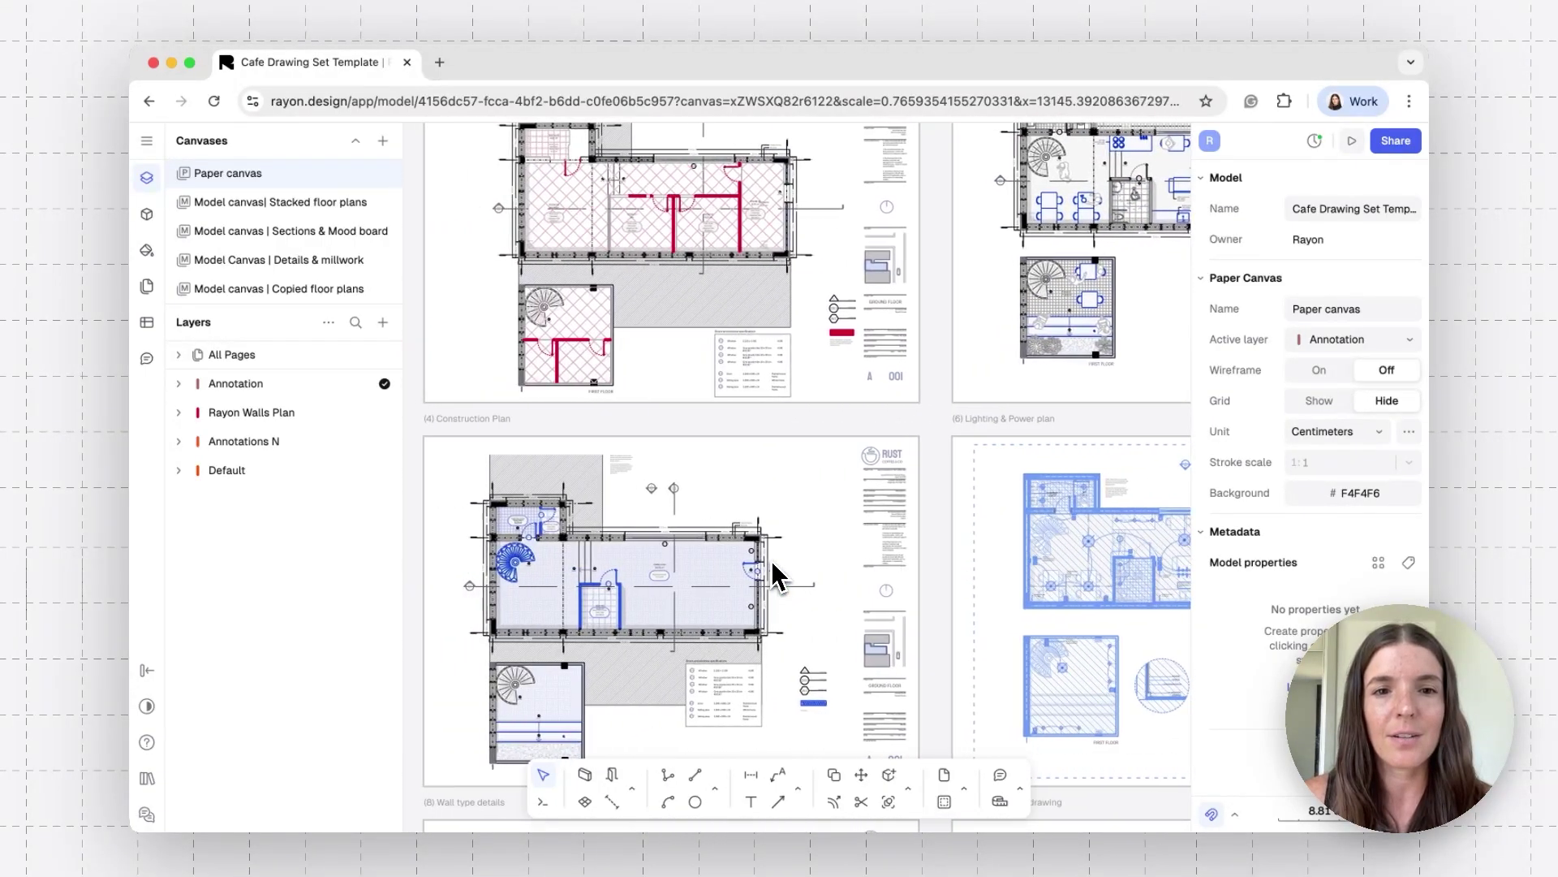
scroll(772, 563, "down", 4)
scroll(772, 562, "right", 3)
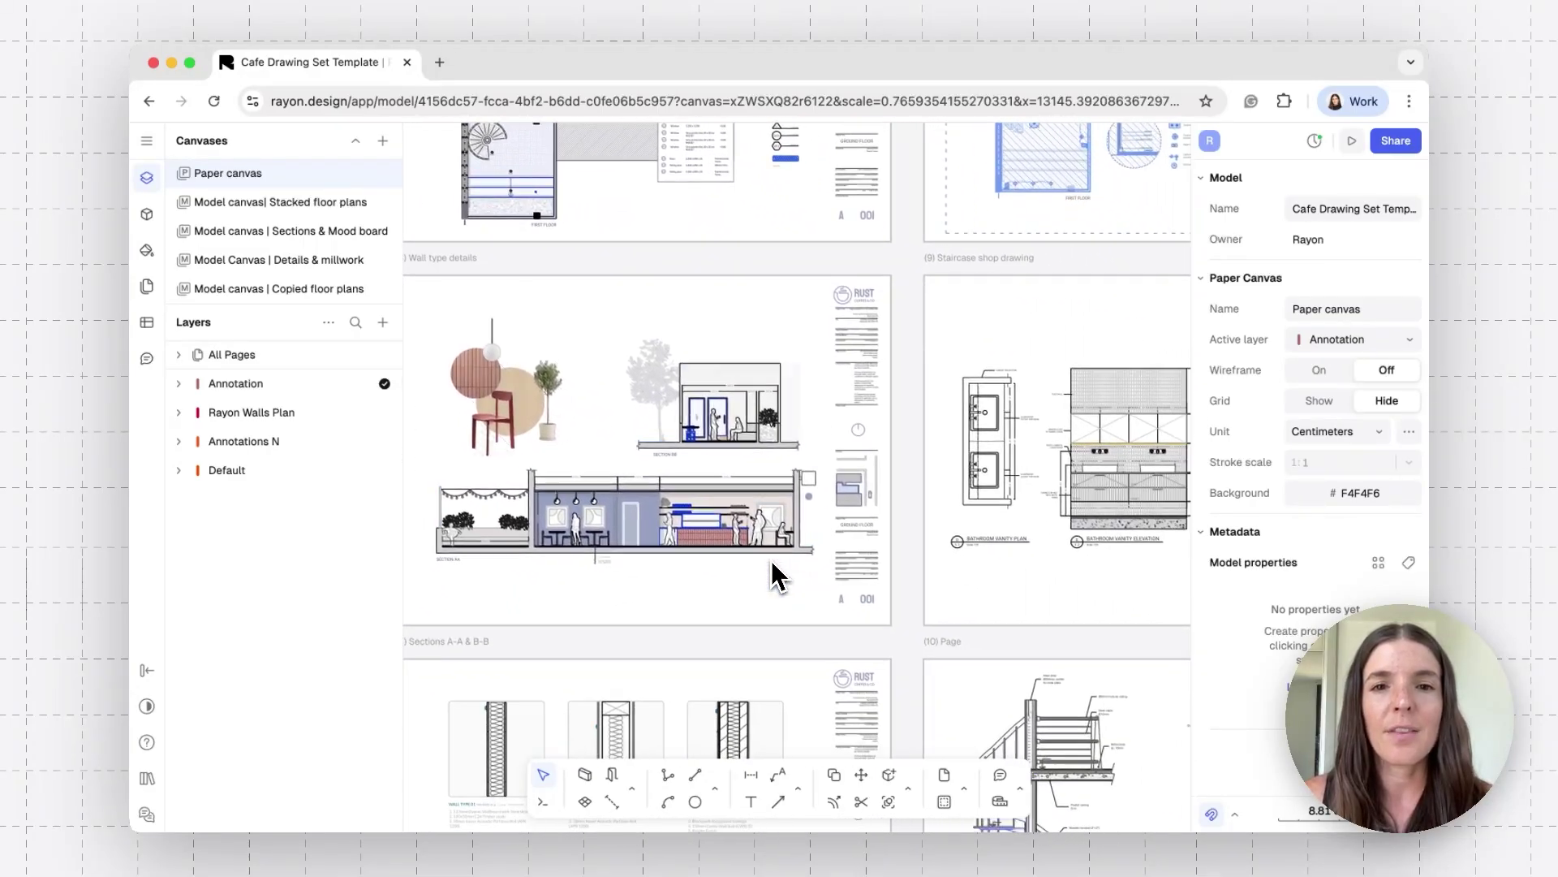
scroll(788, 514, "right", 3)
scroll(789, 510, "down", 4)
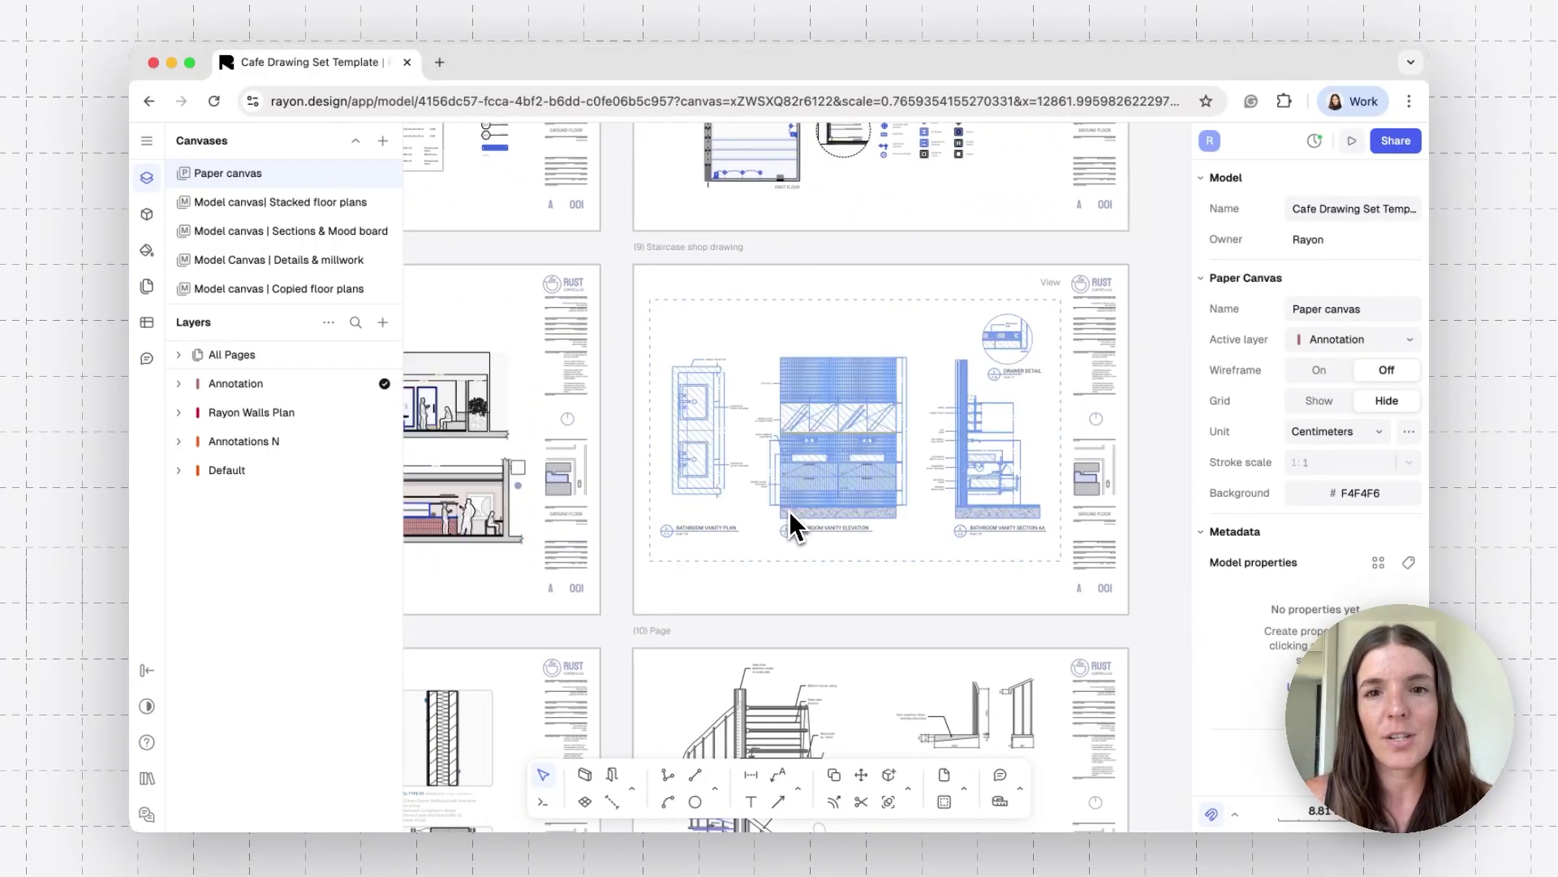
scroll(832, 526, "down", 5, "ctrl")
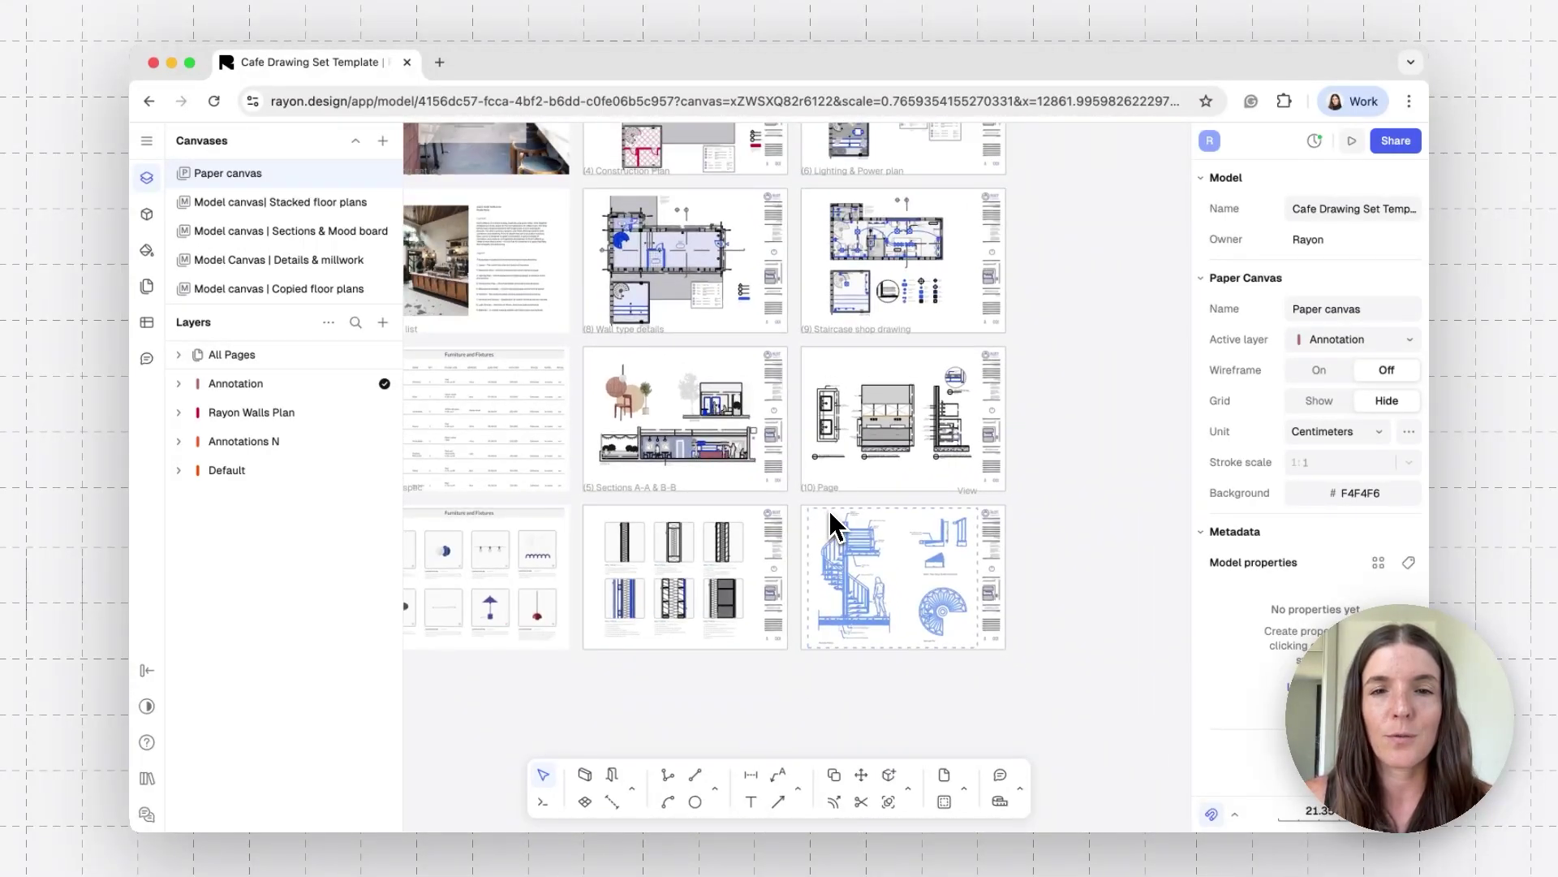
scroll(830, 520, "down", 2, "ctrl")
scroll(829, 519, "up", 3)
scroll(830, 520, "left", 1)
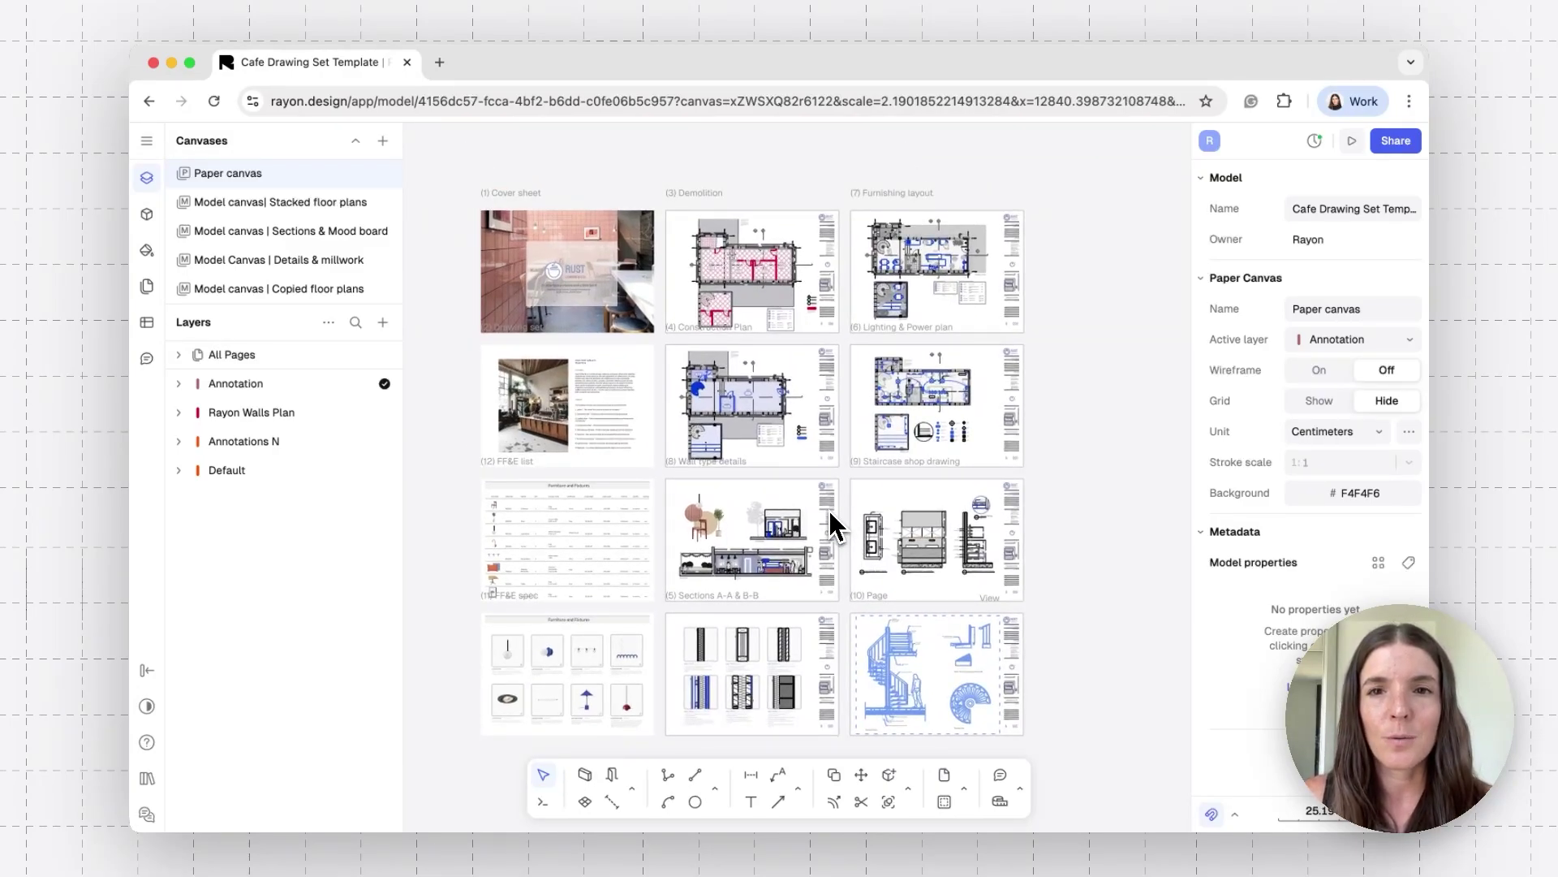
scroll(828, 509, "left", 2)
scroll(807, 395, "up", 4, "ctrl")
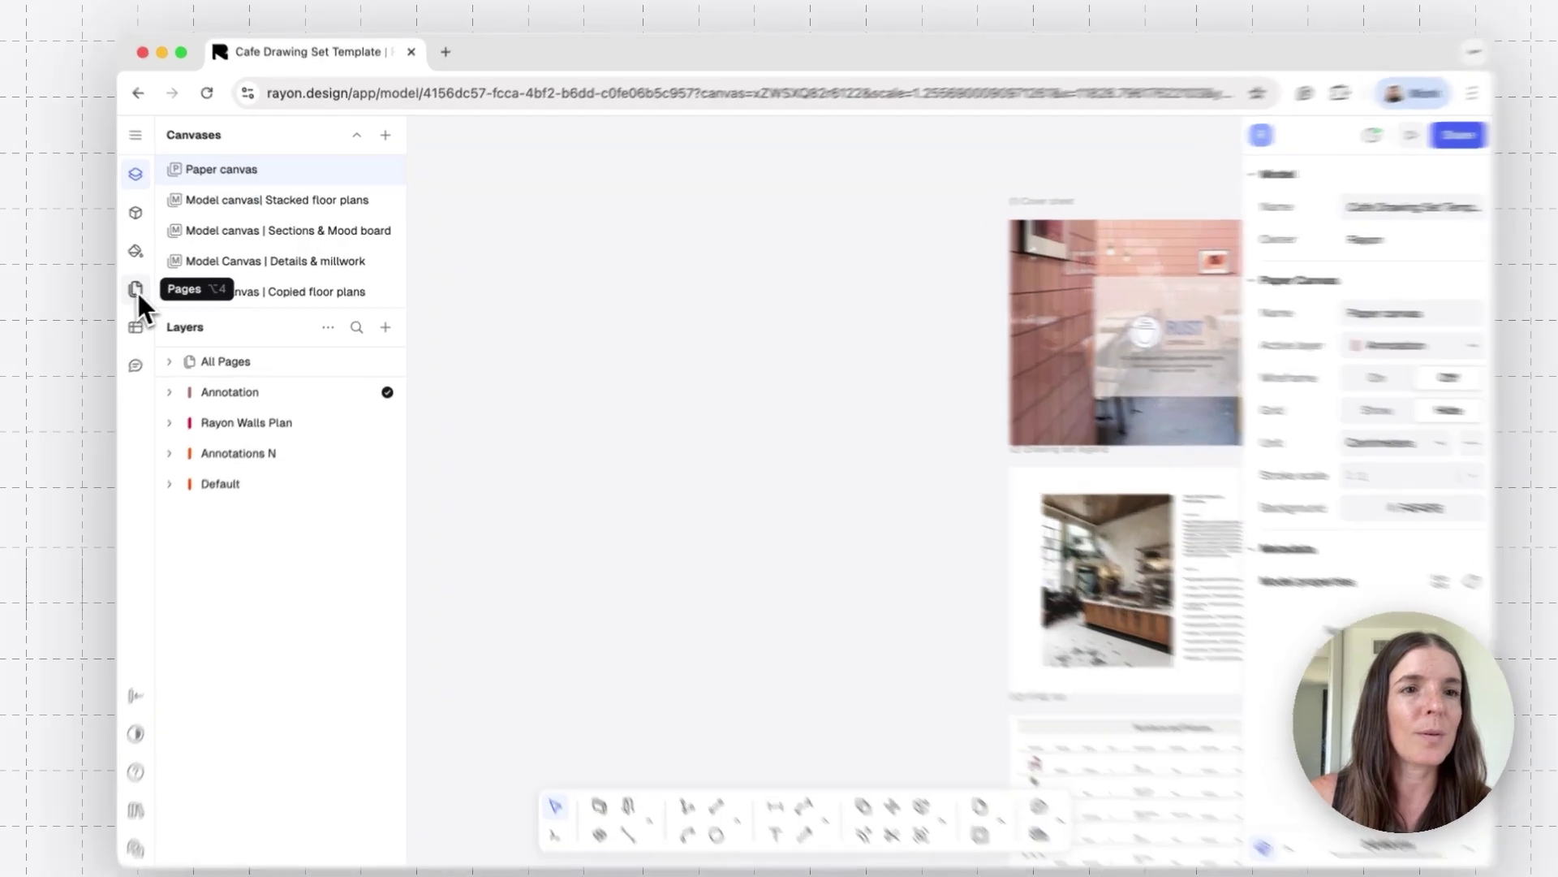
Add a new page 13 to the drawing set and make it A3 size.
left_click(149, 289)
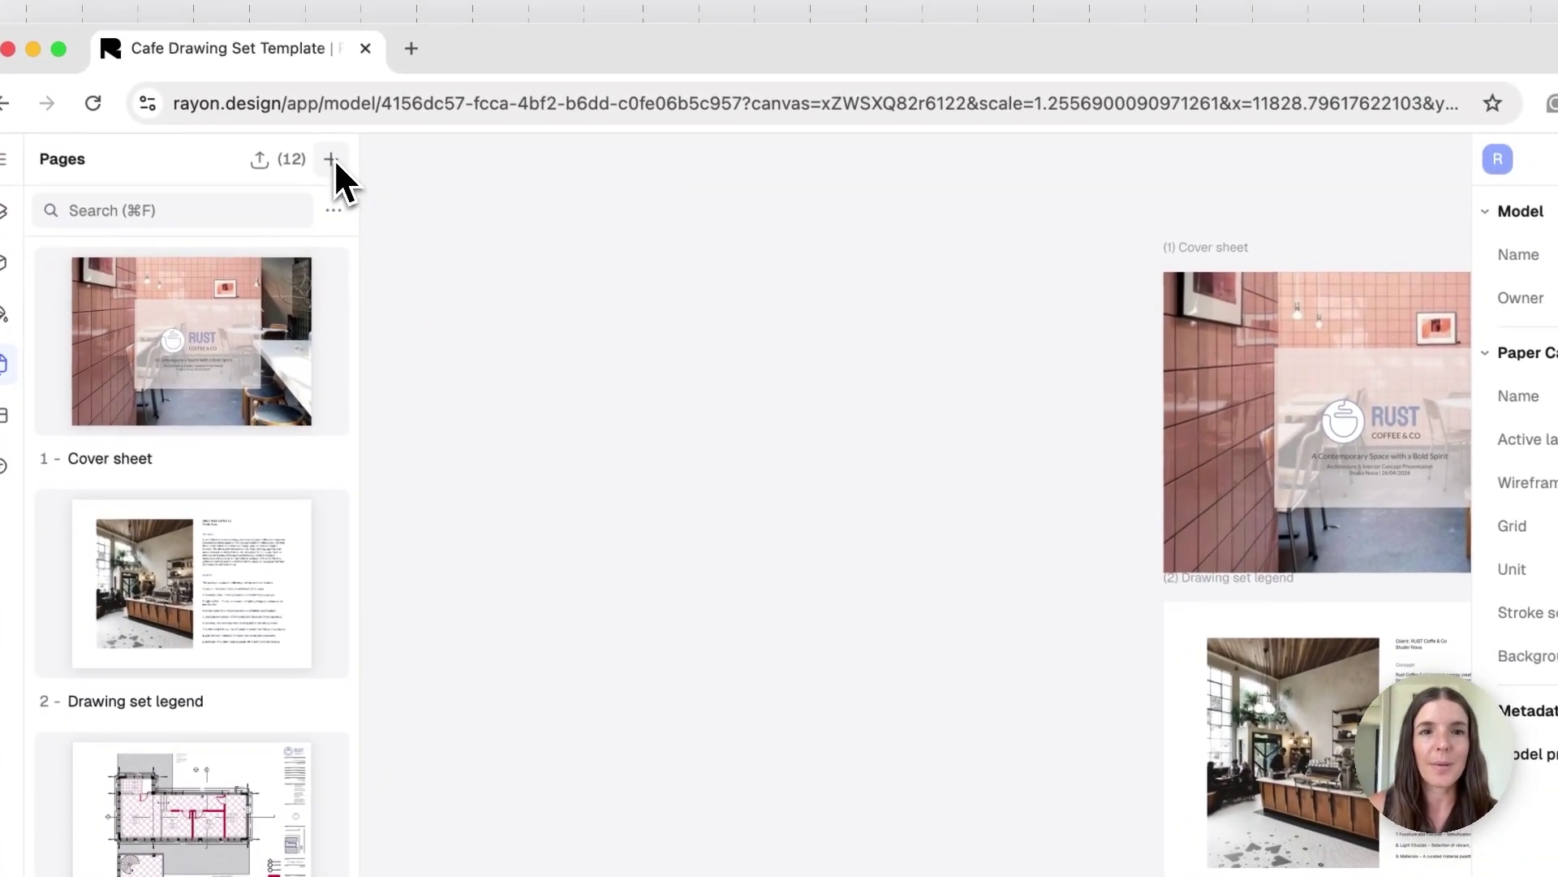
left_click(331, 159)
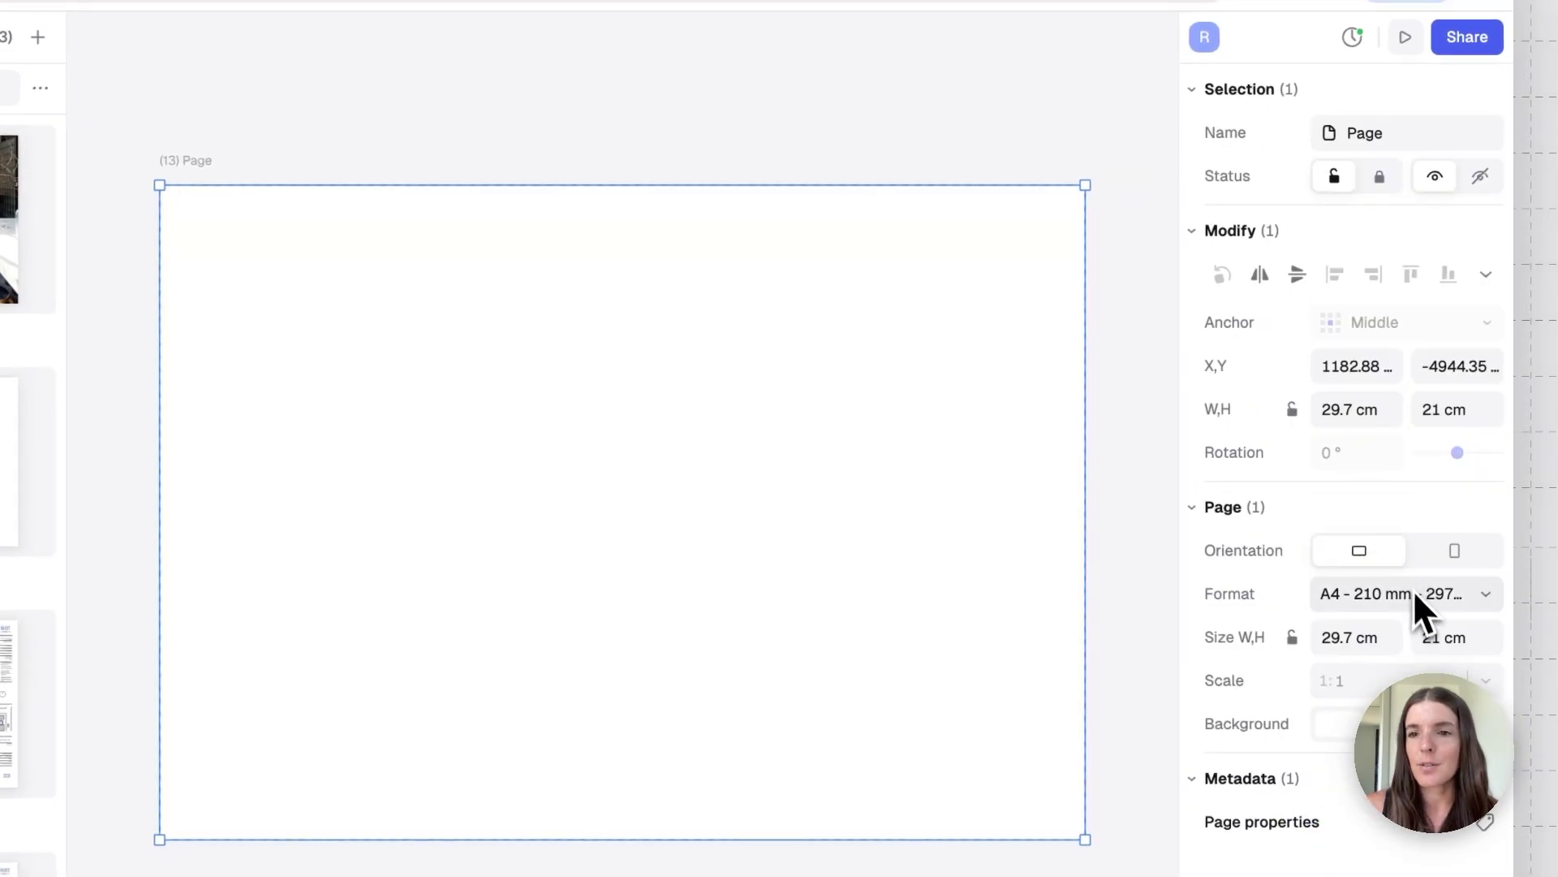
left_click(1414, 593)
left_click(1326, 307)
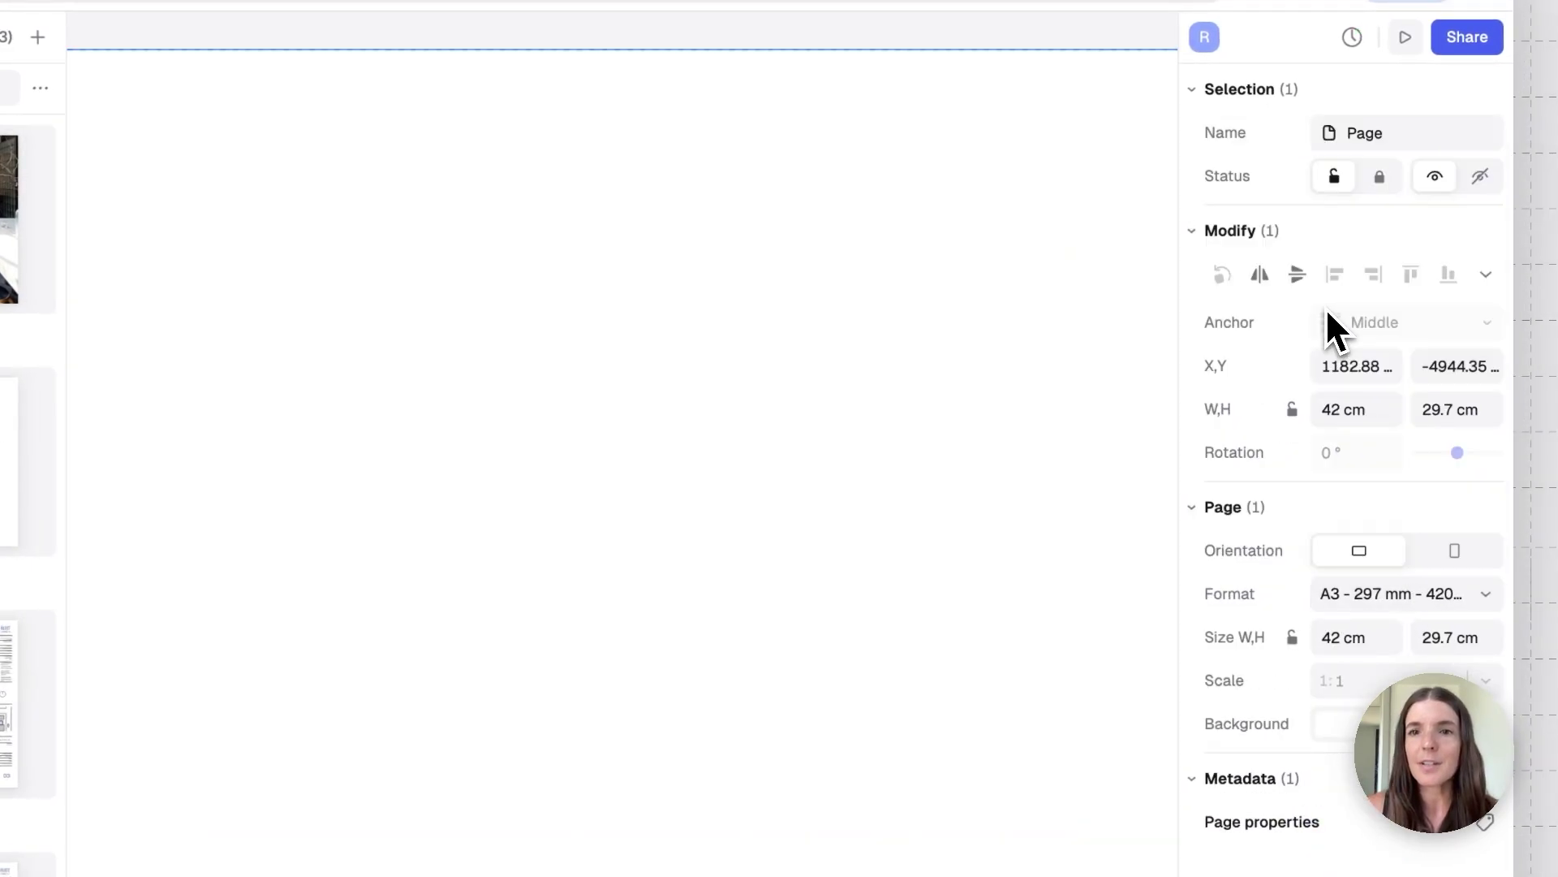
Align page 13 centred beside the Drawing set legend sheet, then deselect it.
scroll(695, 438, "down", 5, "ctrl")
scroll(696, 439, "right", 2)
left_click_drag(619, 397, 589, 435)
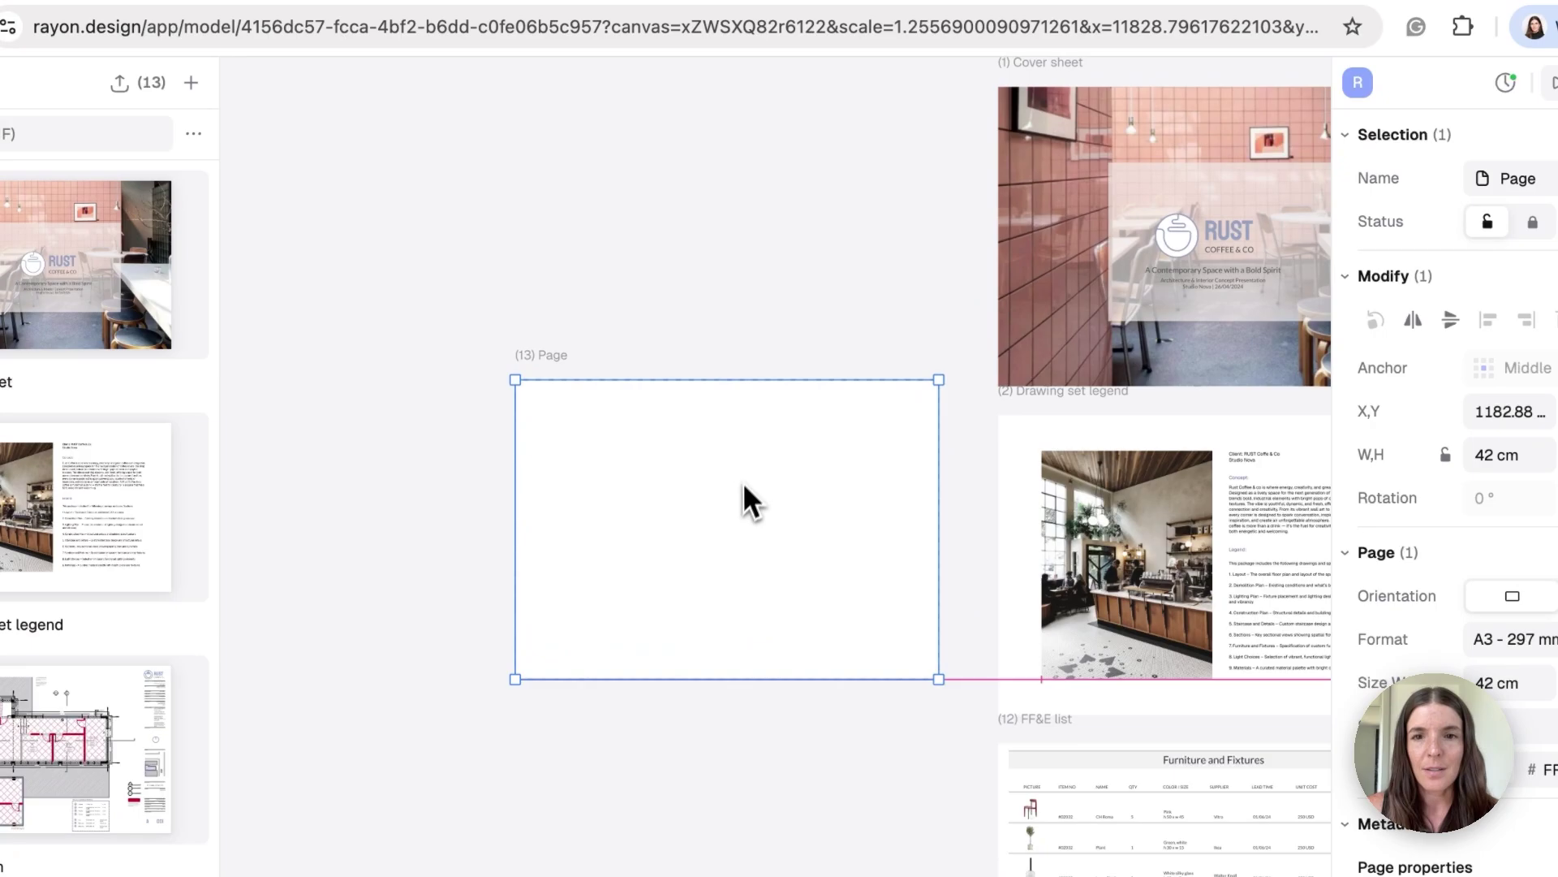
left_click_drag(742, 484, 734, 534)
scroll(734, 534, "left", 1)
scroll(734, 534, "up", 5, "ctrl")
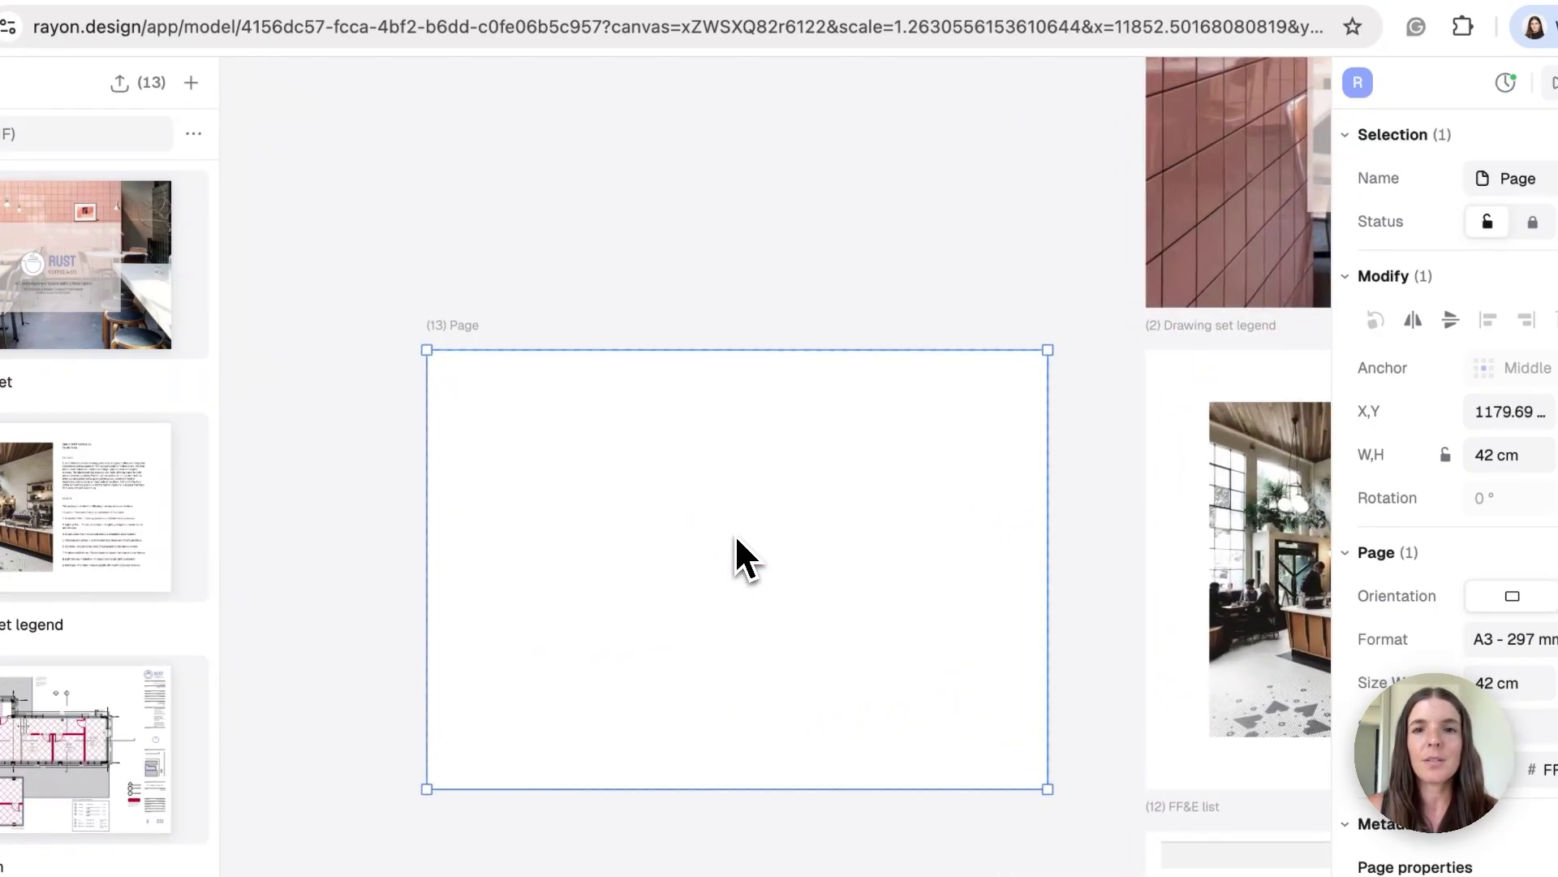
left_click(756, 260)
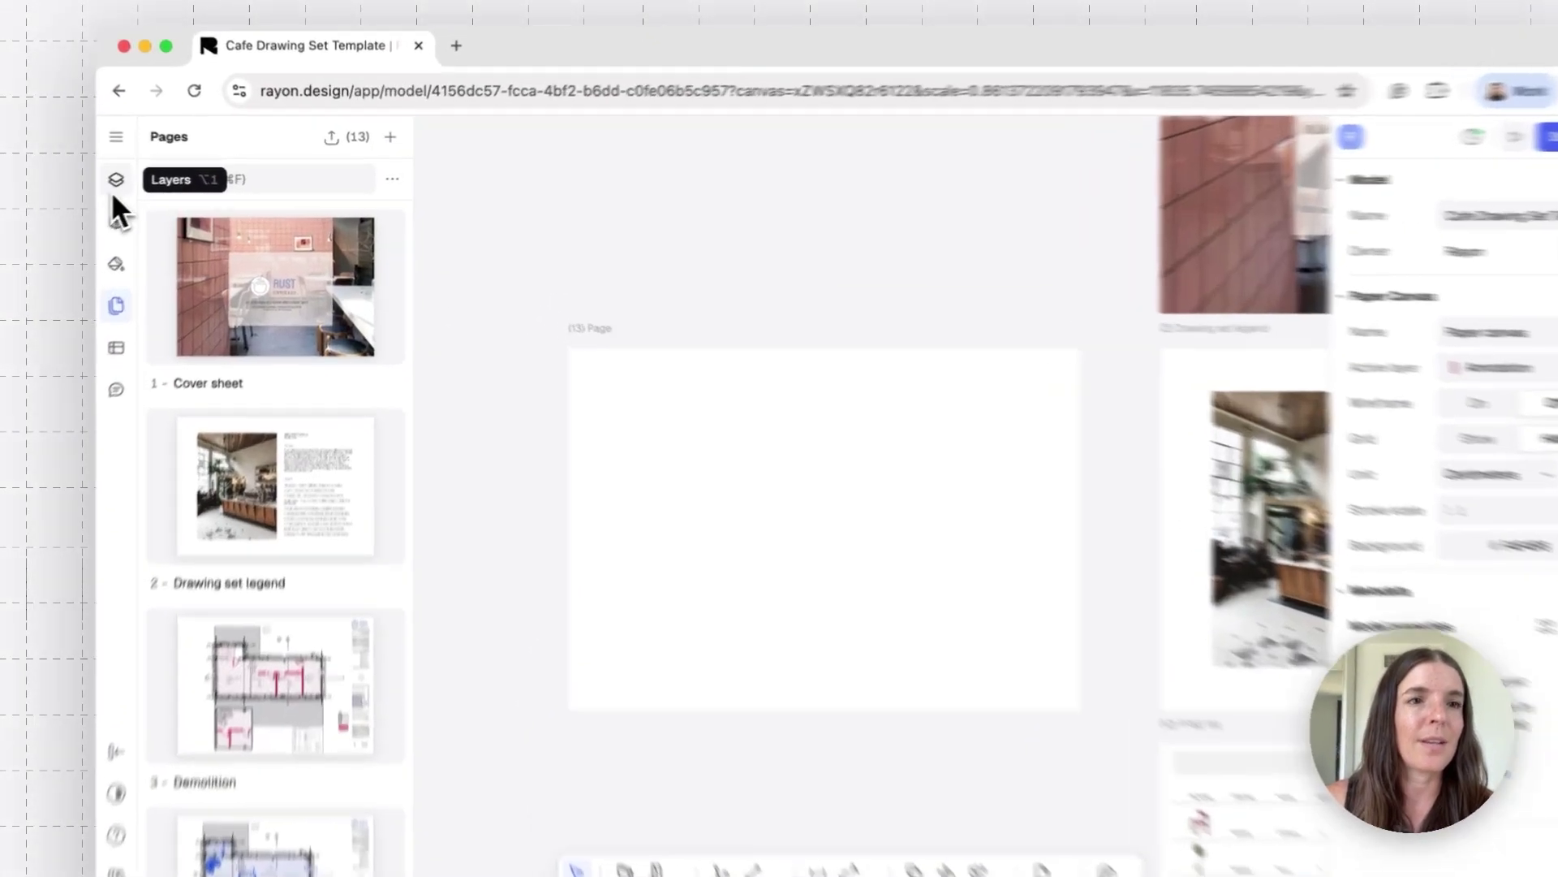
Insert a view of the Stacked floor plans model canvas and move it left of page 13.
left_click(147, 179)
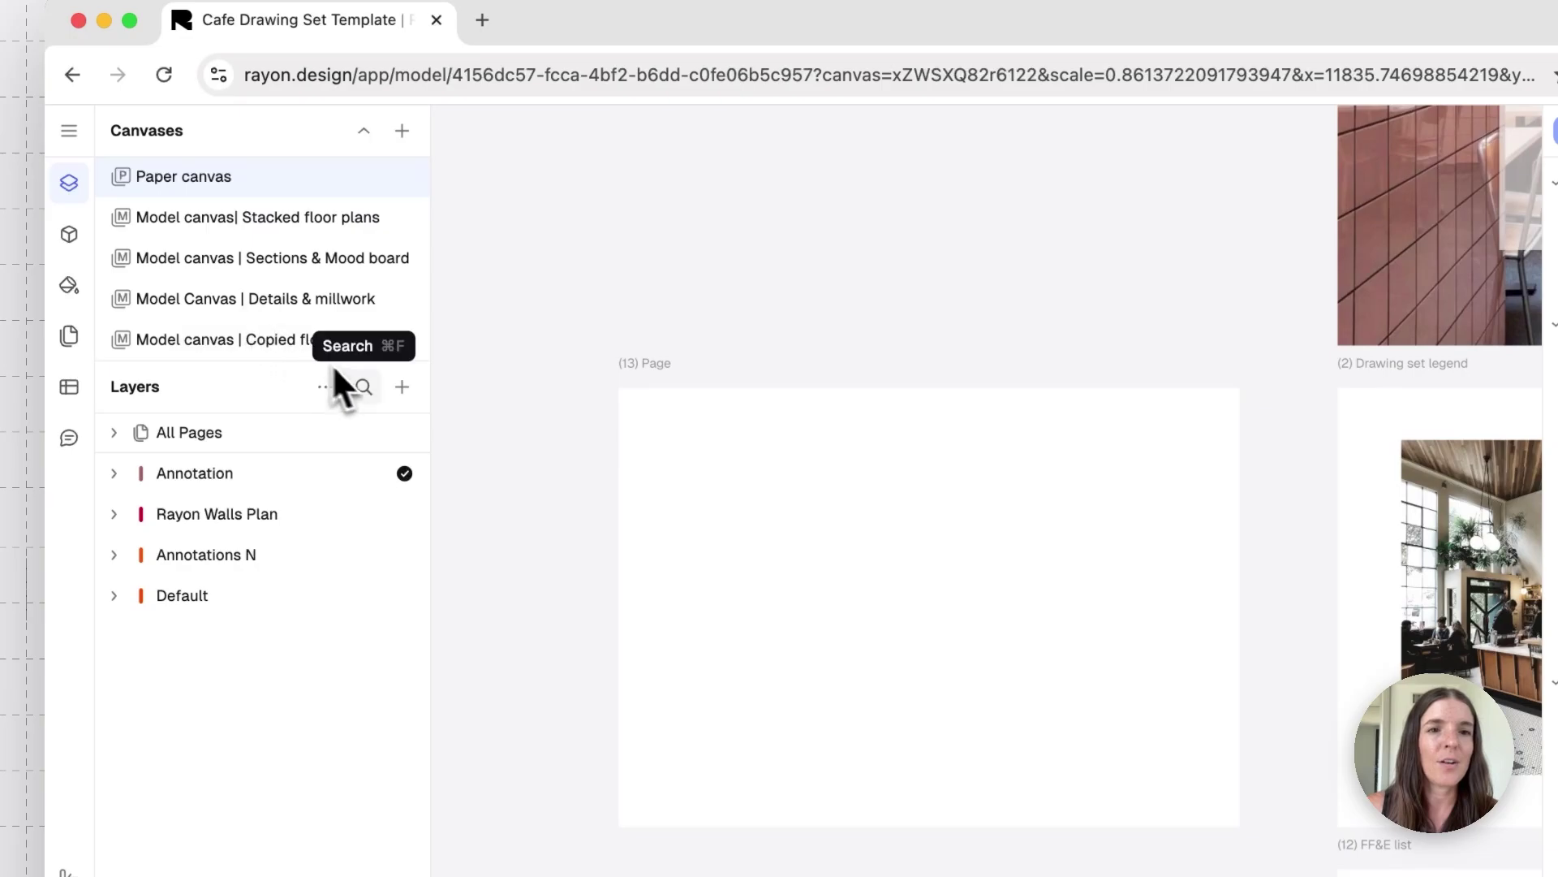
left_click(401, 387)
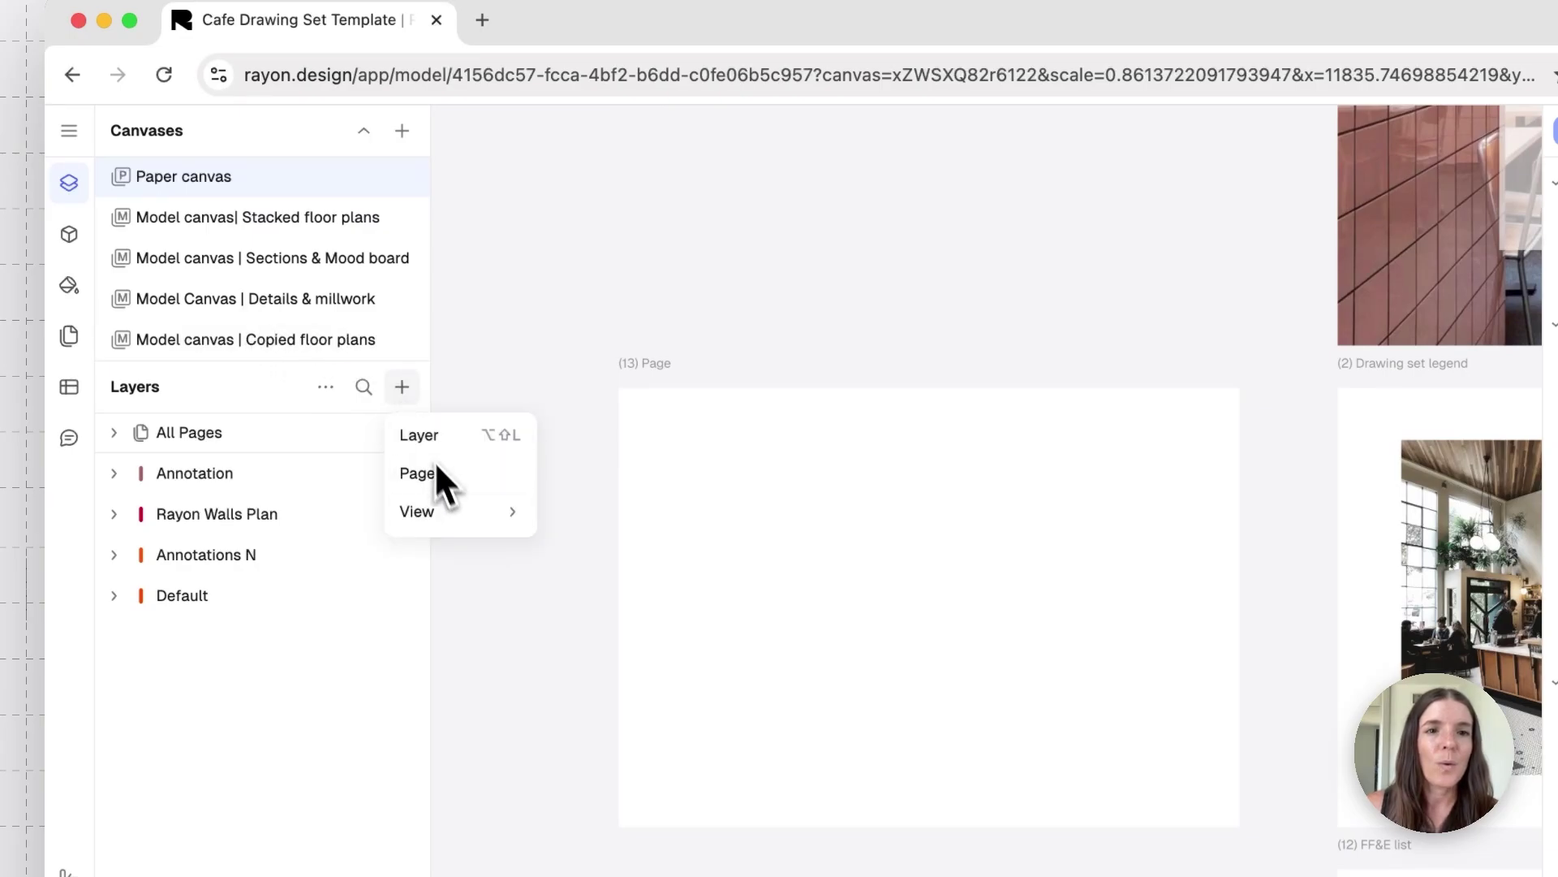
mouse_move(451, 510)
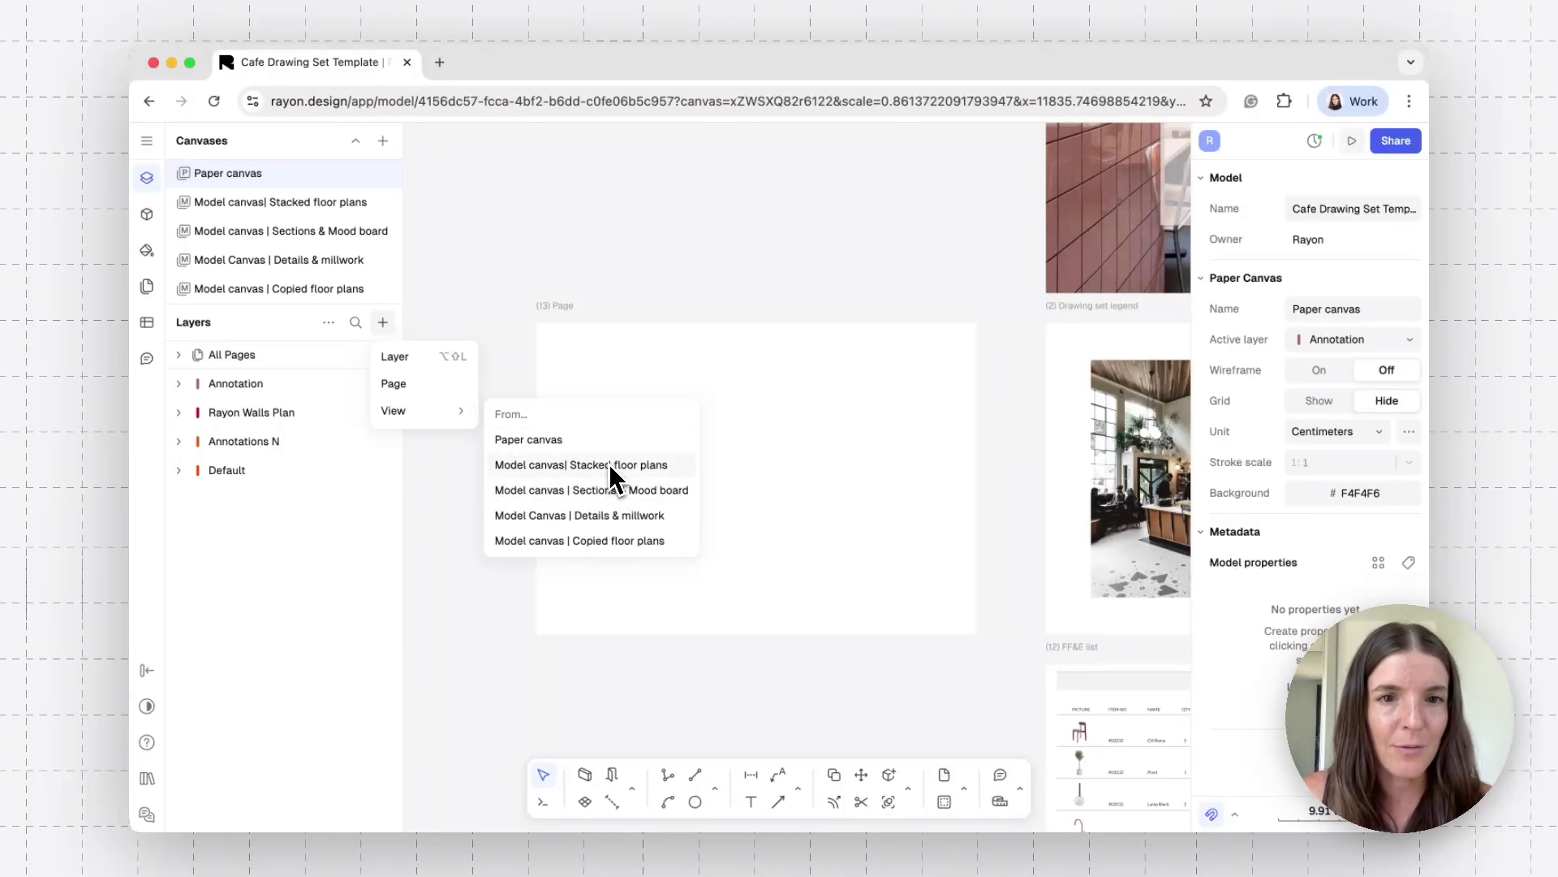
left_click(605, 466)
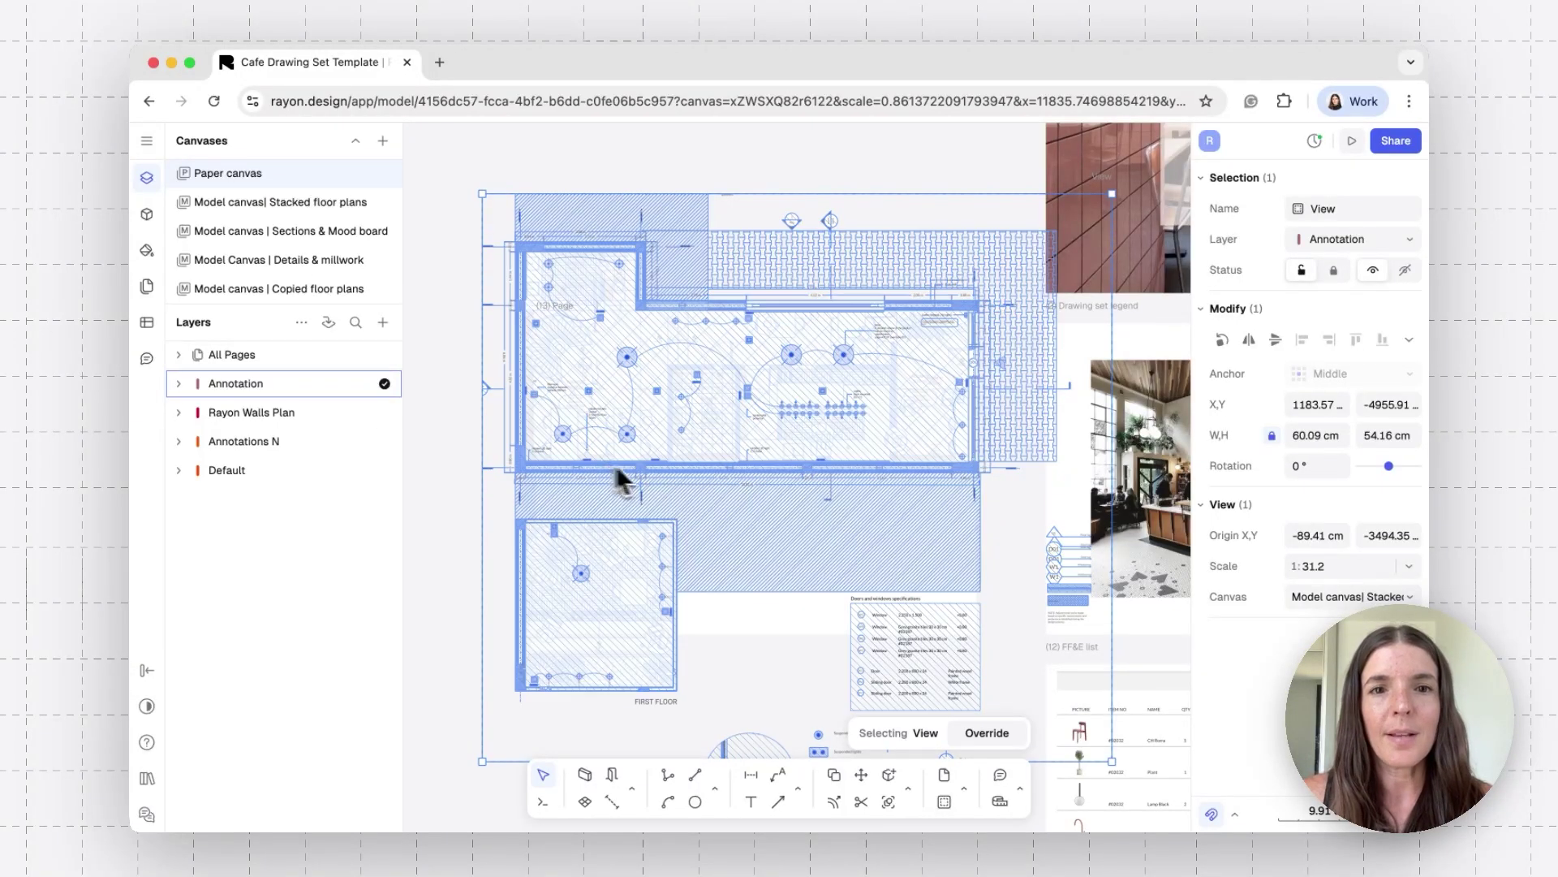
scroll(729, 478, "down", 5)
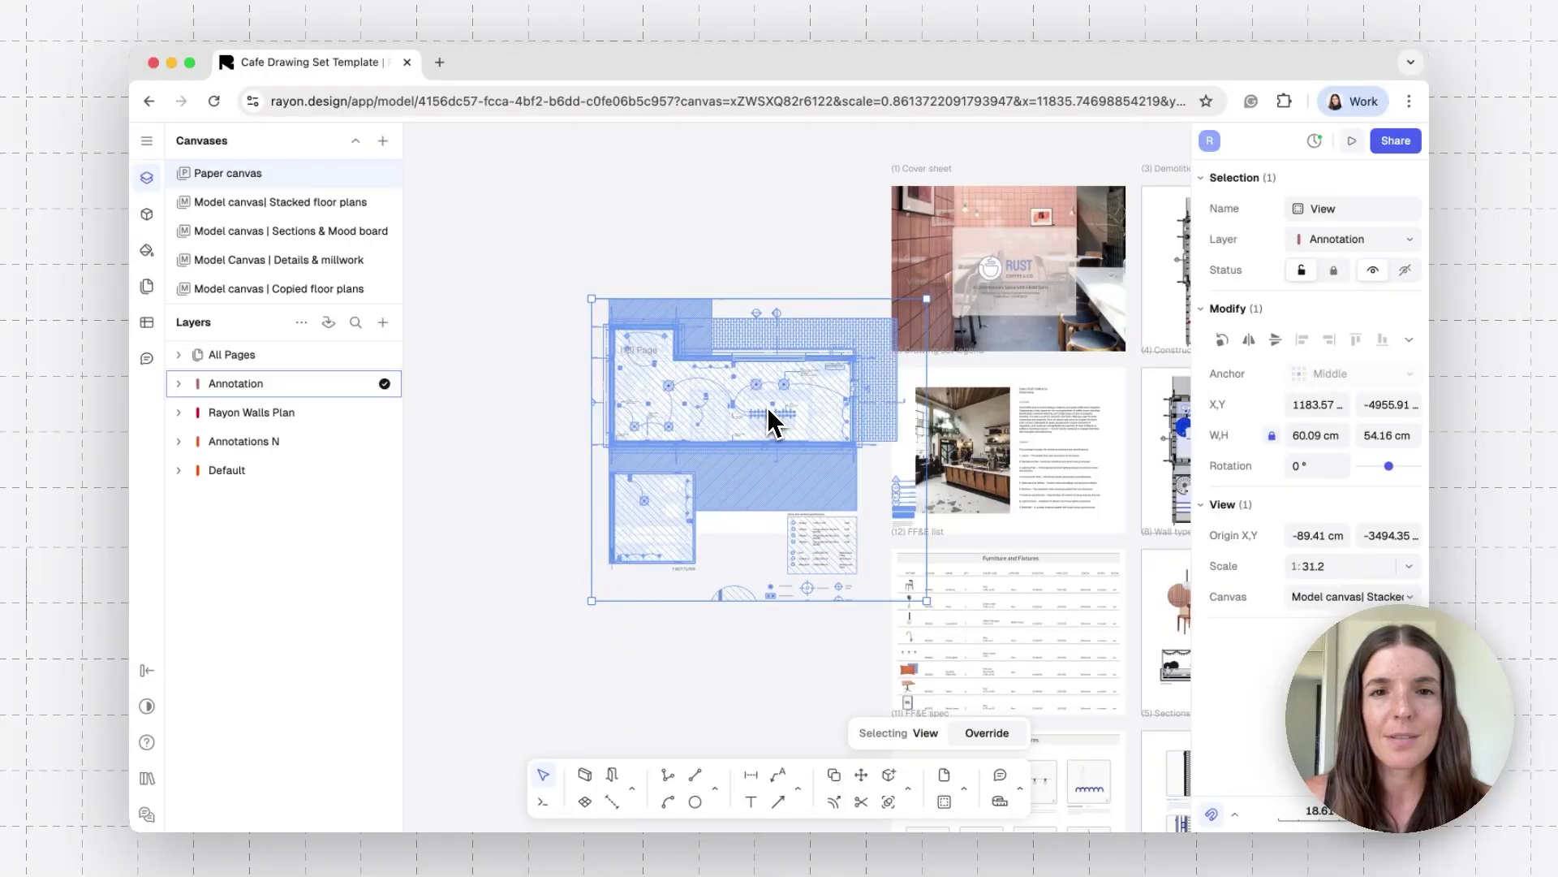
scroll(770, 404, "left", 5)
left_click_drag(878, 460, 636, 443)
scroll(617, 473, "left", 3)
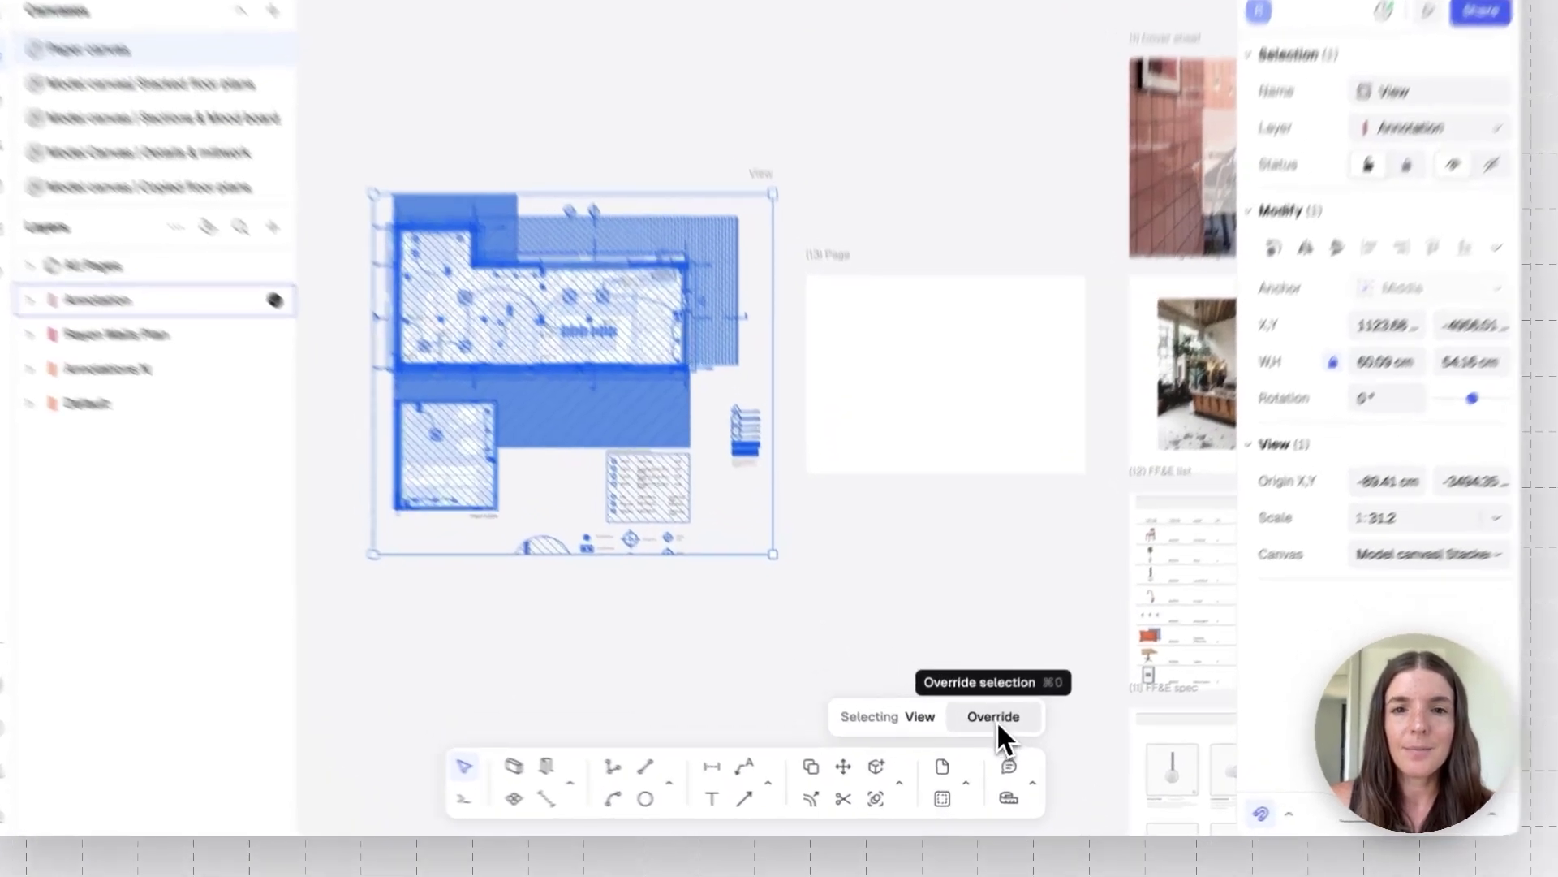
Override the view's content and zoom and pan the plan inside it.
left_click(995, 718)
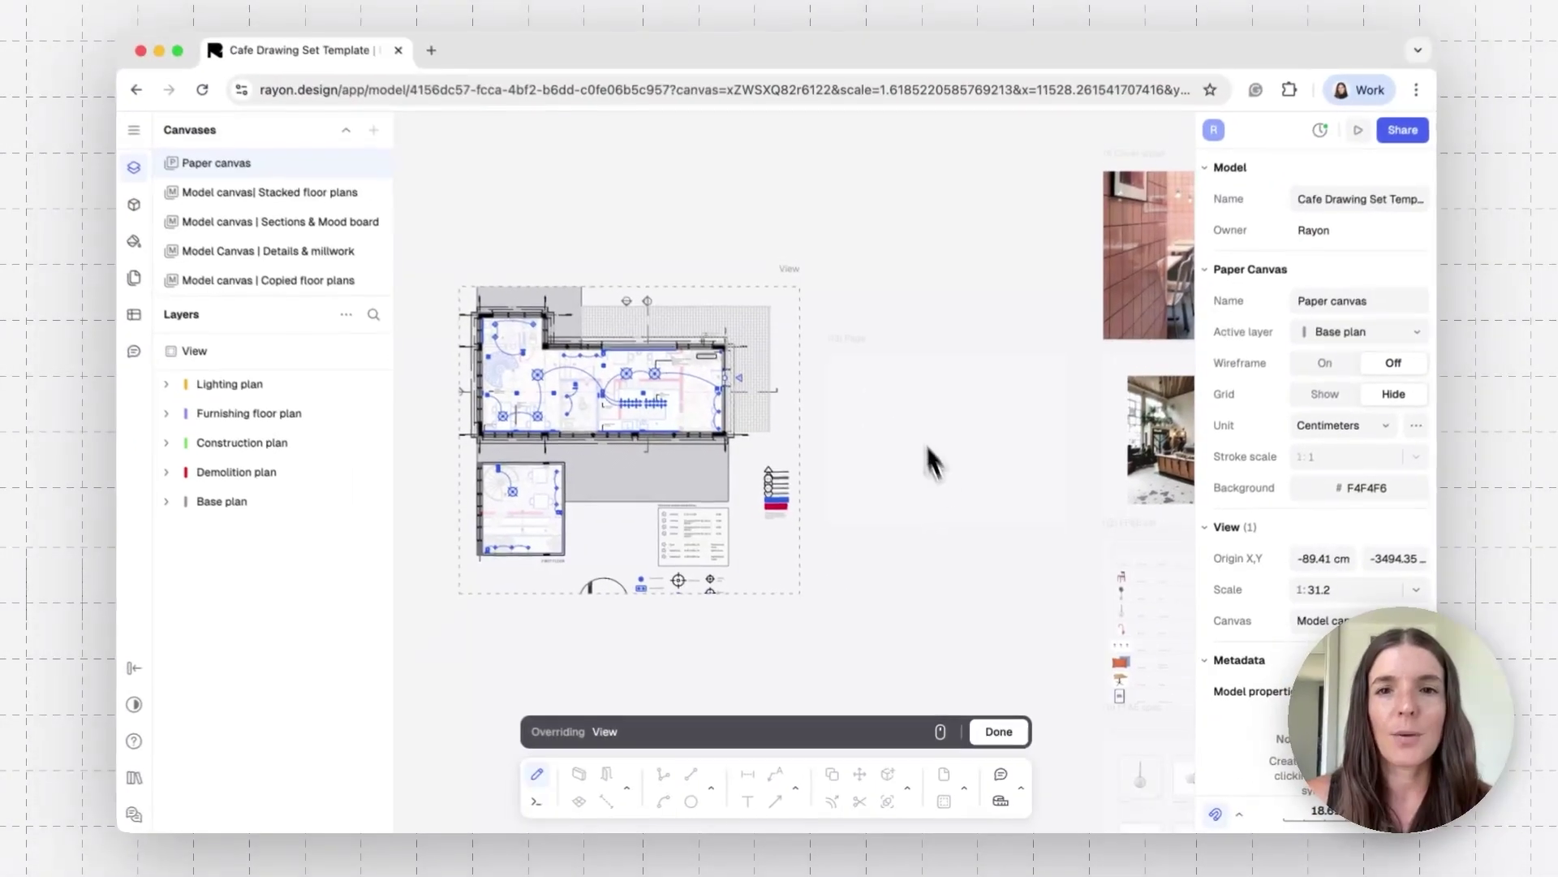
scroll(809, 405, "down", 3, "ctrl")
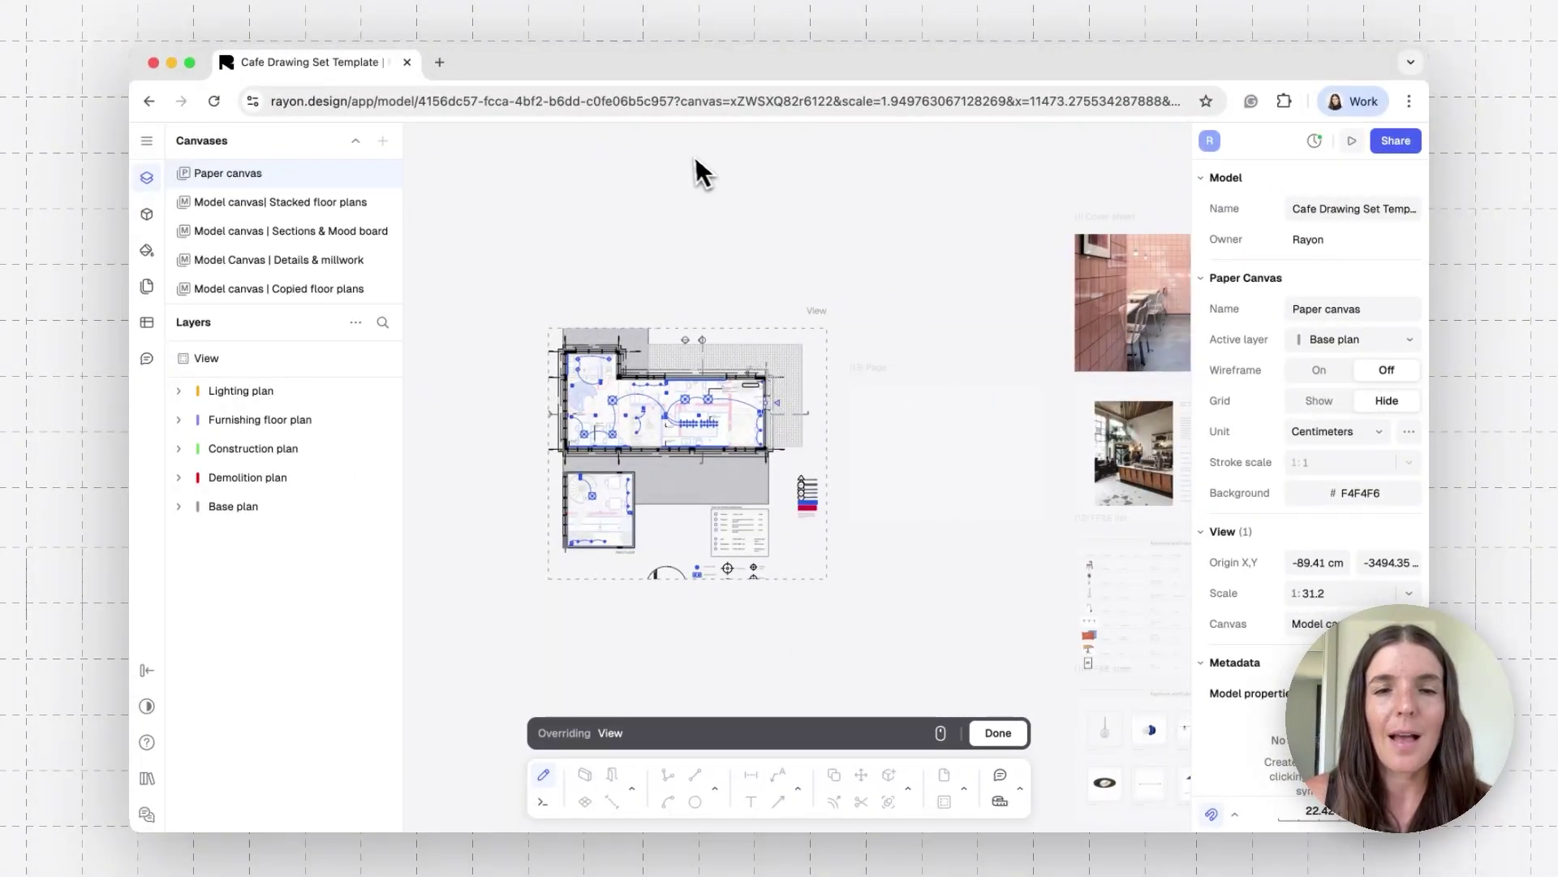
scroll(665, 456, "up", 5, "ctrl")
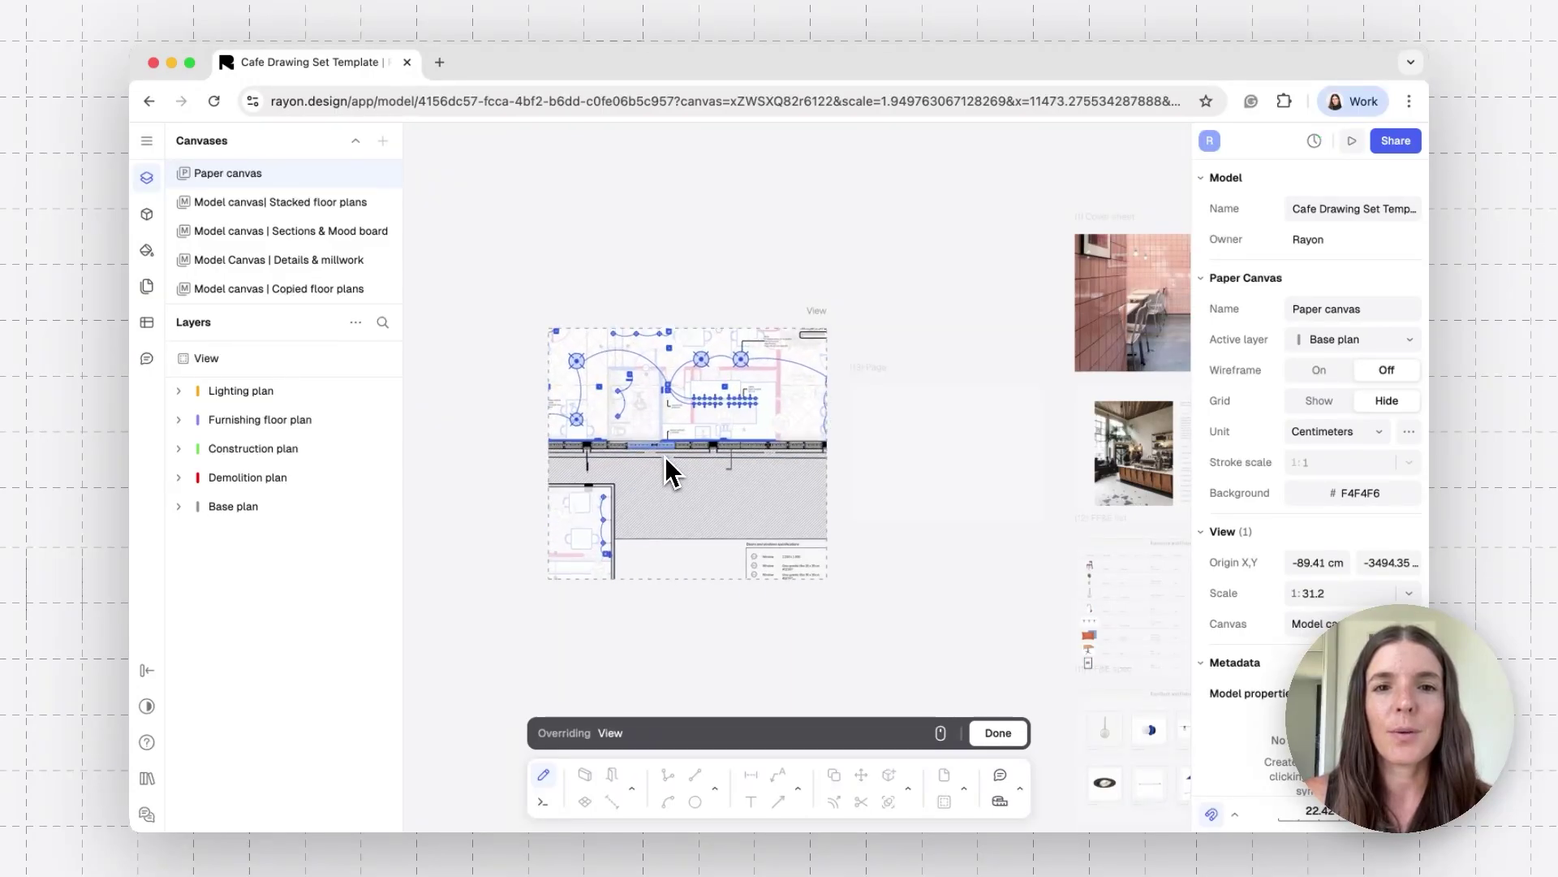
scroll(668, 451, "down", 5, "ctrl")
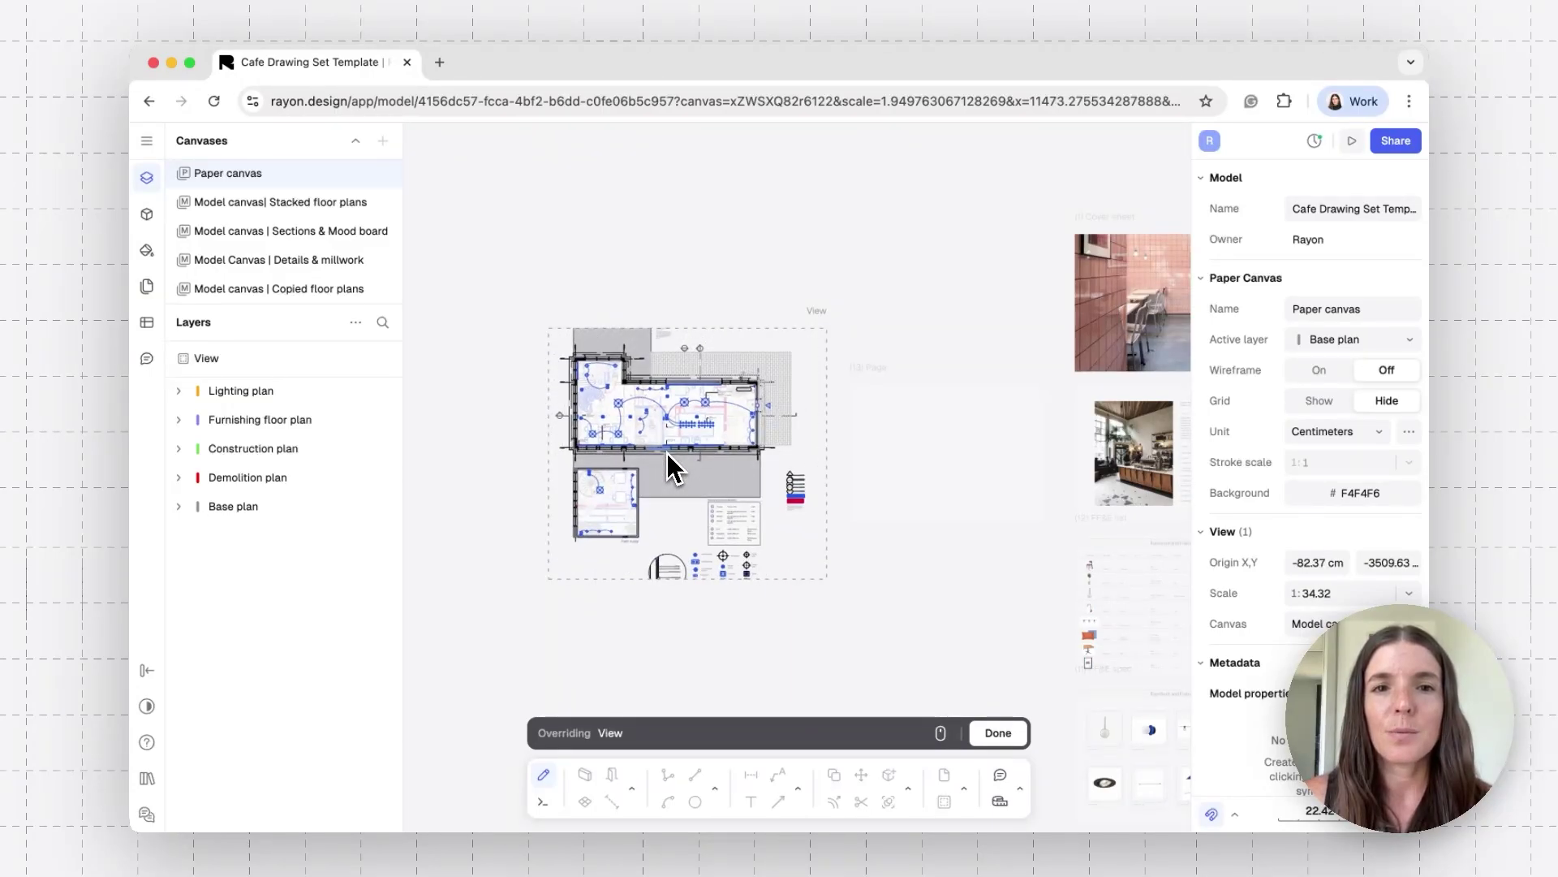
scroll(667, 453, "up", 5, "ctrl")
scroll(668, 453, "down", 2, "ctrl")
scroll(667, 453, "up", 5)
scroll(667, 453, "left", 3)
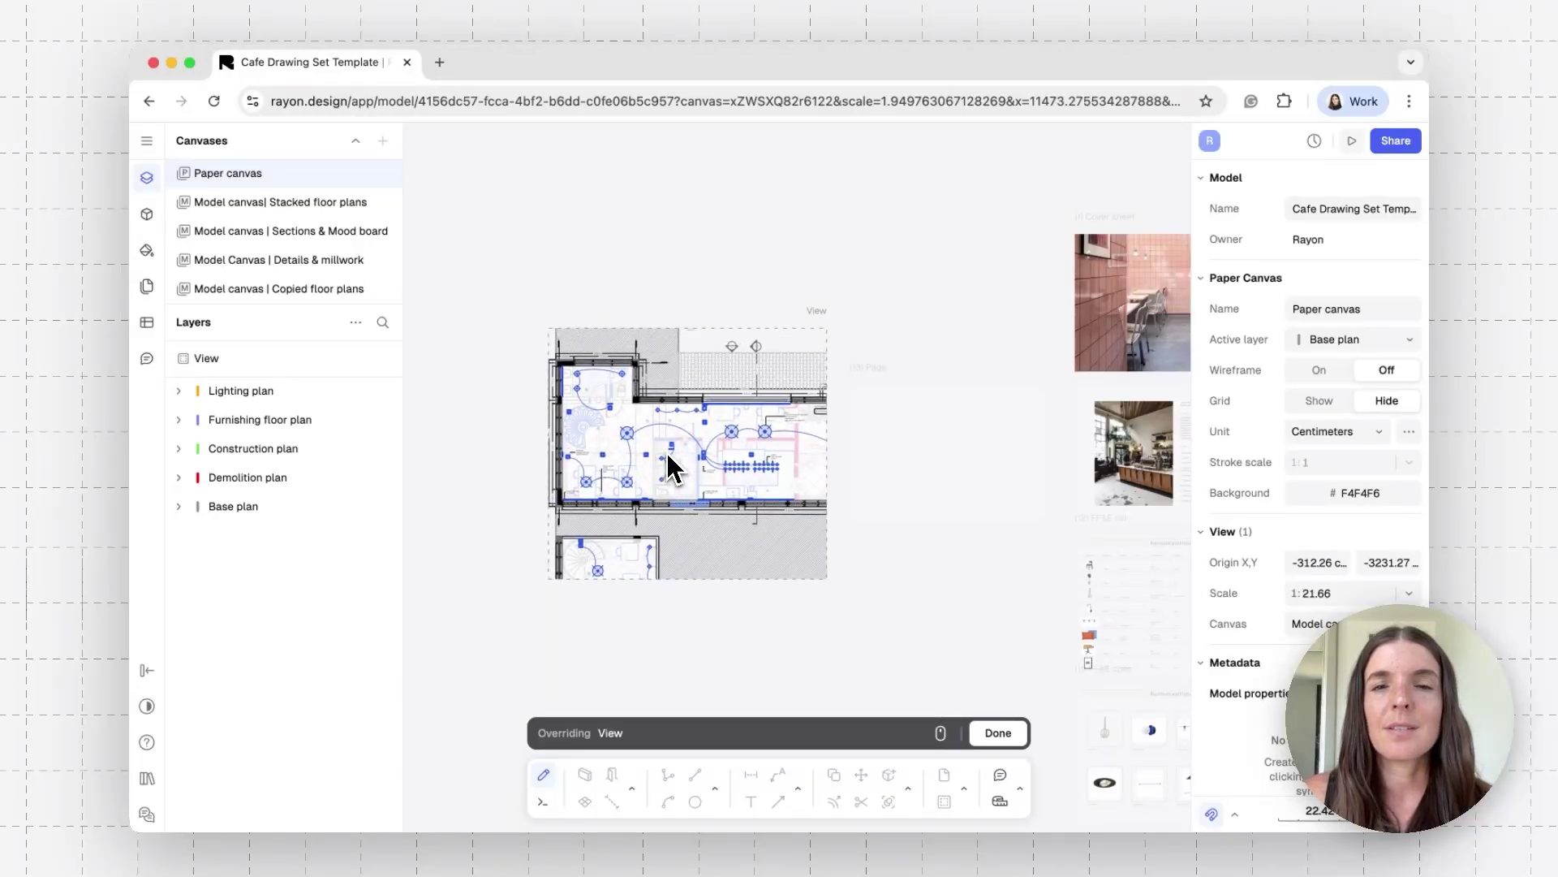
Set the floor plan view scale to 1:75 and lock zooming and panning inside it.
left_click(1409, 595)
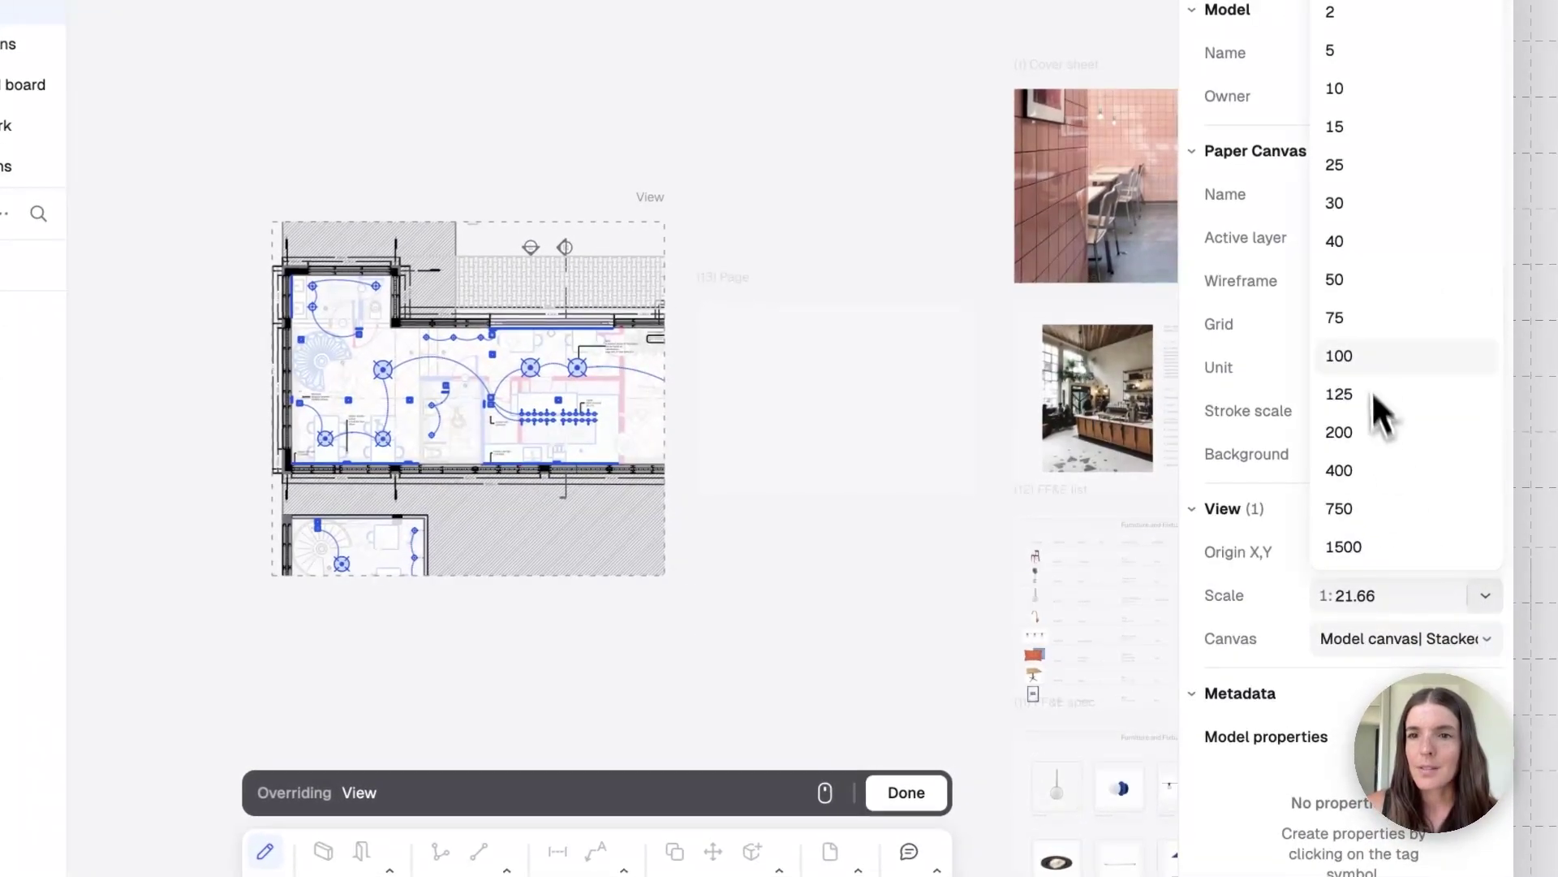
left_click(1367, 319)
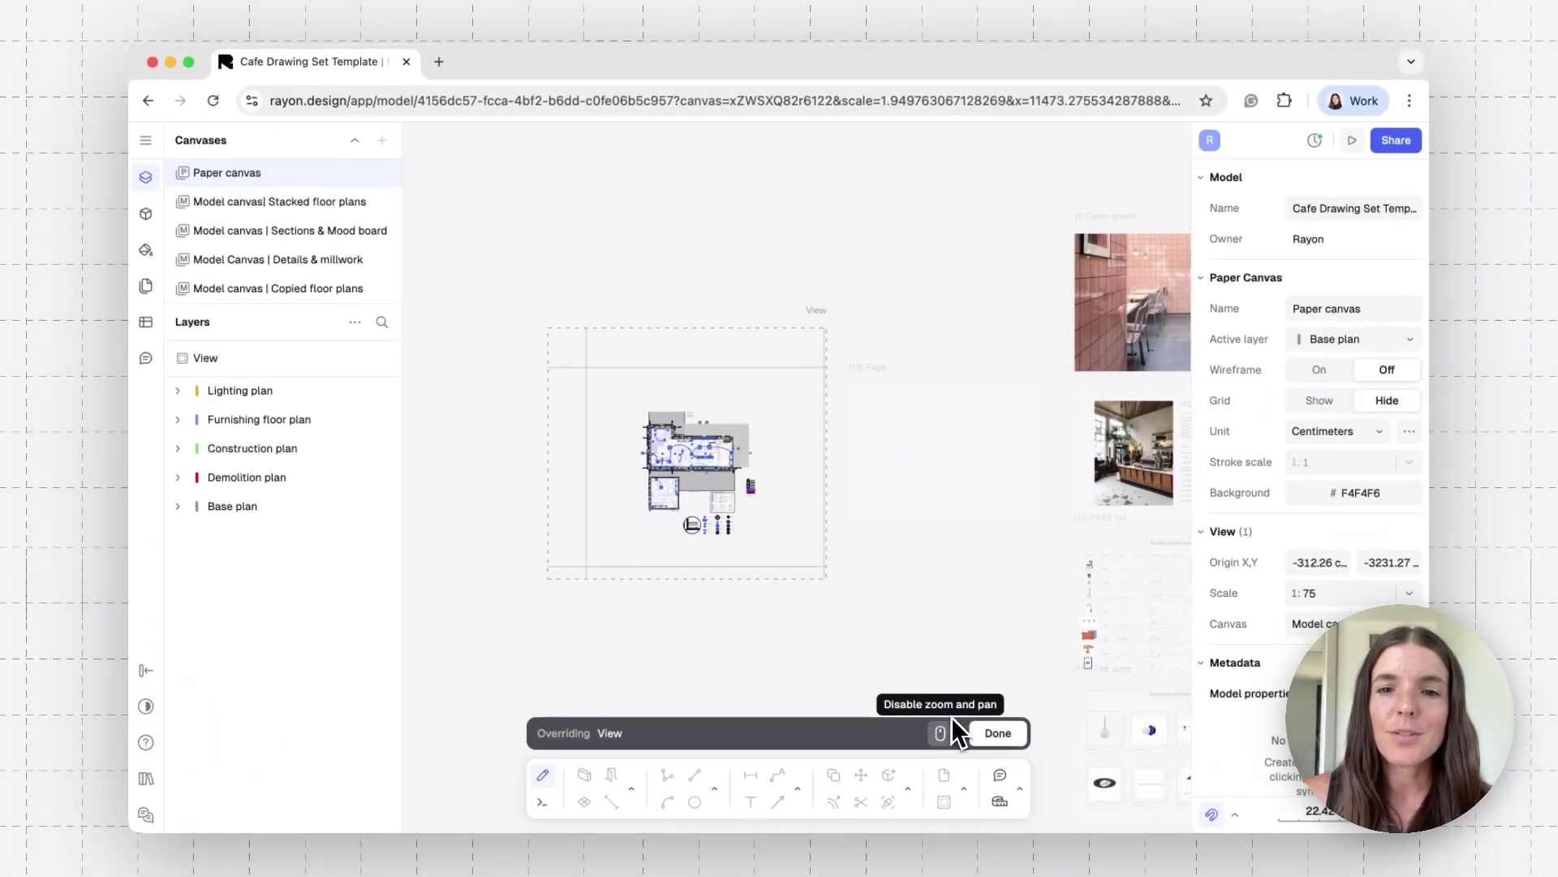
left_click(941, 733)
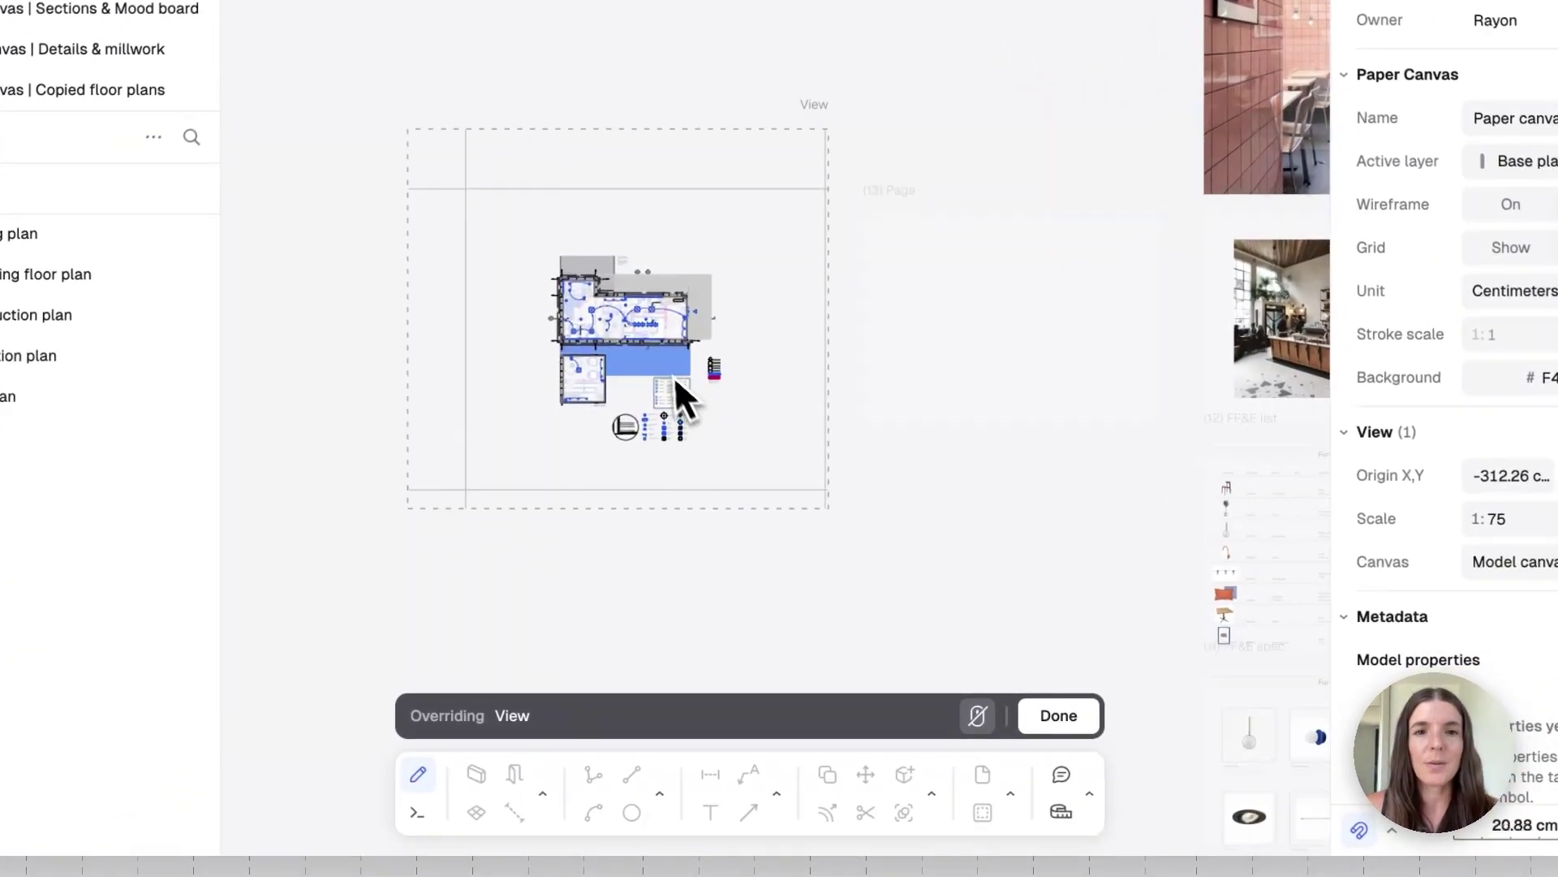
scroll(664, 365, "up", 3)
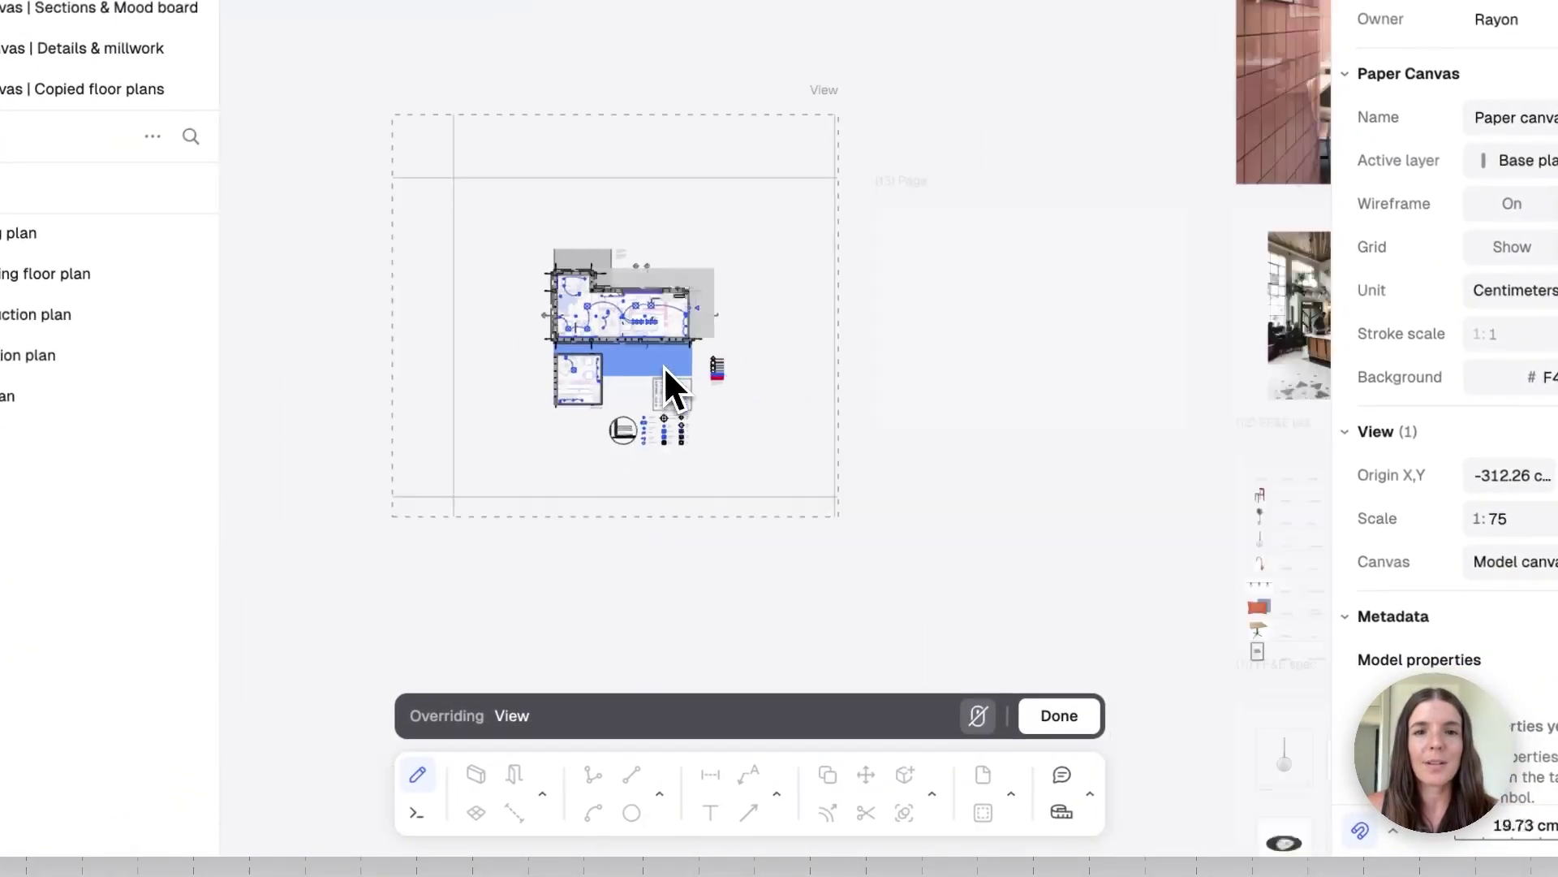
scroll(664, 365, "down", 3)
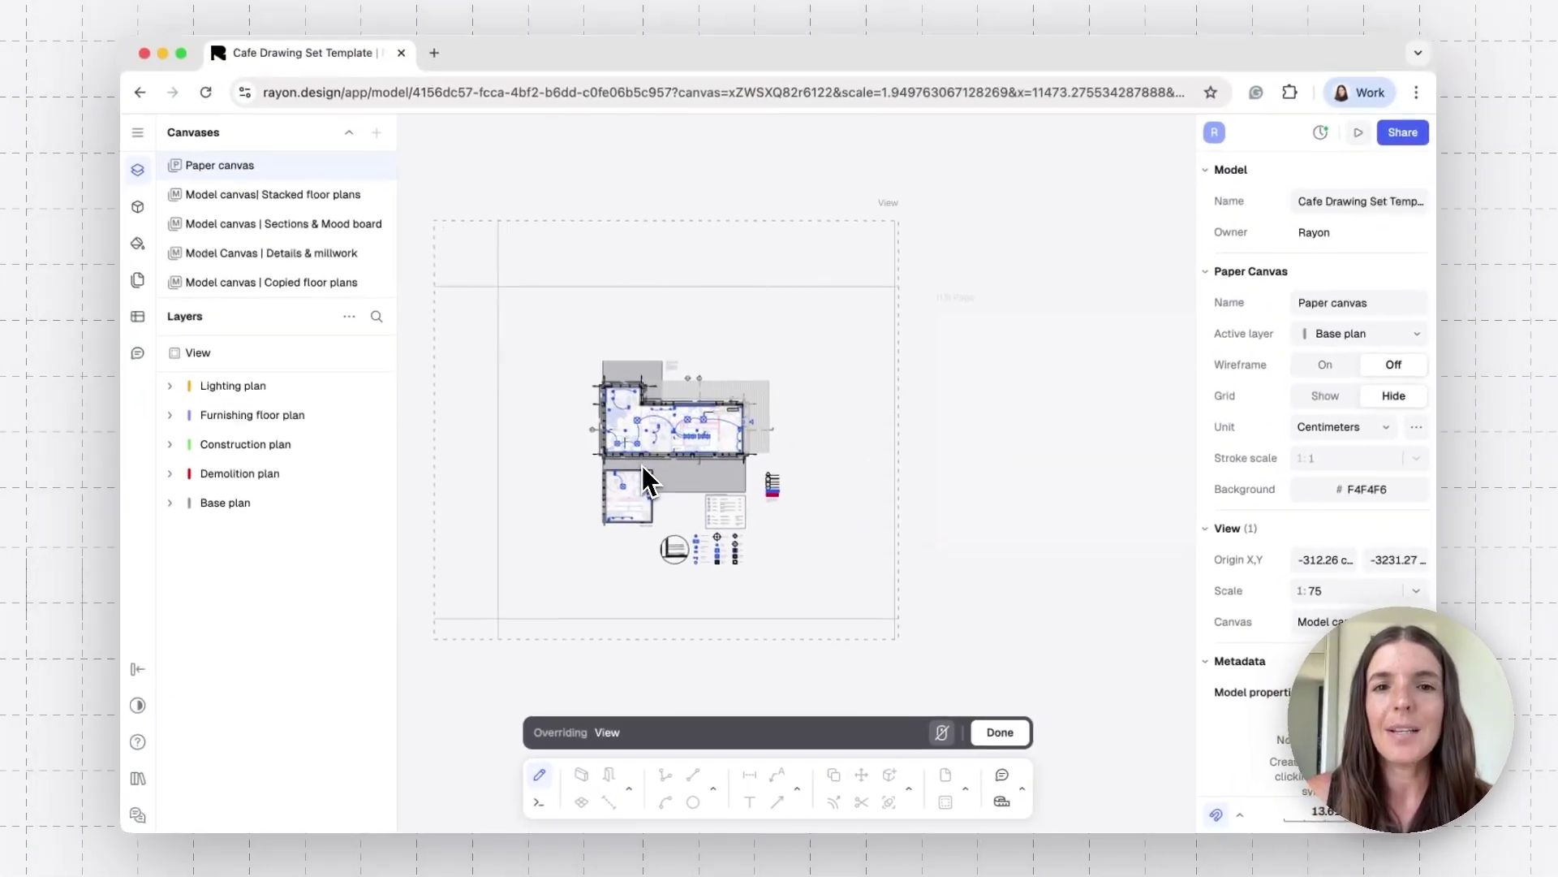
scroll(644, 470, "down", 3)
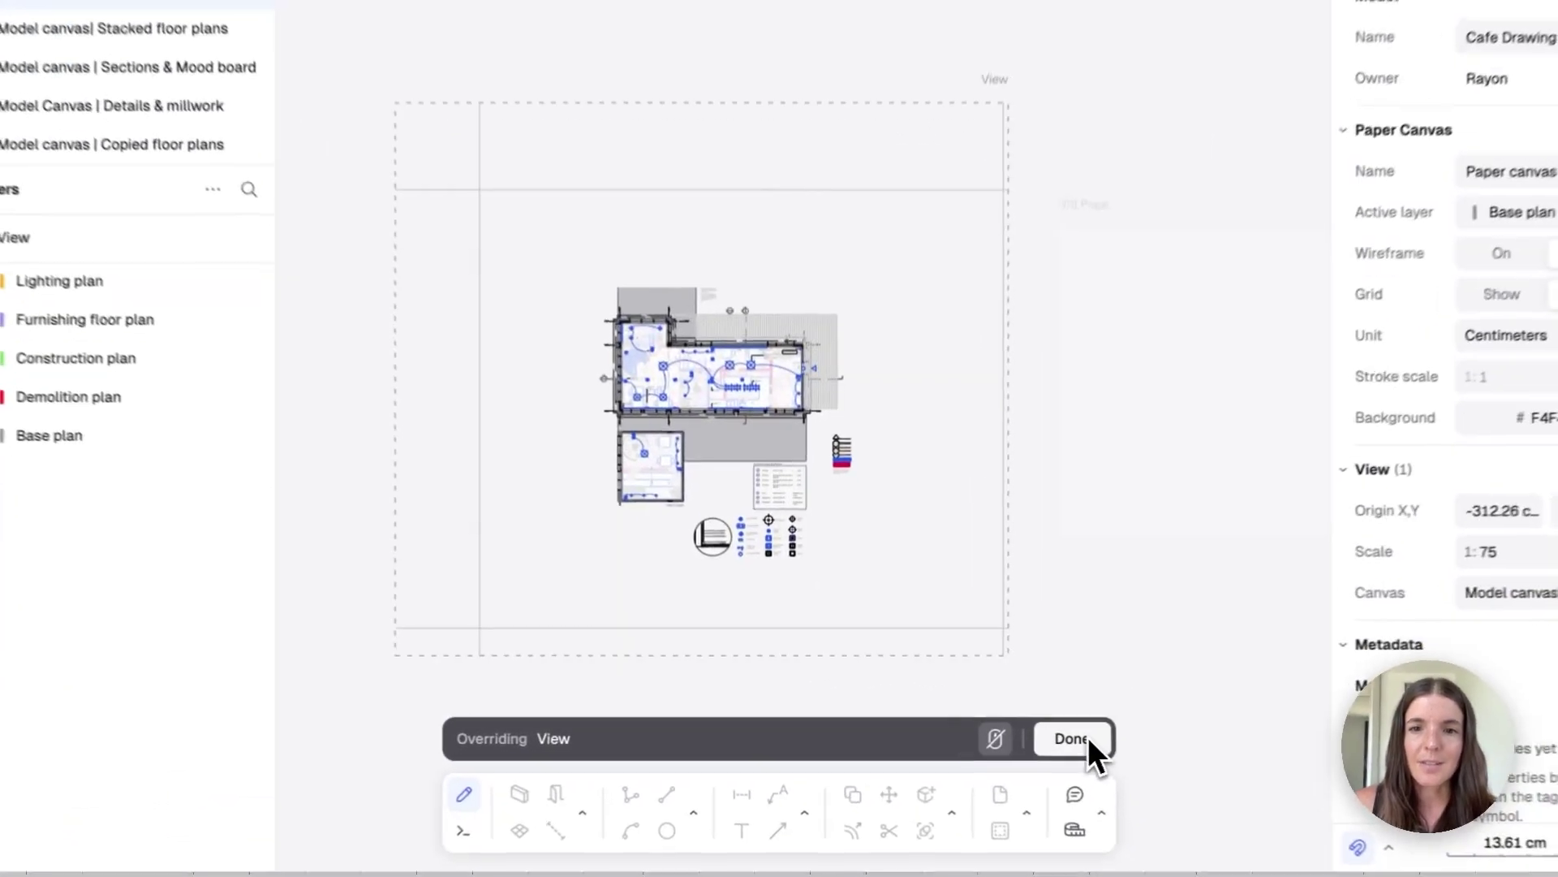
Crop the view frame's bottom, left, top and right edges tightly around the plan.
left_click(1073, 738)
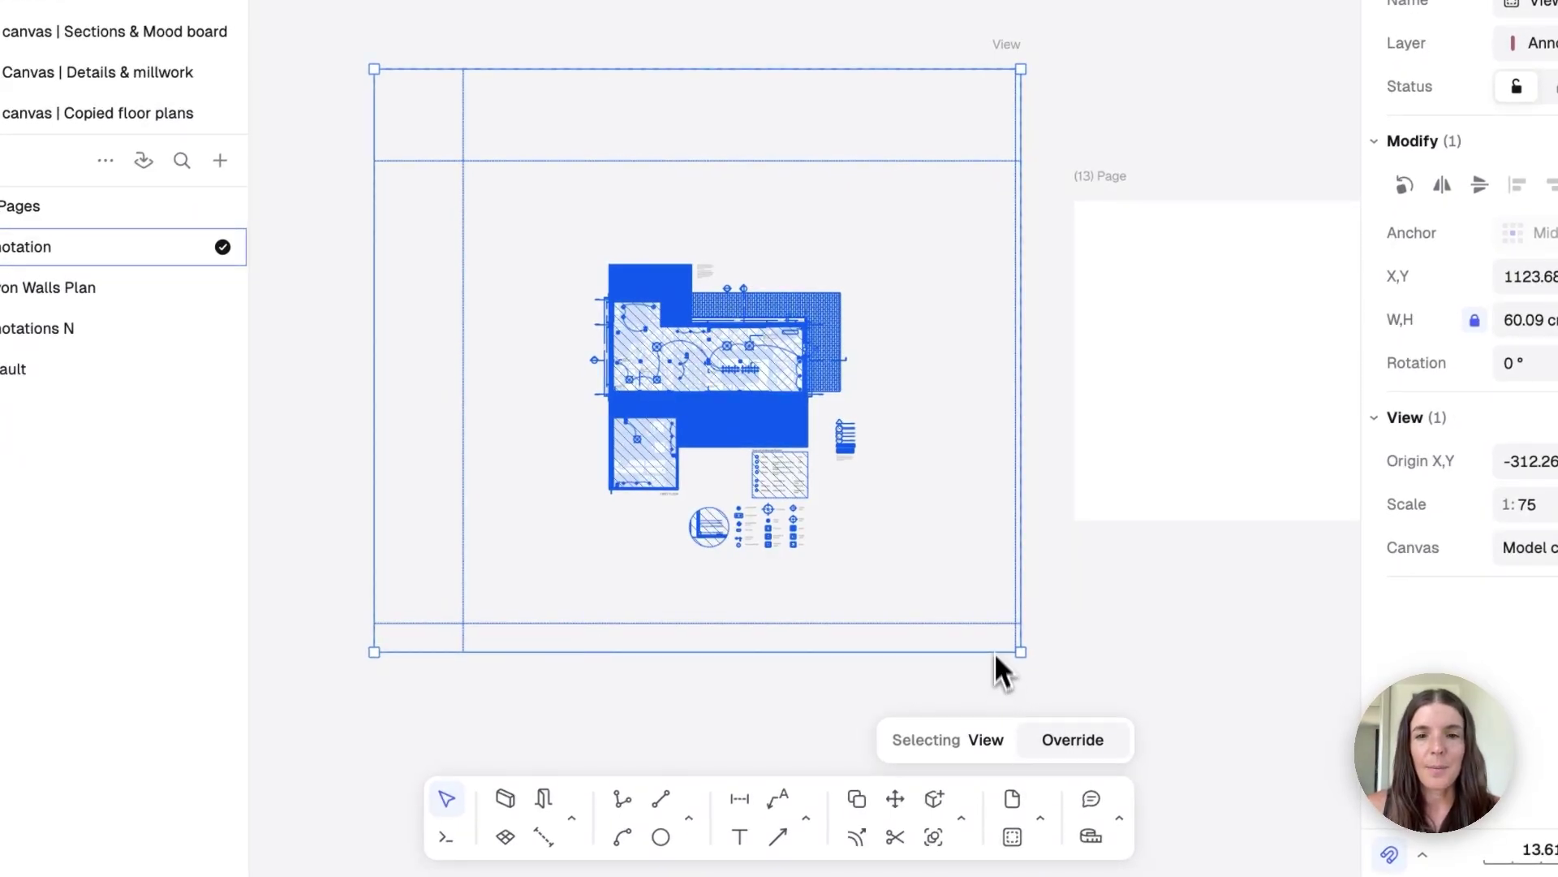
left_click_drag(996, 654, 986, 502)
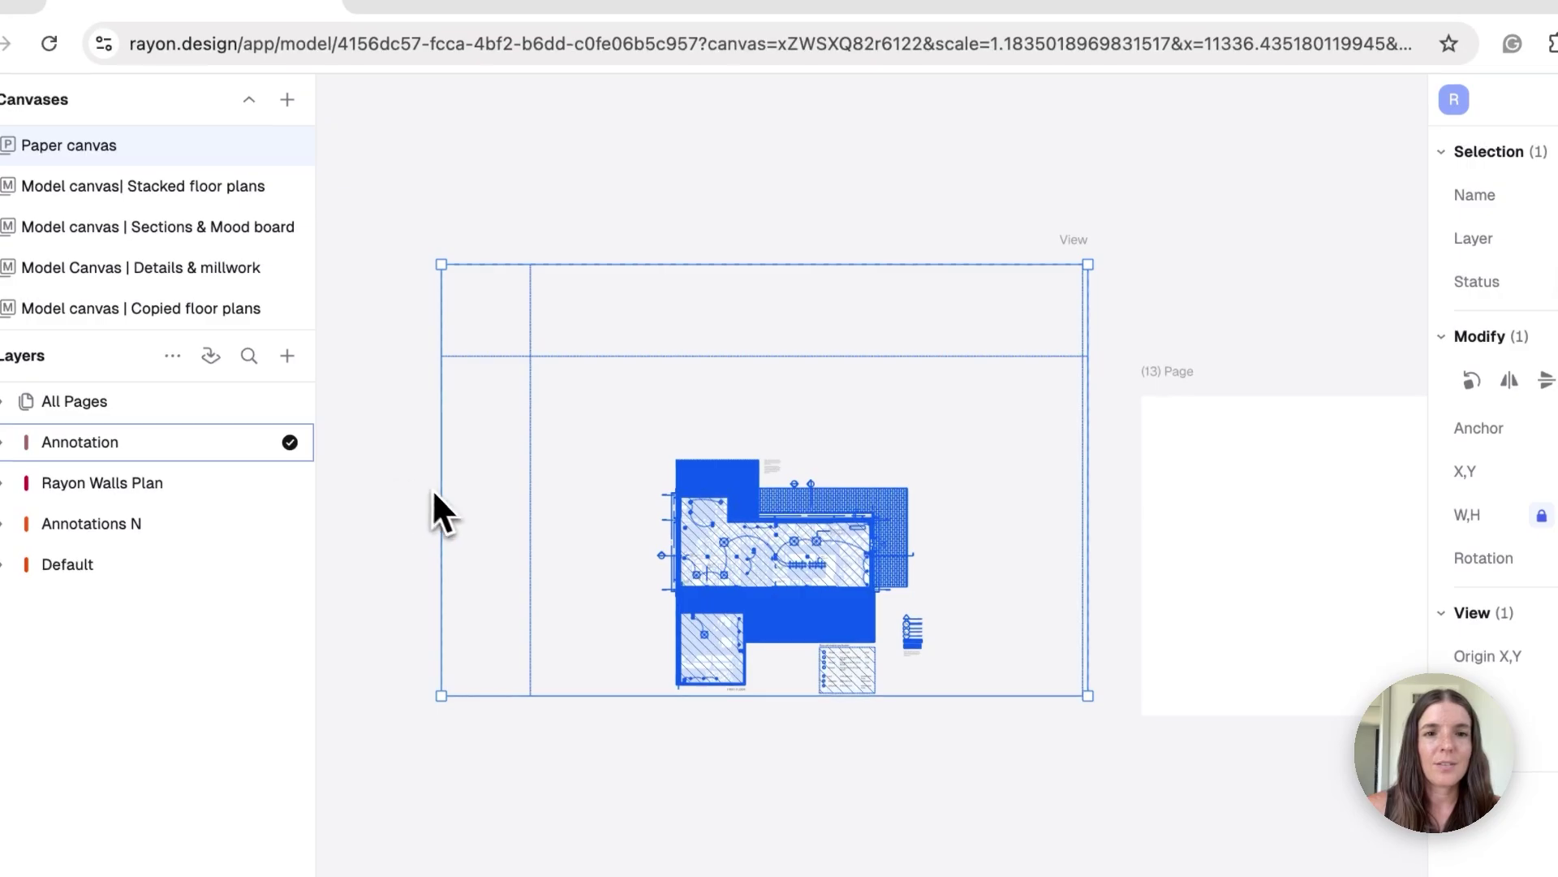
left_click_drag(442, 502, 656, 502)
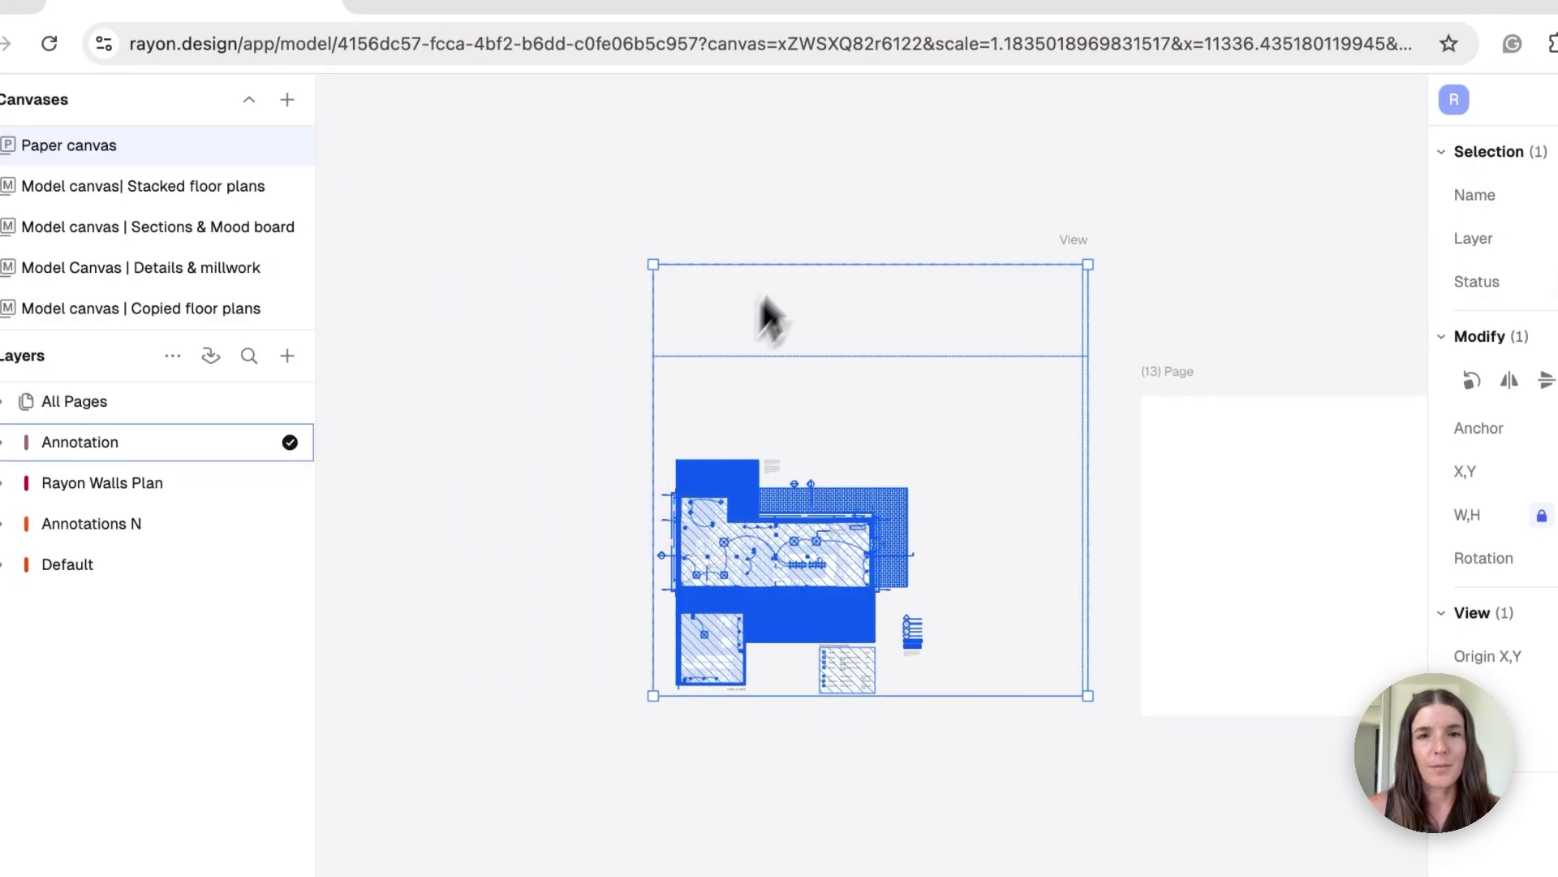
left_click_drag(810, 265, 816, 442)
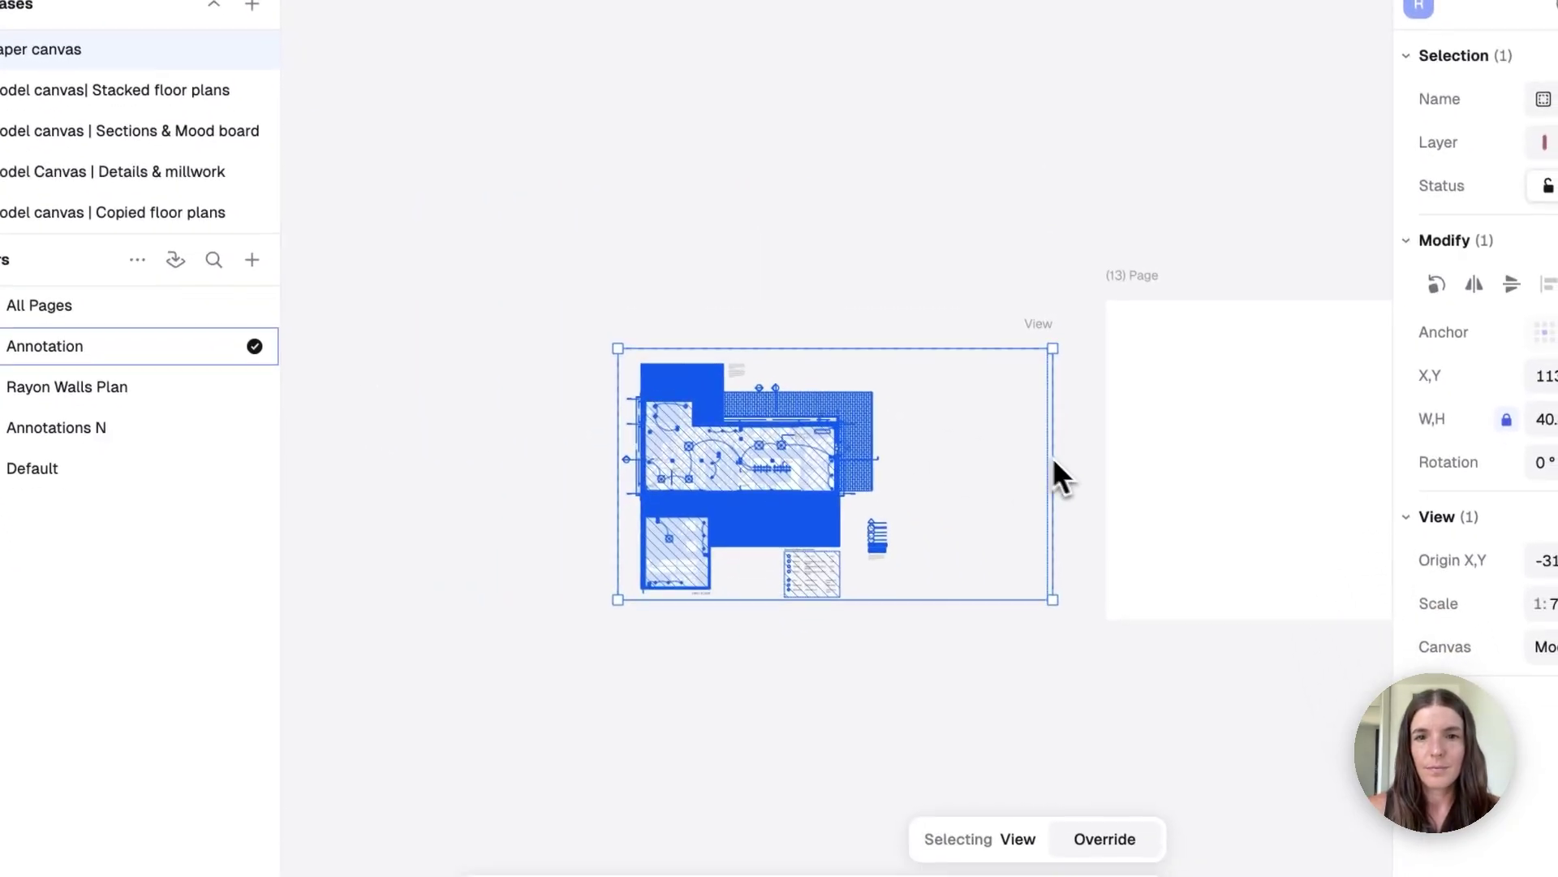
left_click_drag(1091, 595, 945, 561)
scroll(974, 605, "right", 5)
Centre the cropped floor plan view on page 13 and deselect it.
left_click_drag(456, 469, 989, 448)
scroll(988, 448, "up", 3, "ctrl")
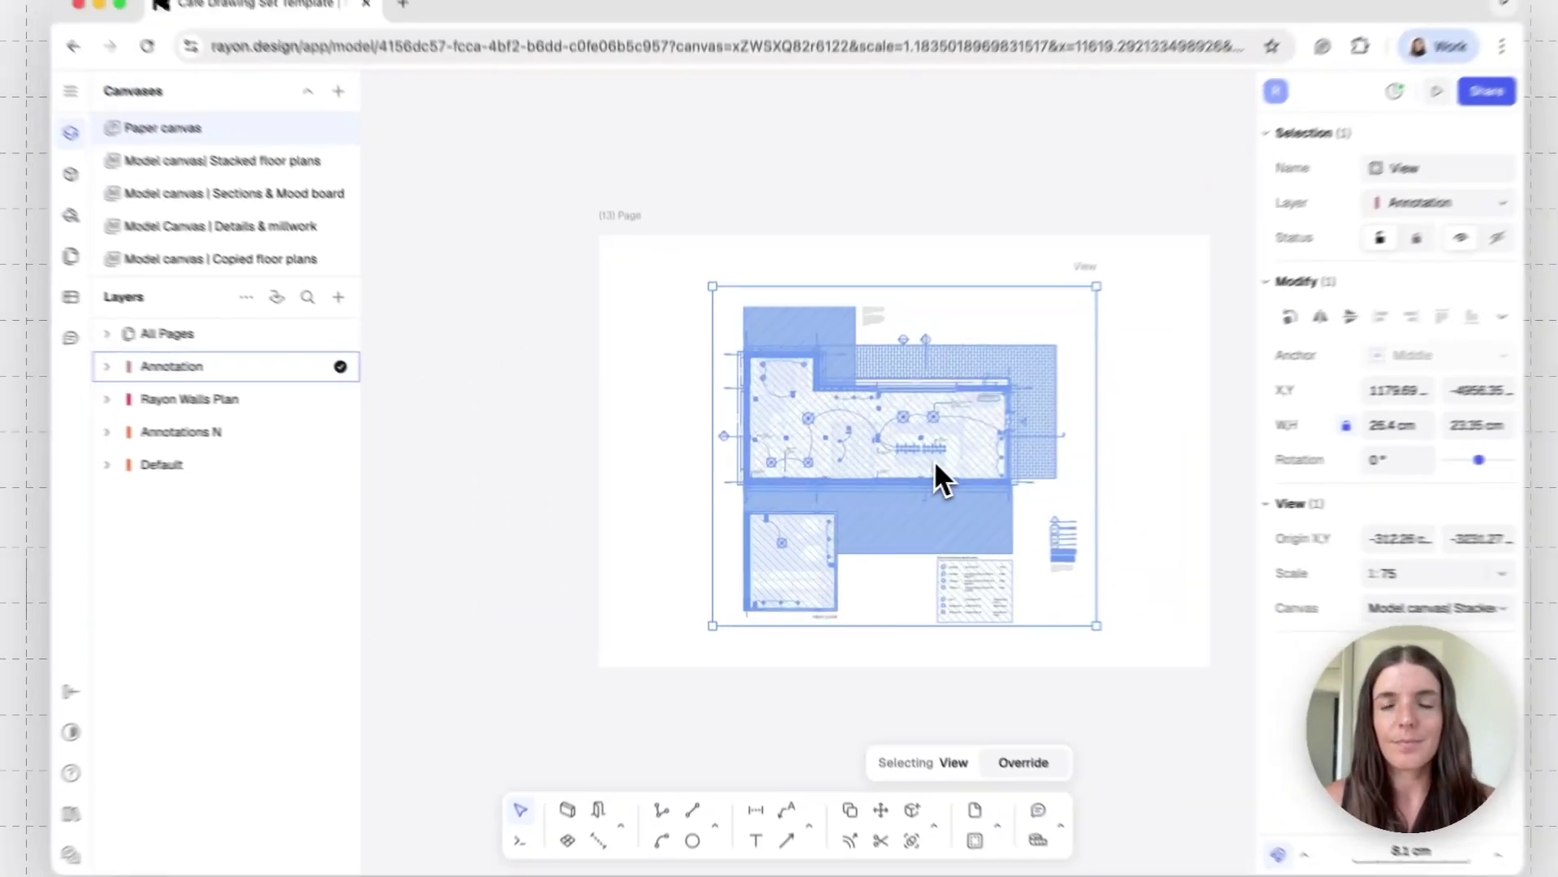
scroll(942, 478, "up", 3, "ctrl")
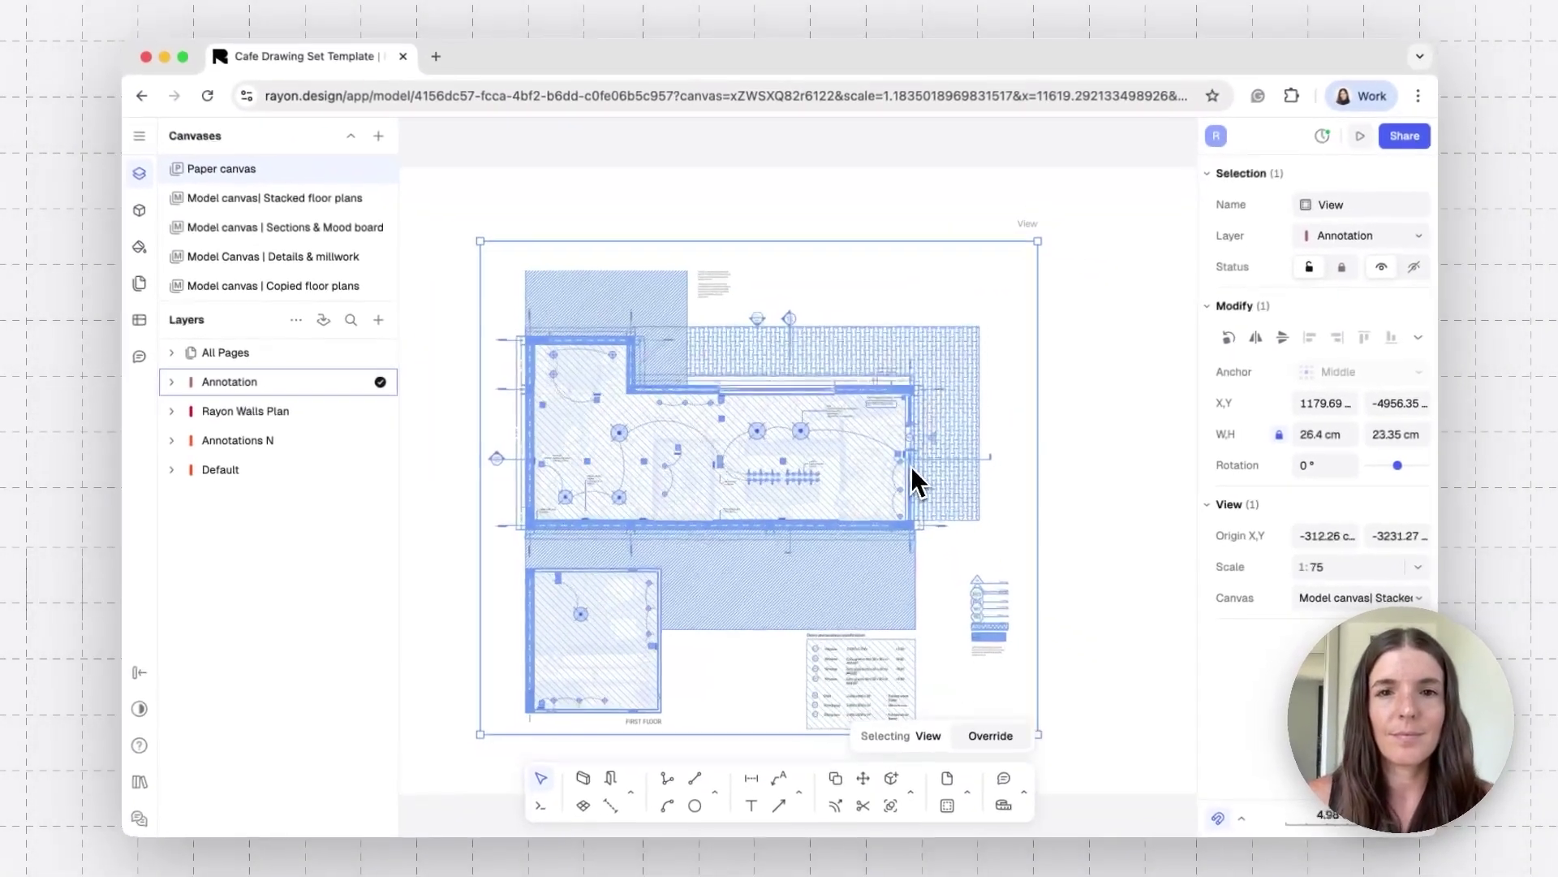
scroll(958, 439, "down", 3, "ctrl")
left_click(953, 110)
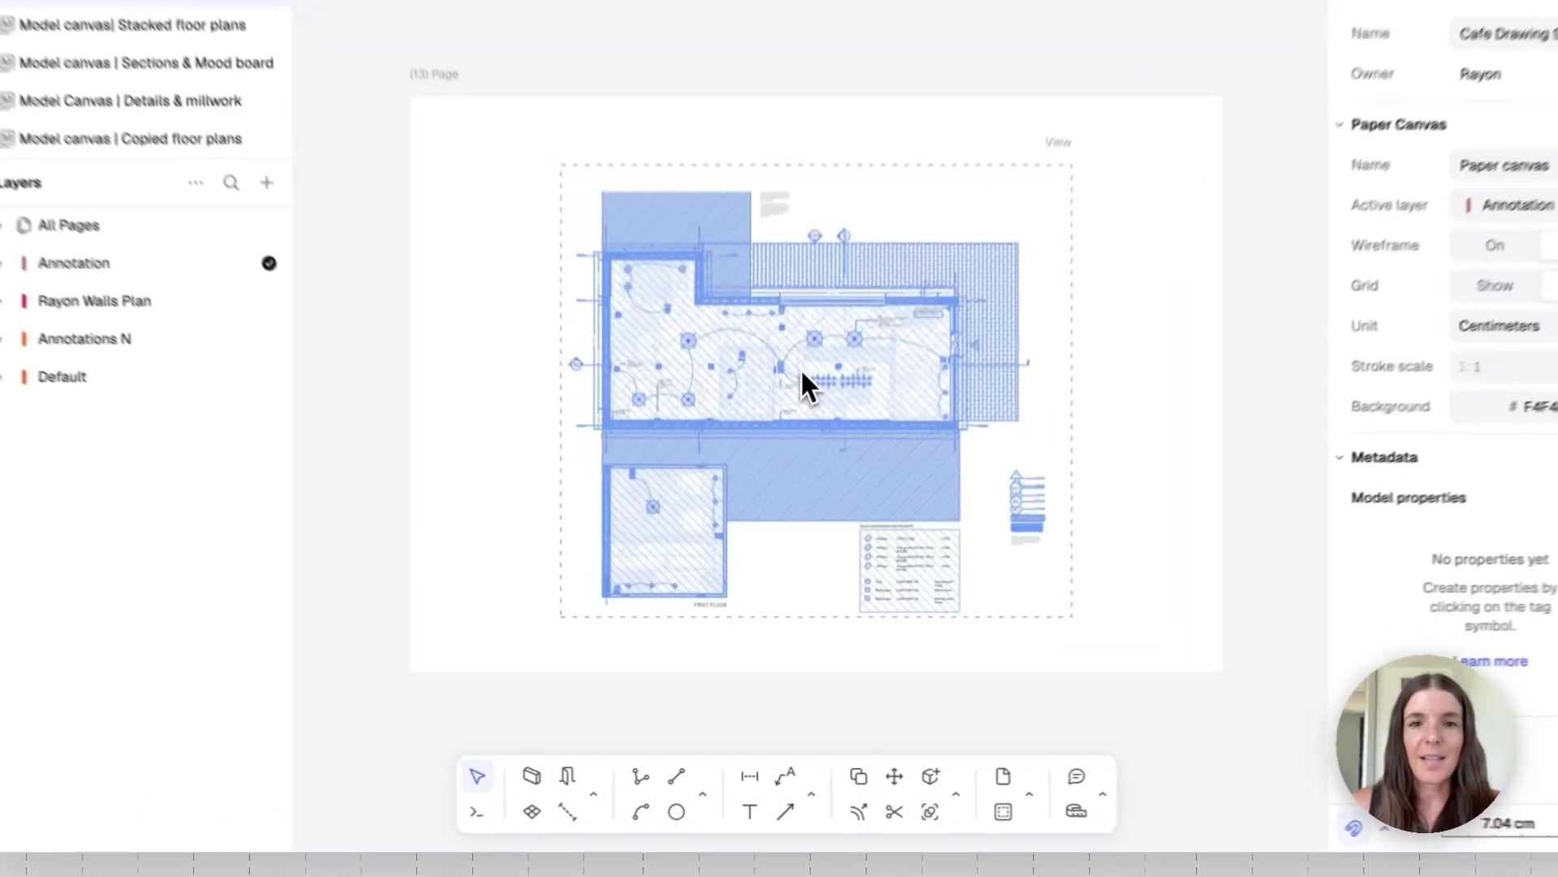
Override the view to hide its Lighting, Furnishing and Construction plan layers.
left_click(793, 479)
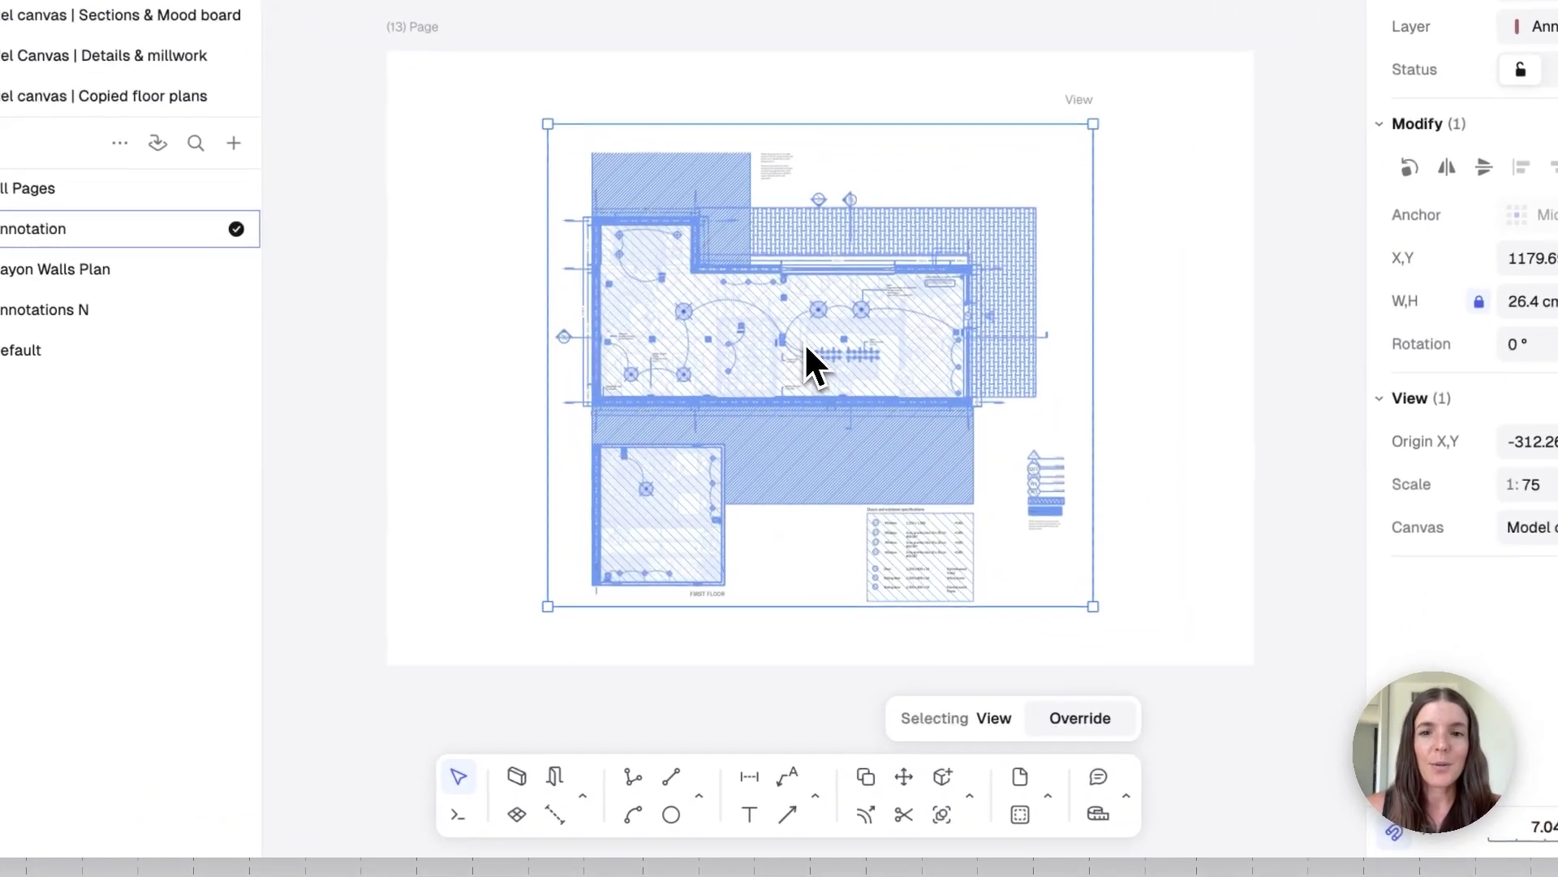
double_click(800, 395)
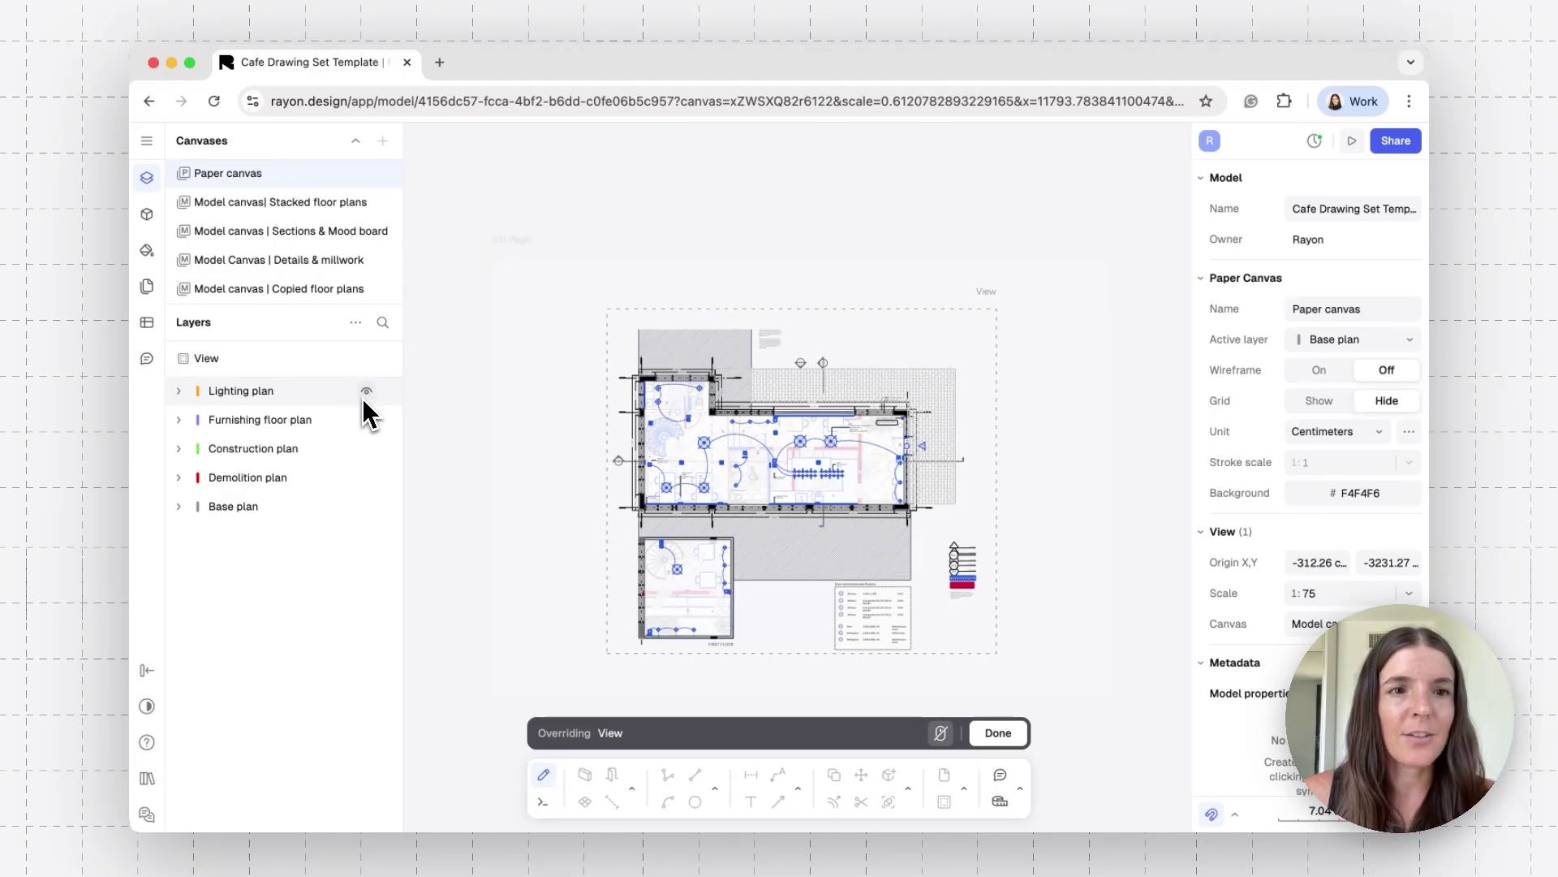
left_click(367, 392)
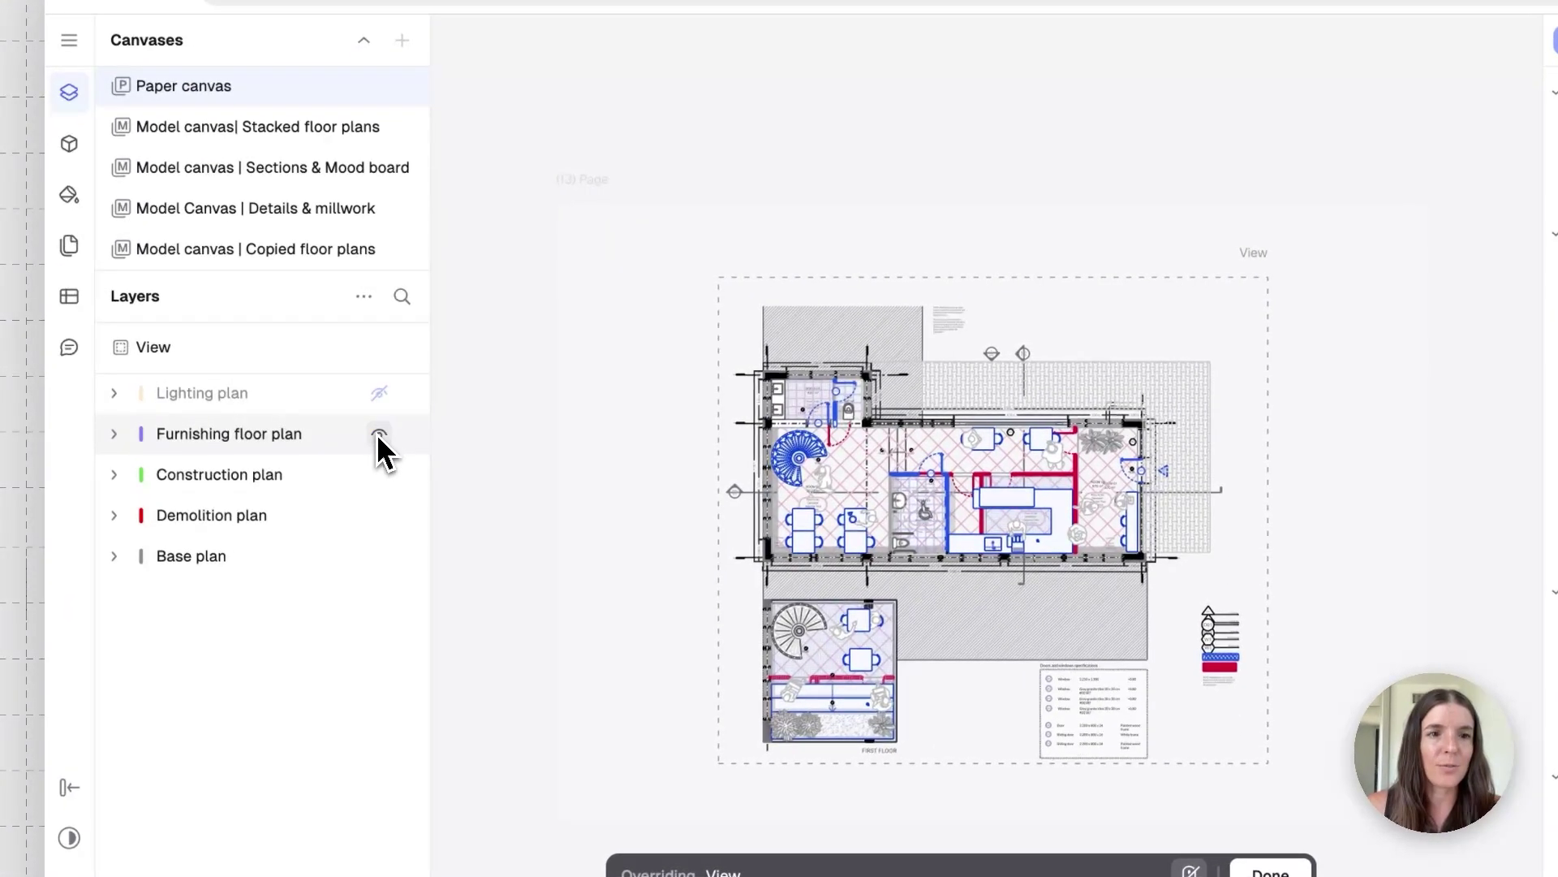
left_click(378, 433)
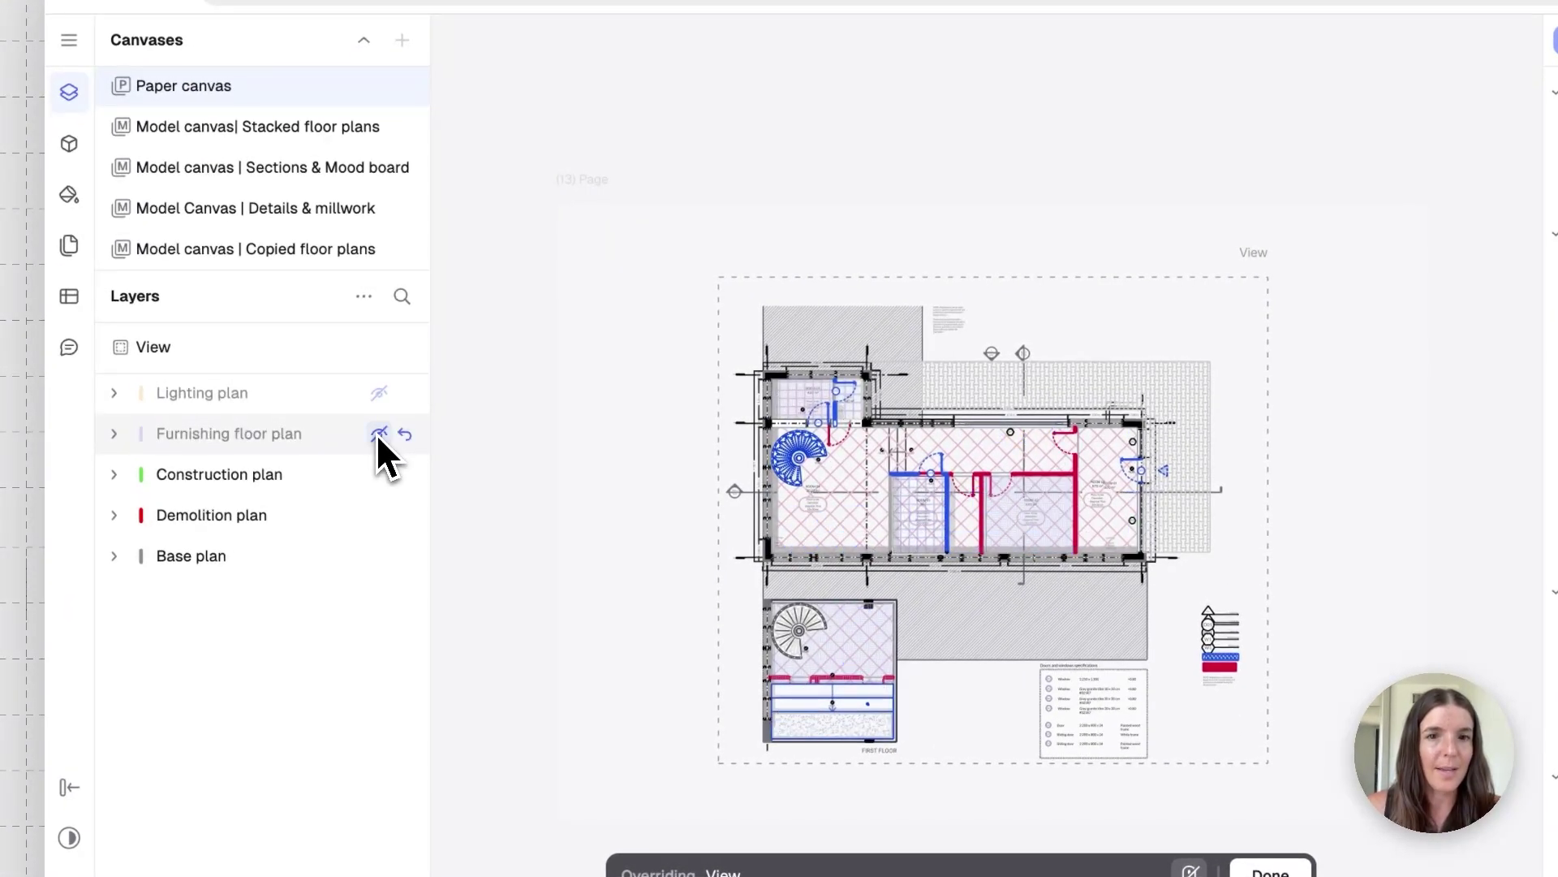
left_click(378, 474)
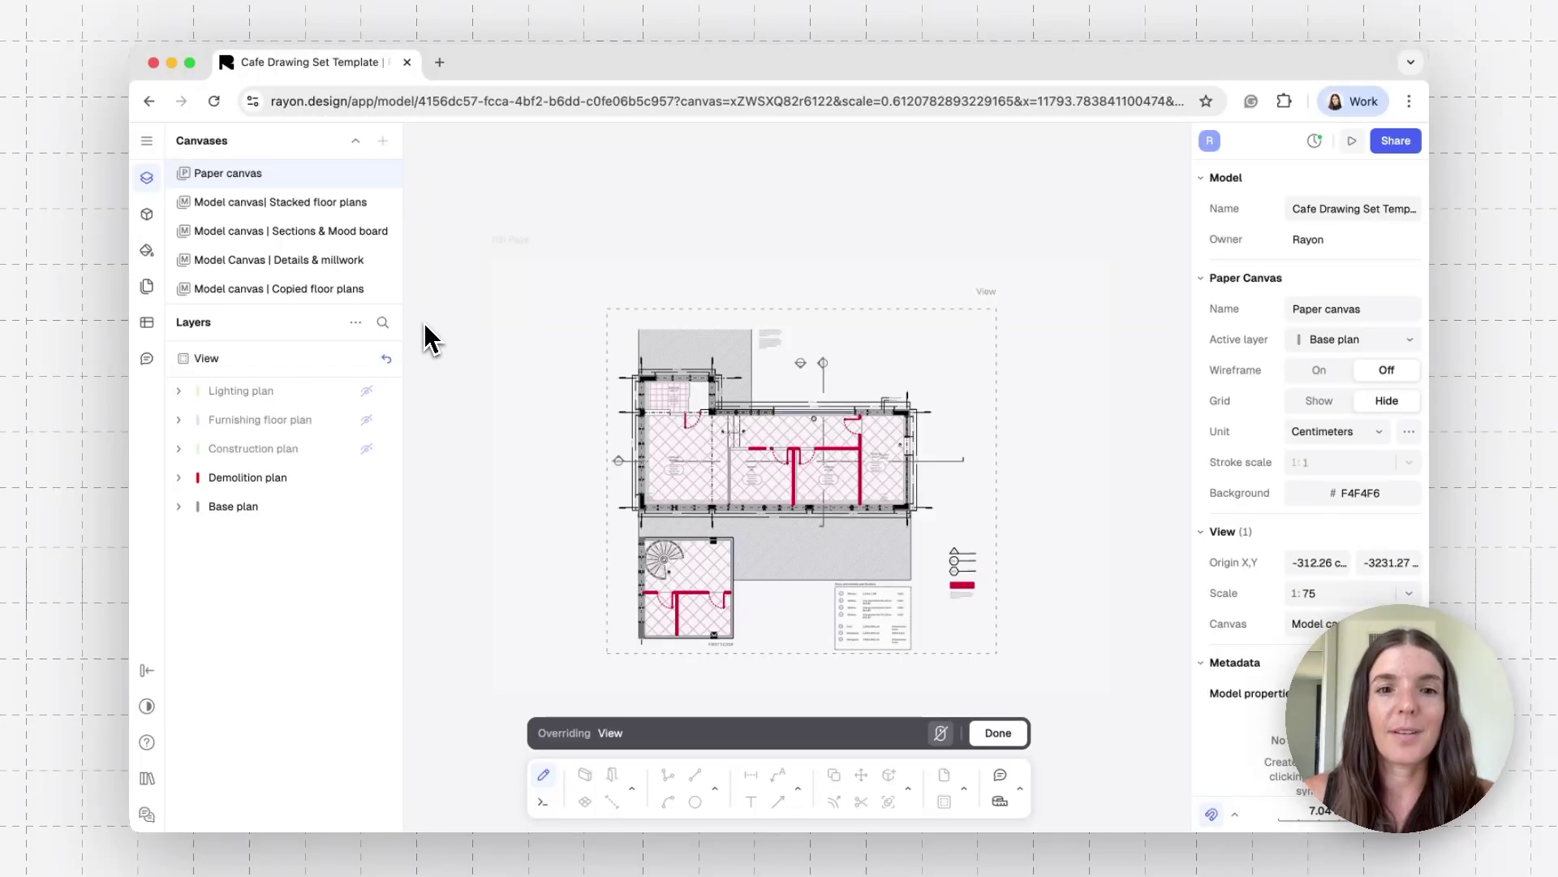
key("Escape")
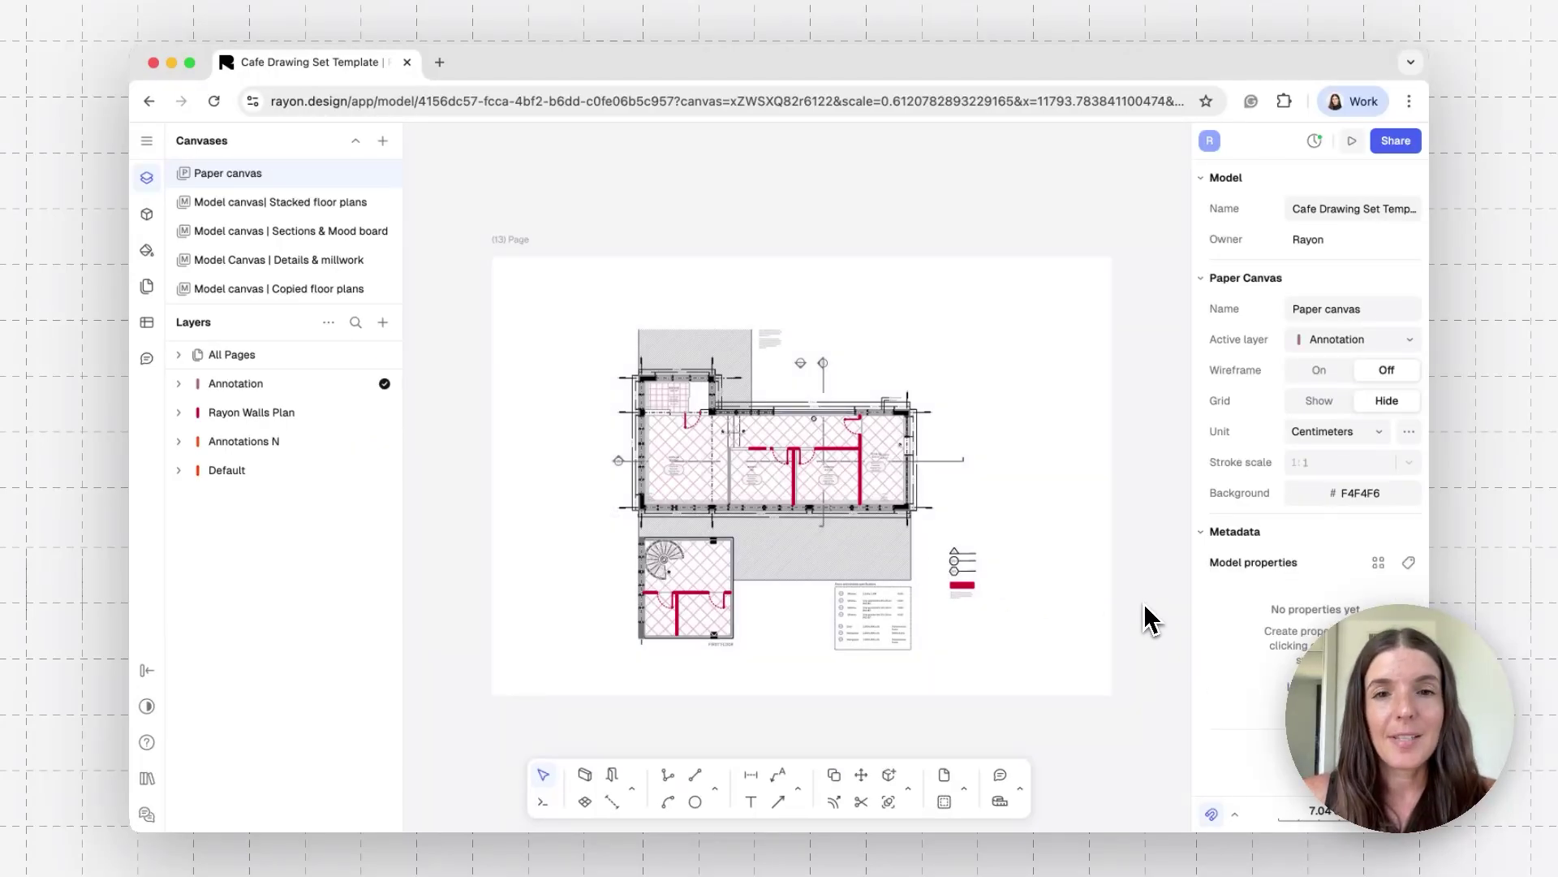
Nudge the floor plan view slightly down page 13 and reopen it for overrides.
scroll(1151, 621, "right", 2)
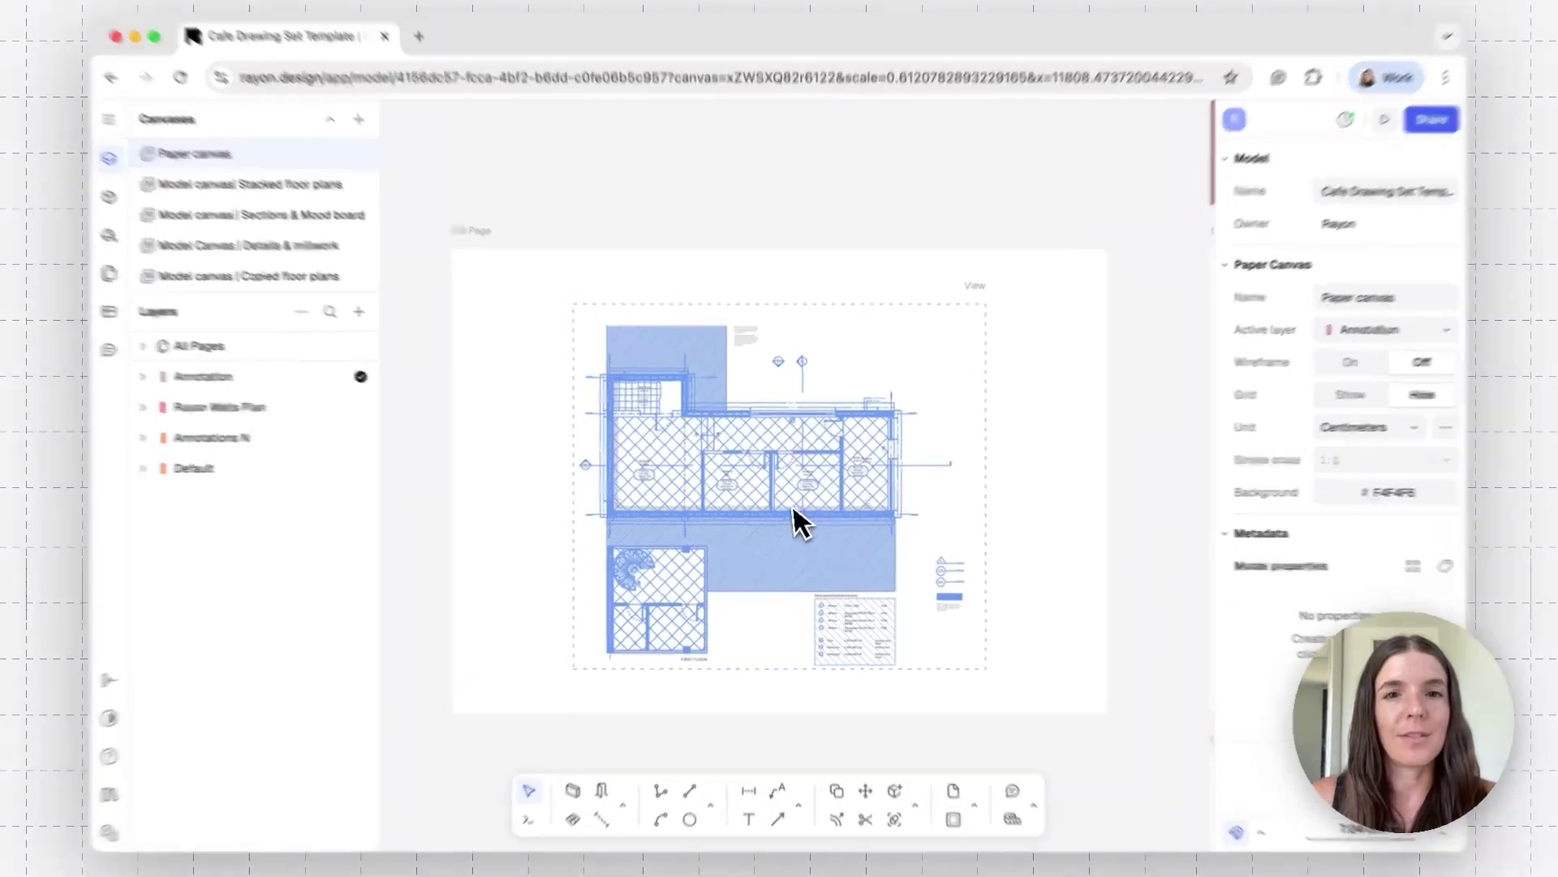
left_click(763, 517)
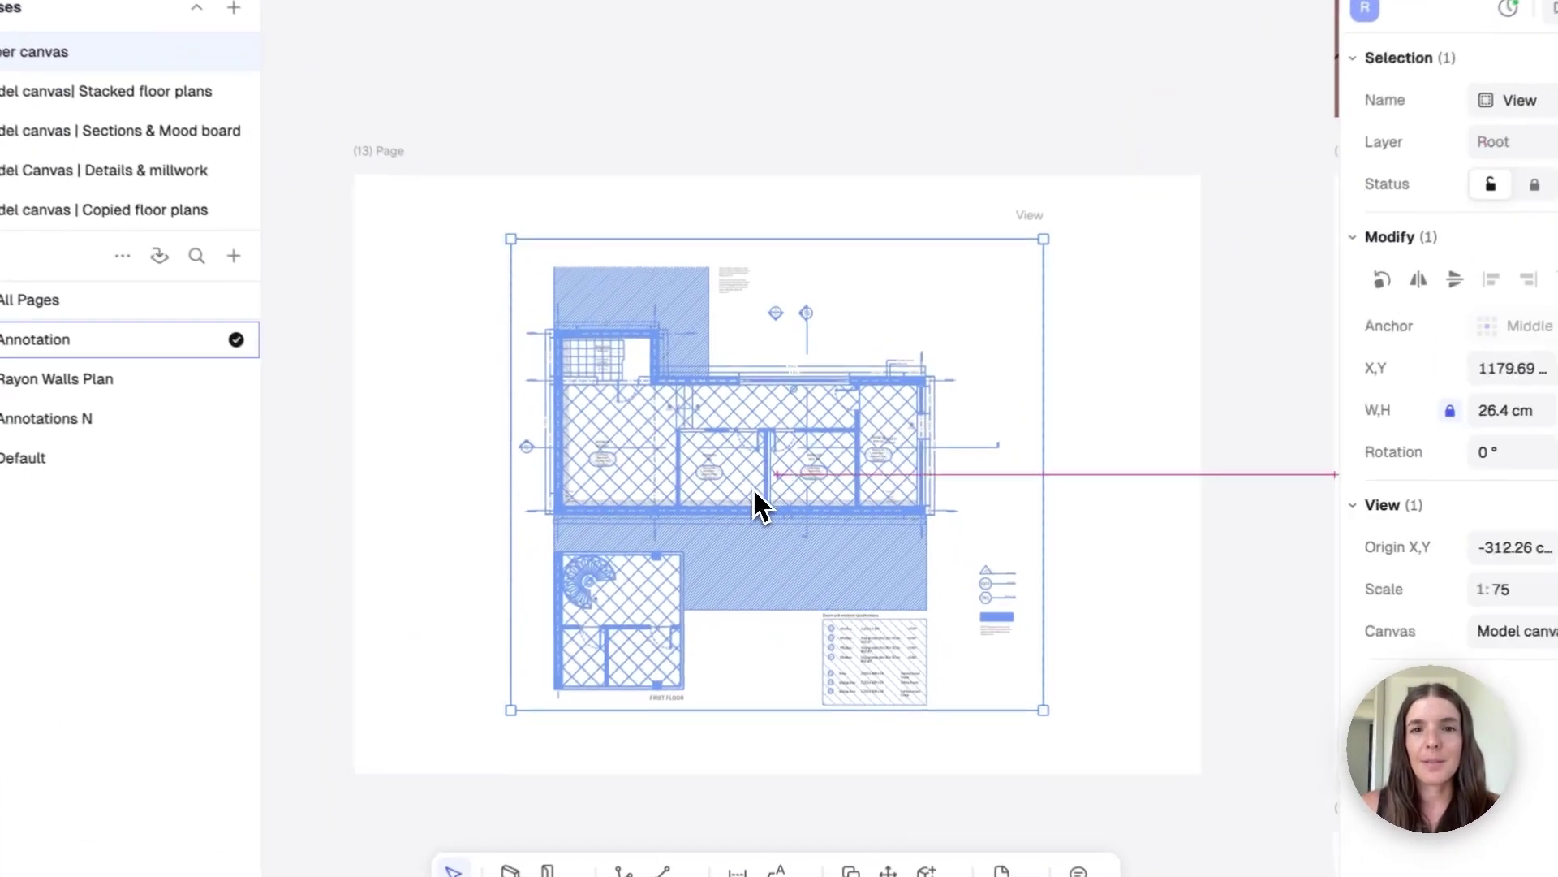
left_click_drag(748, 446, 750, 455)
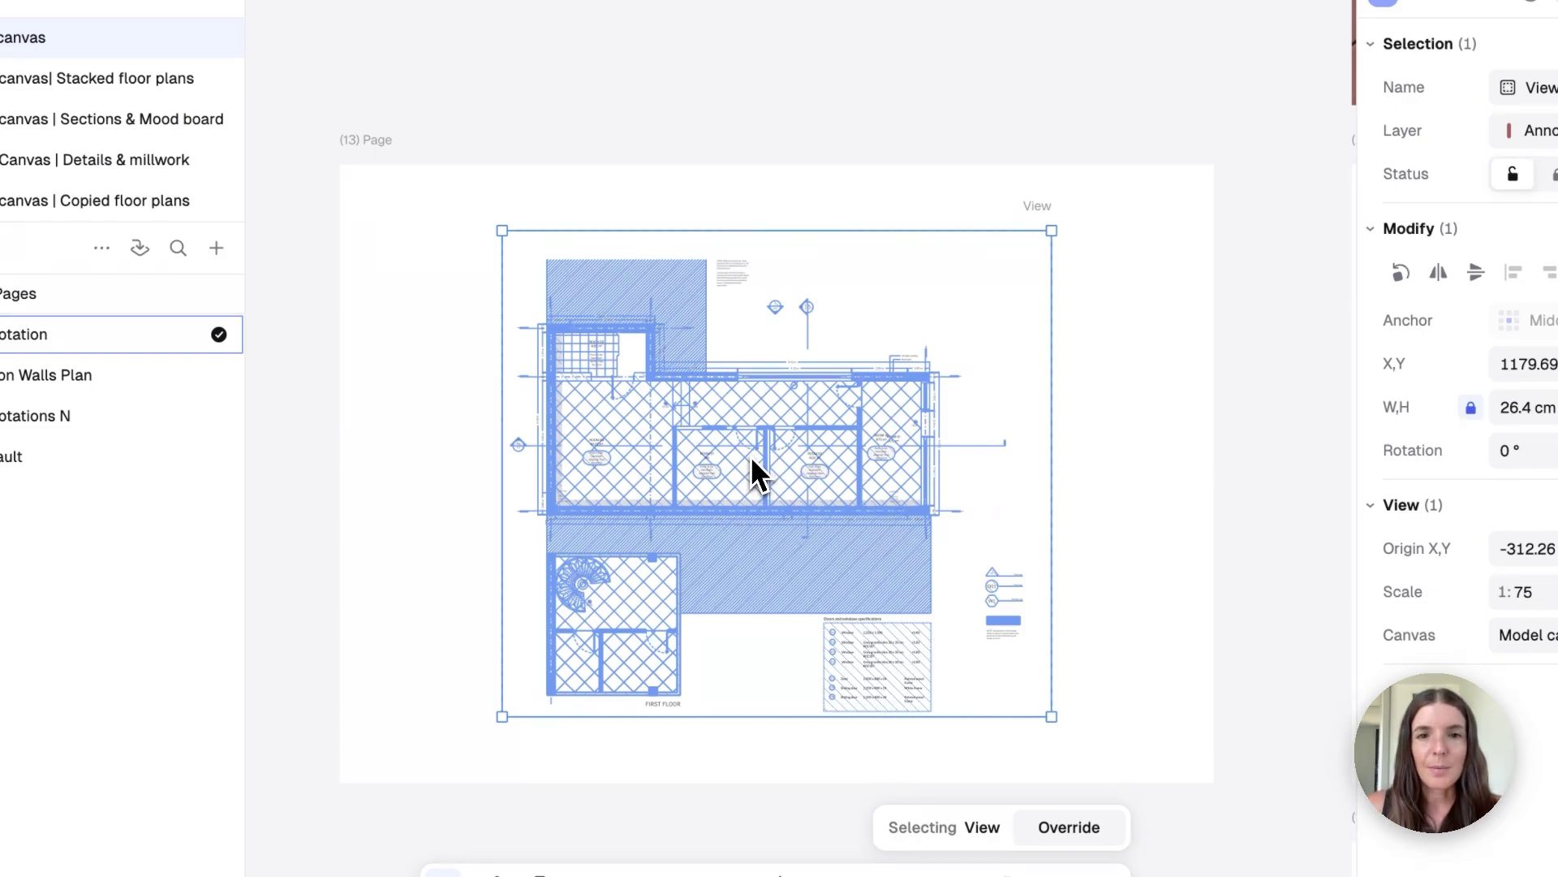
double_click(750, 455)
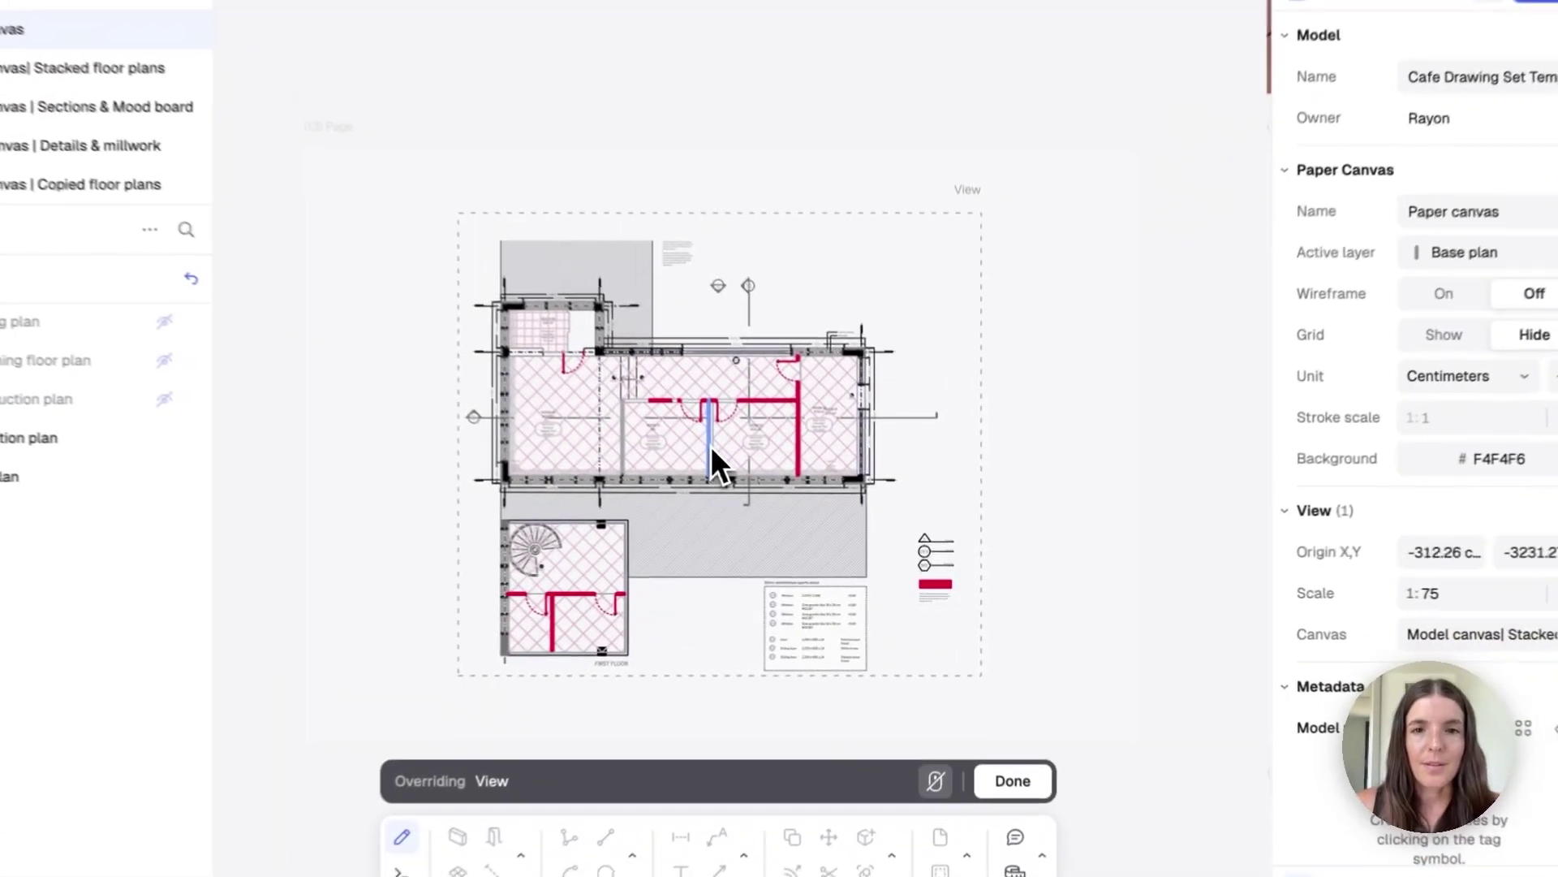
Select all six demolition walls sharing the same style.
left_click(774, 490)
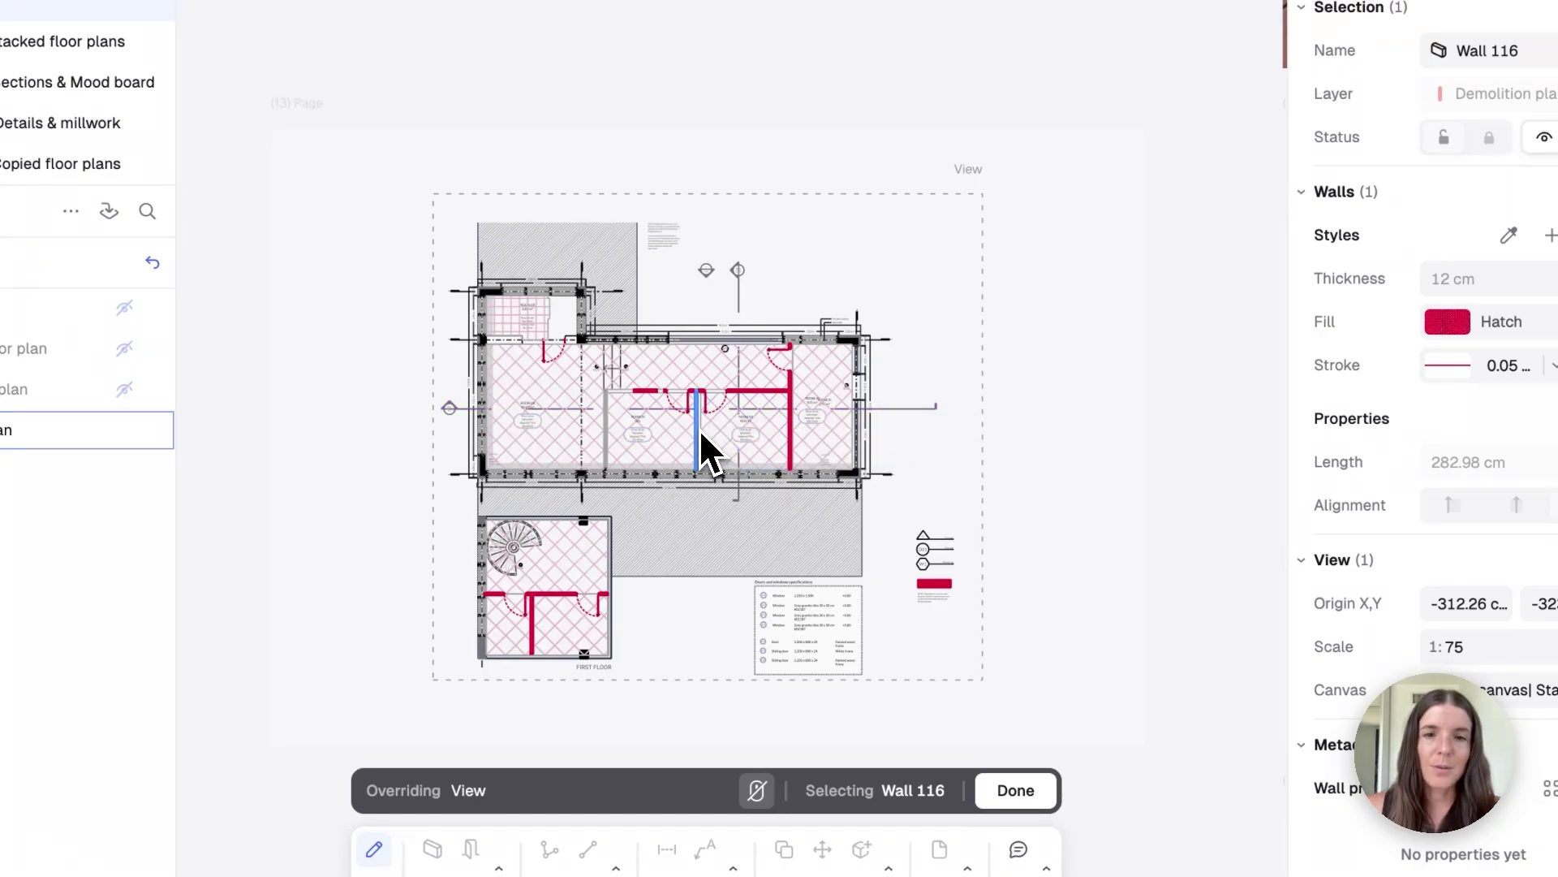
right_click(699, 430)
mouse_move(713, 438)
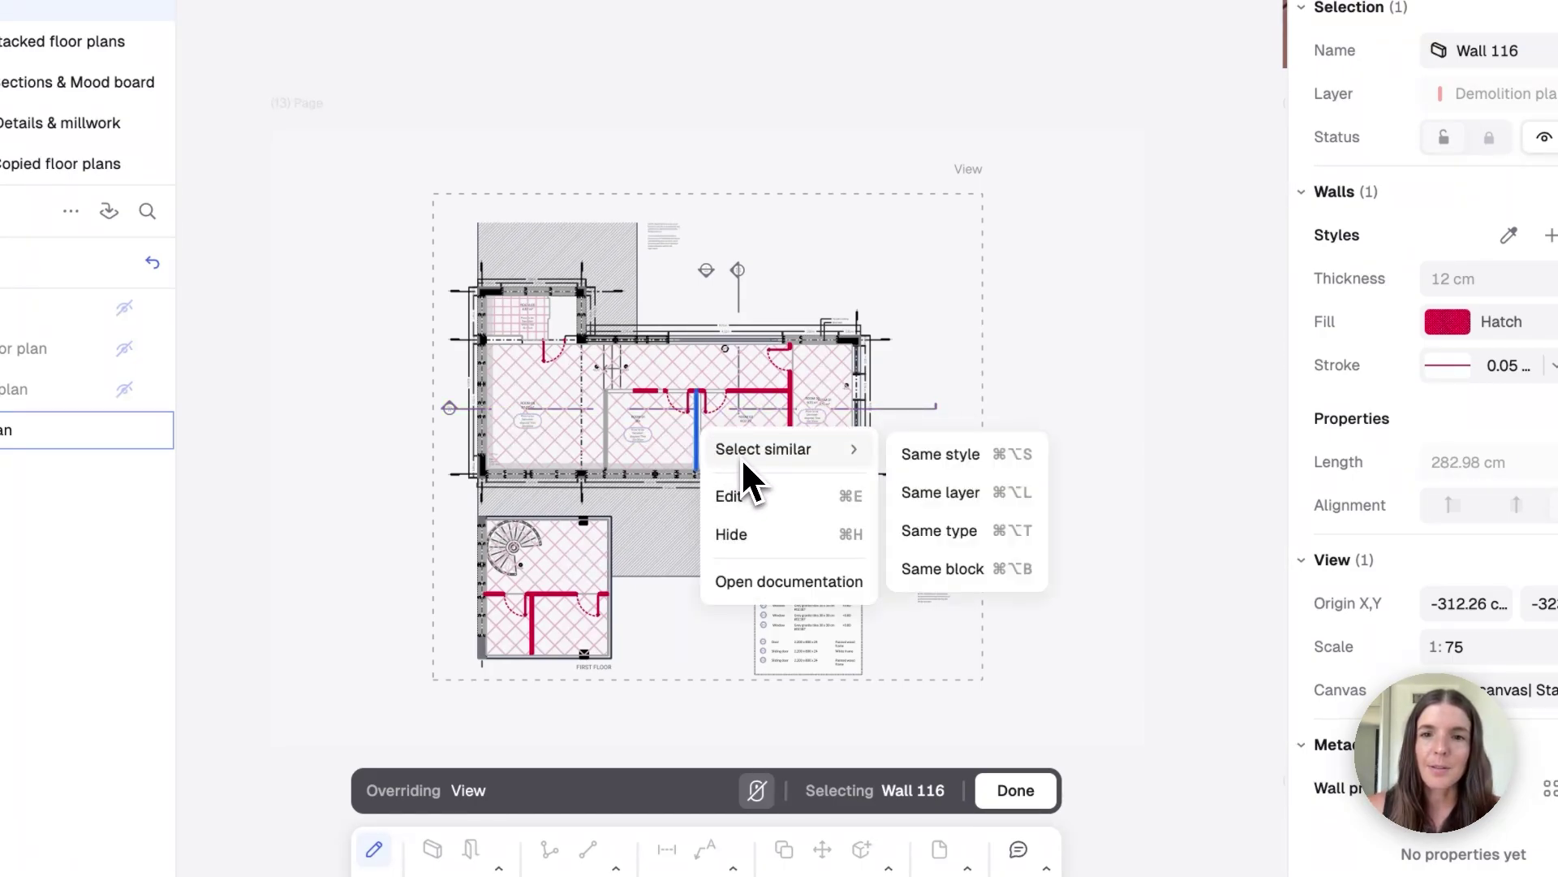
left_click(907, 461)
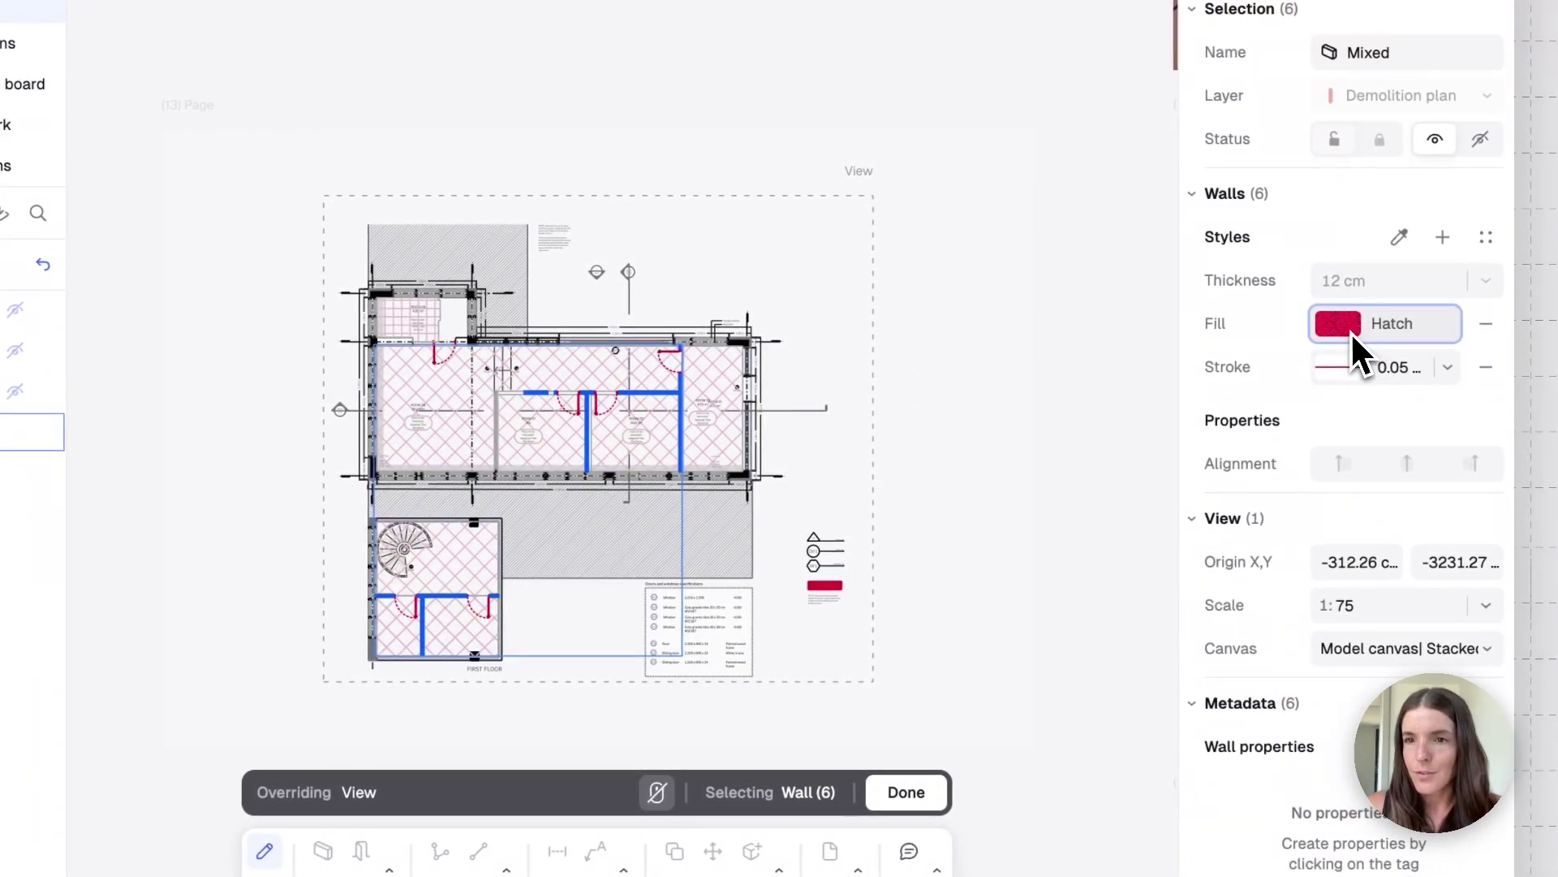
Give the selected walls a solid EB42FF magenta fill and matching magenta stroke.
left_click(1351, 331)
left_click(992, 673)
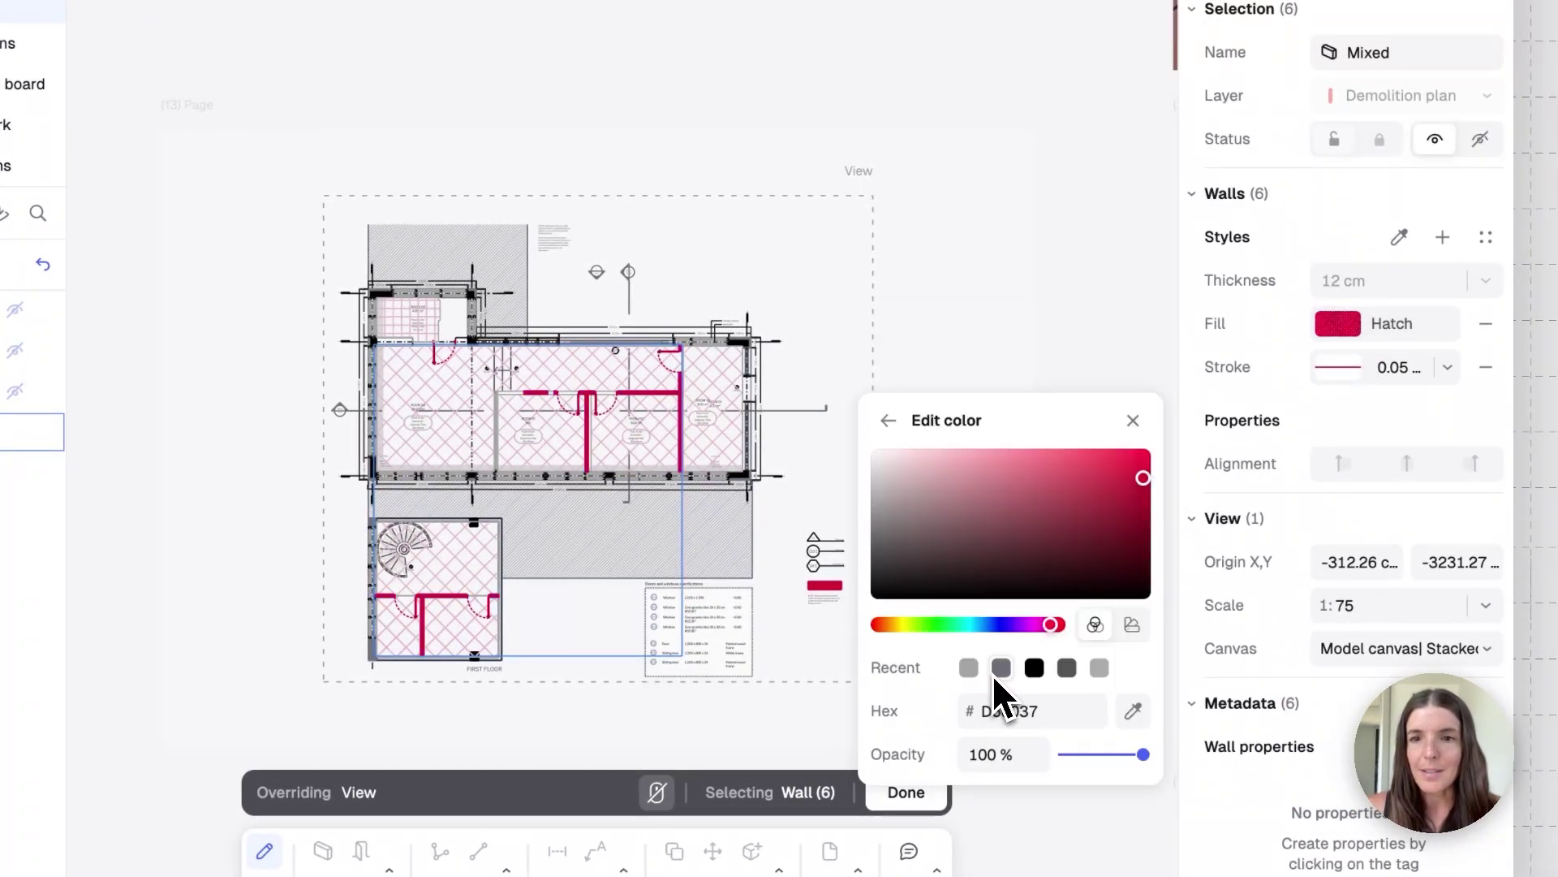
left_click(1026, 626)
left_click(1078, 446)
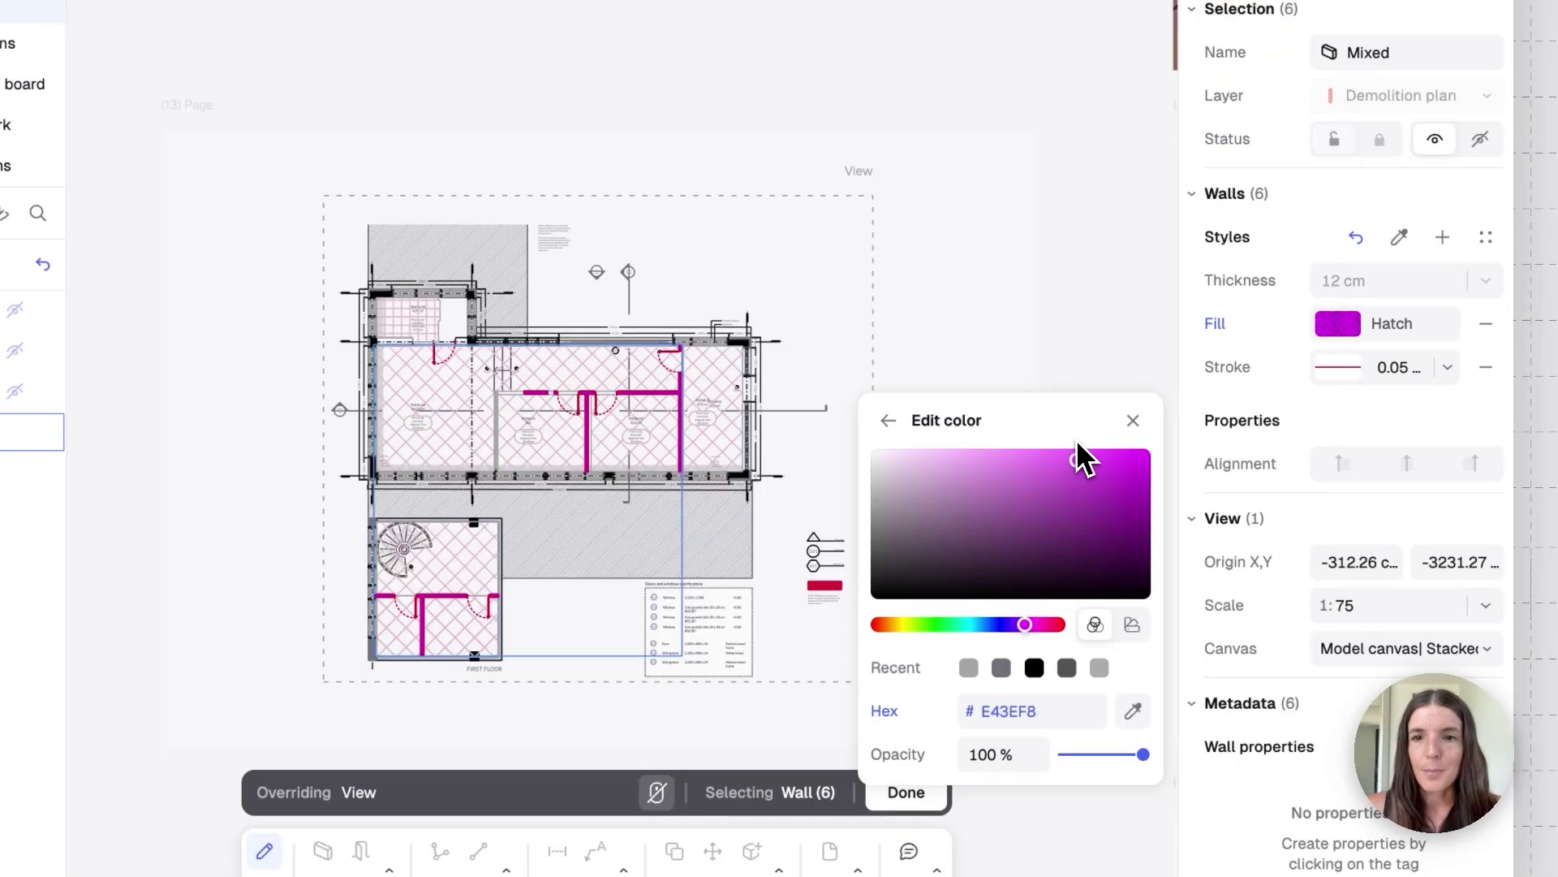
left_click(890, 422)
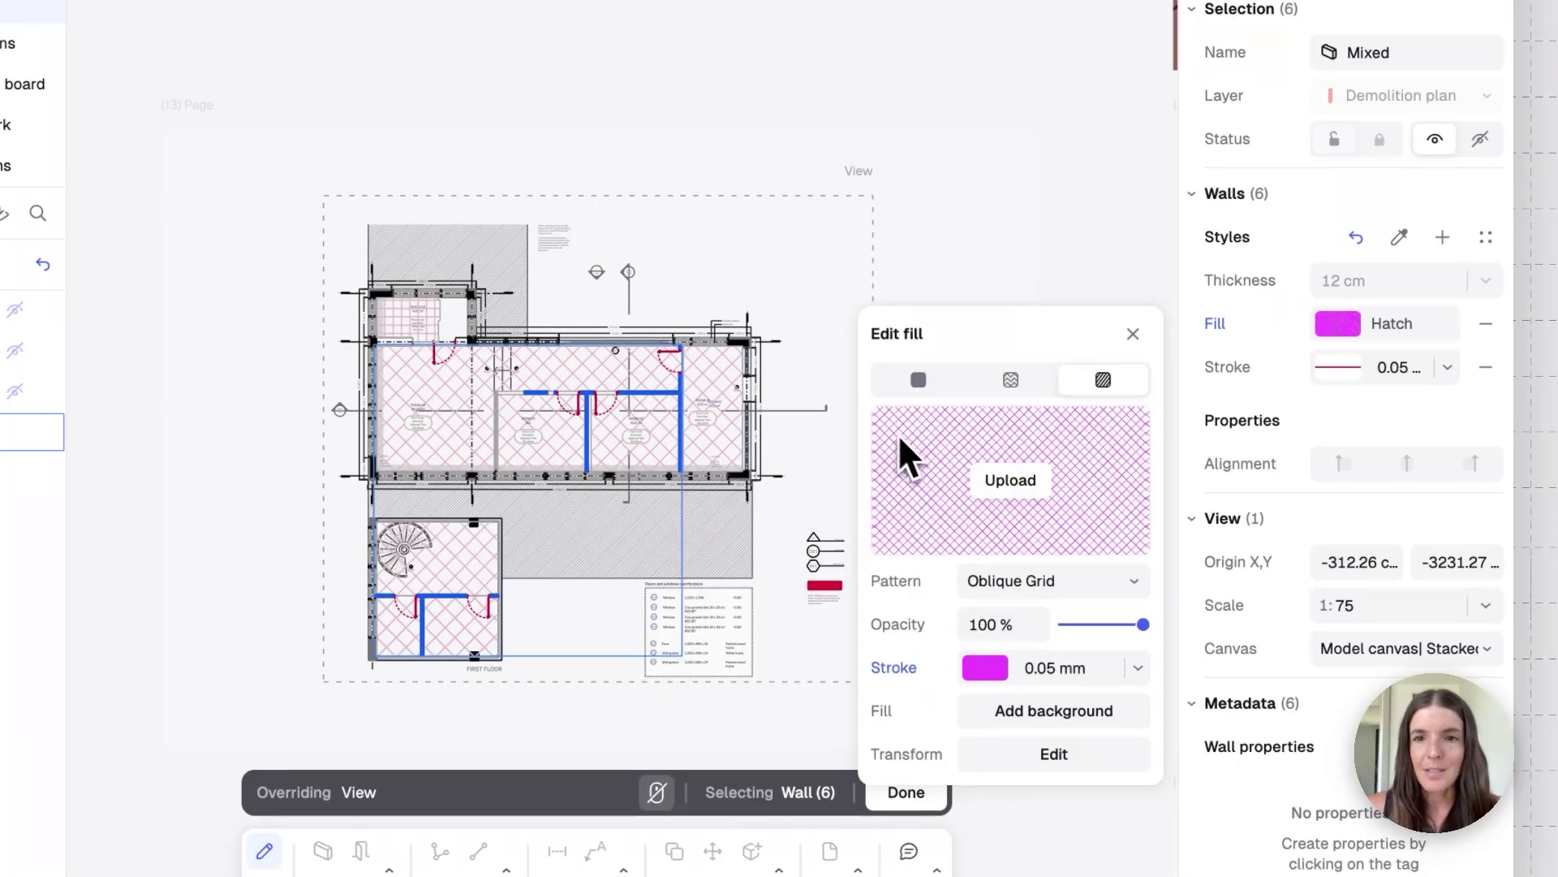
left_click(919, 381)
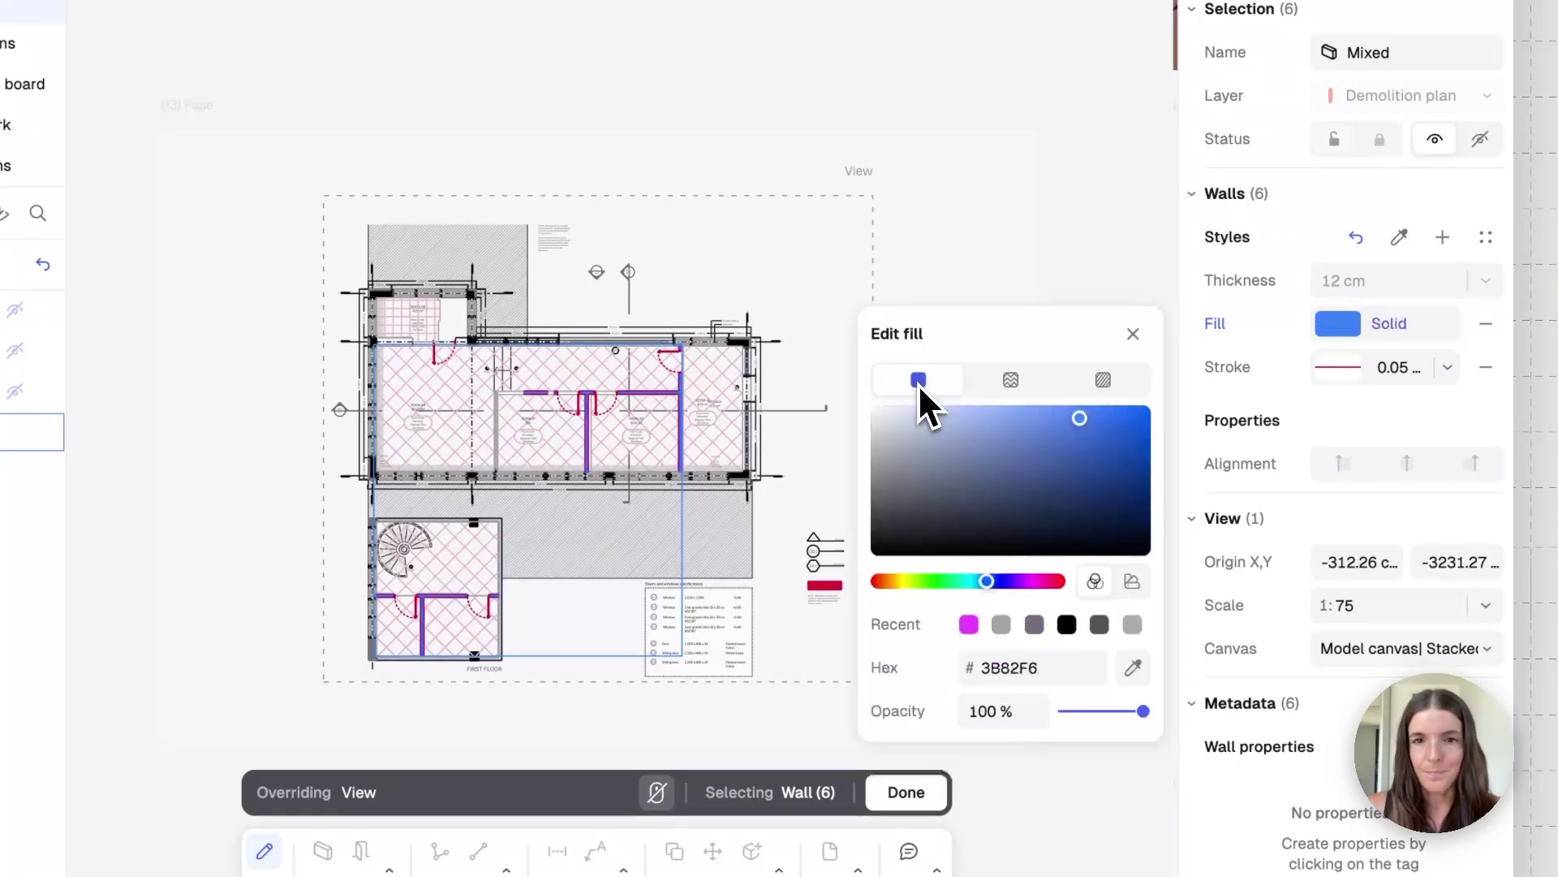
left_click(969, 625)
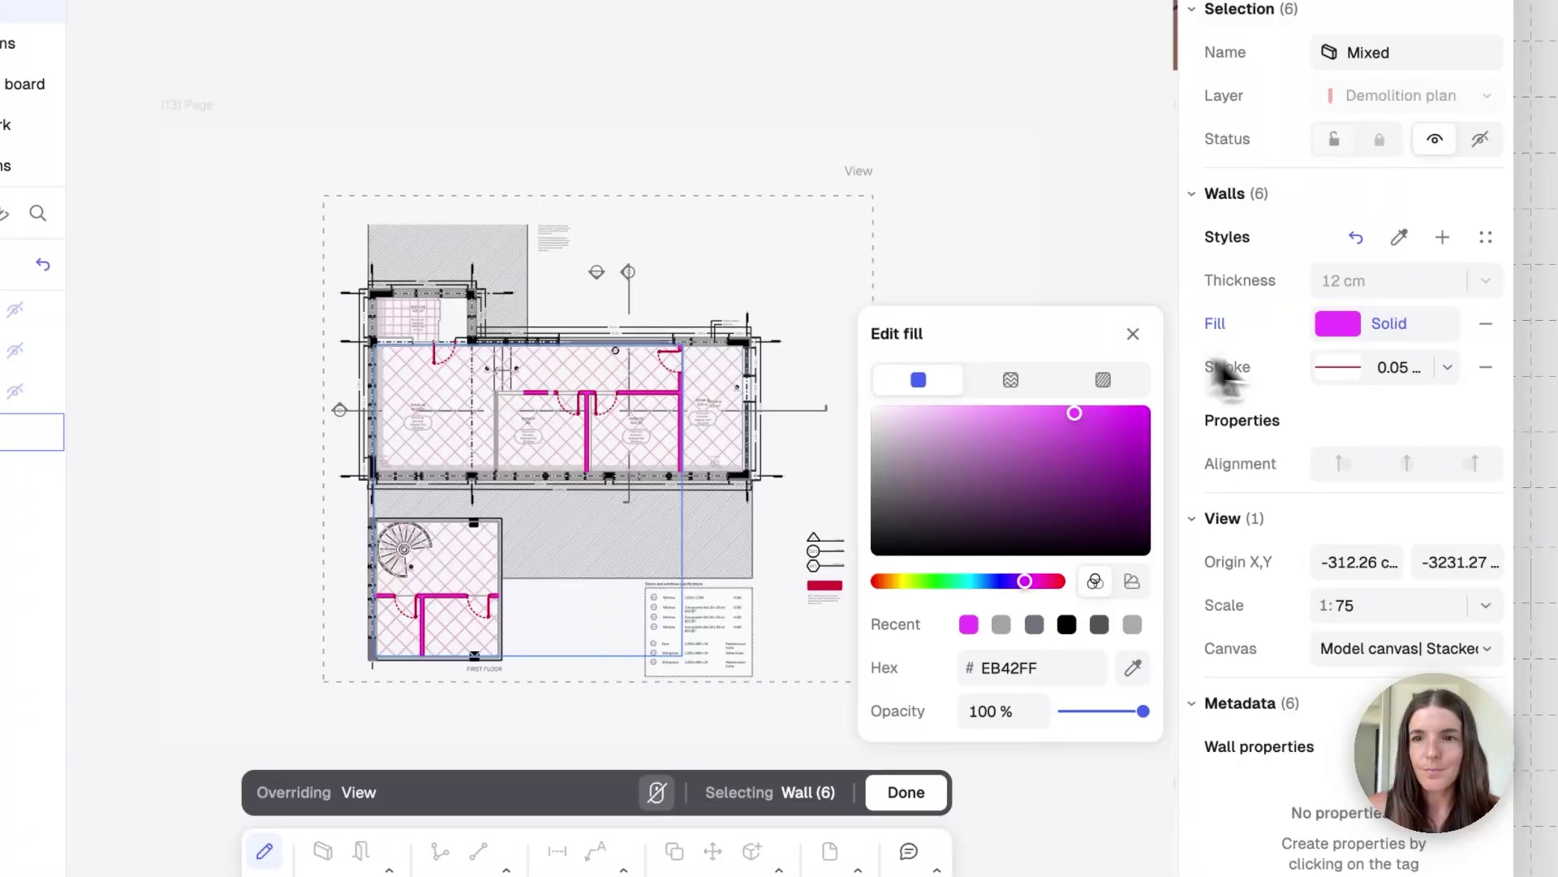
left_click(1338, 367)
left_click(1075, 625)
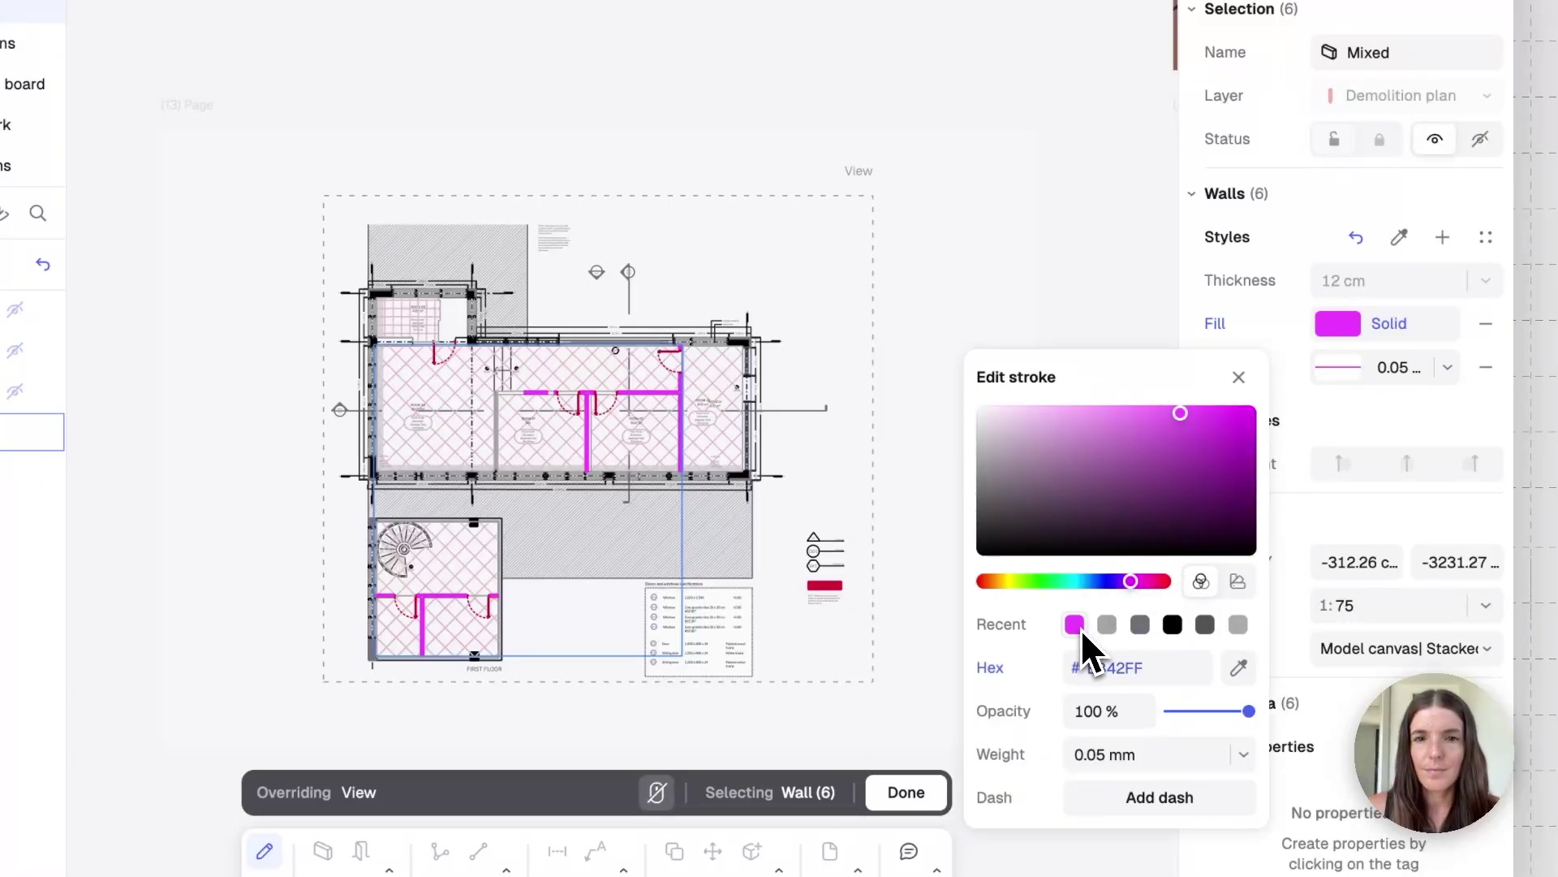
left_click(974, 318)
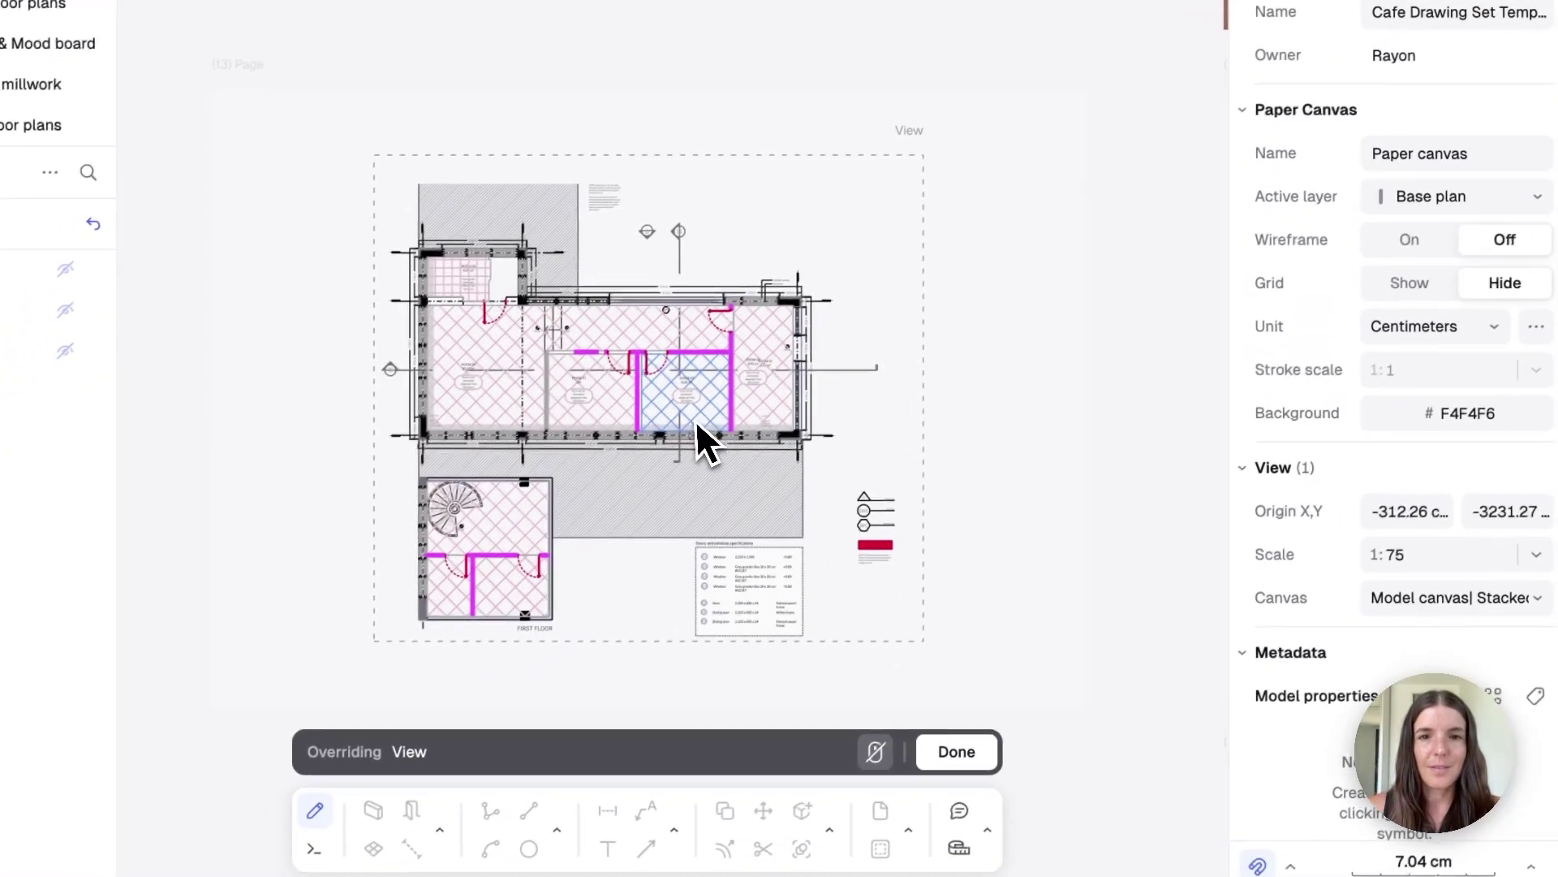
Finish overriding the Demolition sheet's floor-plan view and deselect it.
scroll(638, 460, "up", 5)
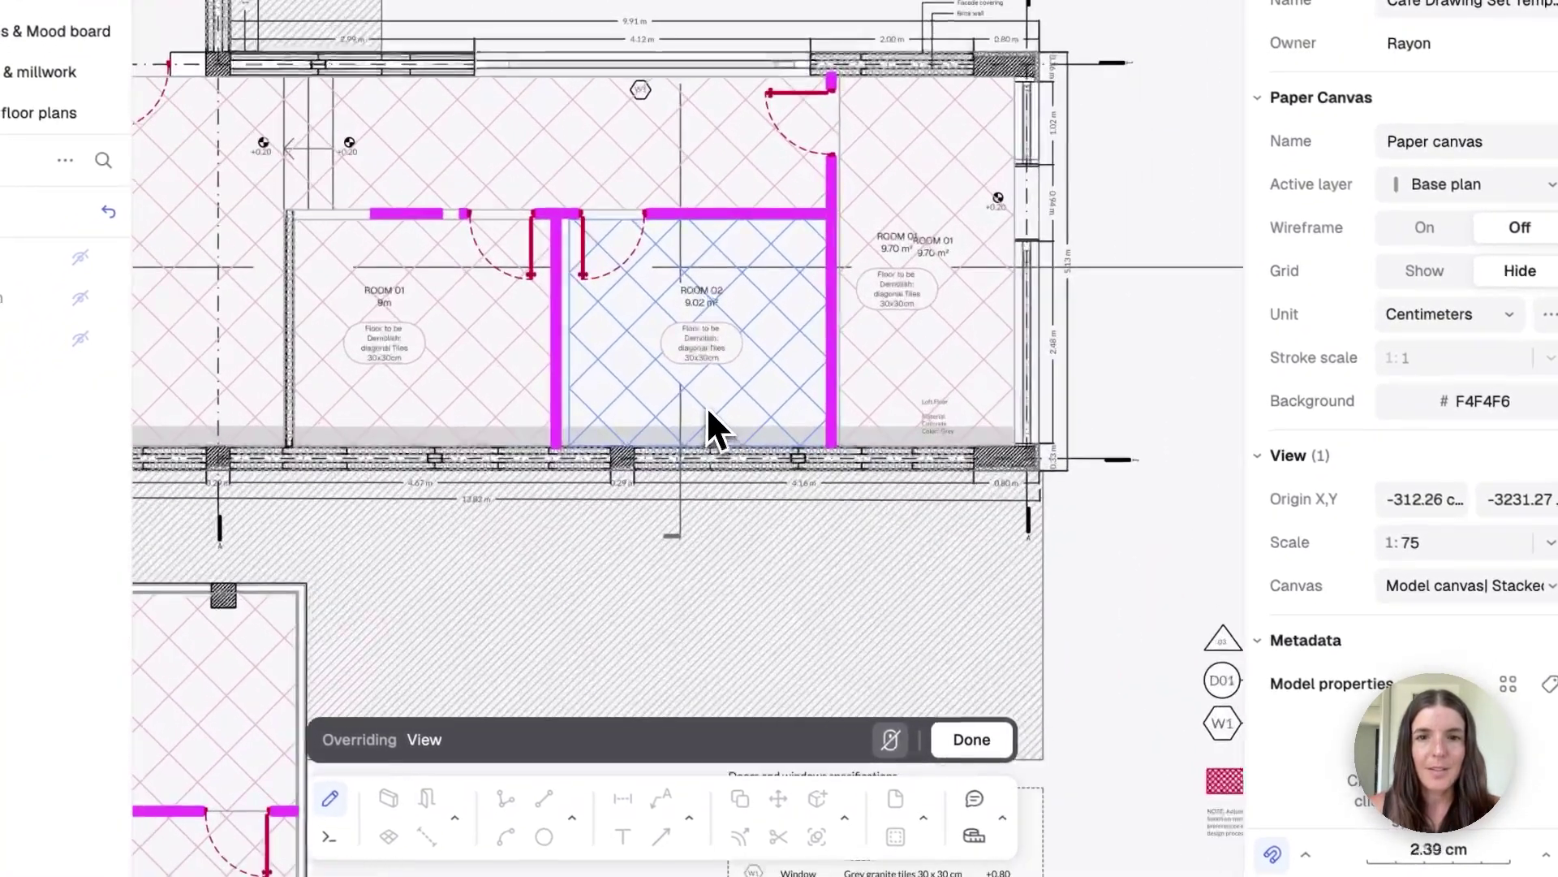
left_click(965, 738)
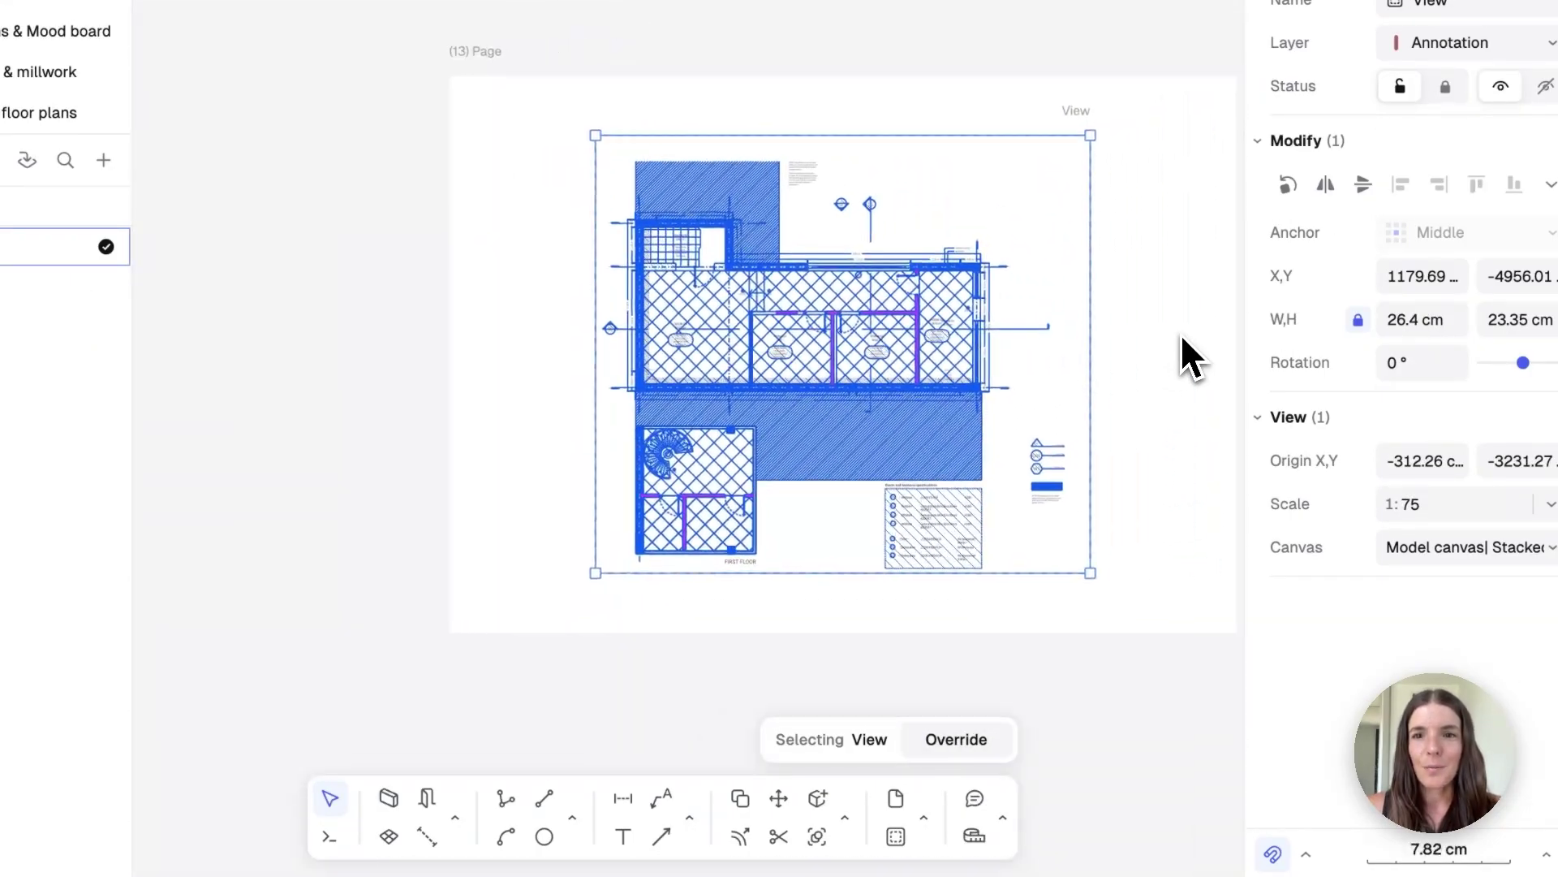
left_click(1208, 321)
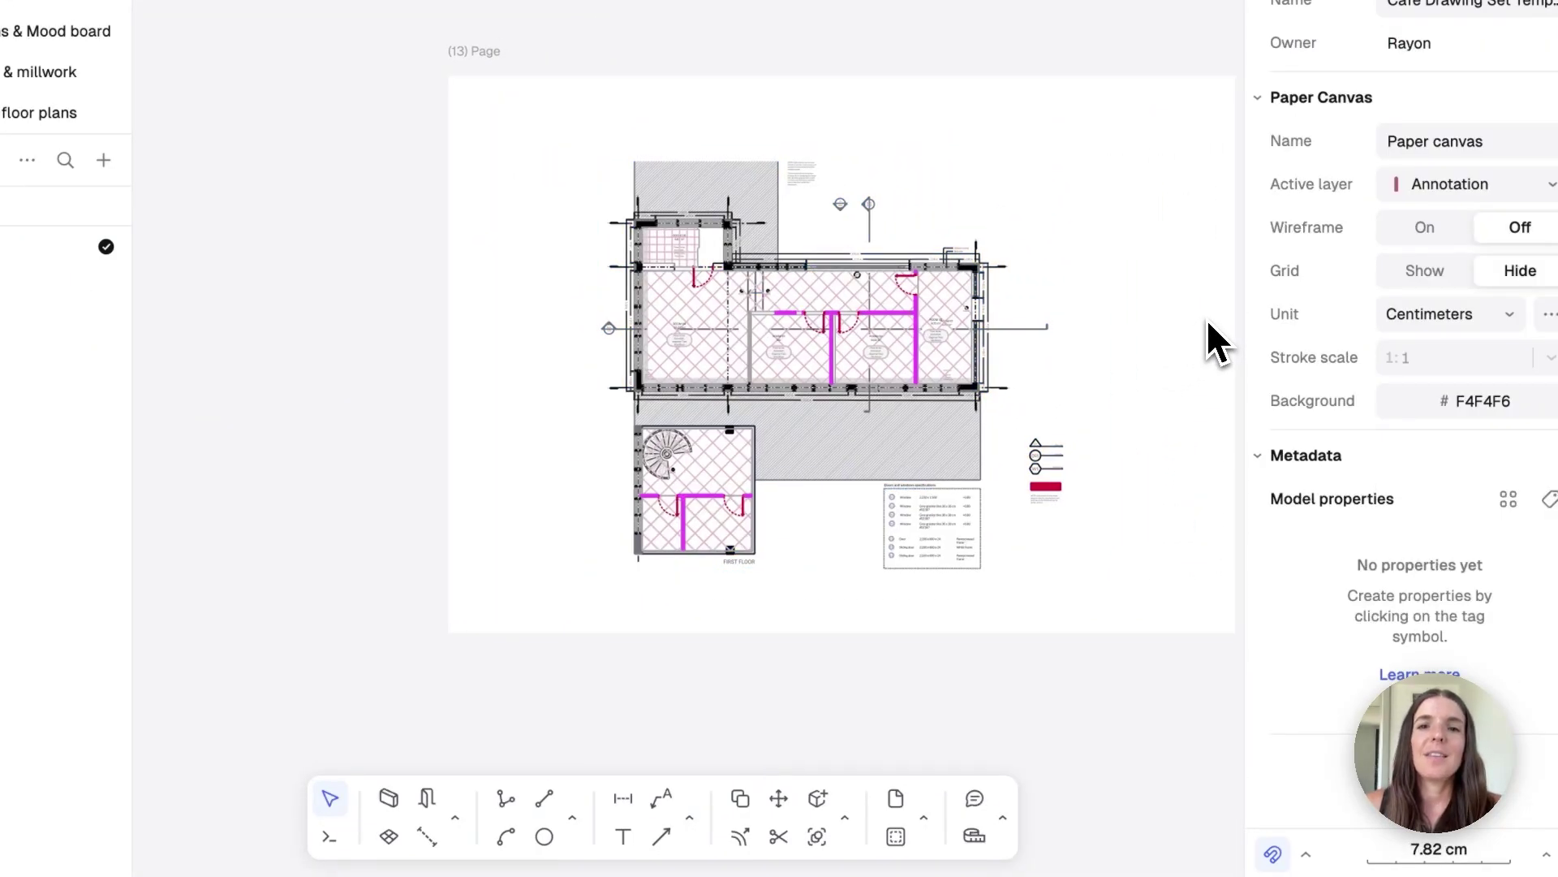
scroll(1206, 319, "right", 3)
left_click(798, 372)
left_click(1114, 349)
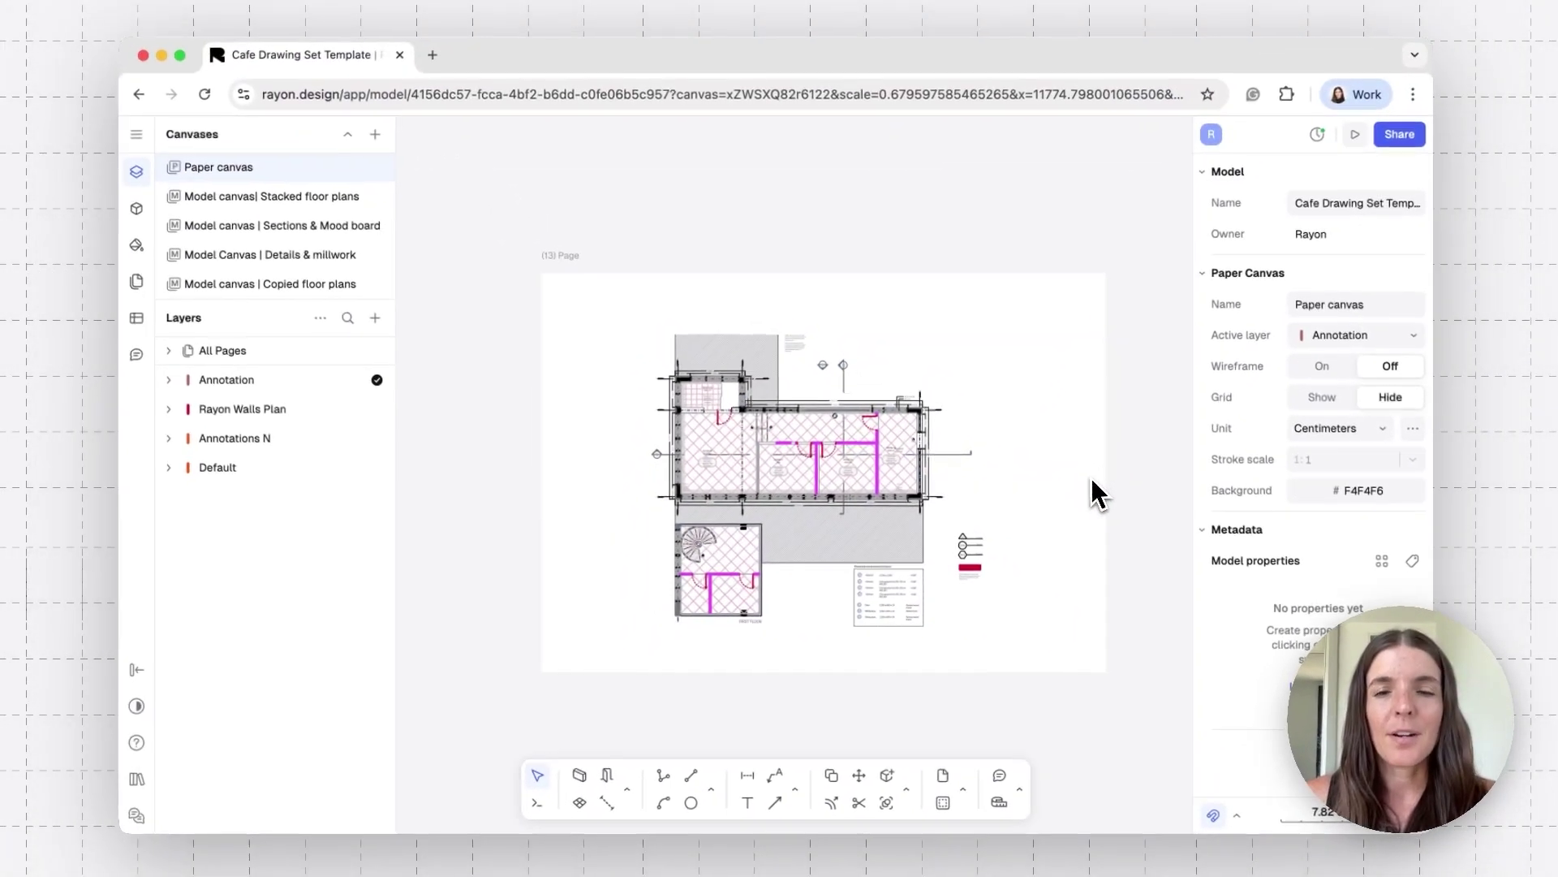
Zoom out across all sheets and bring the (13) Page sheet into view on its own.
scroll(1094, 454, "down", 3, "ctrl")
scroll(1094, 454, "right", 2)
scroll(1090, 481, "right", 4)
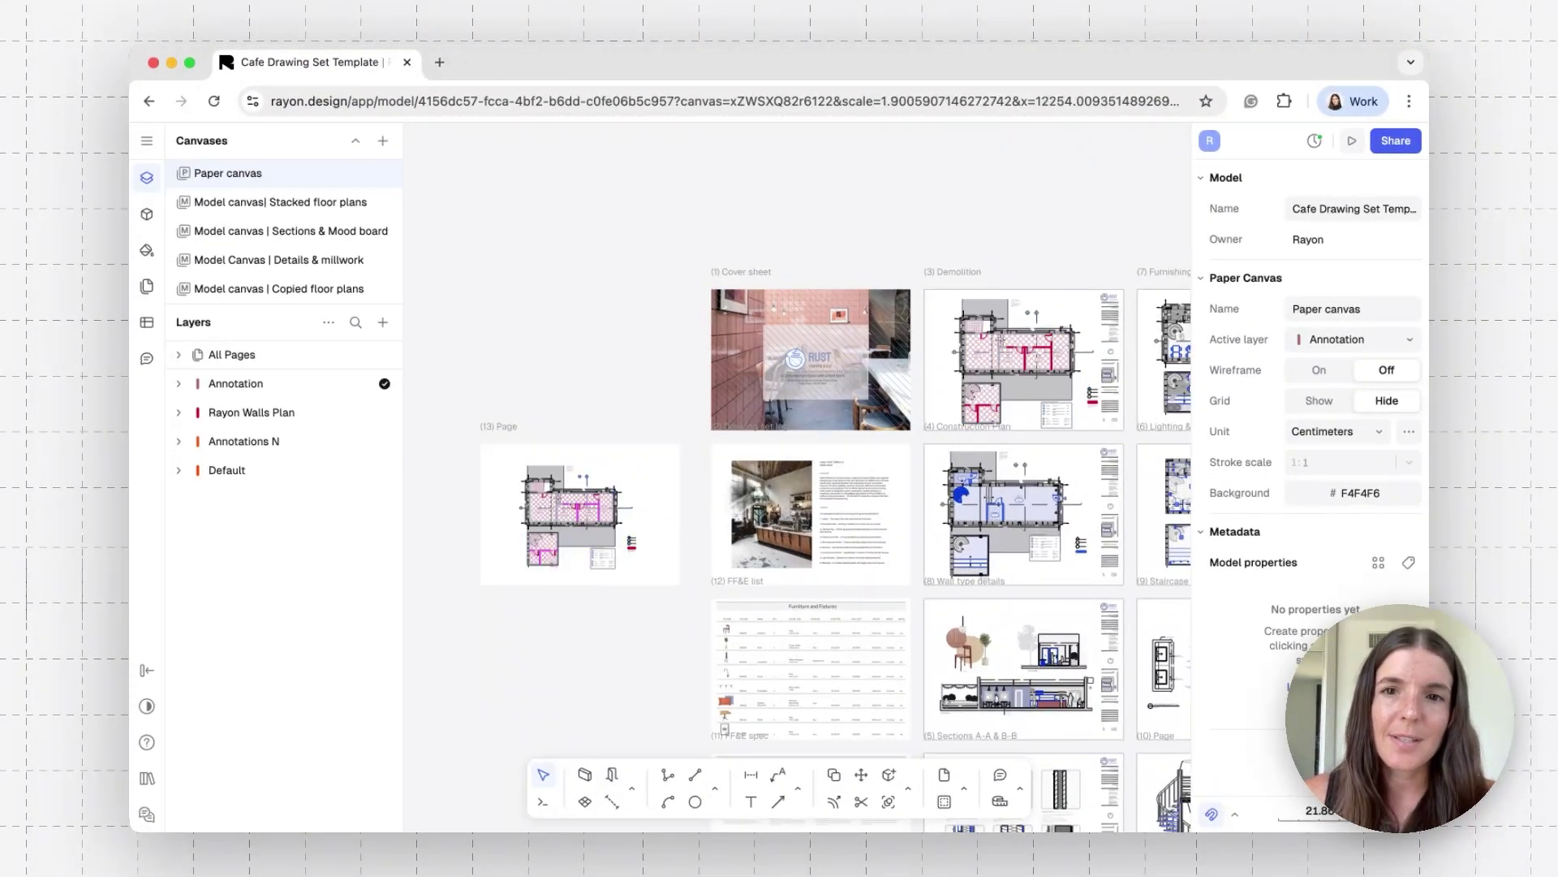
scroll(1031, 374, "up", 5, "ctrl")
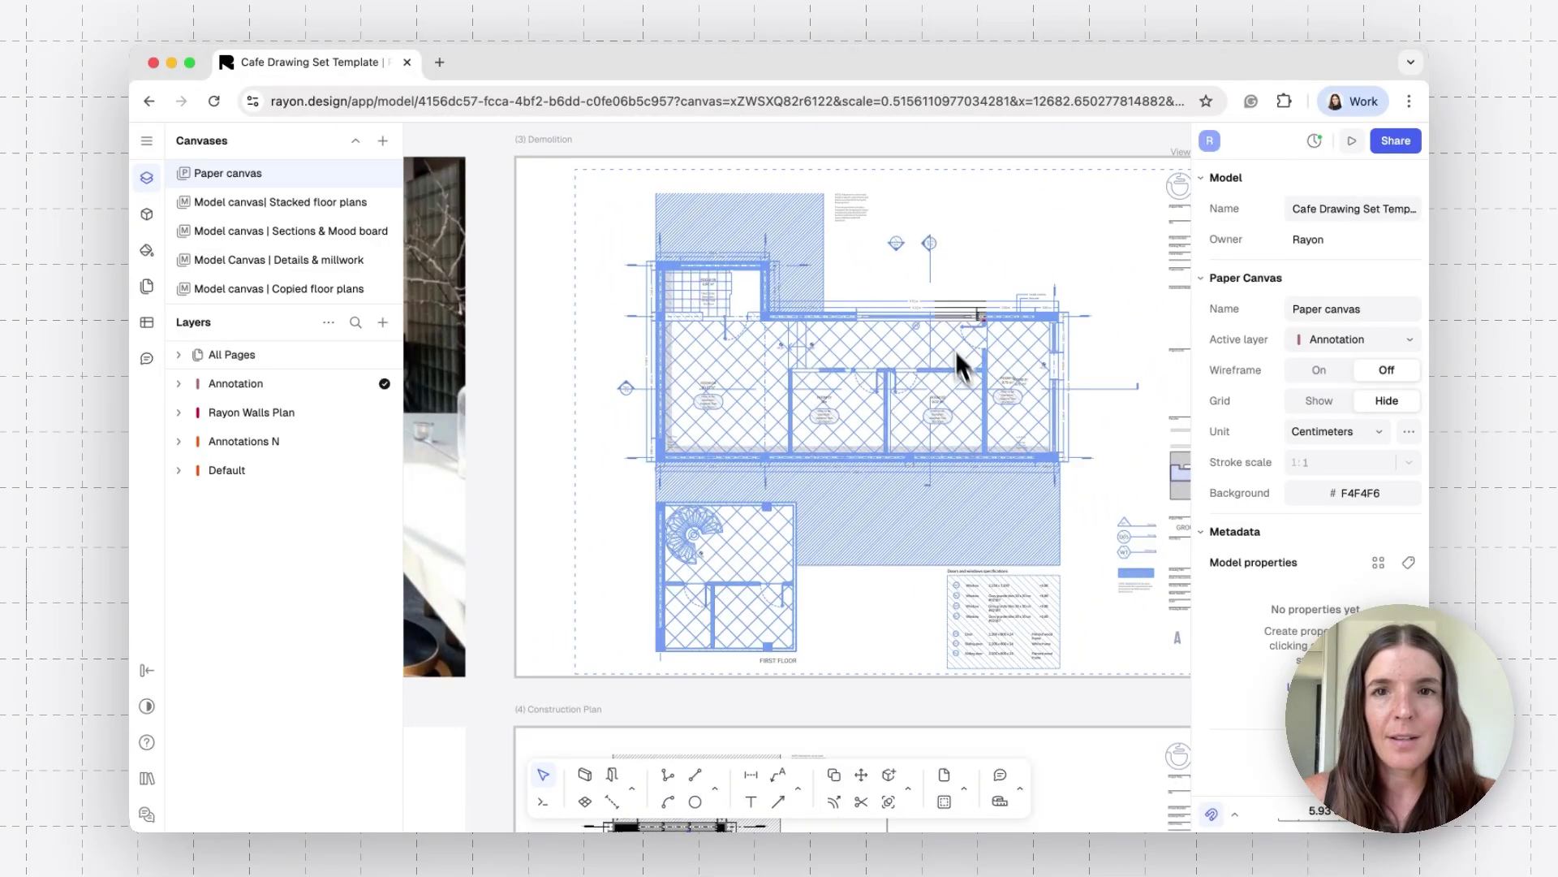
scroll(587, 284, "down", 5, "ctrl")
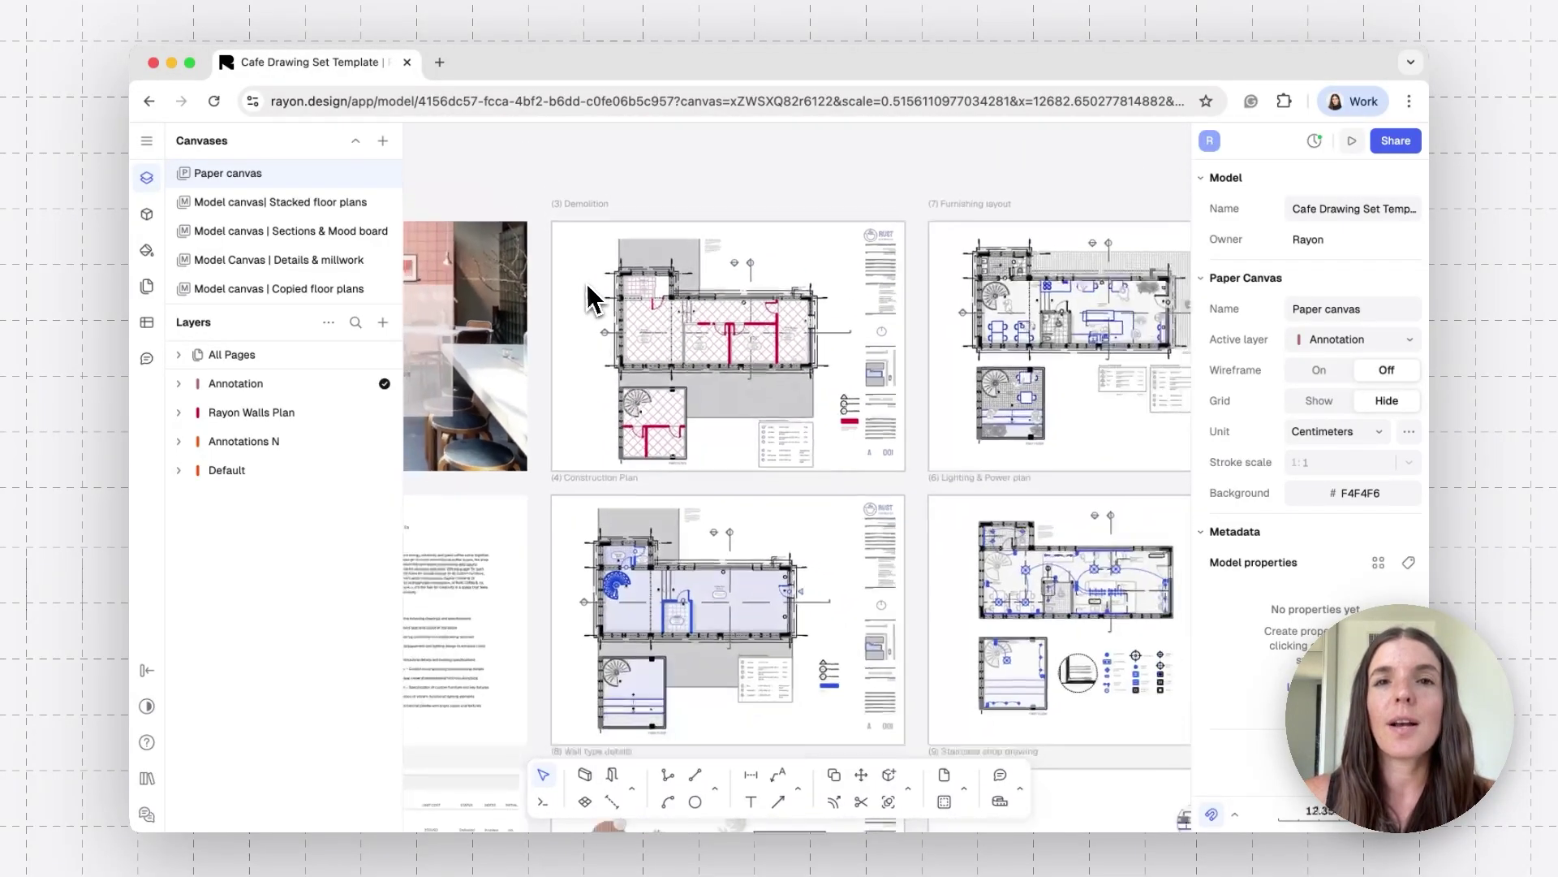
scroll(587, 285, "down", 3, "ctrl")
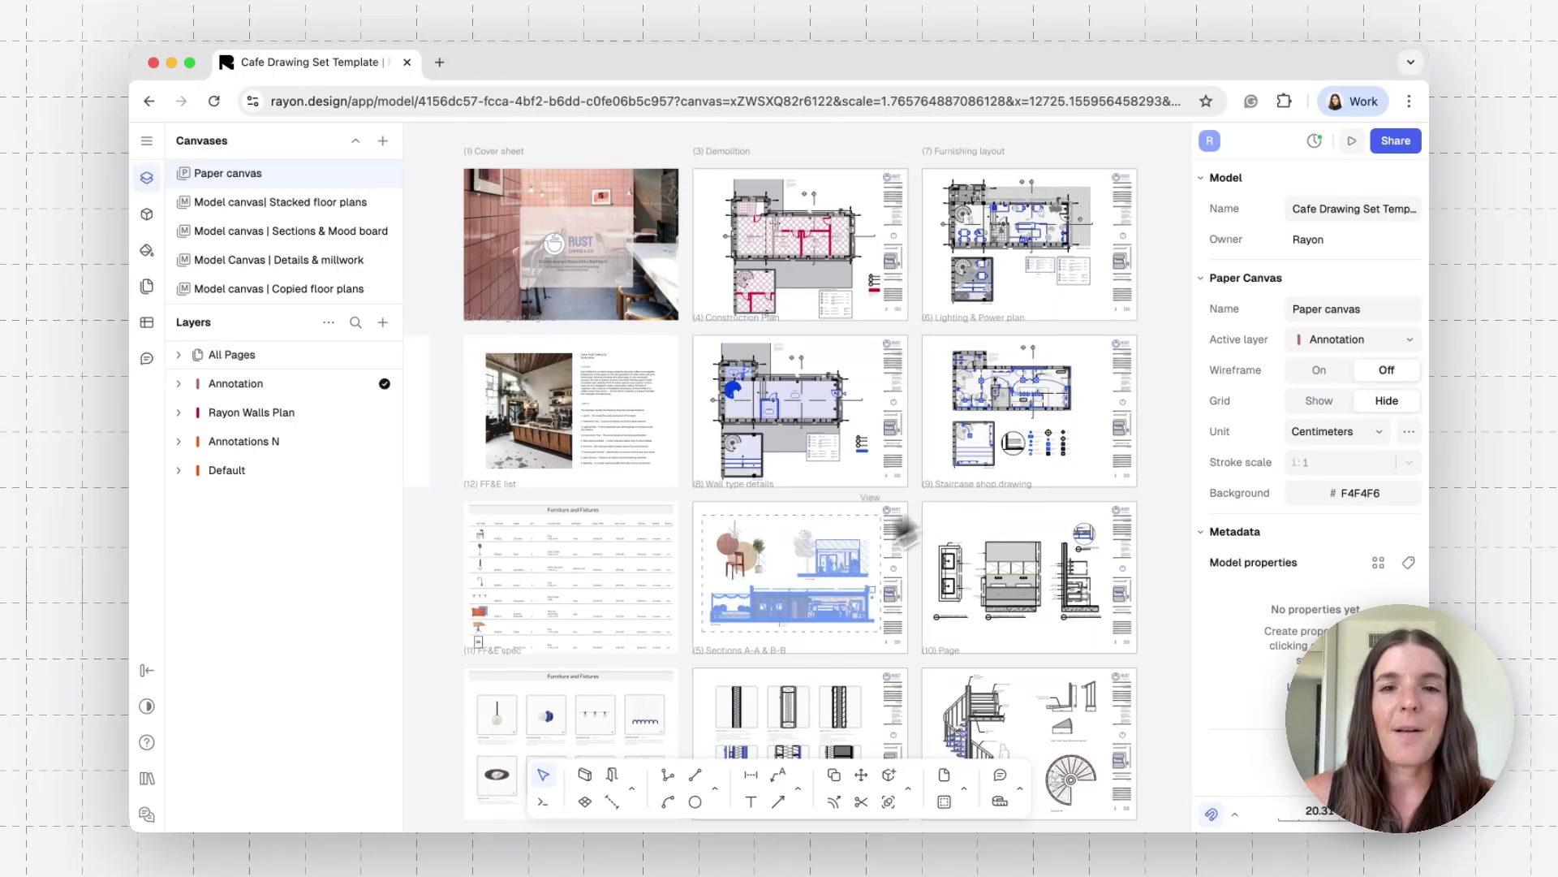
scroll(772, 589, "down", 2)
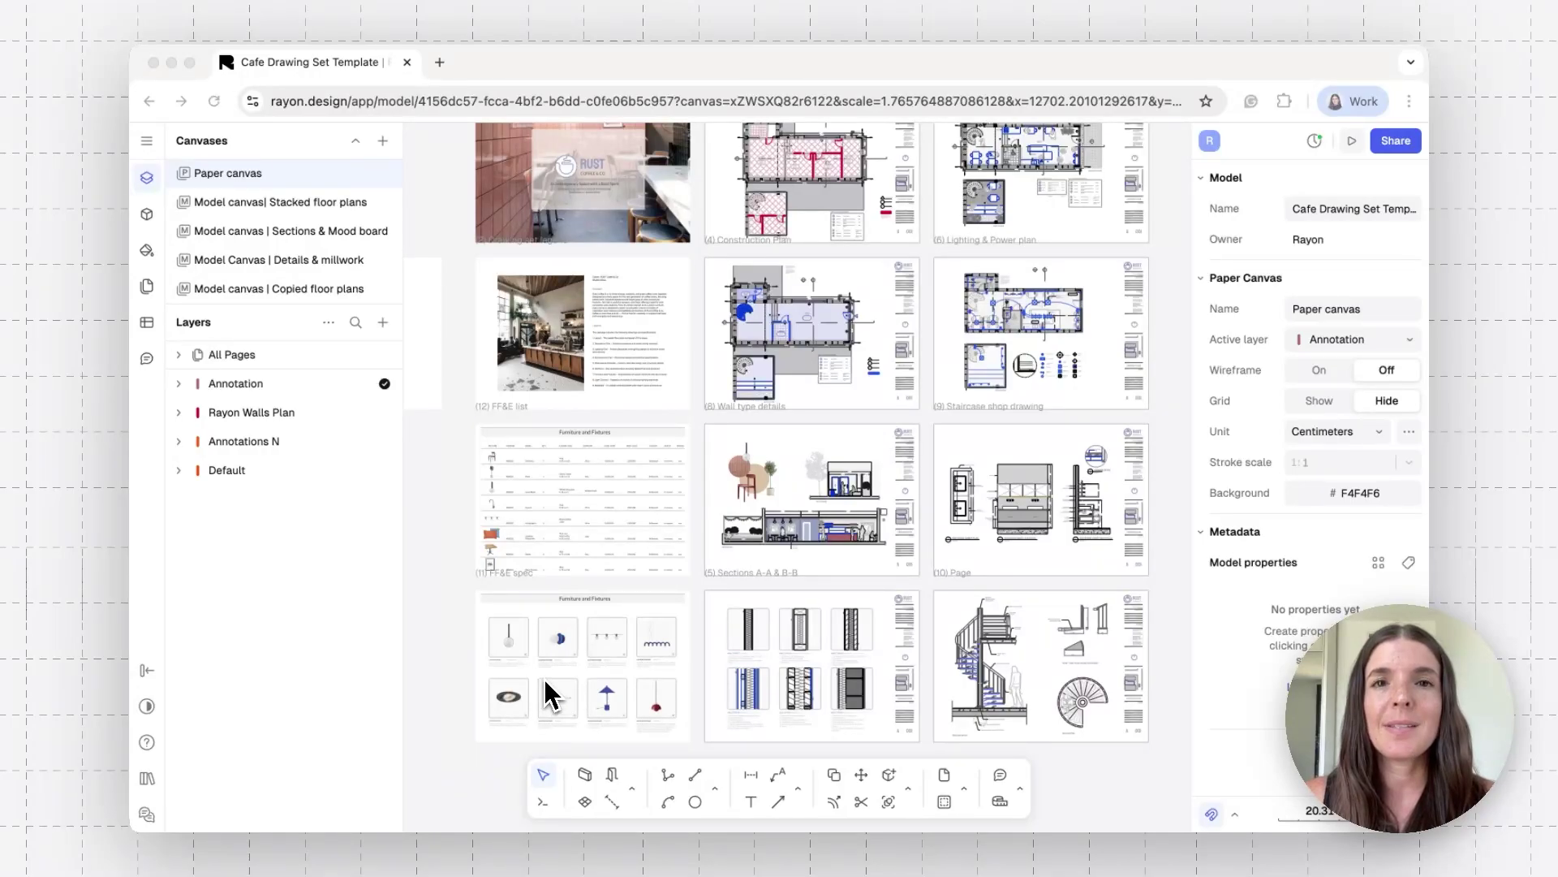
left_click(468, 499)
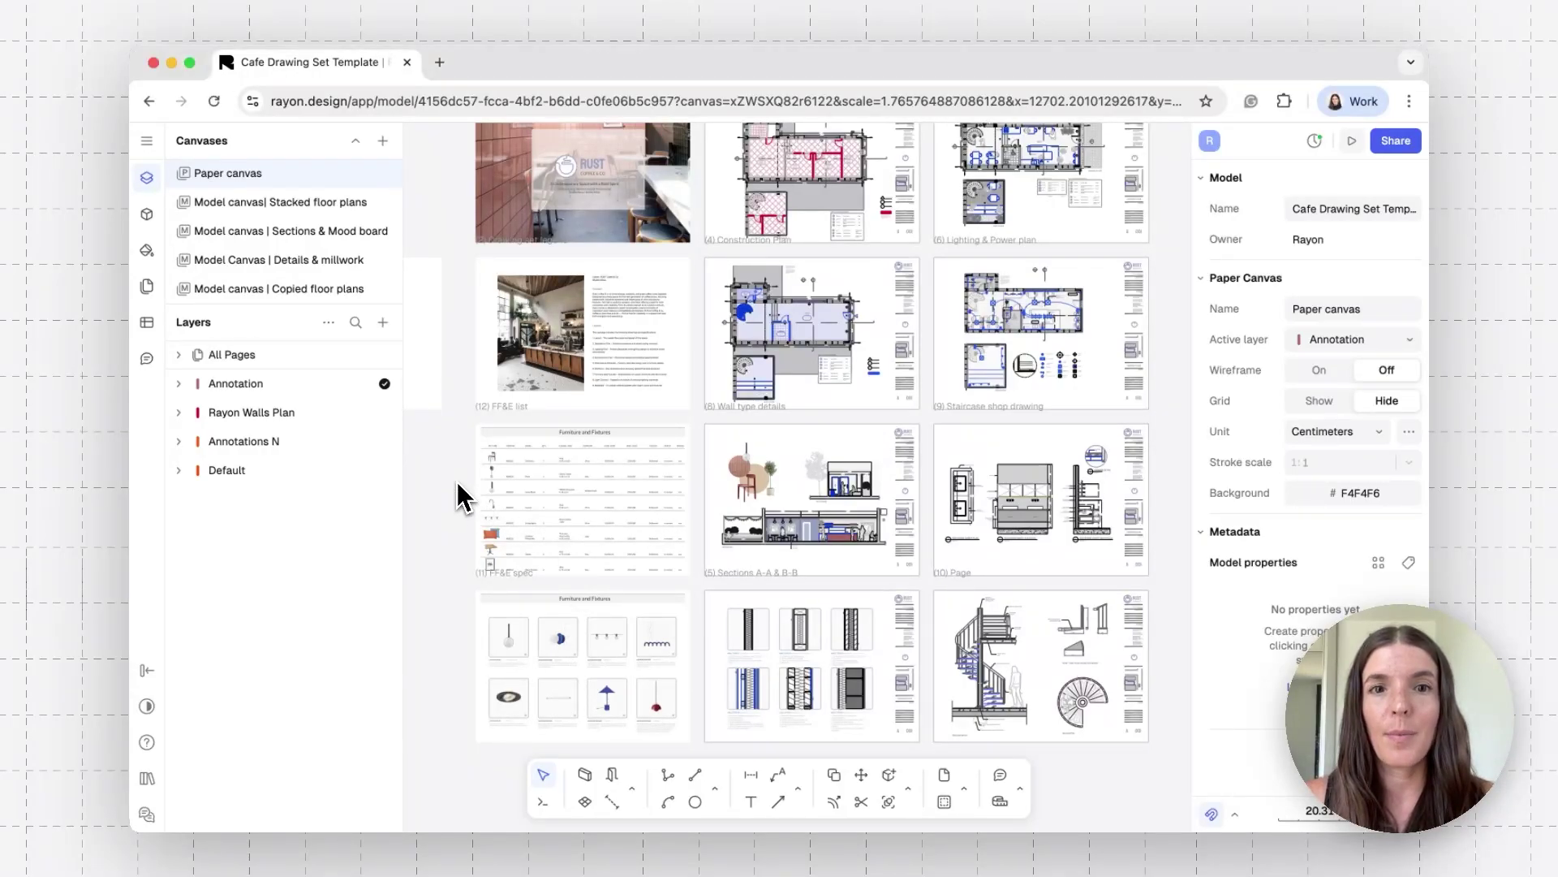
scroll(467, 497, "left", 5)
Override page 13's floor-plan view to hide the Demolition plan layer and show Construction plan.
scroll(459, 478, "up", 5, "ctrl")
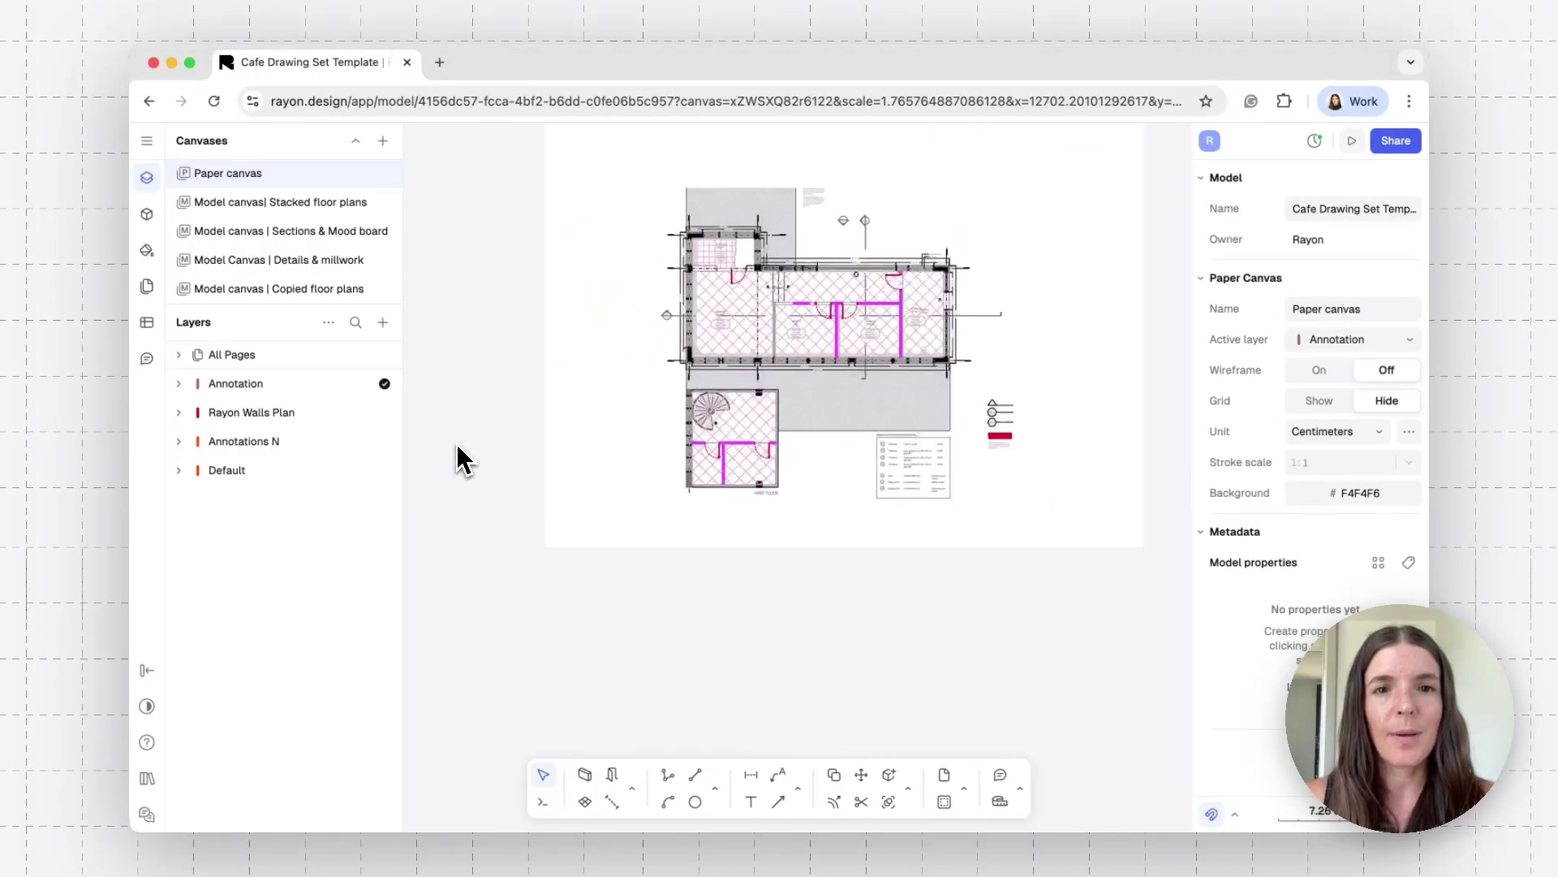
scroll(457, 447, "right", 2)
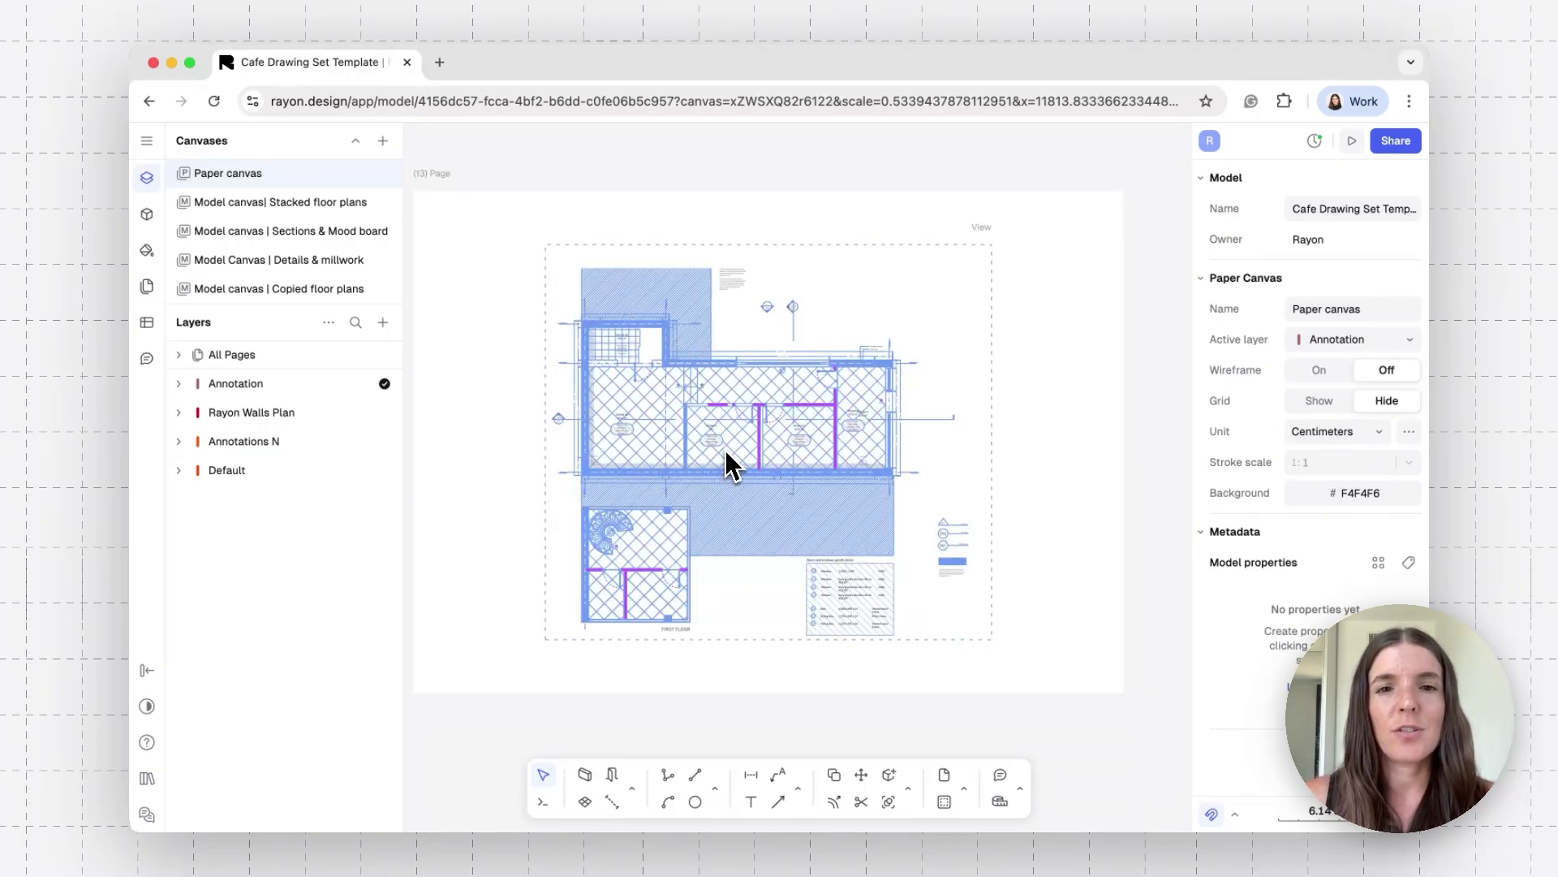
double_click(878, 491)
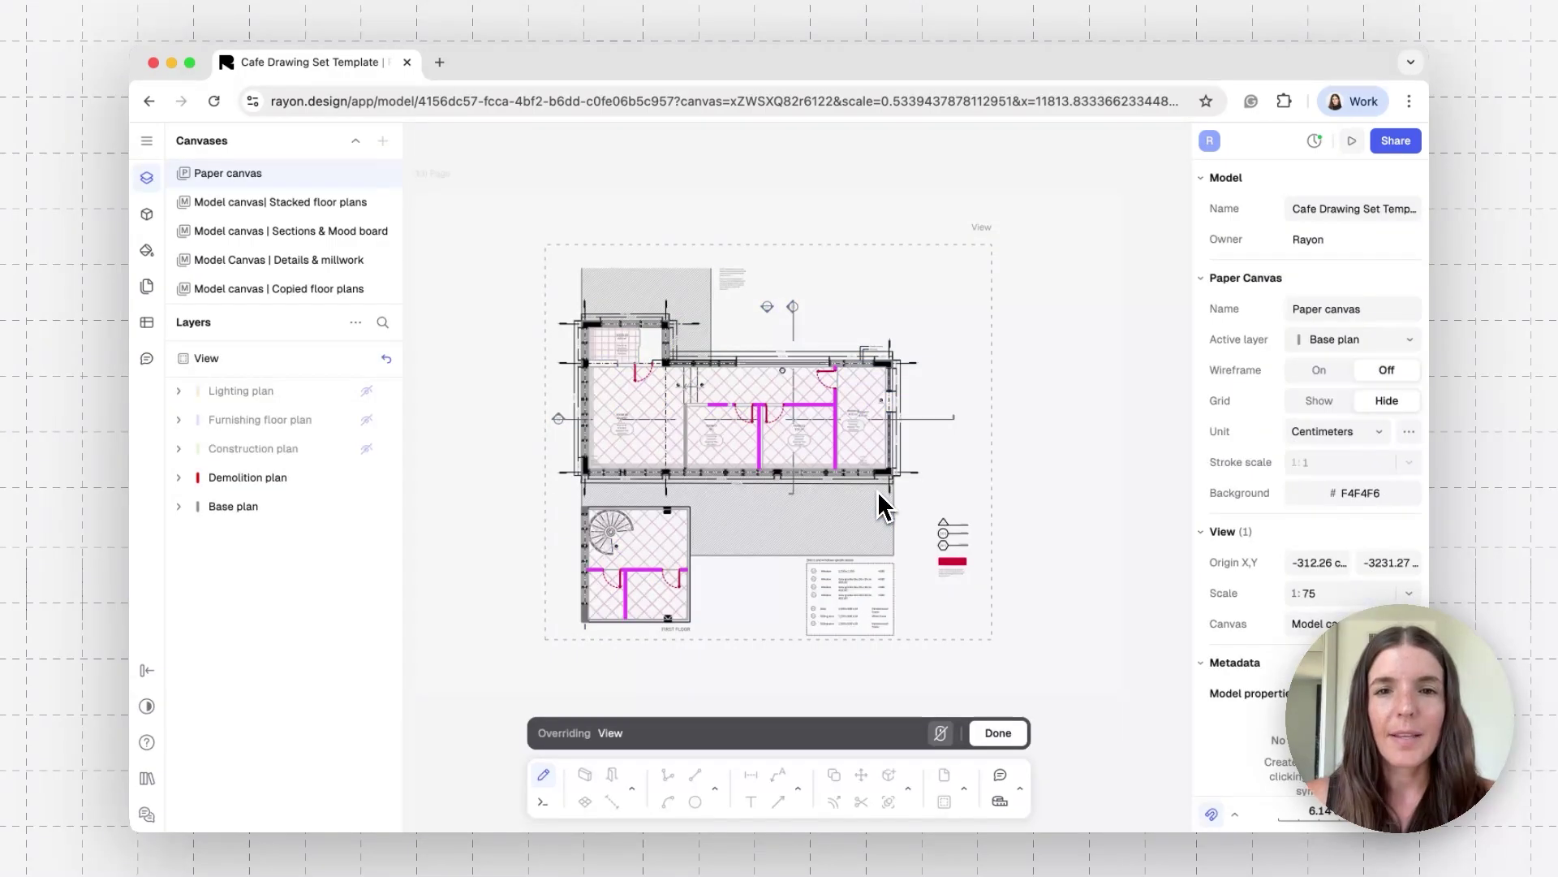
left_click(837, 448)
right_click(836, 445)
mouse_move(859, 457)
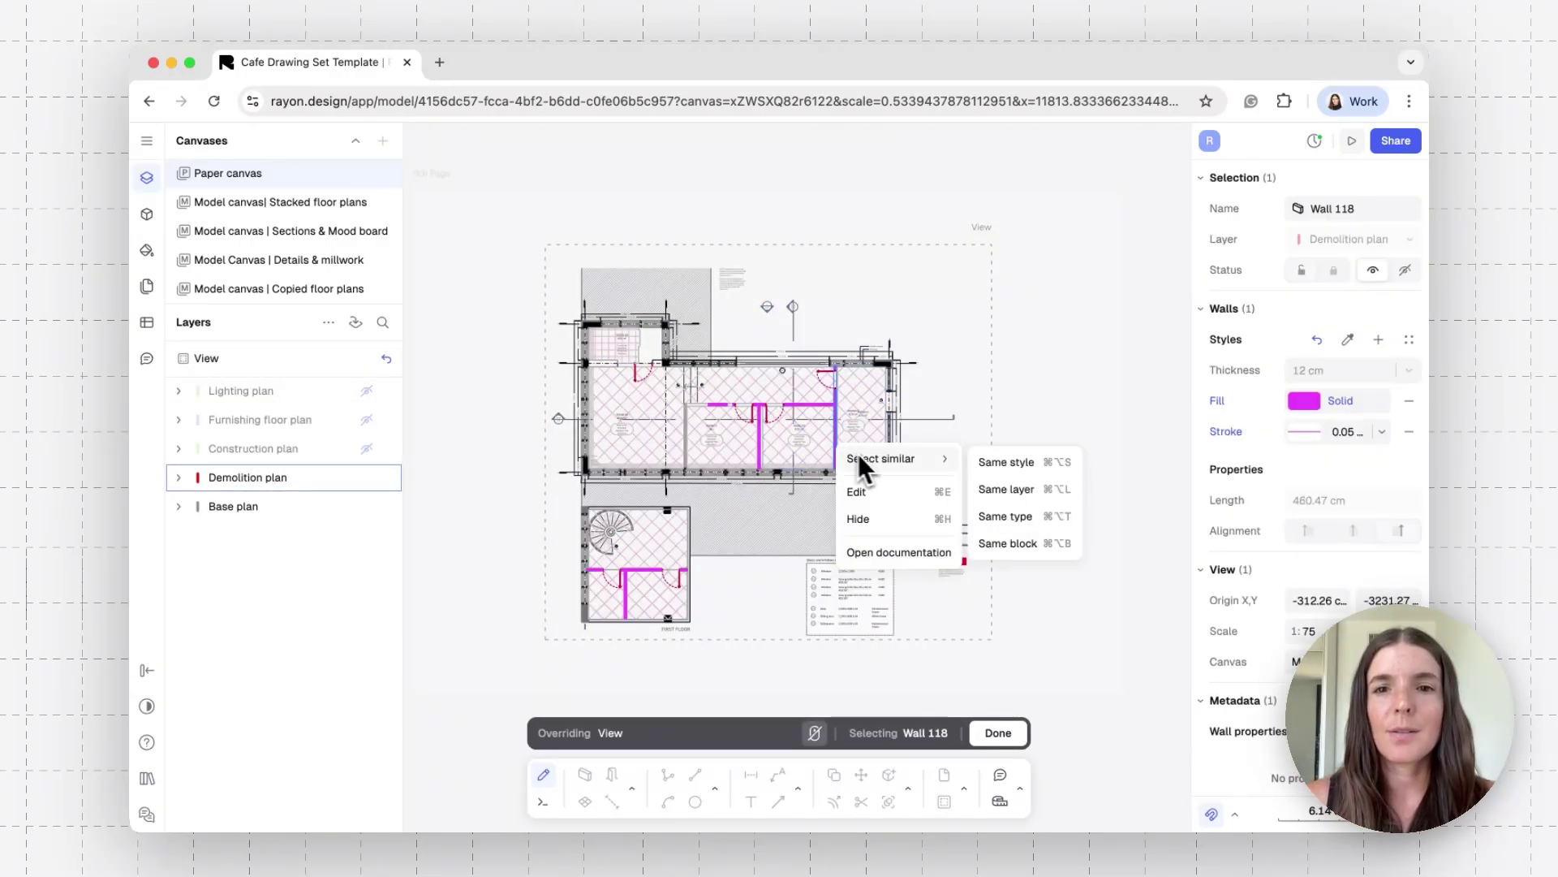
left_click(996, 463)
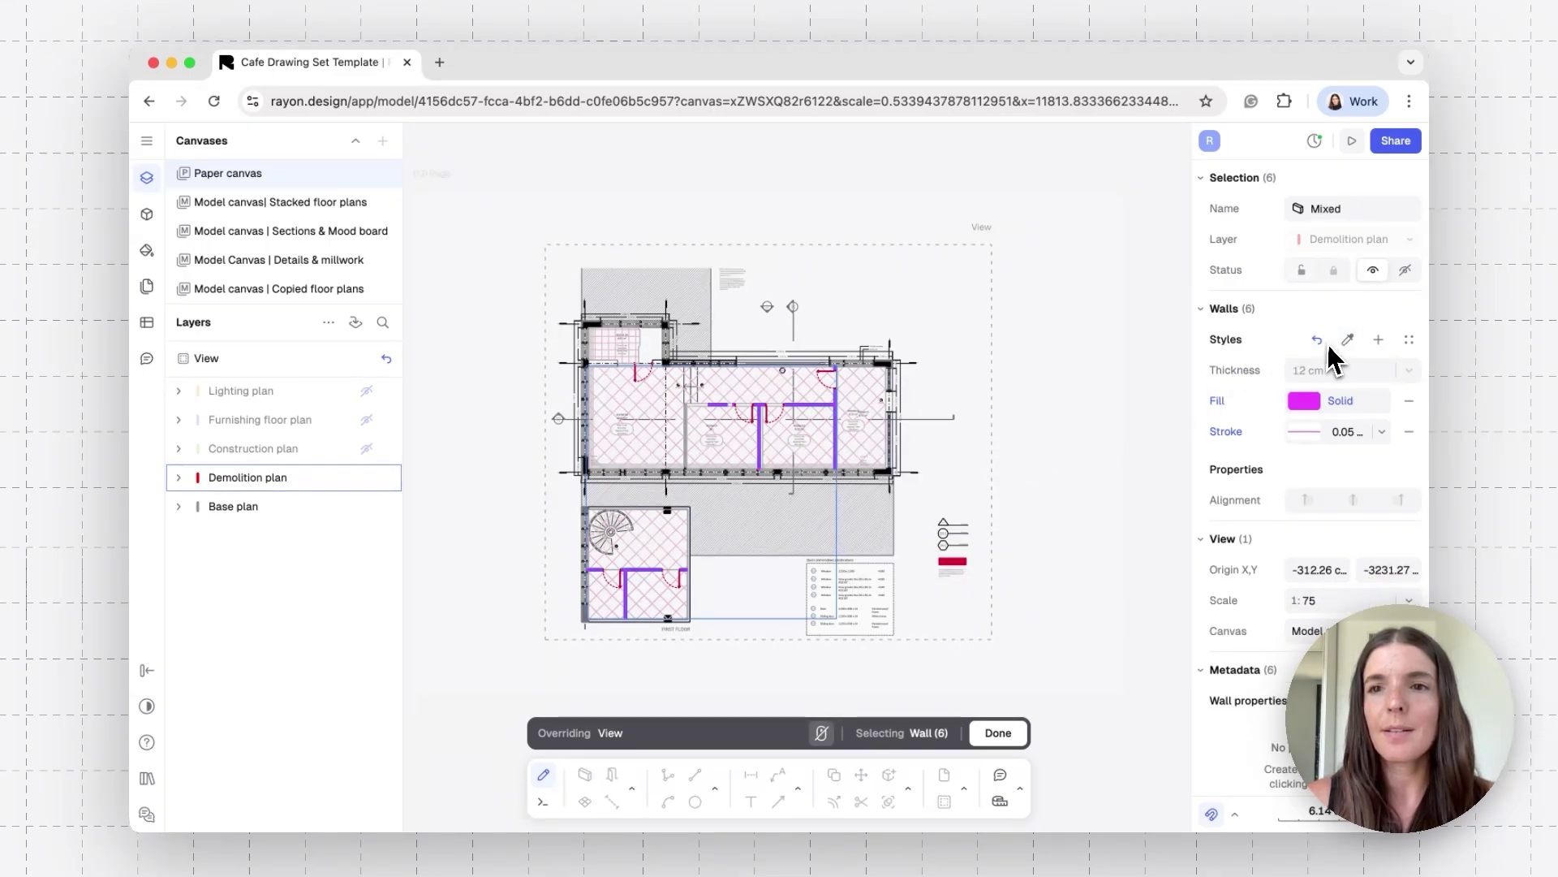
left_click(1083, 464)
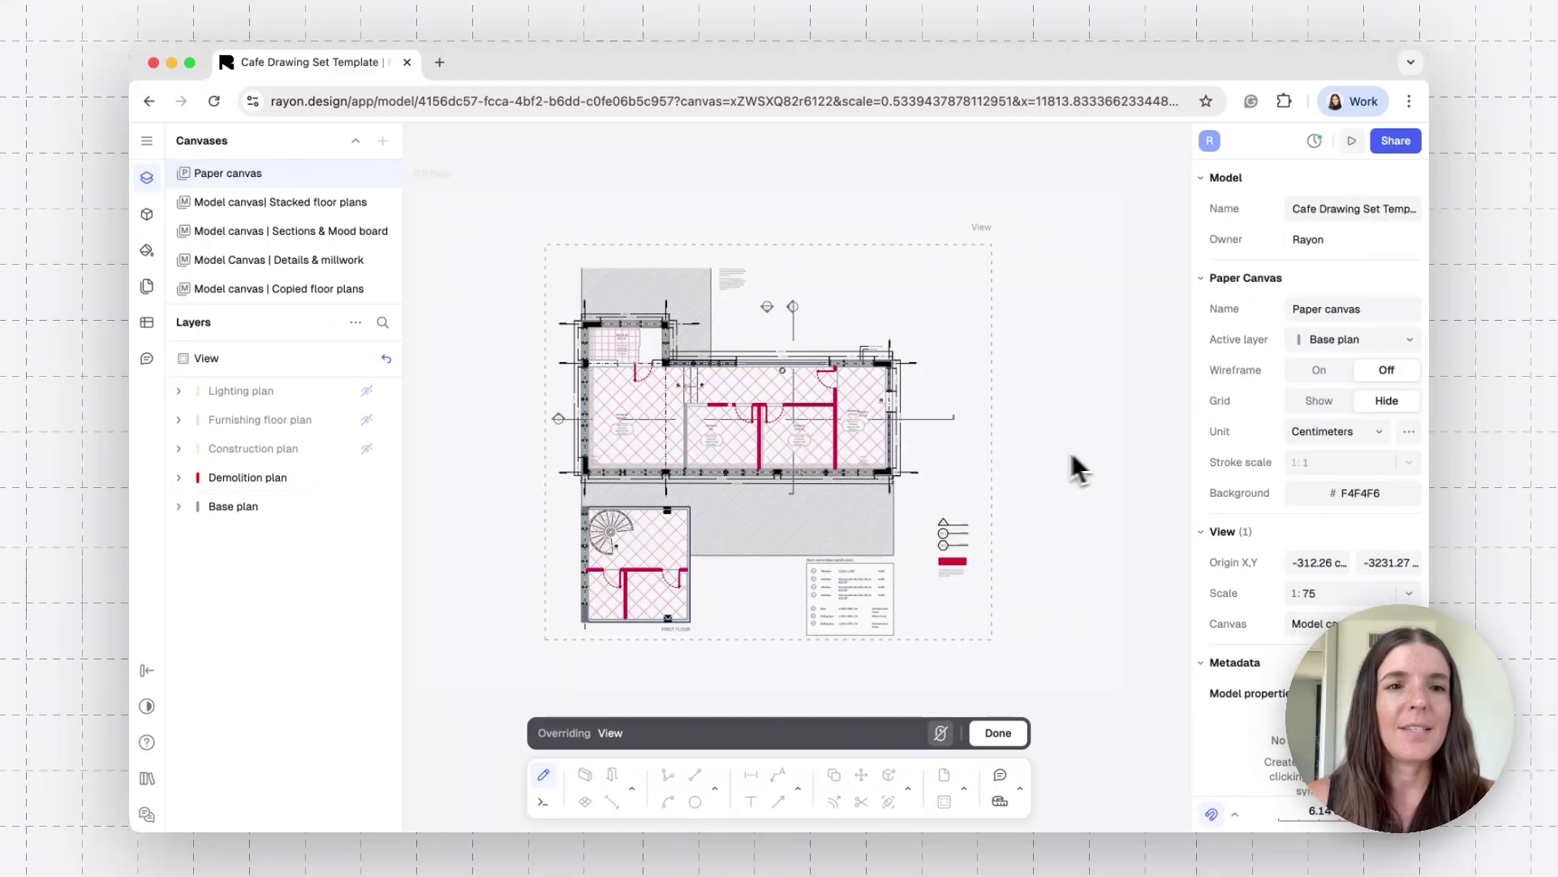
left_click(365, 478)
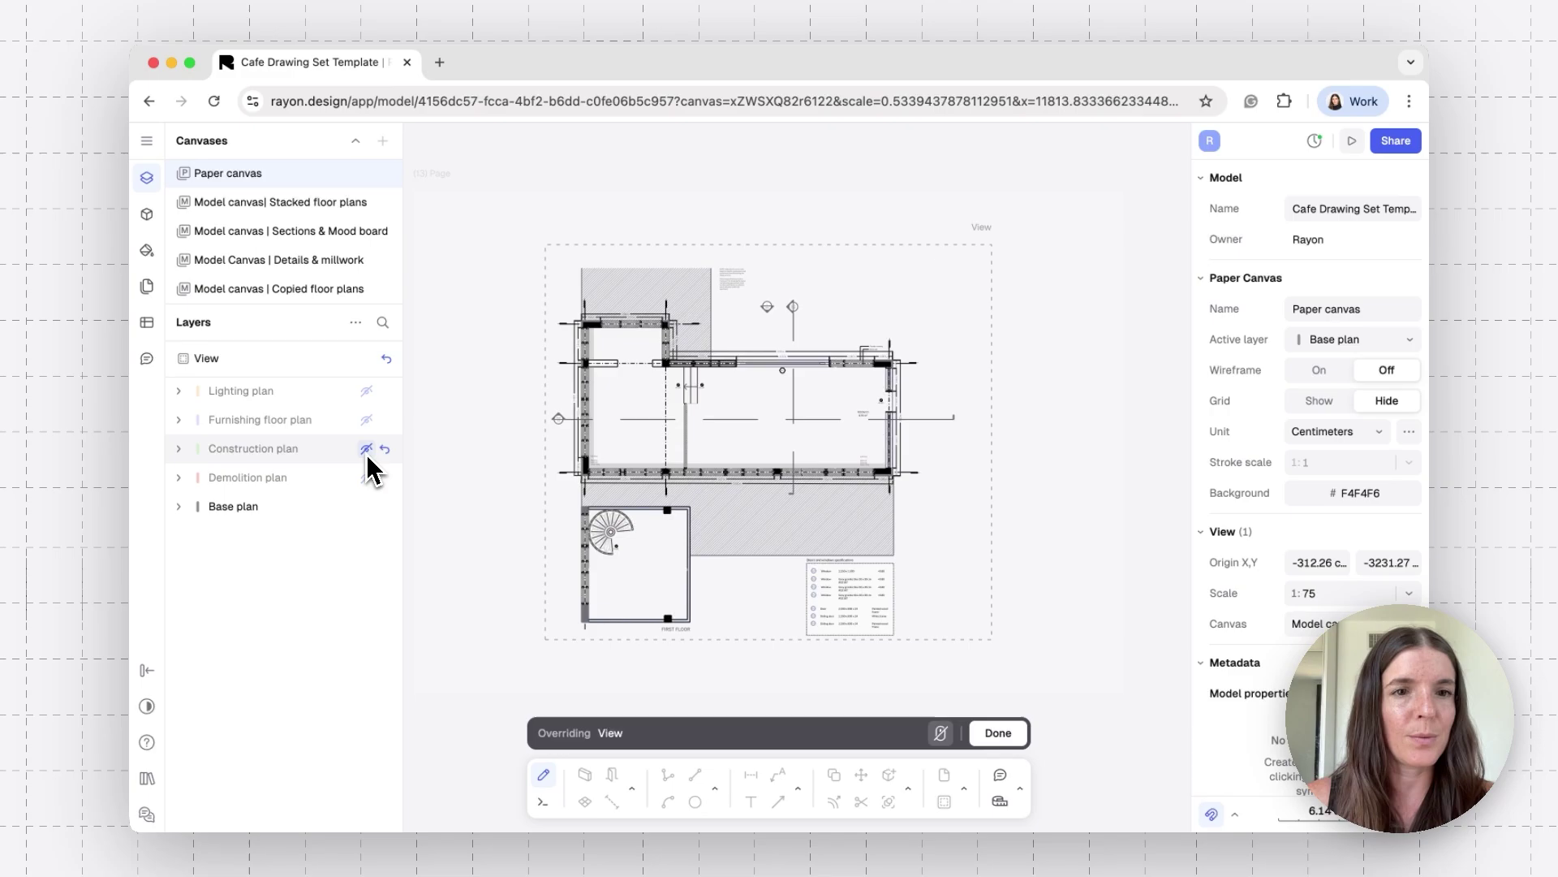
left_click(366, 449)
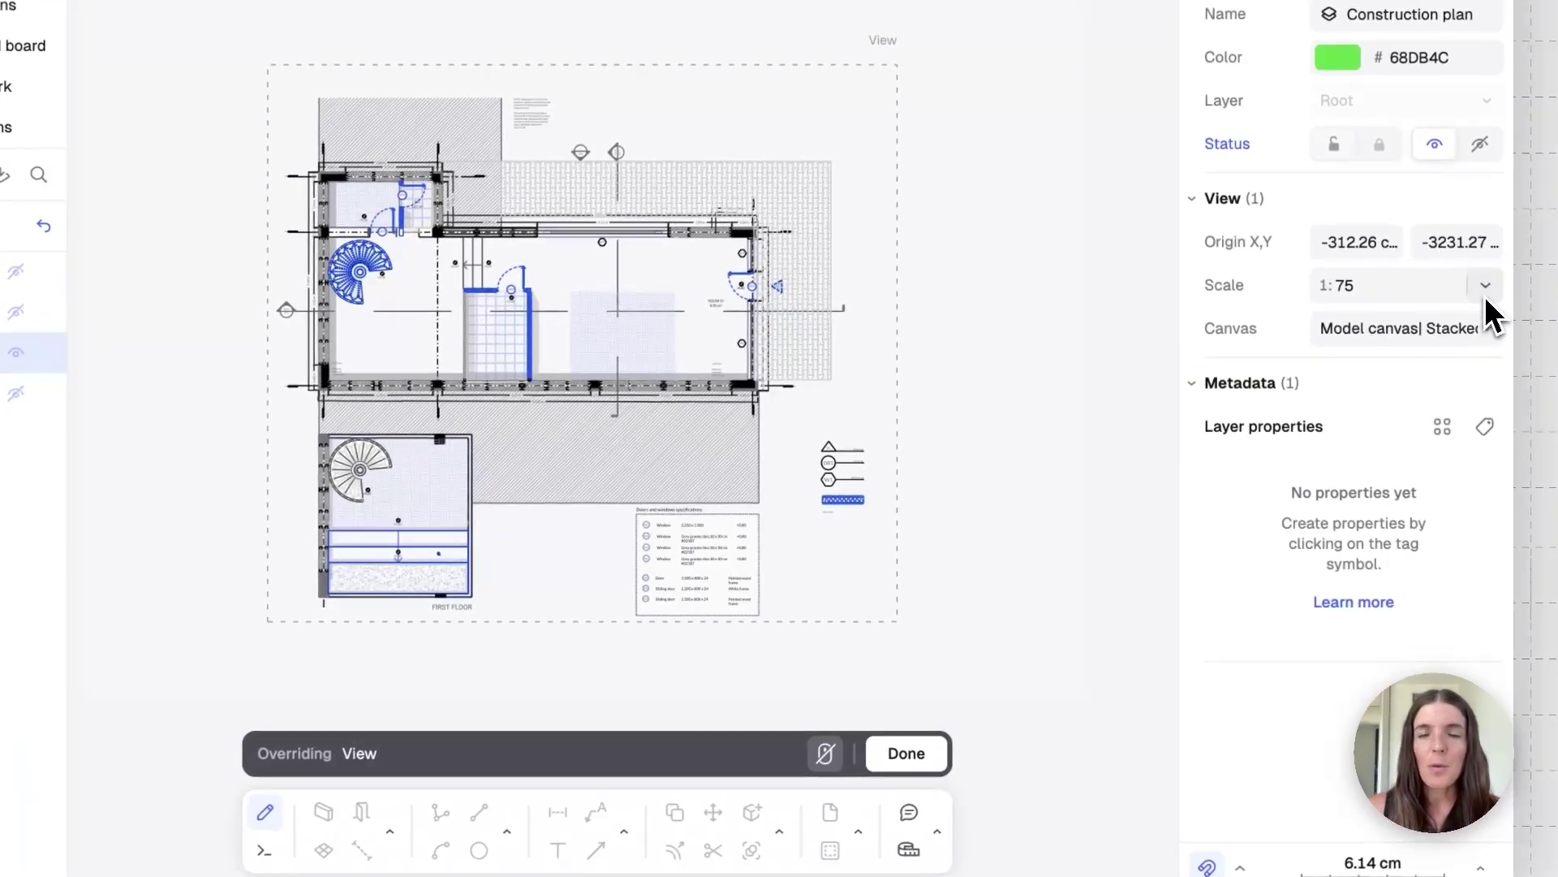
Set the floor-plan view to 1:50, enable pan and zoom, and frame the spiral staircase.
left_click(1409, 402)
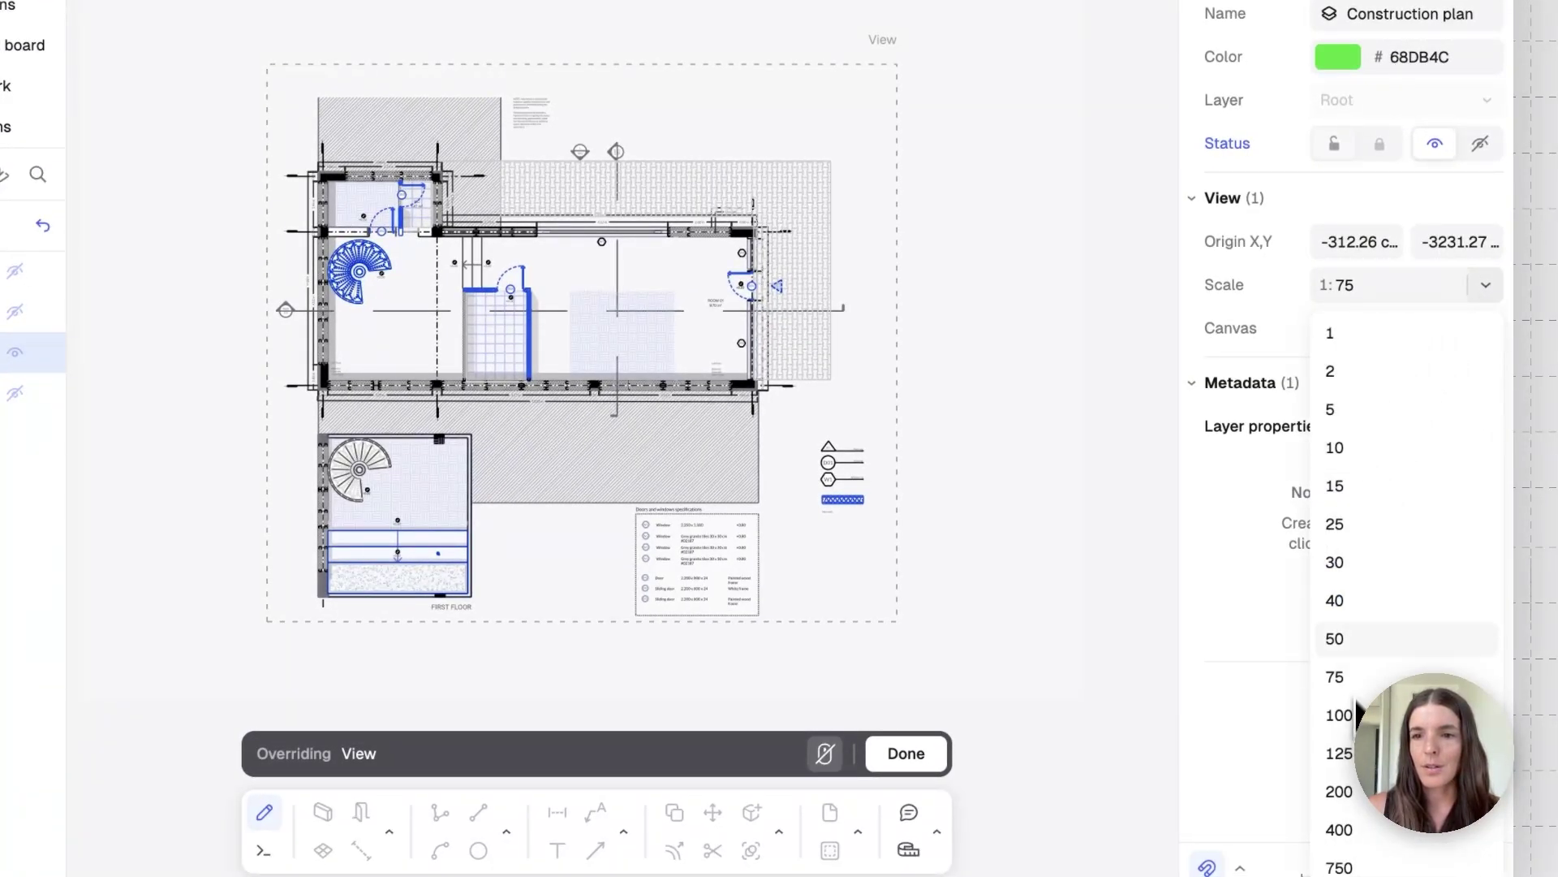
left_click(1357, 653)
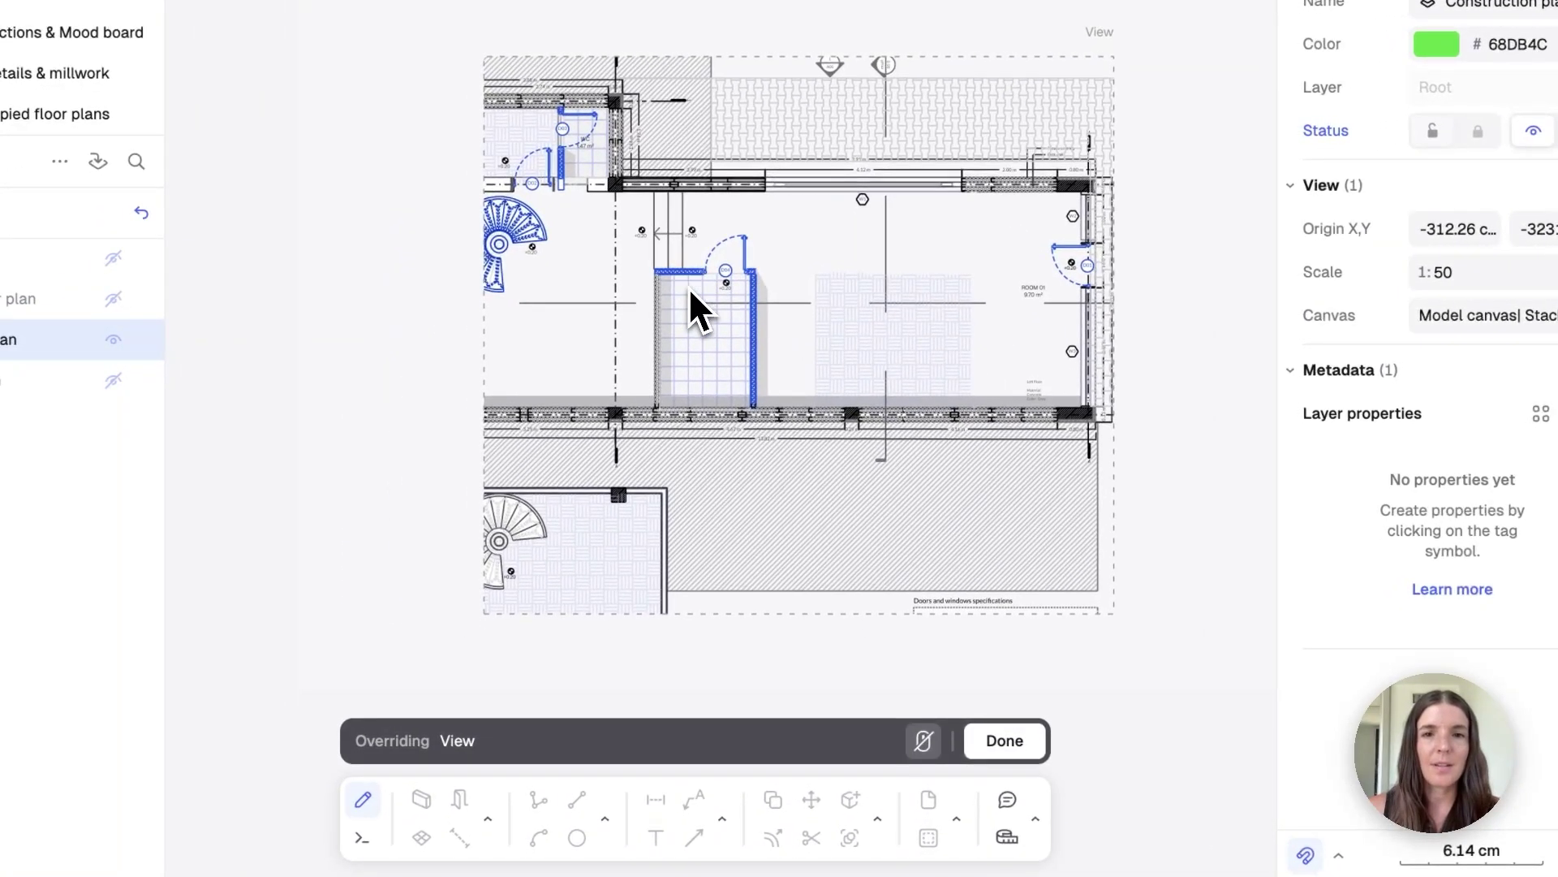
left_click(923, 740)
scroll(684, 329, "left", 5)
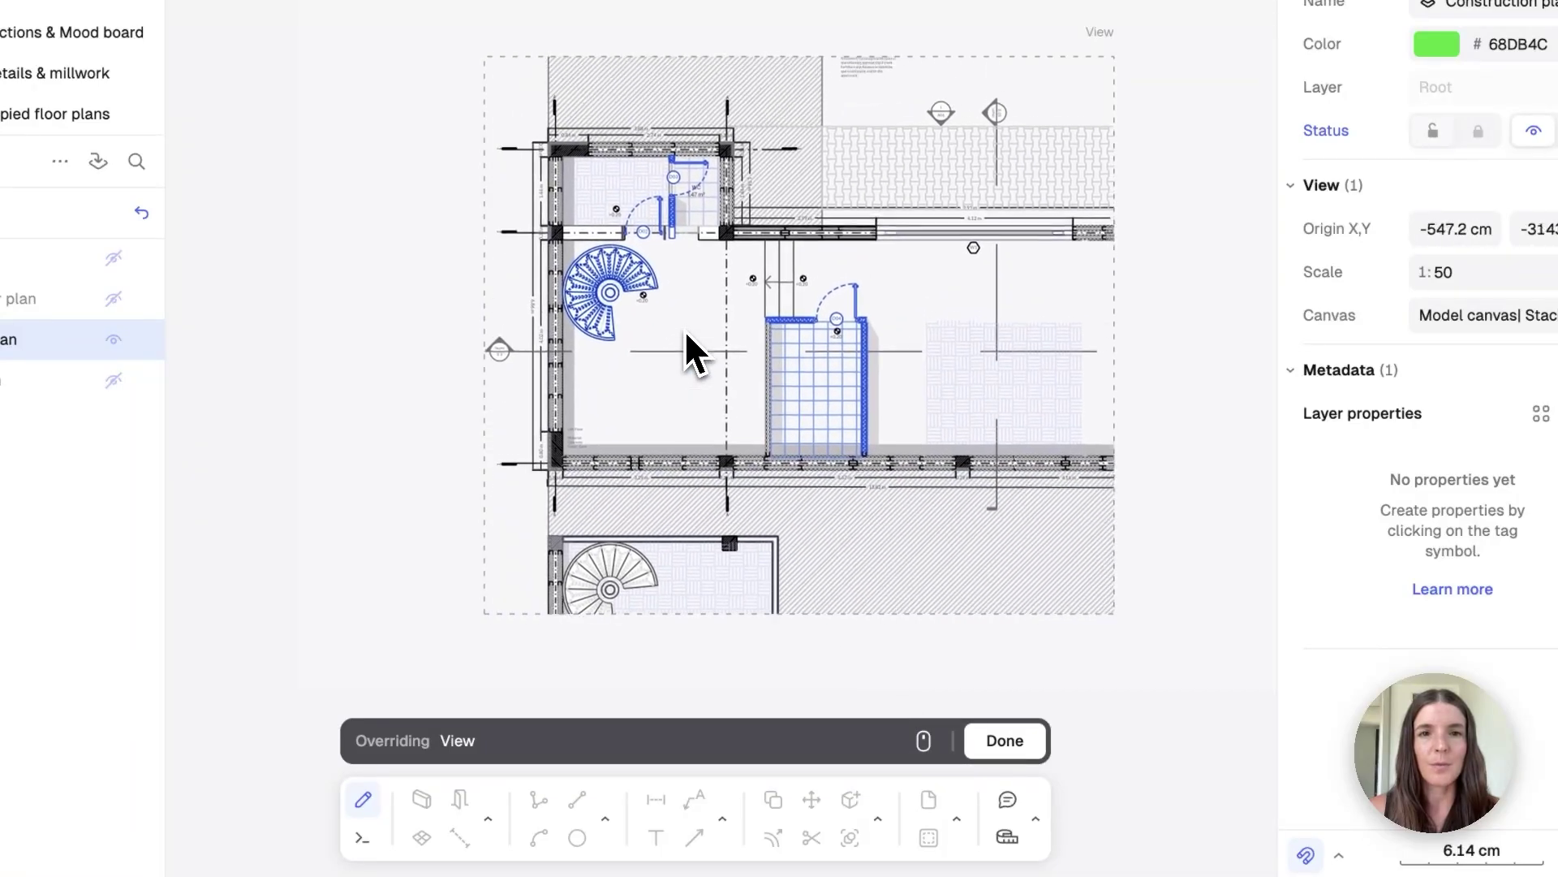
scroll(684, 329, "up", 5)
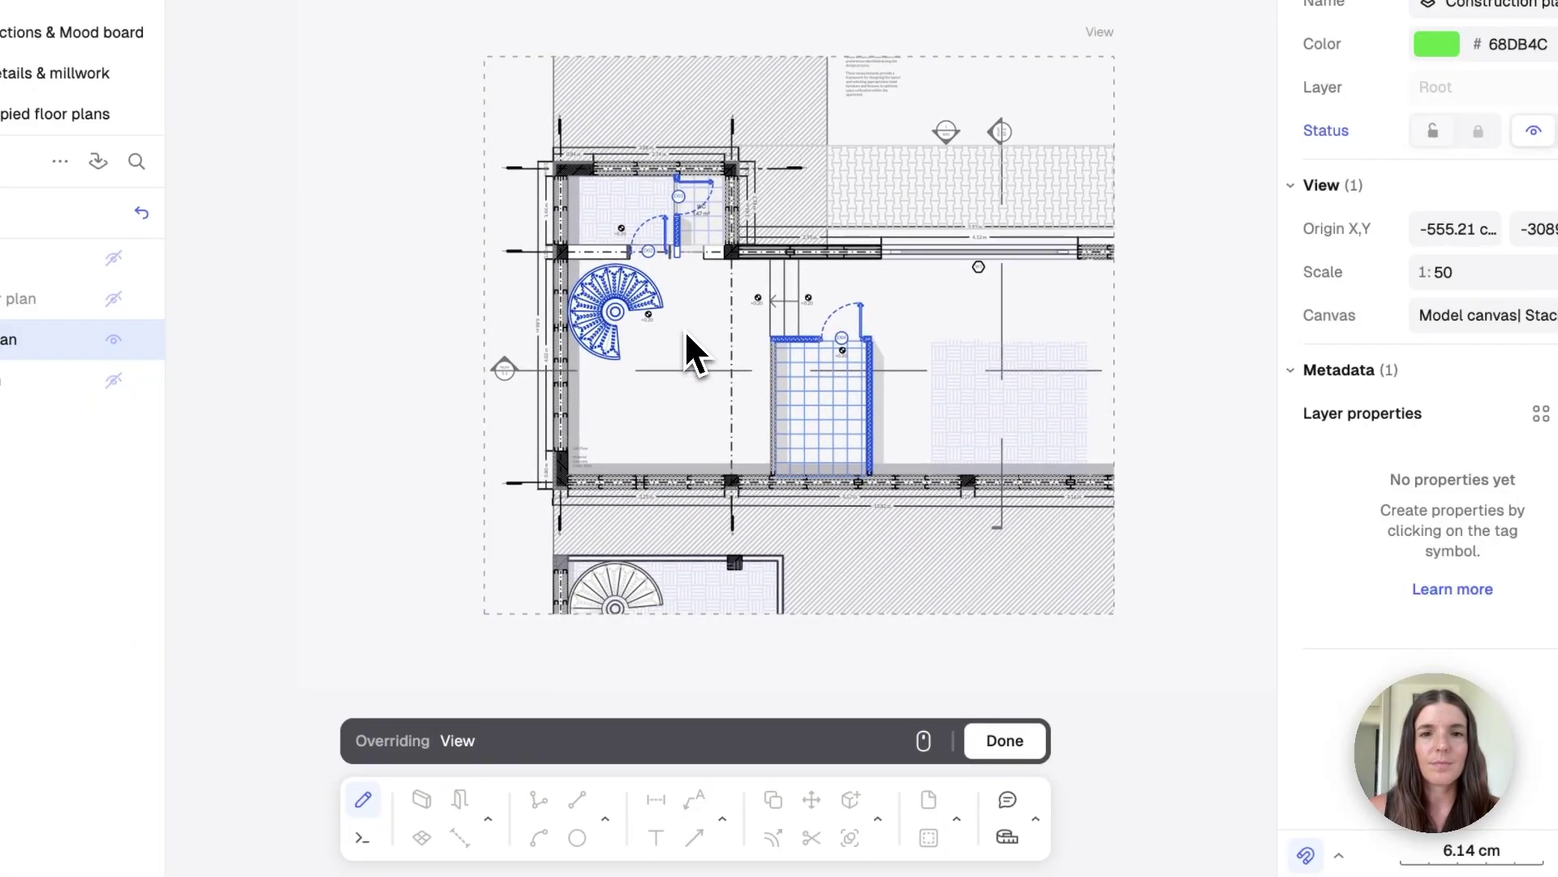
right_click(1008, 752)
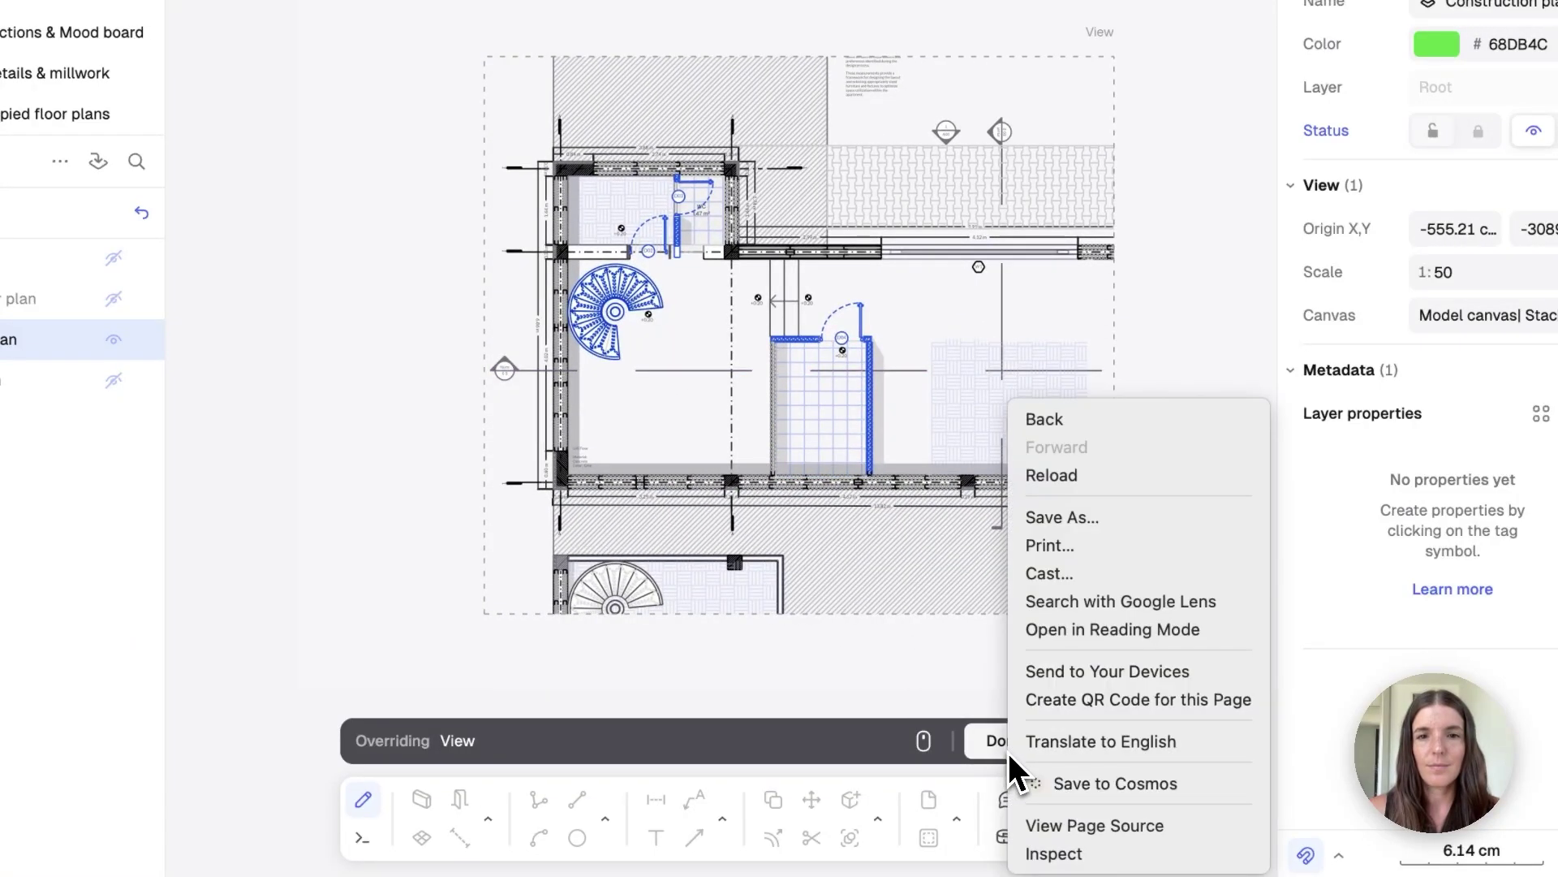
left_click(957, 747)
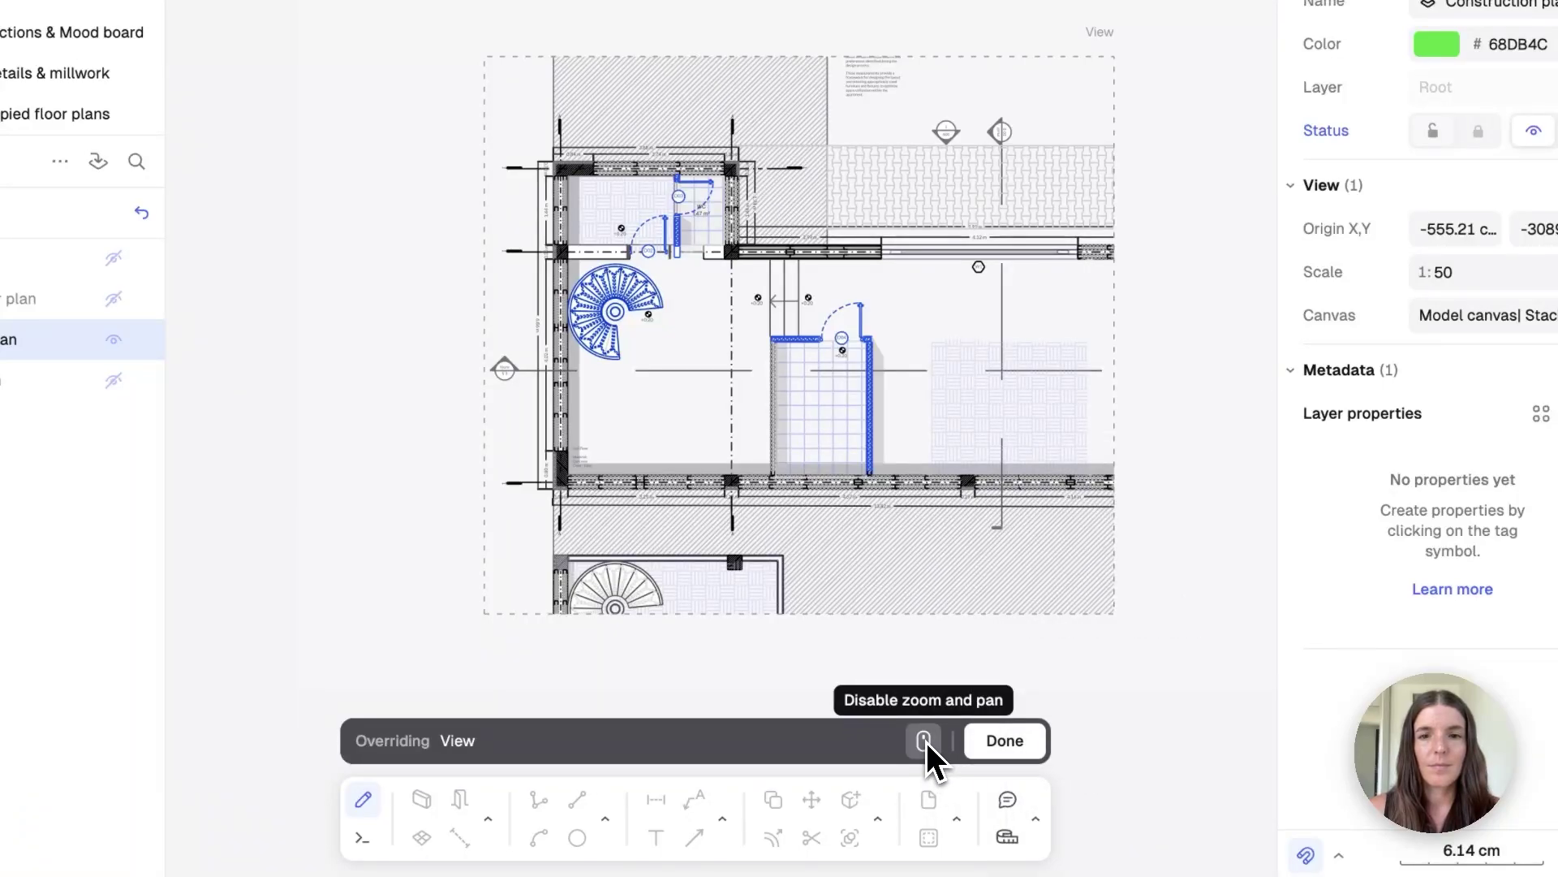
End the override and crop the view's bottom, right and top edges around the spiral stair.
left_click(1006, 745)
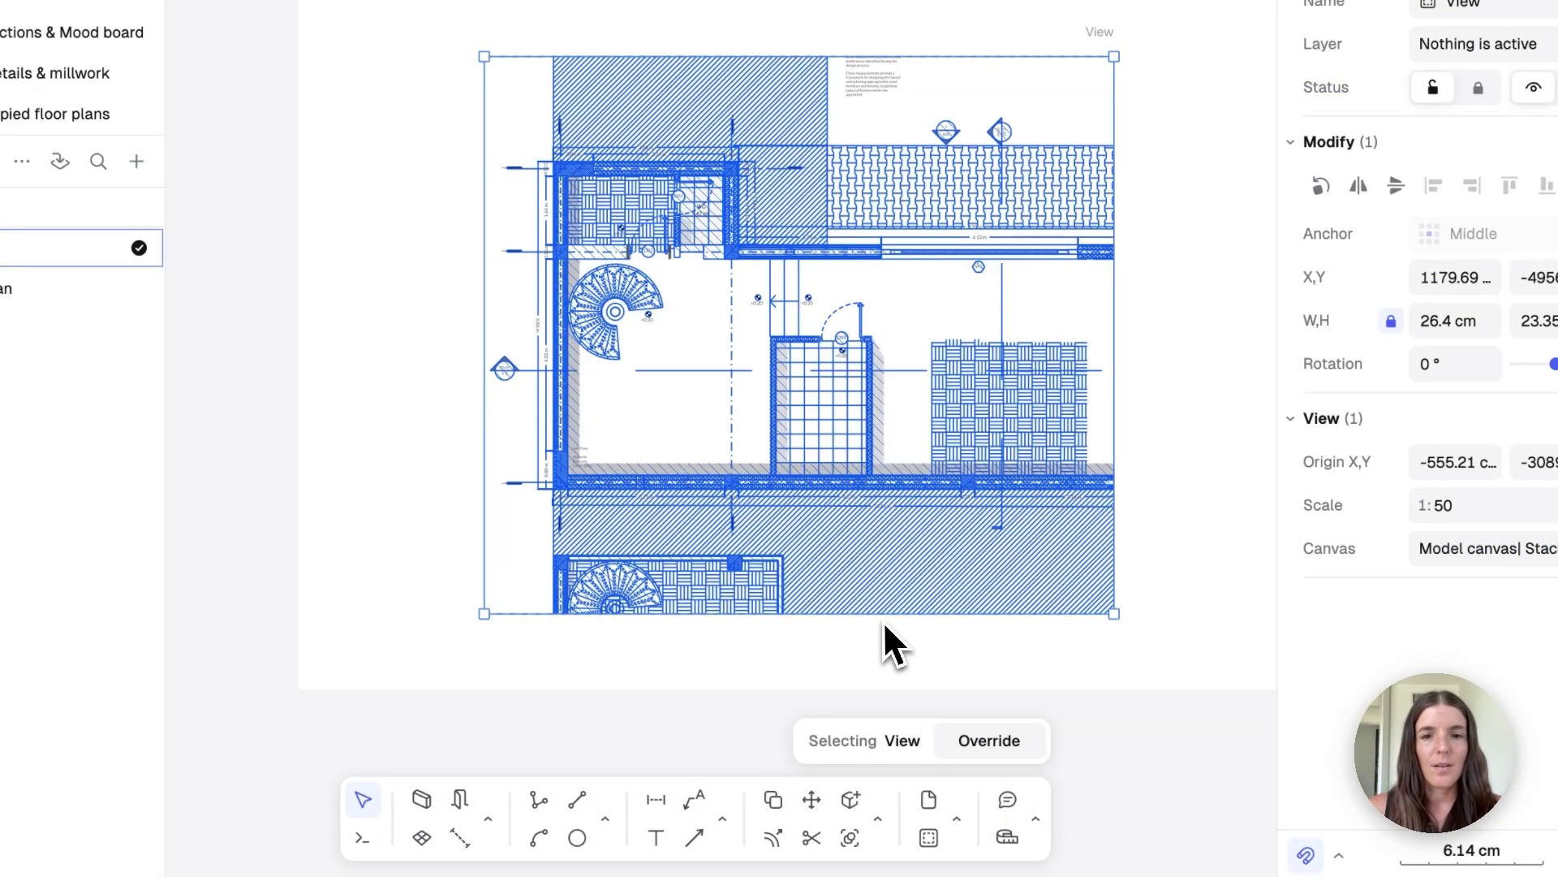
left_click_drag(883, 618, 893, 400)
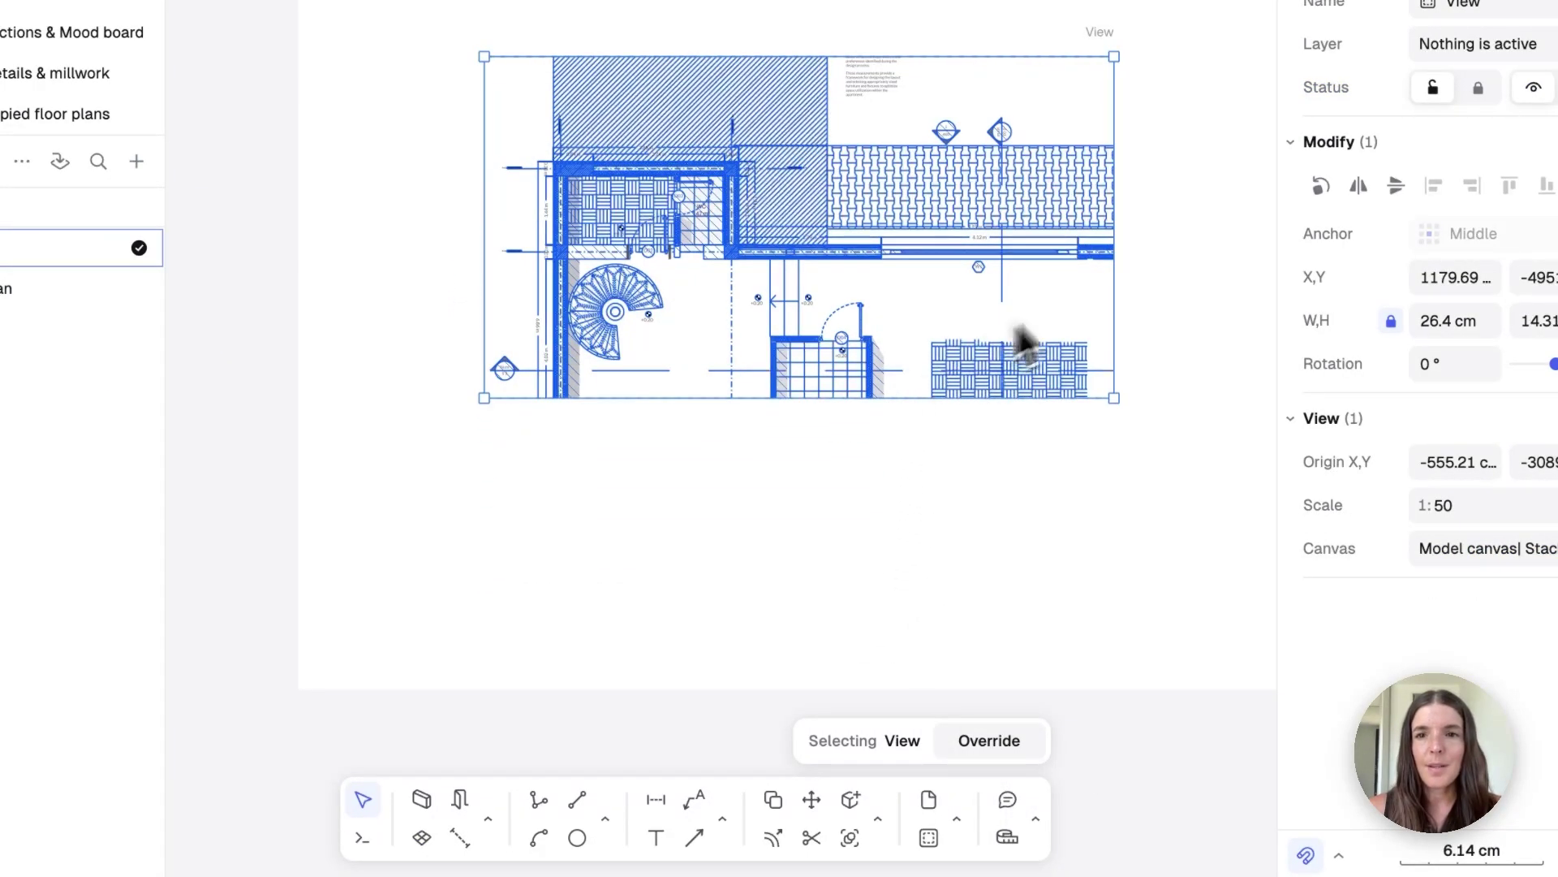
left_click_drag(1115, 291, 748, 323)
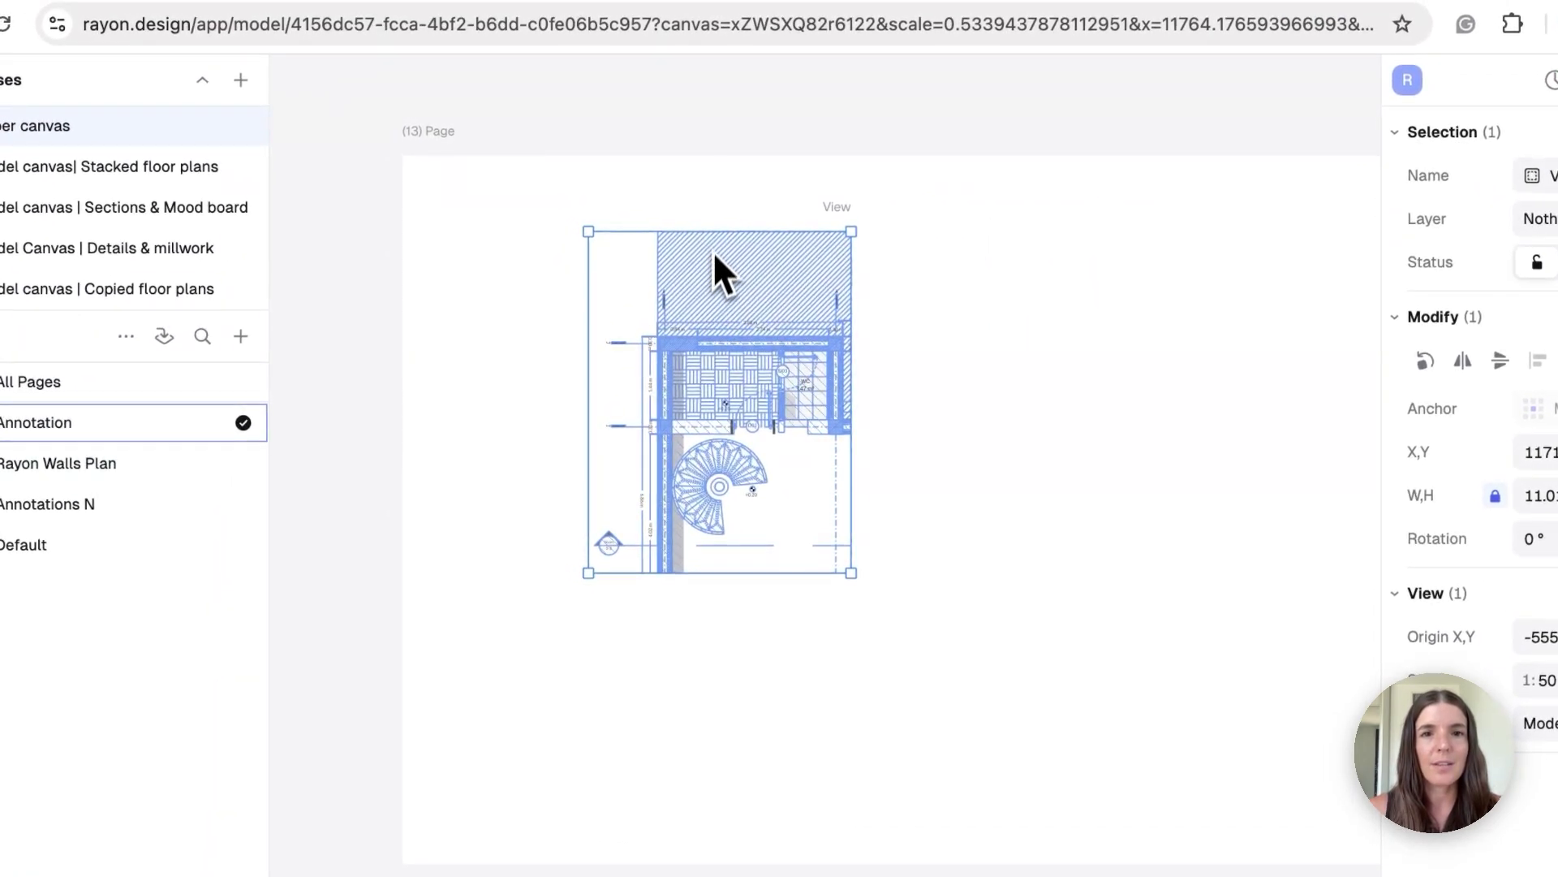
left_click_drag(714, 240, 712, 281)
Move the cropped staircase view to the right side of page 13.
scroll(990, 493, "right", 3)
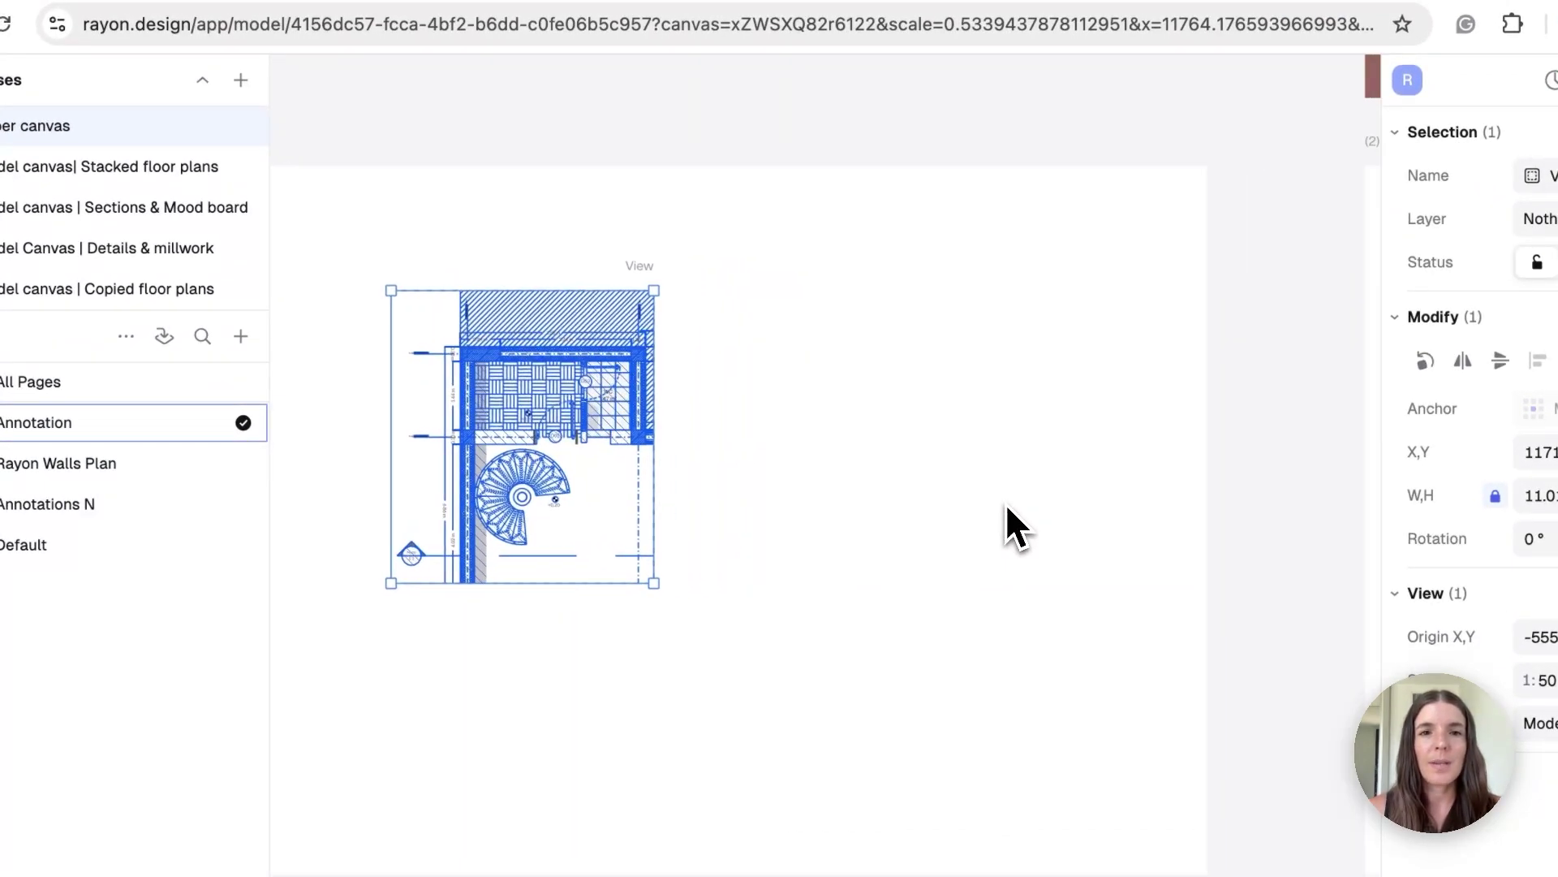
mouse_move(632, 354)
left_mouse_down()
mouse_move(967, 385)
mouse_move(1047, 422)
left_mouse_up()
scroll(638, 430, "left", 2)
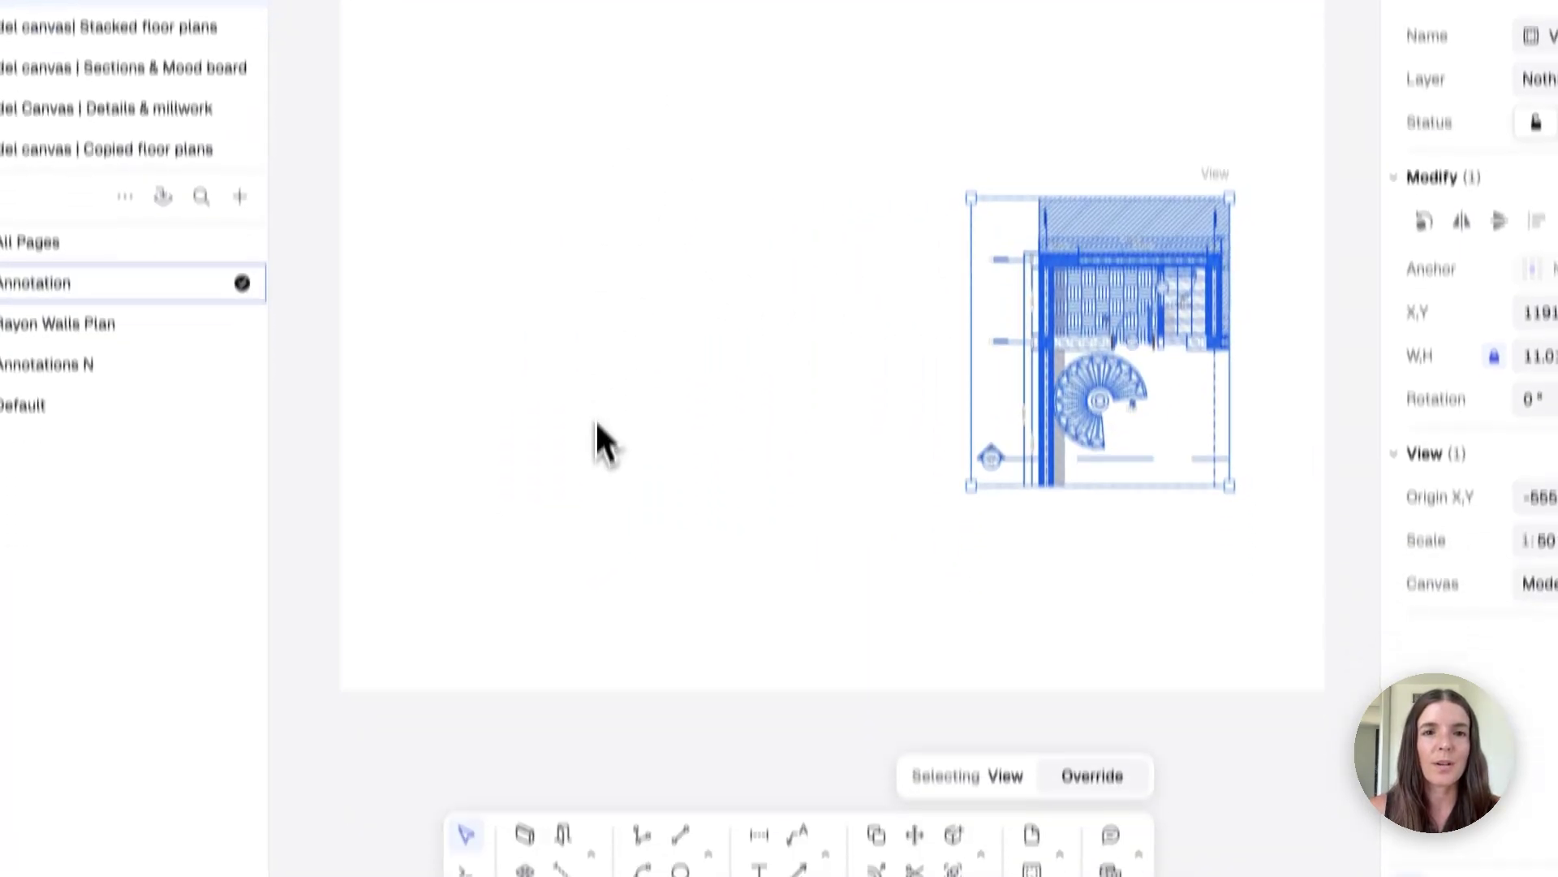
left_click(598, 582)
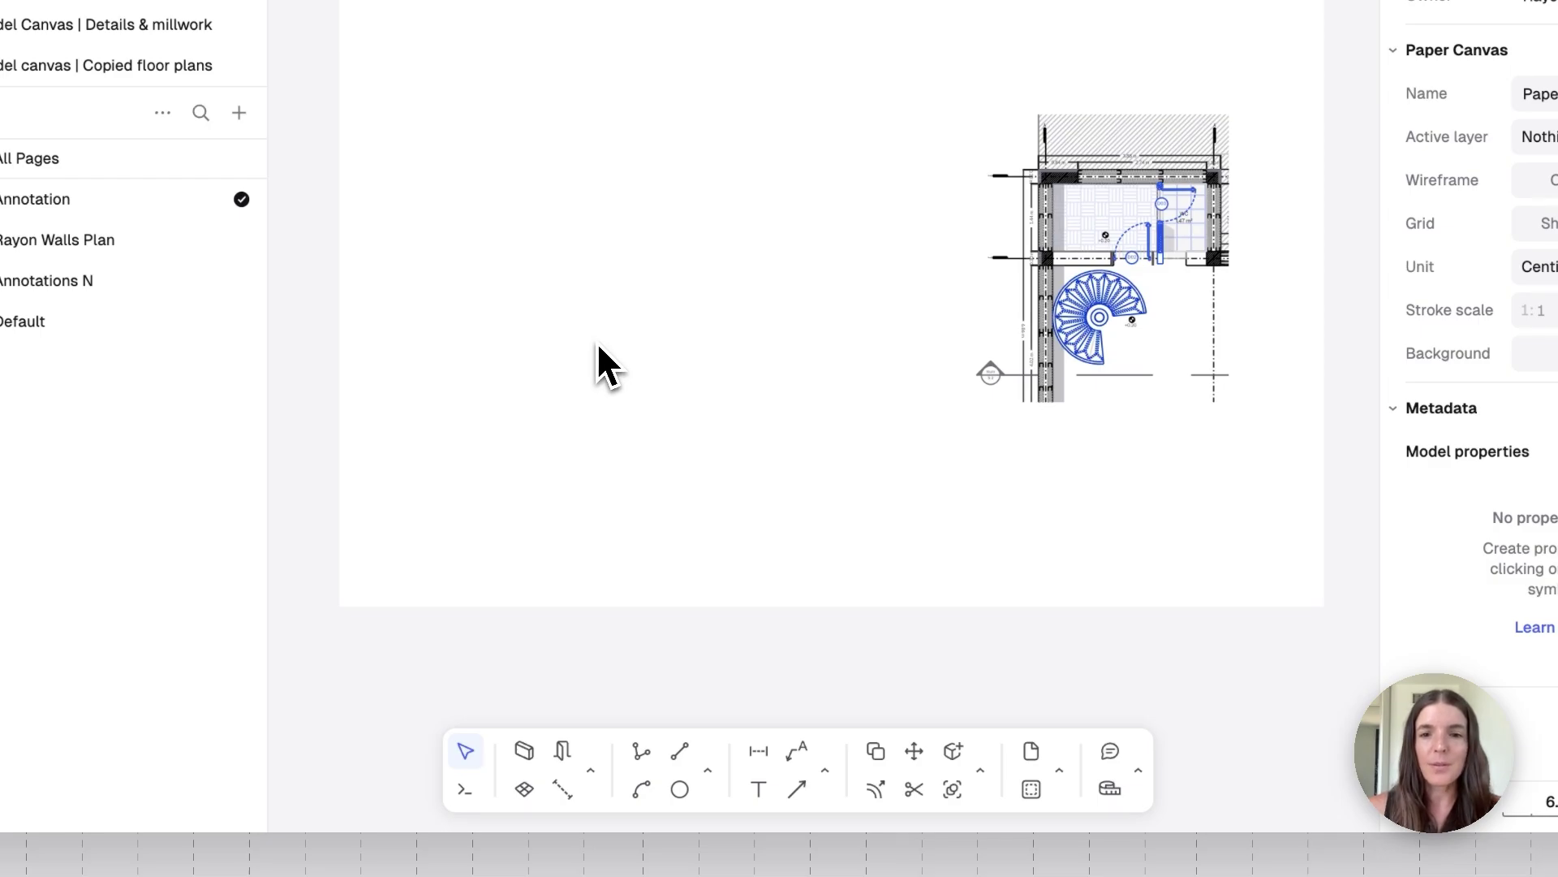
Start a new view sourced from Model Canvas | Details & millwork and set its top-left corner.
left_click(1031, 789)
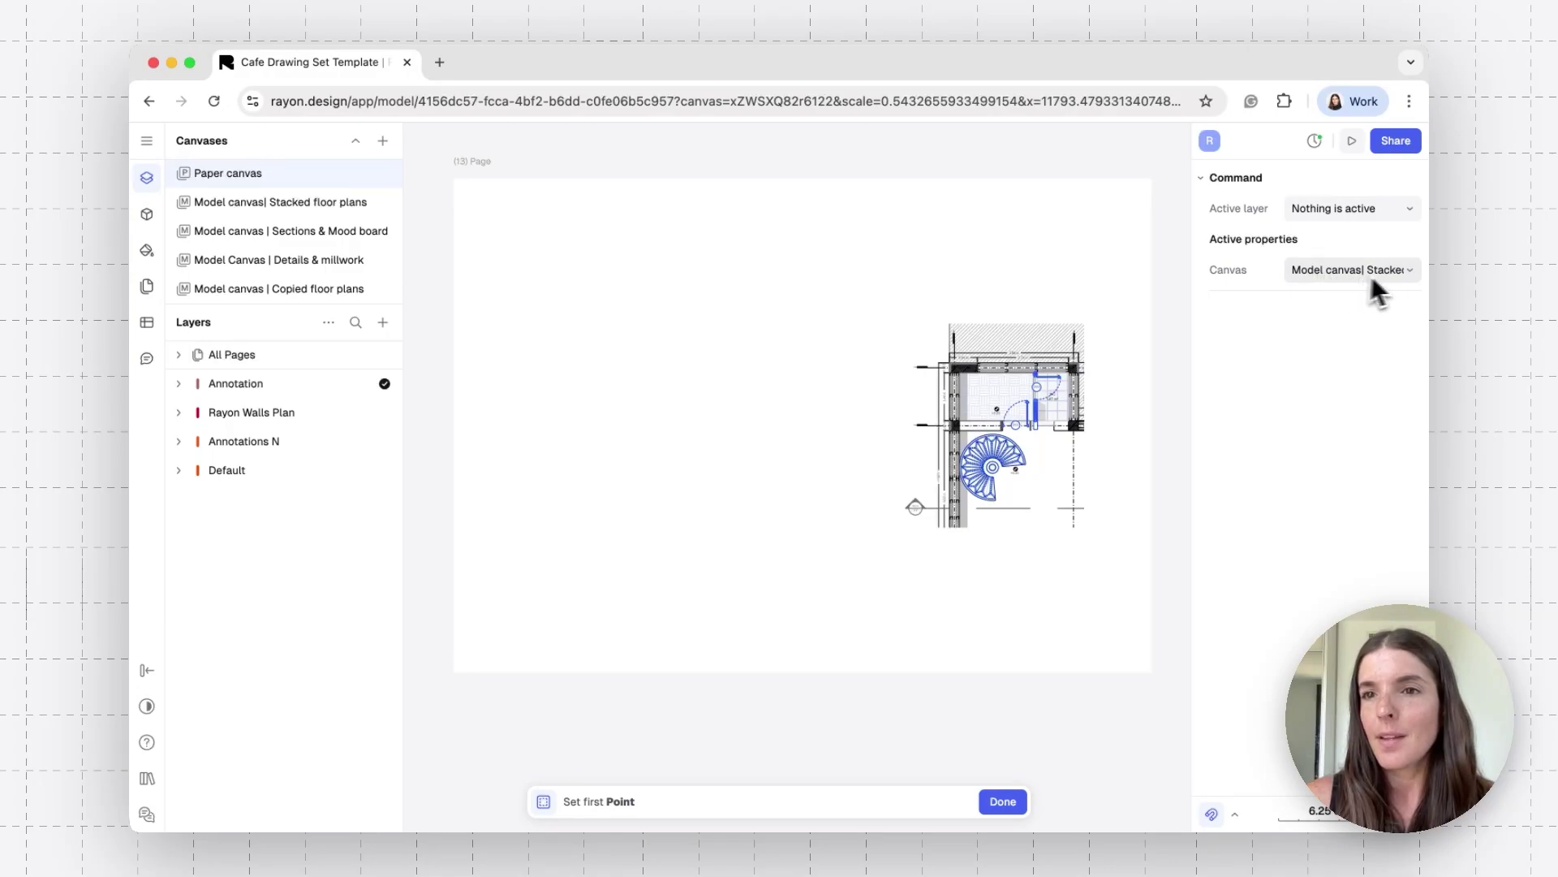
left_click(1410, 270)
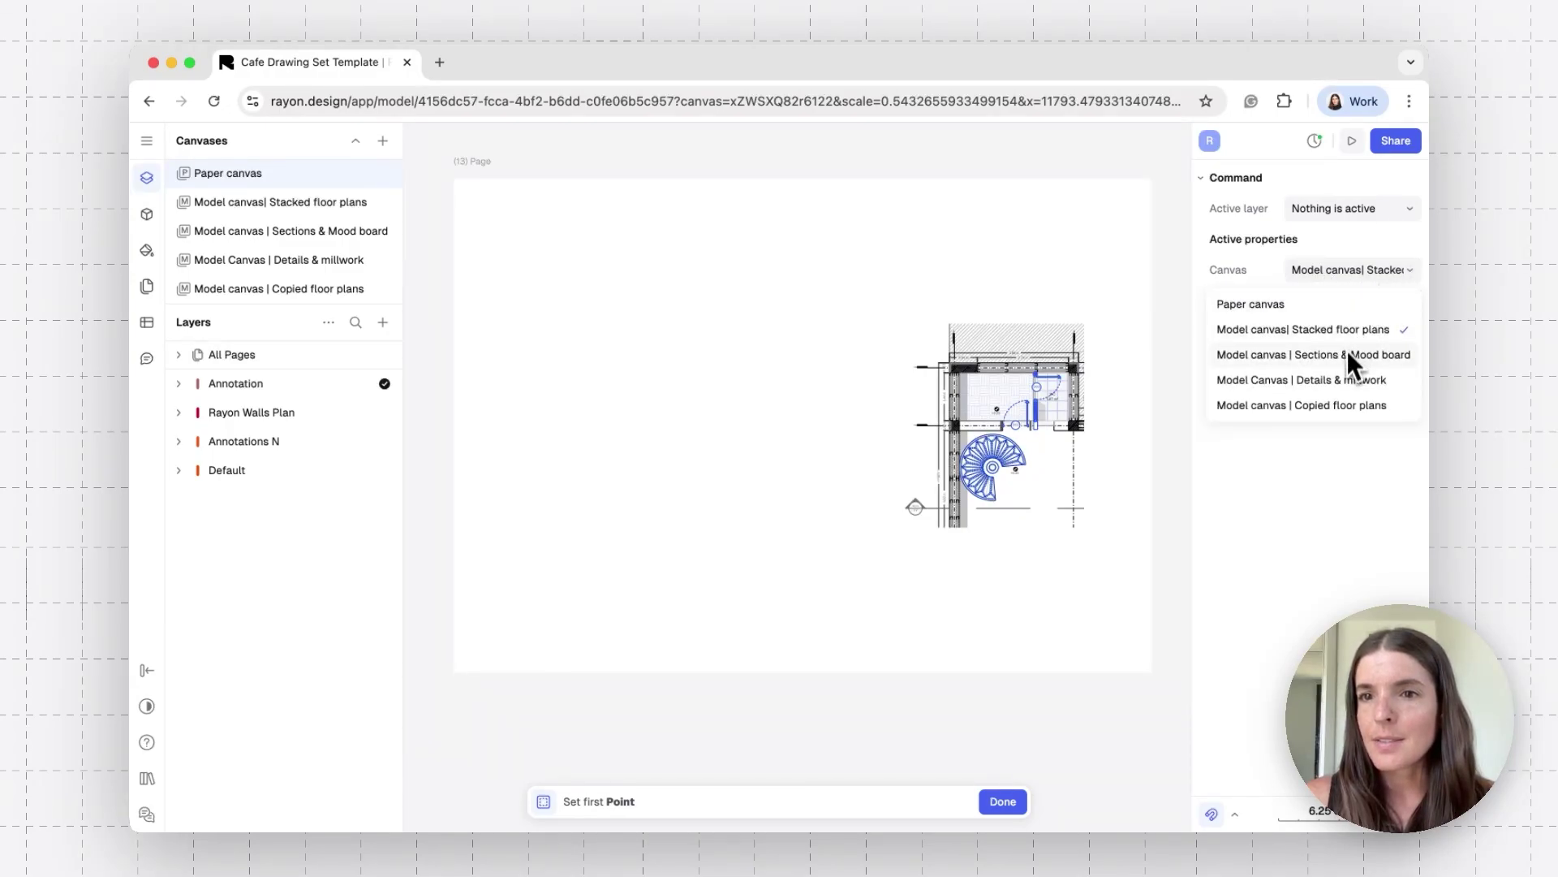
left_click(1343, 380)
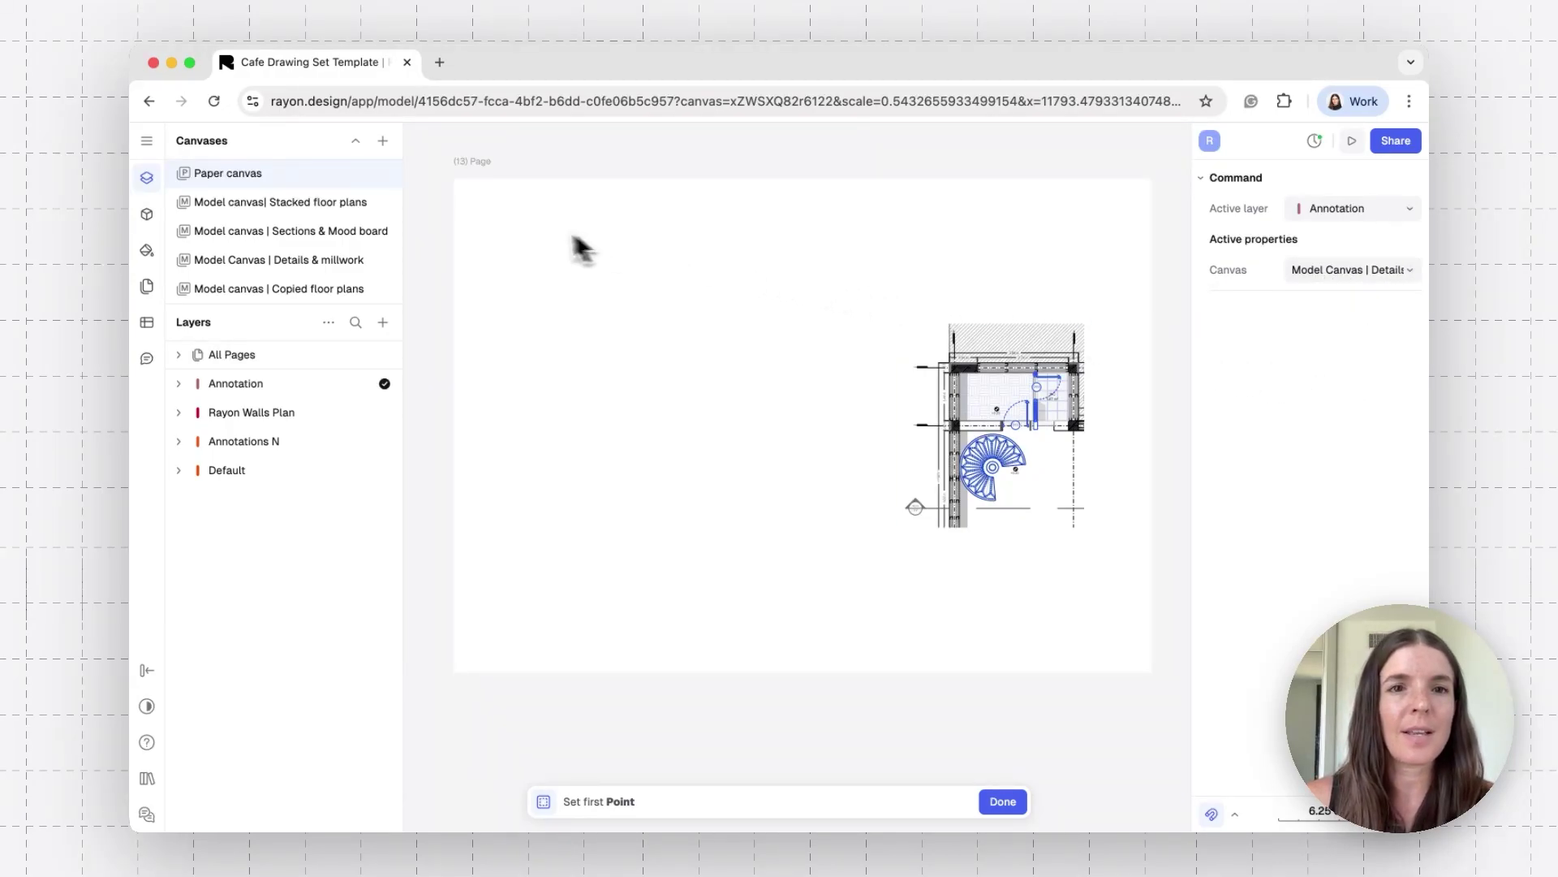
left_click(494, 207)
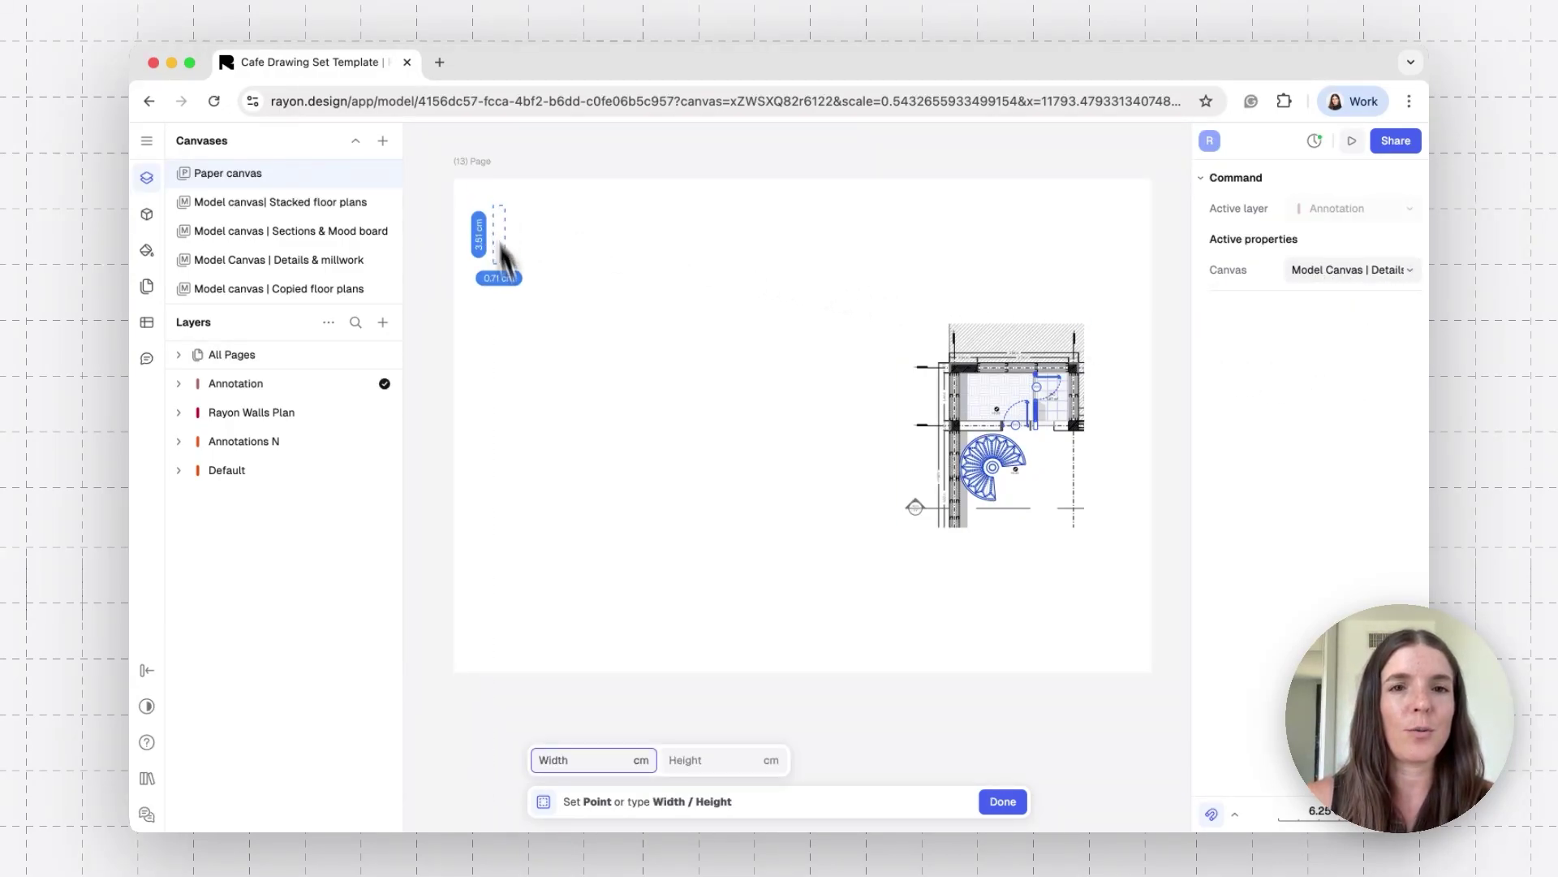
Place the new view's opposite corner and enter override mode on it.
left_click(884, 647)
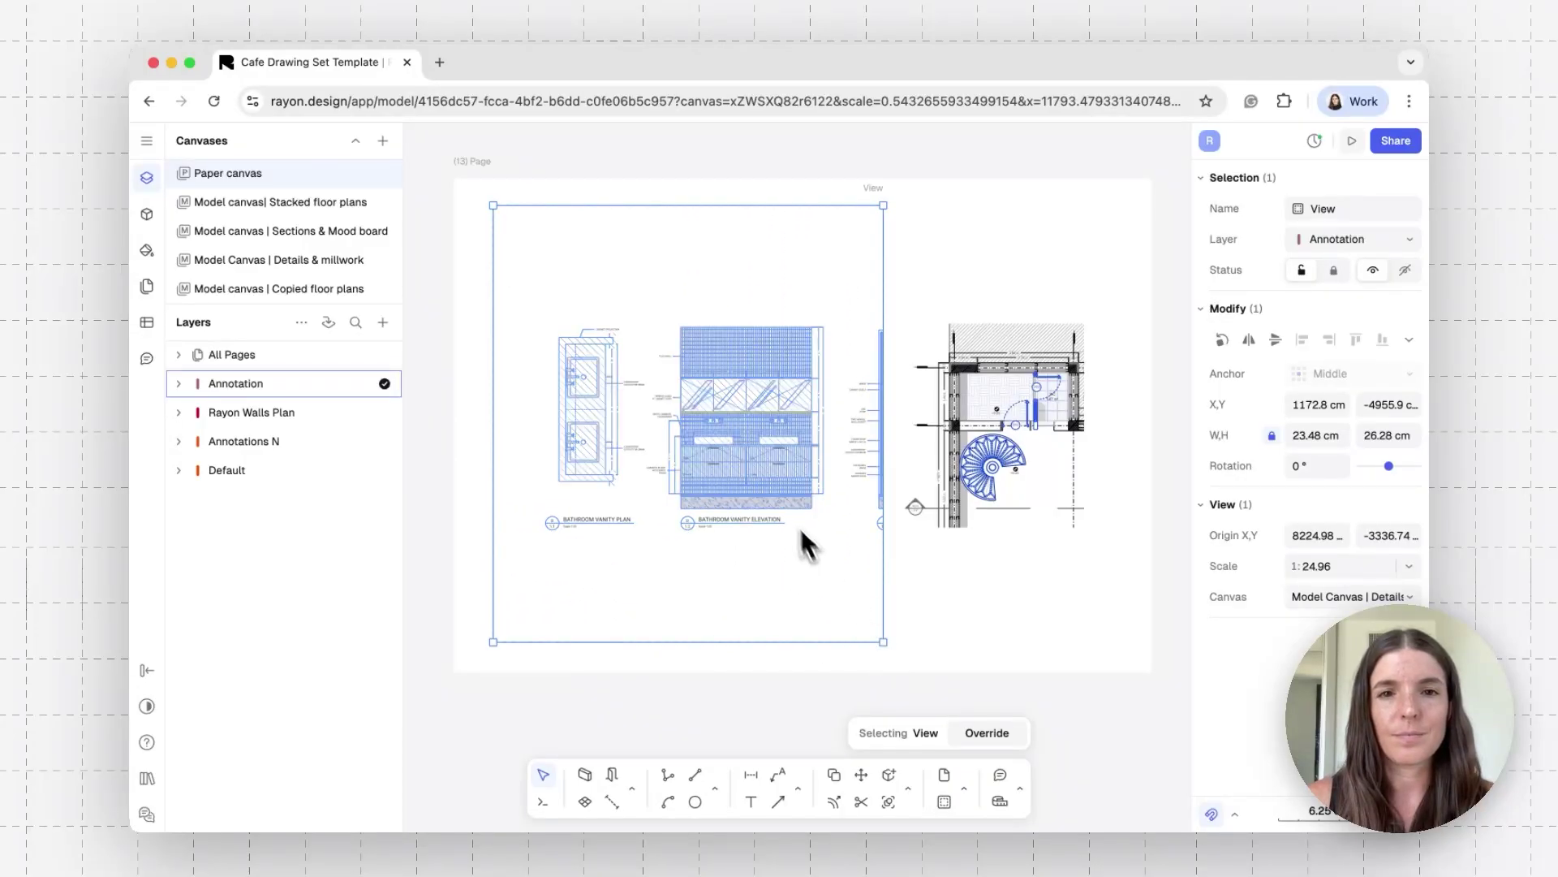
scroll(779, 521, "down", 3)
scroll(776, 500, "up", 3)
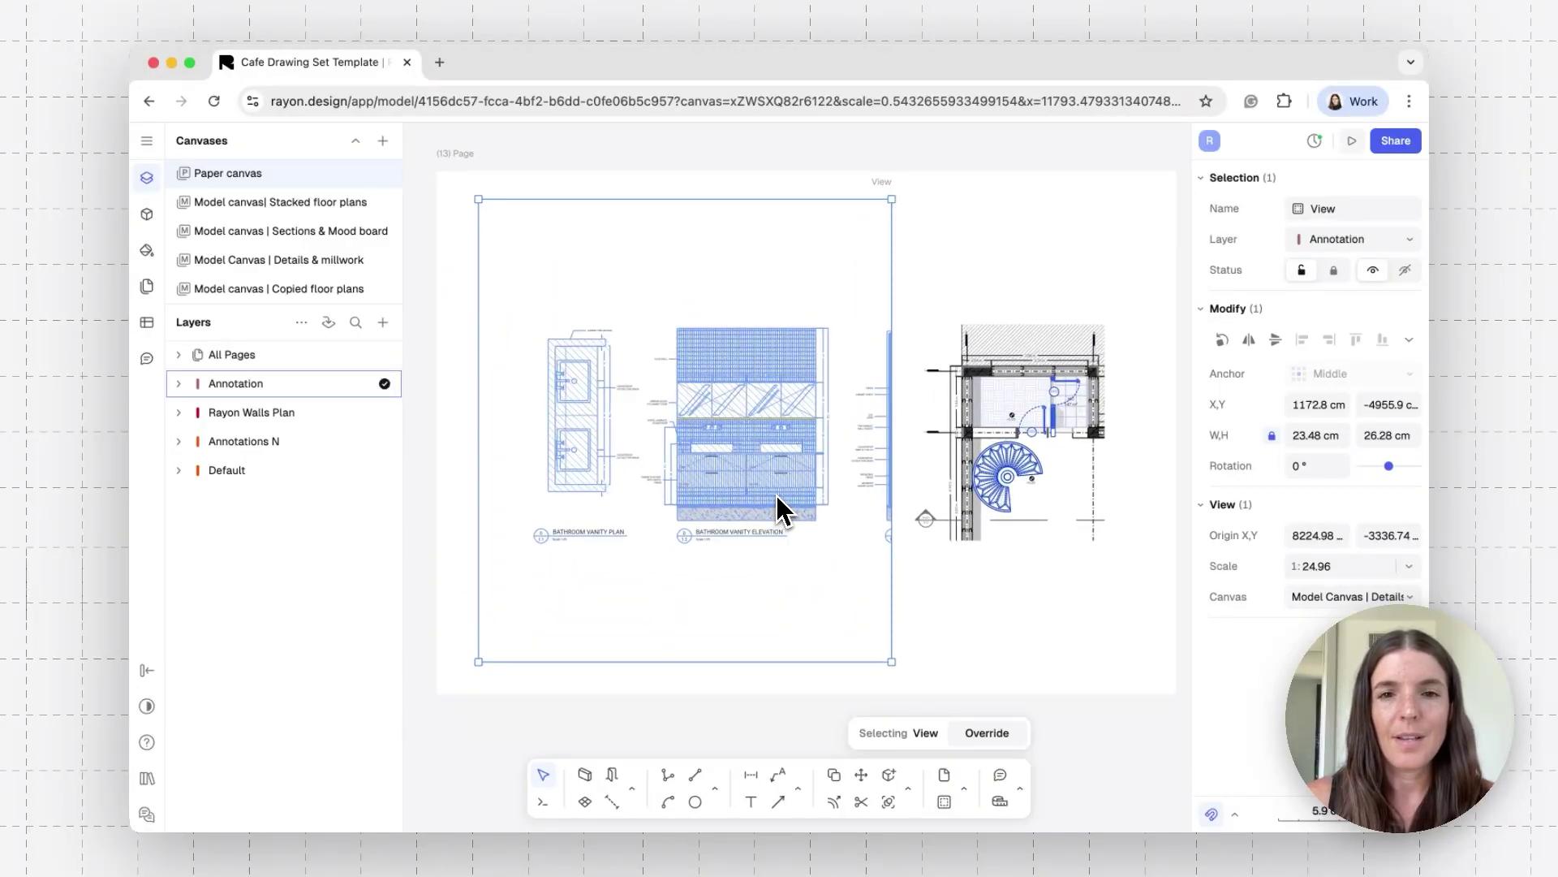
left_click(982, 733)
scroll(684, 523, "down", 5)
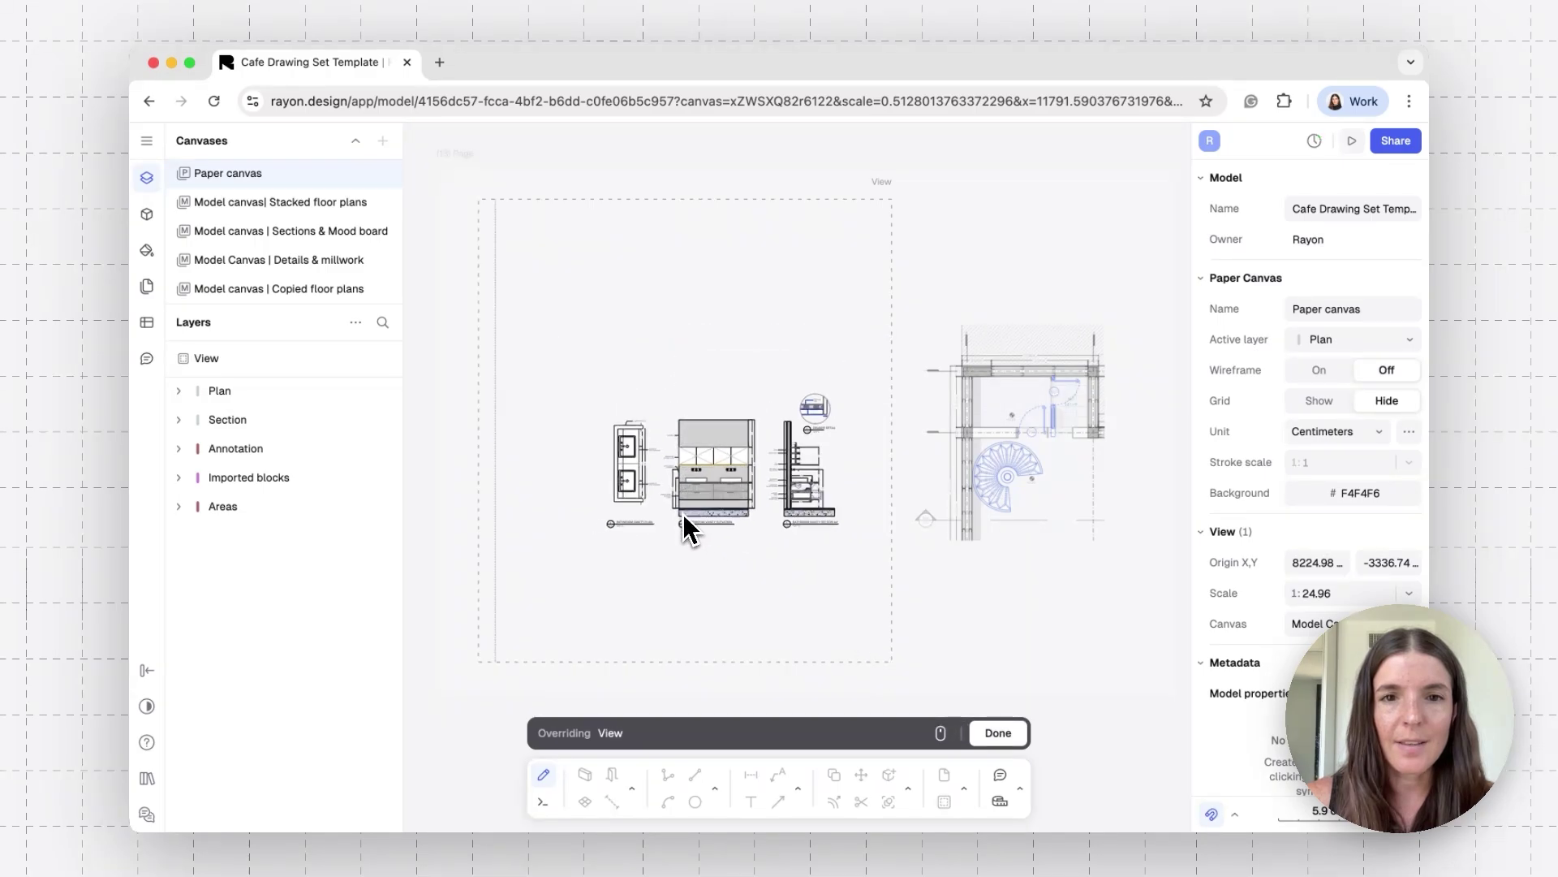
scroll(683, 517, "left", 5)
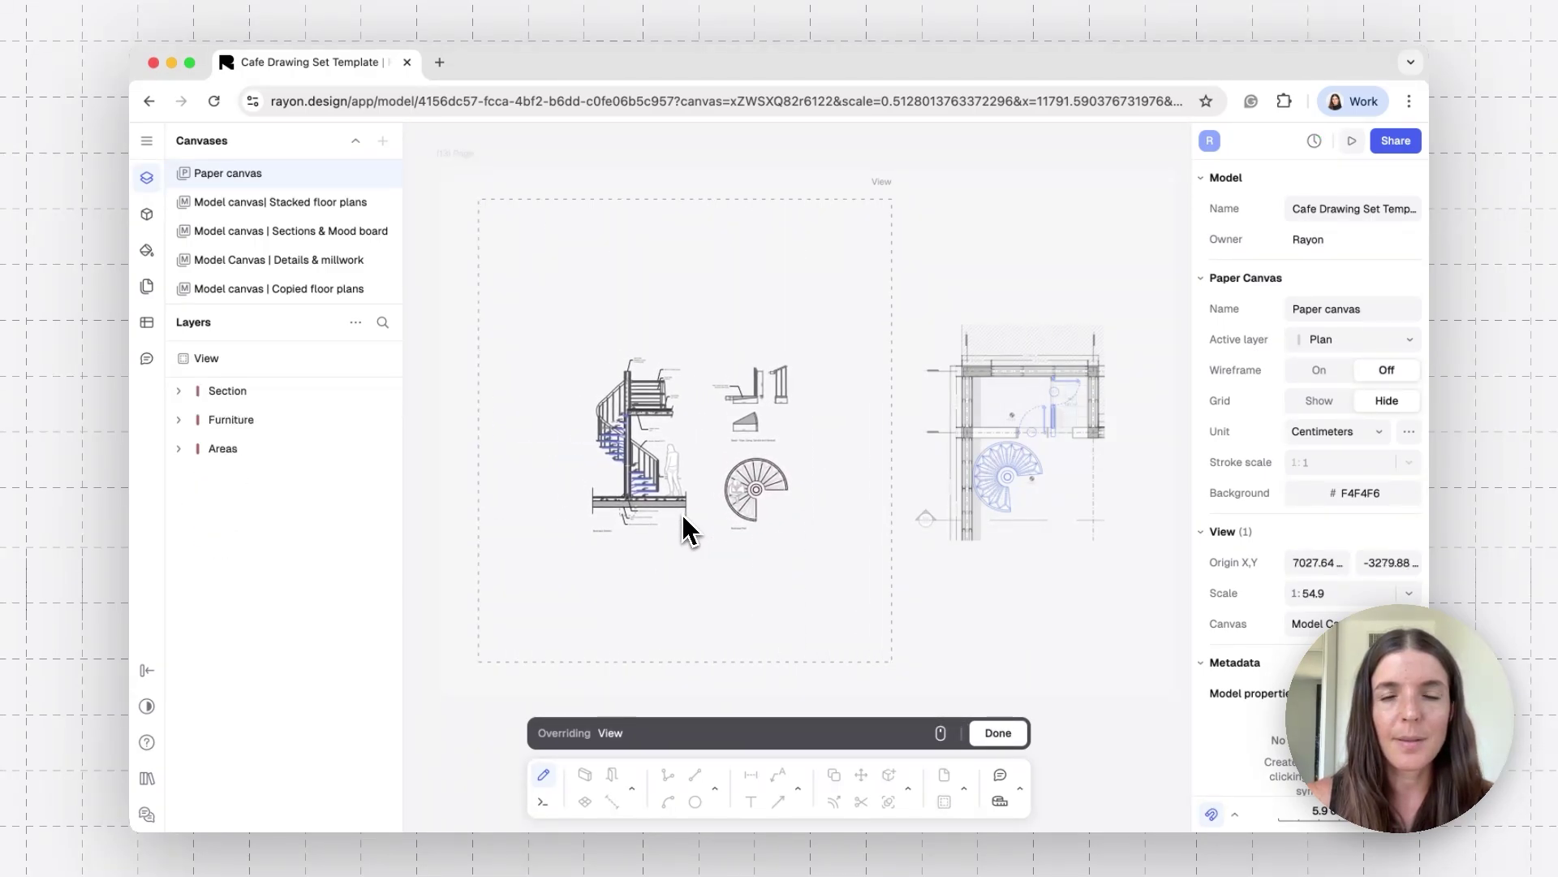
Set the Details & millwork view scale to 1:25, pan the stair details into place, and finish.
left_click(1409, 594)
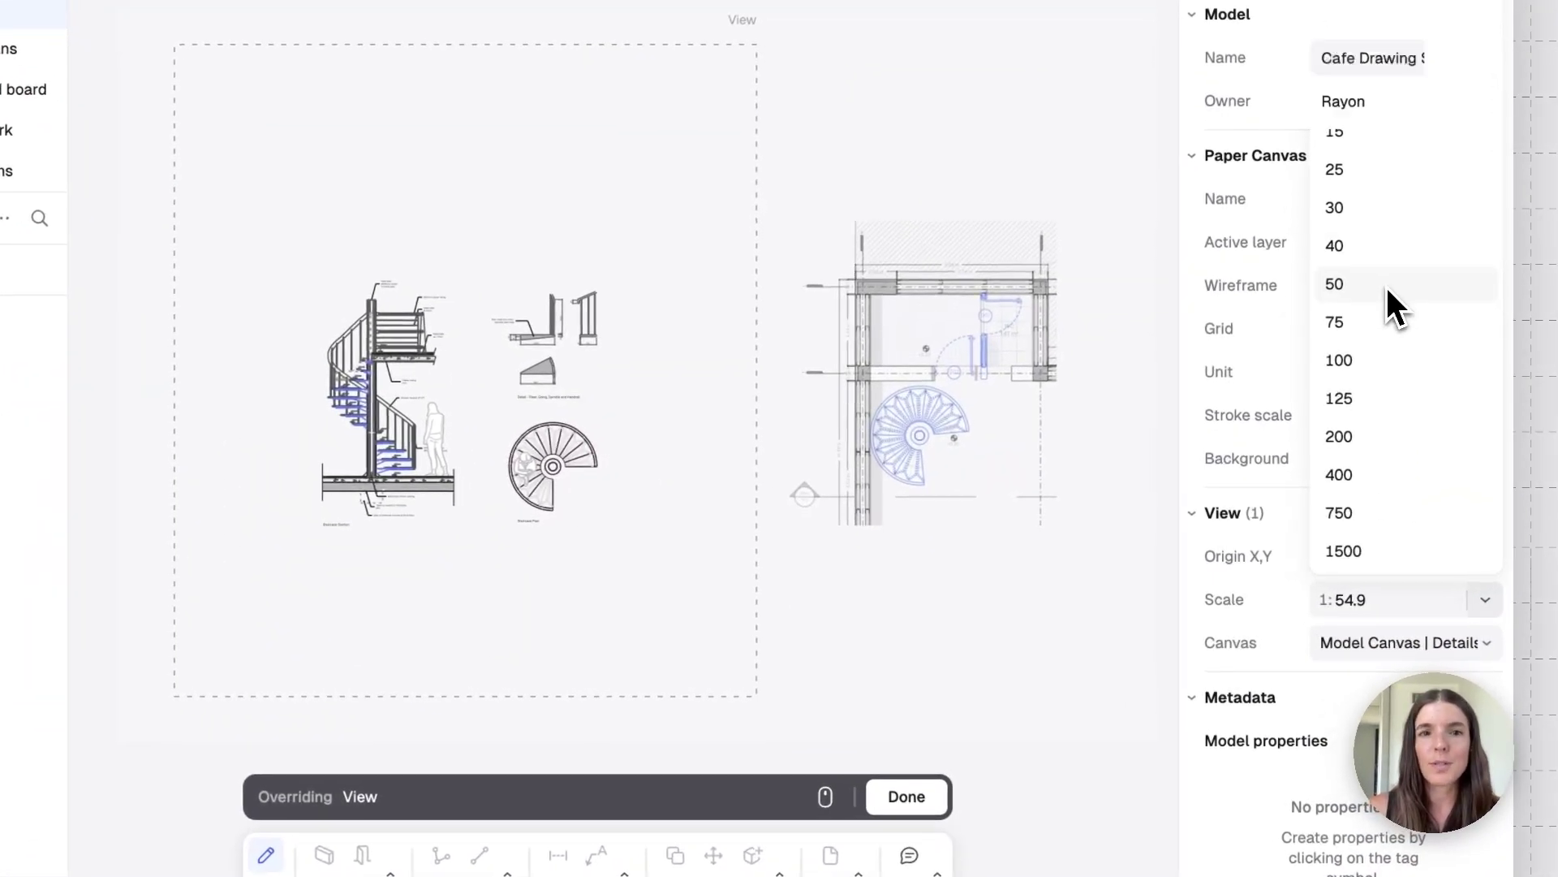
left_click(1338, 370)
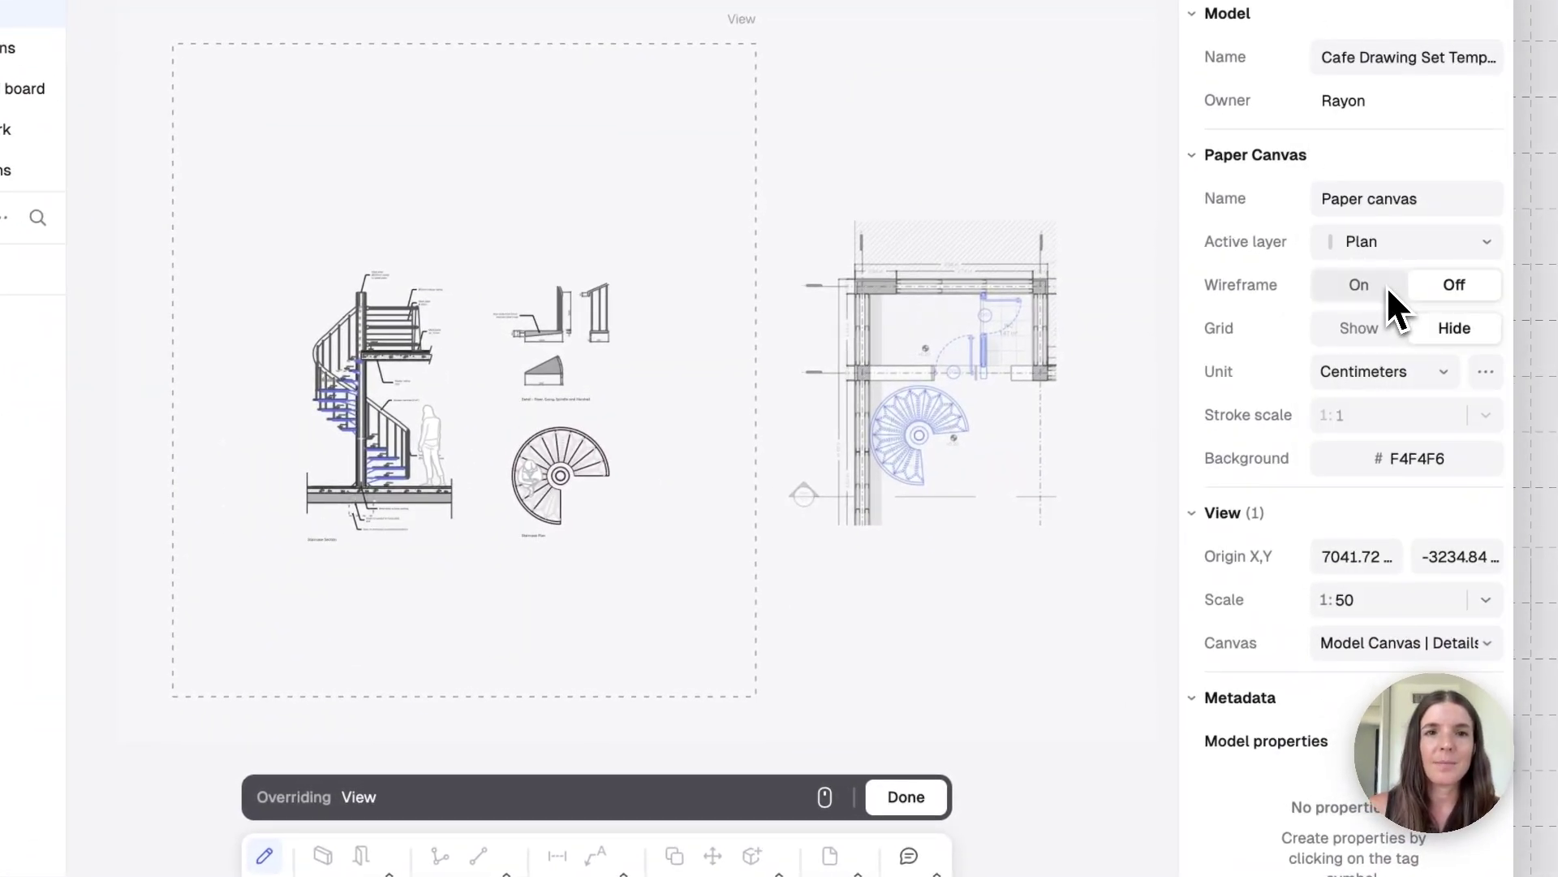
left_click(1485, 580)
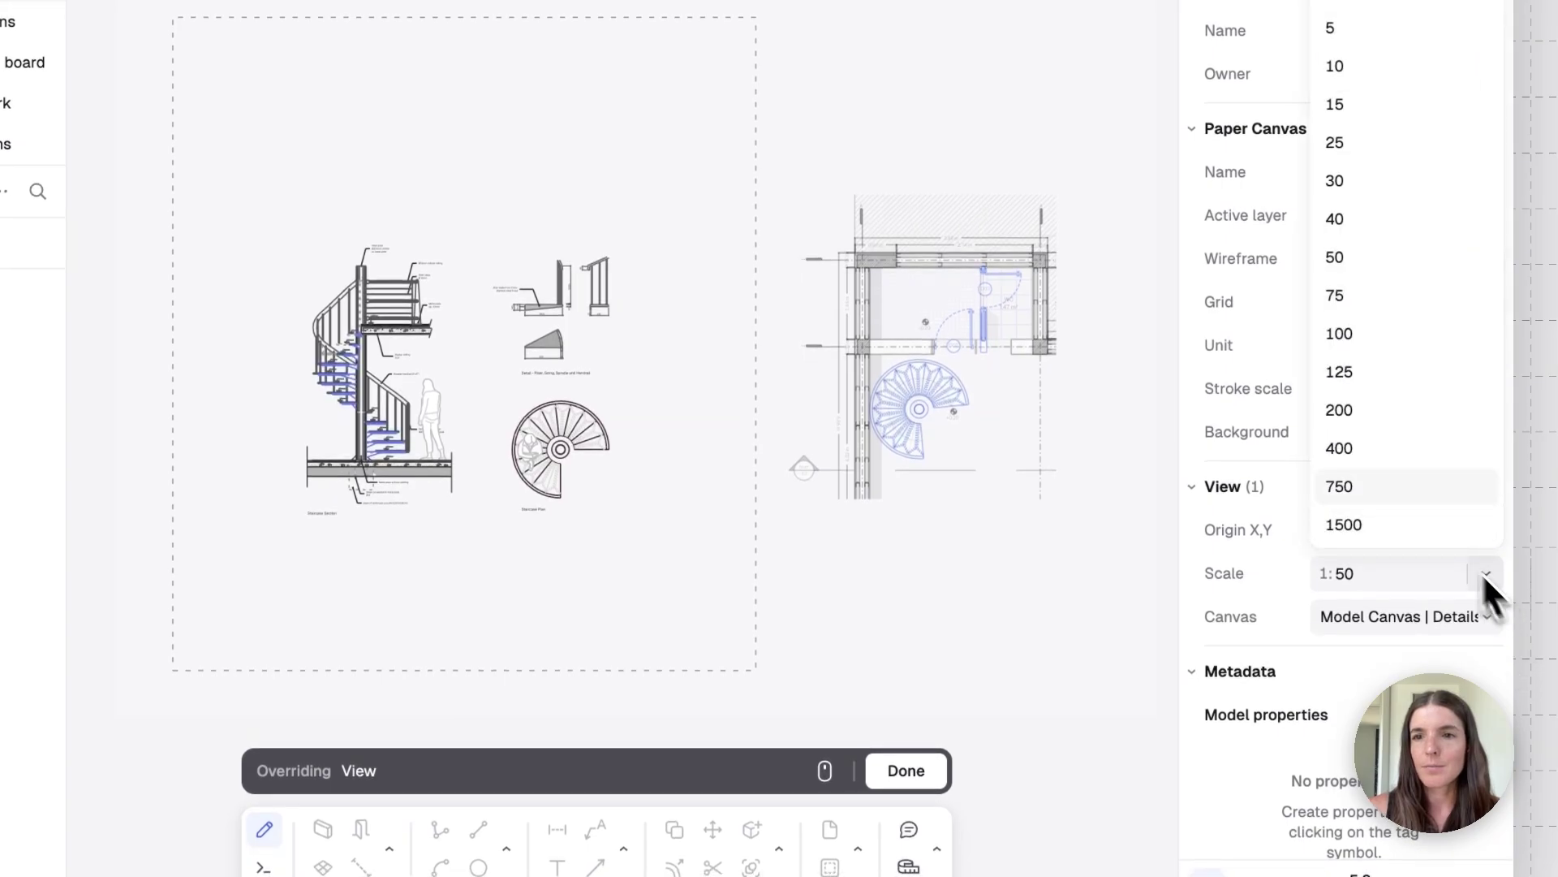
left_click(1354, 147)
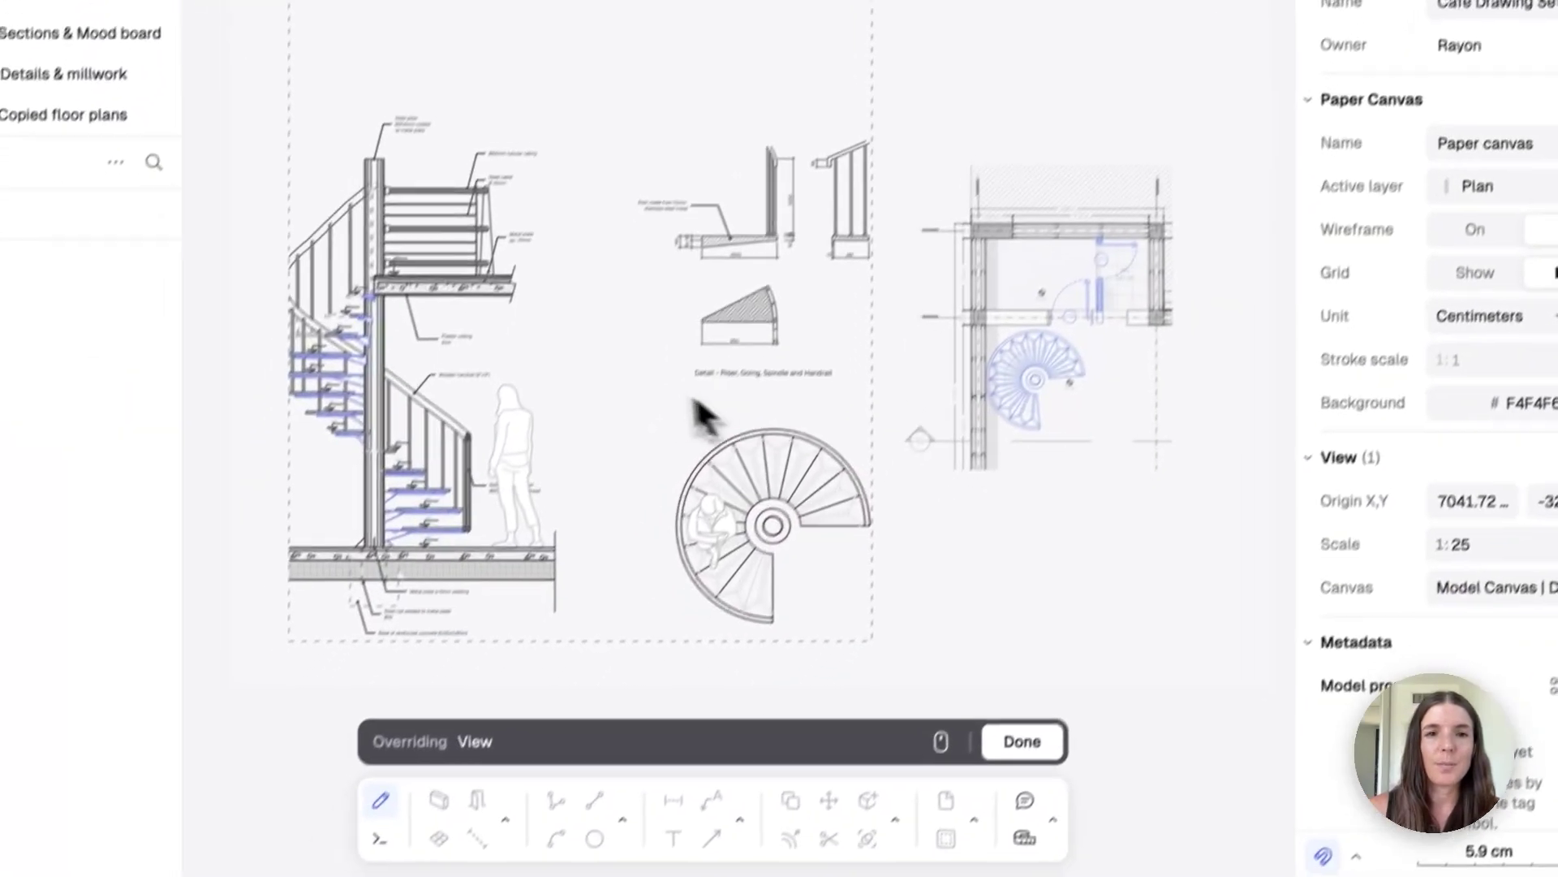
scroll(631, 353, "right", 2)
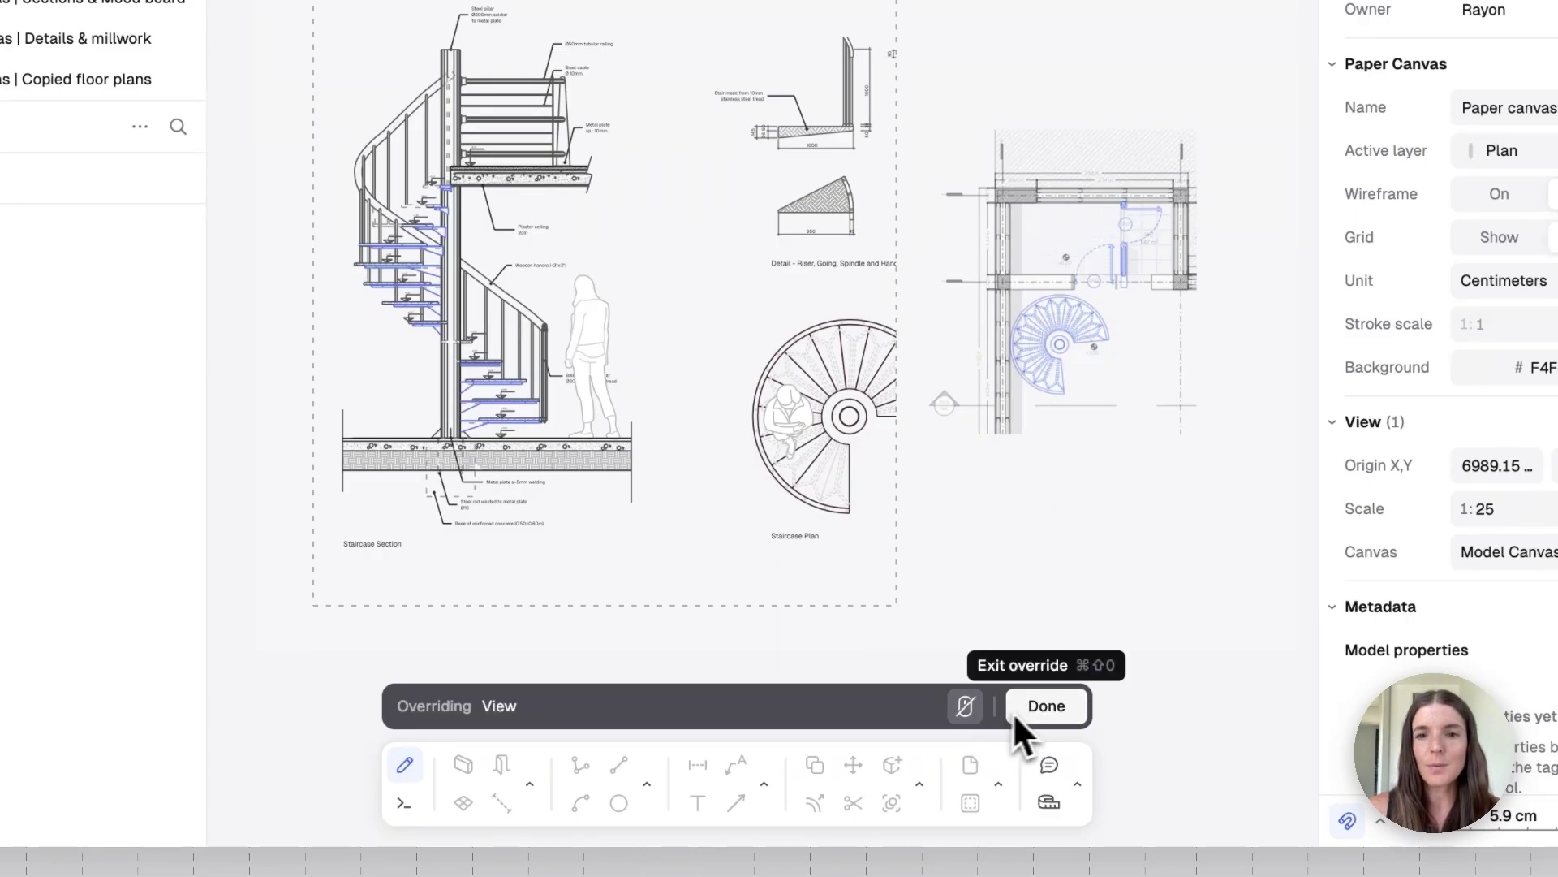
left_click(1037, 707)
Widen the staircase detail view to 26.38 cm and nudge it slightly left.
left_click_drag(907, 560, 986, 537)
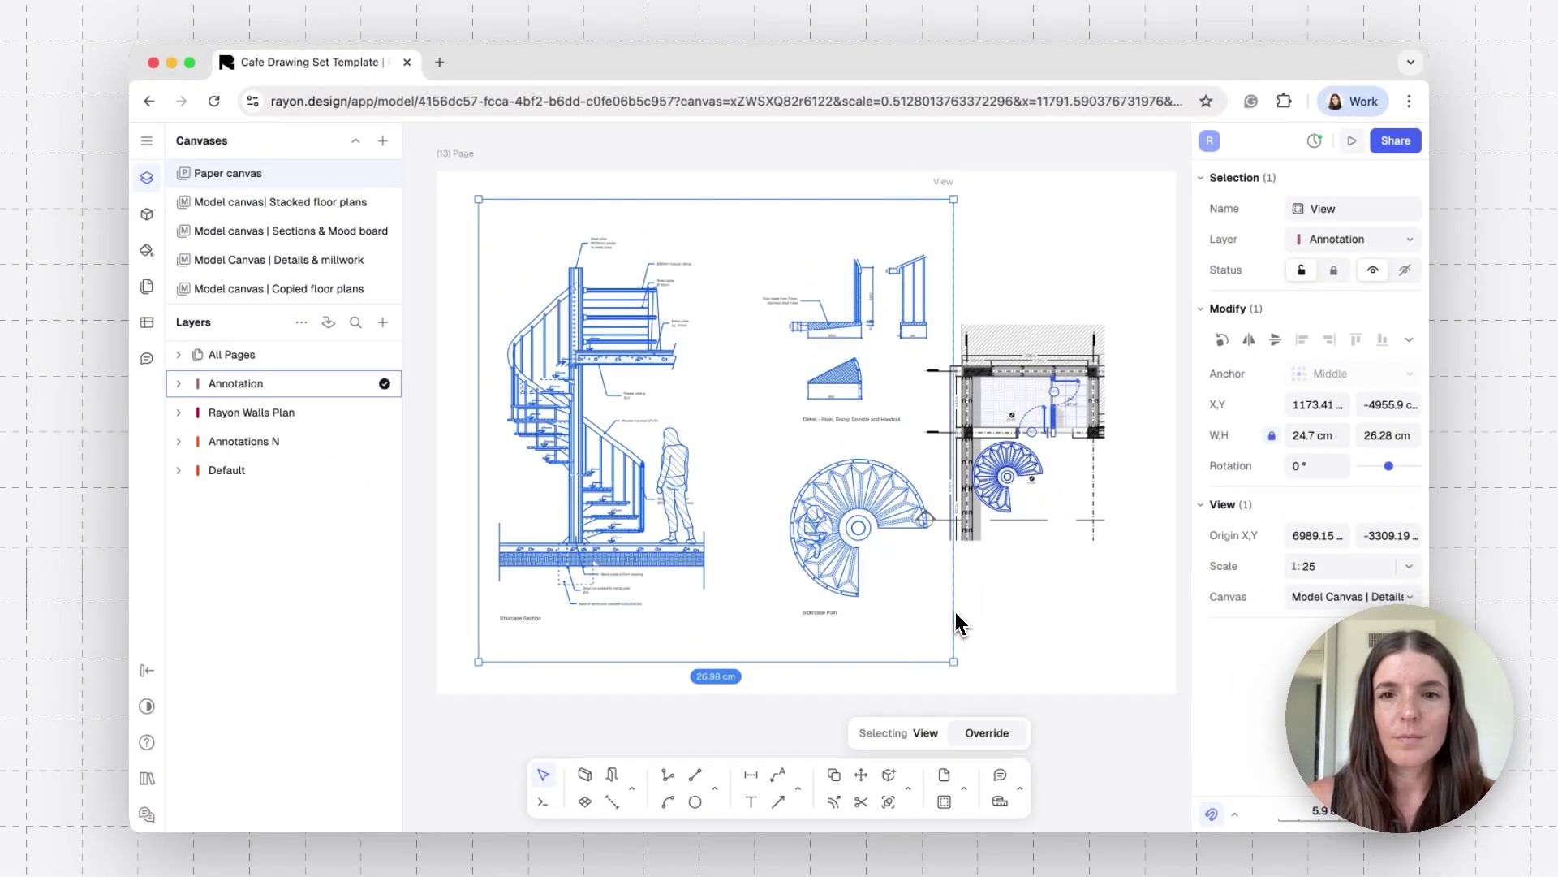
left_click_drag(956, 614, 945, 613)
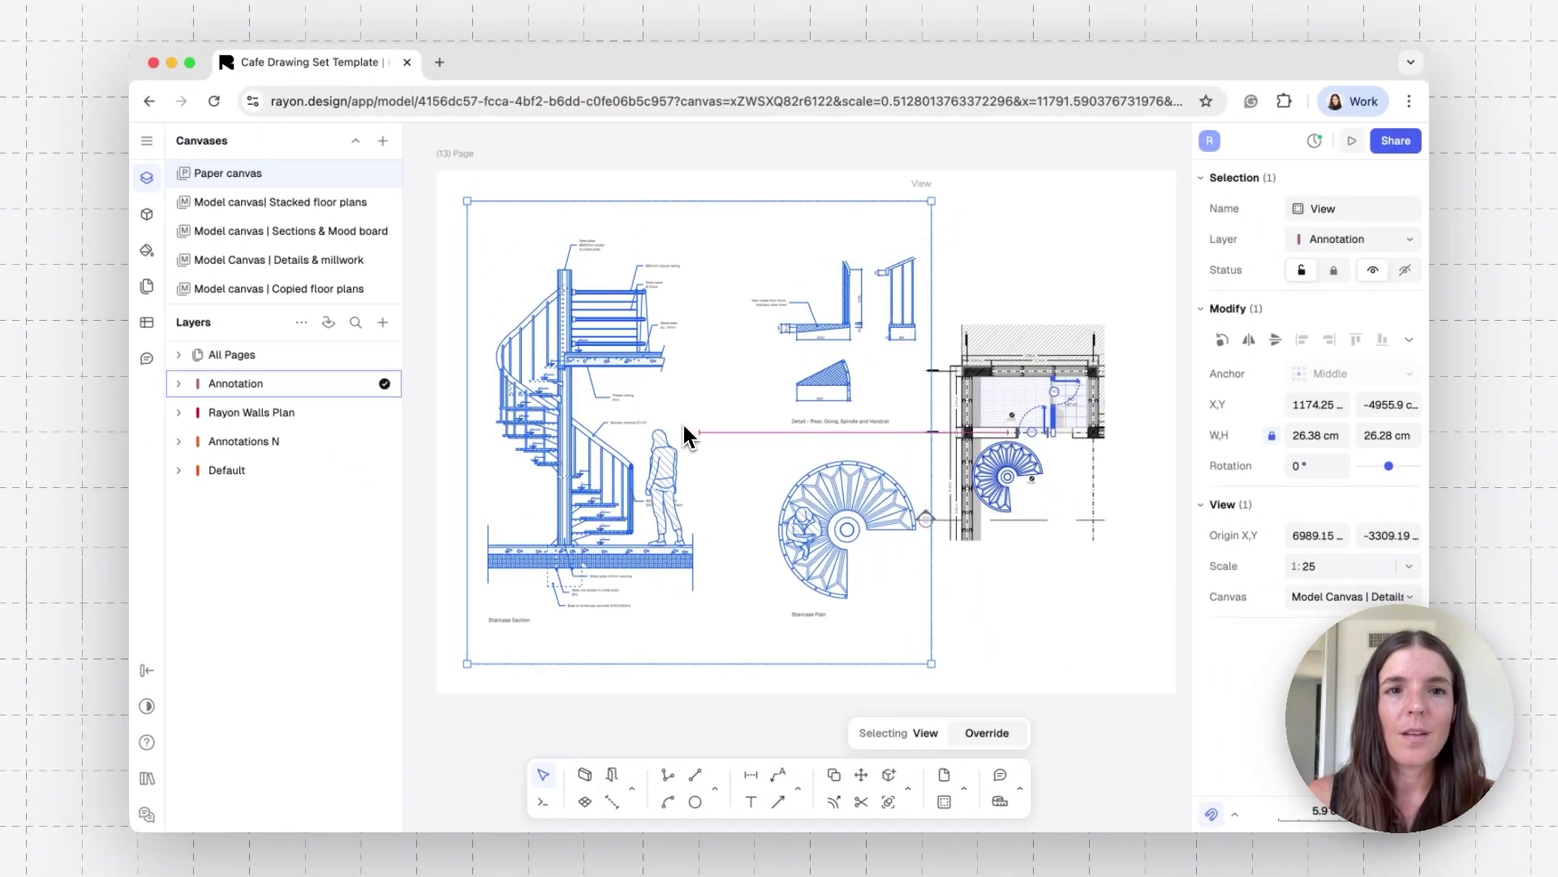
scroll(730, 475, "right", 2)
scroll(746, 490, "down", 2, "ctrl")
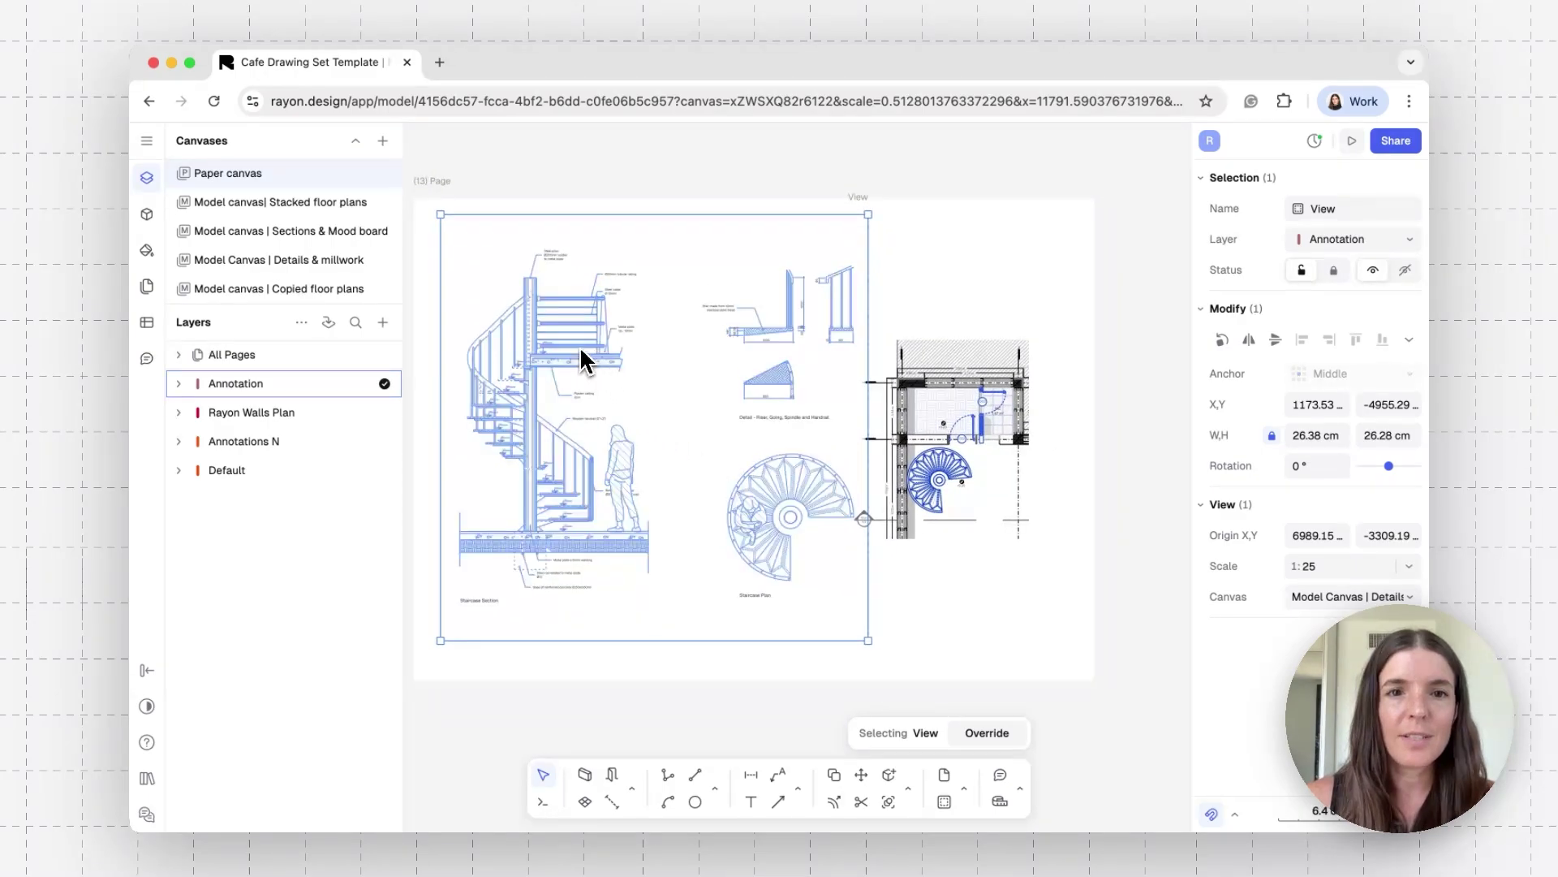
left_click_drag(578, 355, 572, 355)
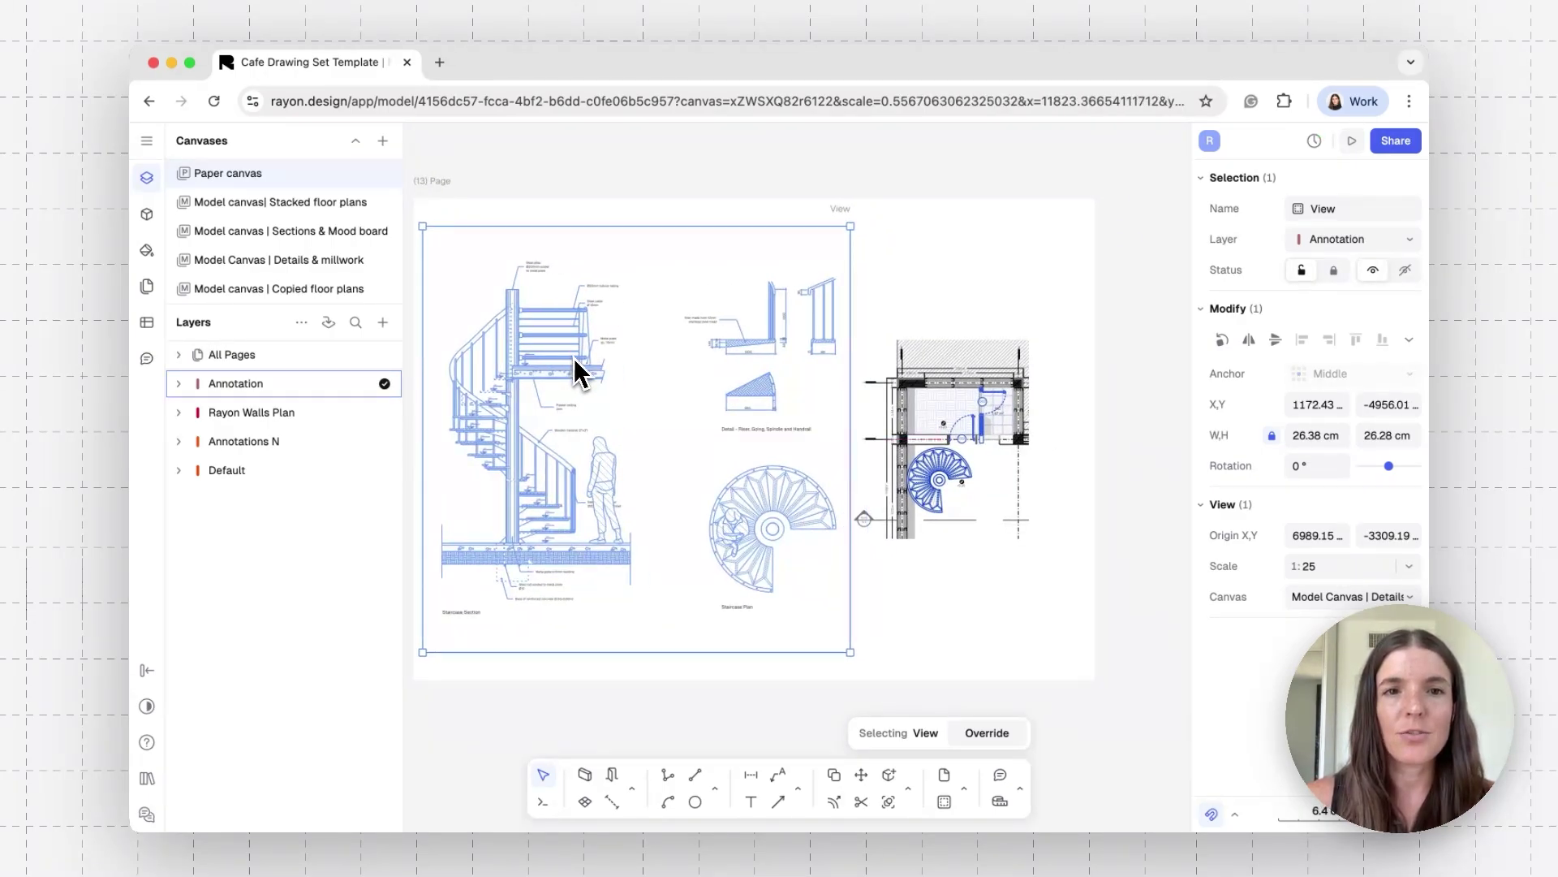
Shift the floor-plan view slightly right on the page and deselect it.
left_click(873, 473)
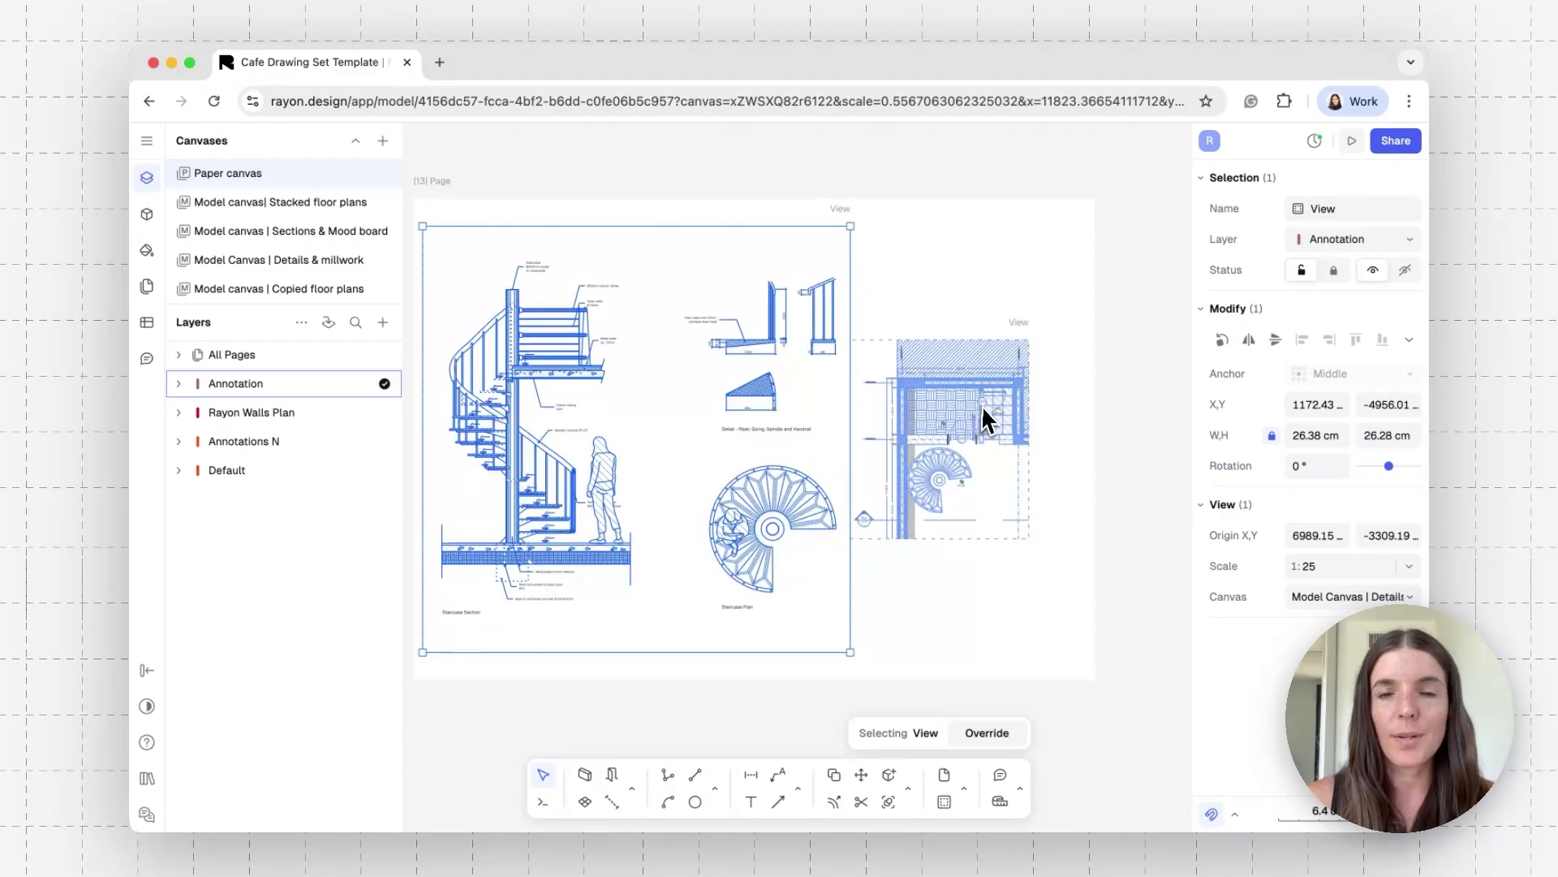
left_click_drag(963, 399, 991, 401)
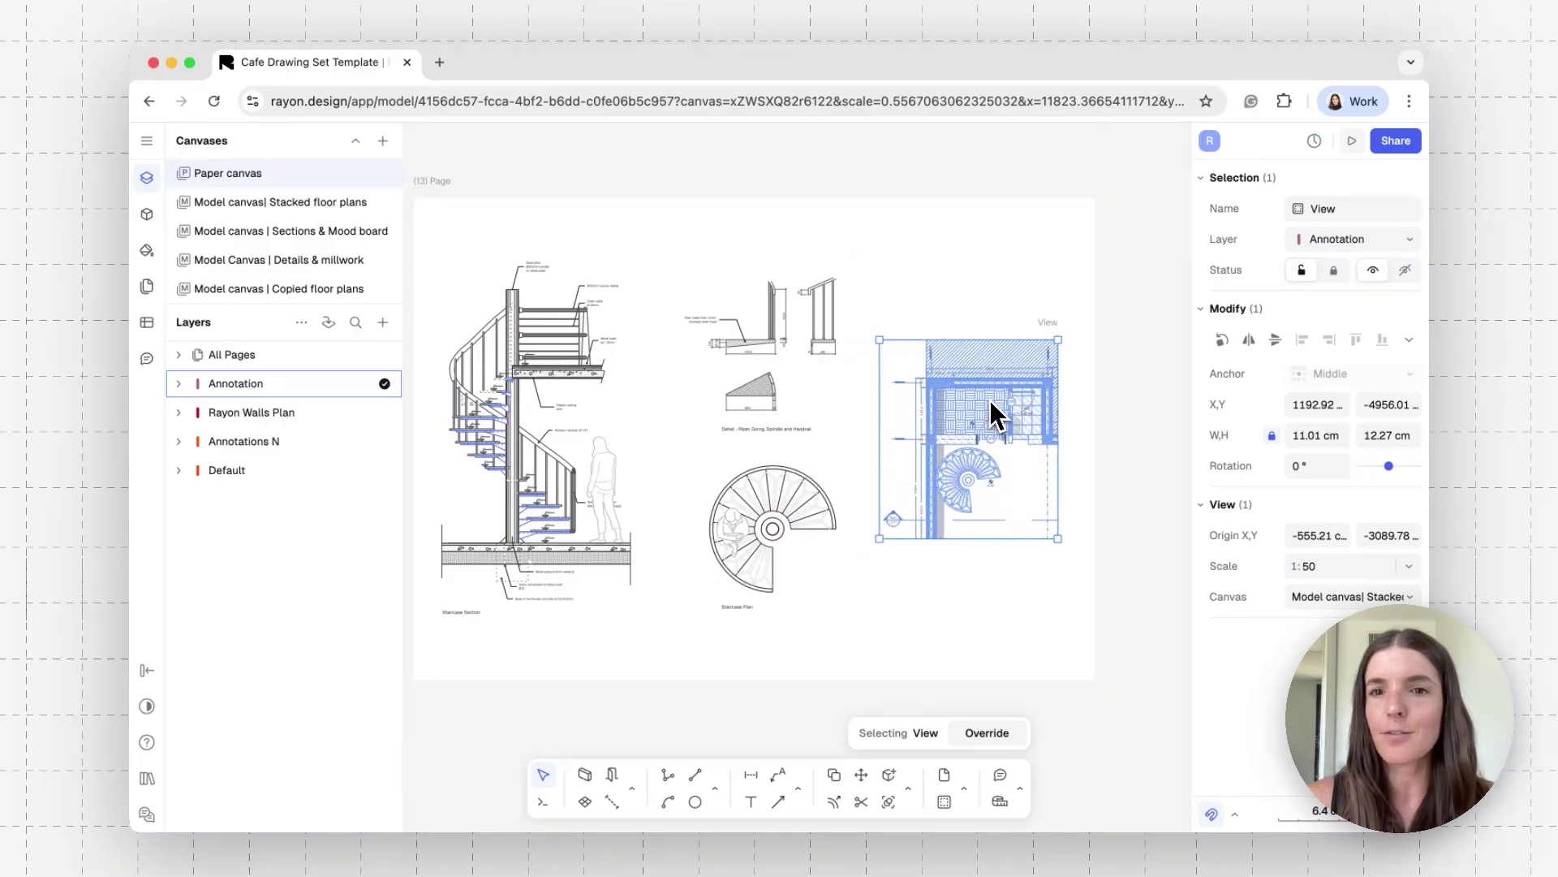
scroll(990, 401, "left", 2)
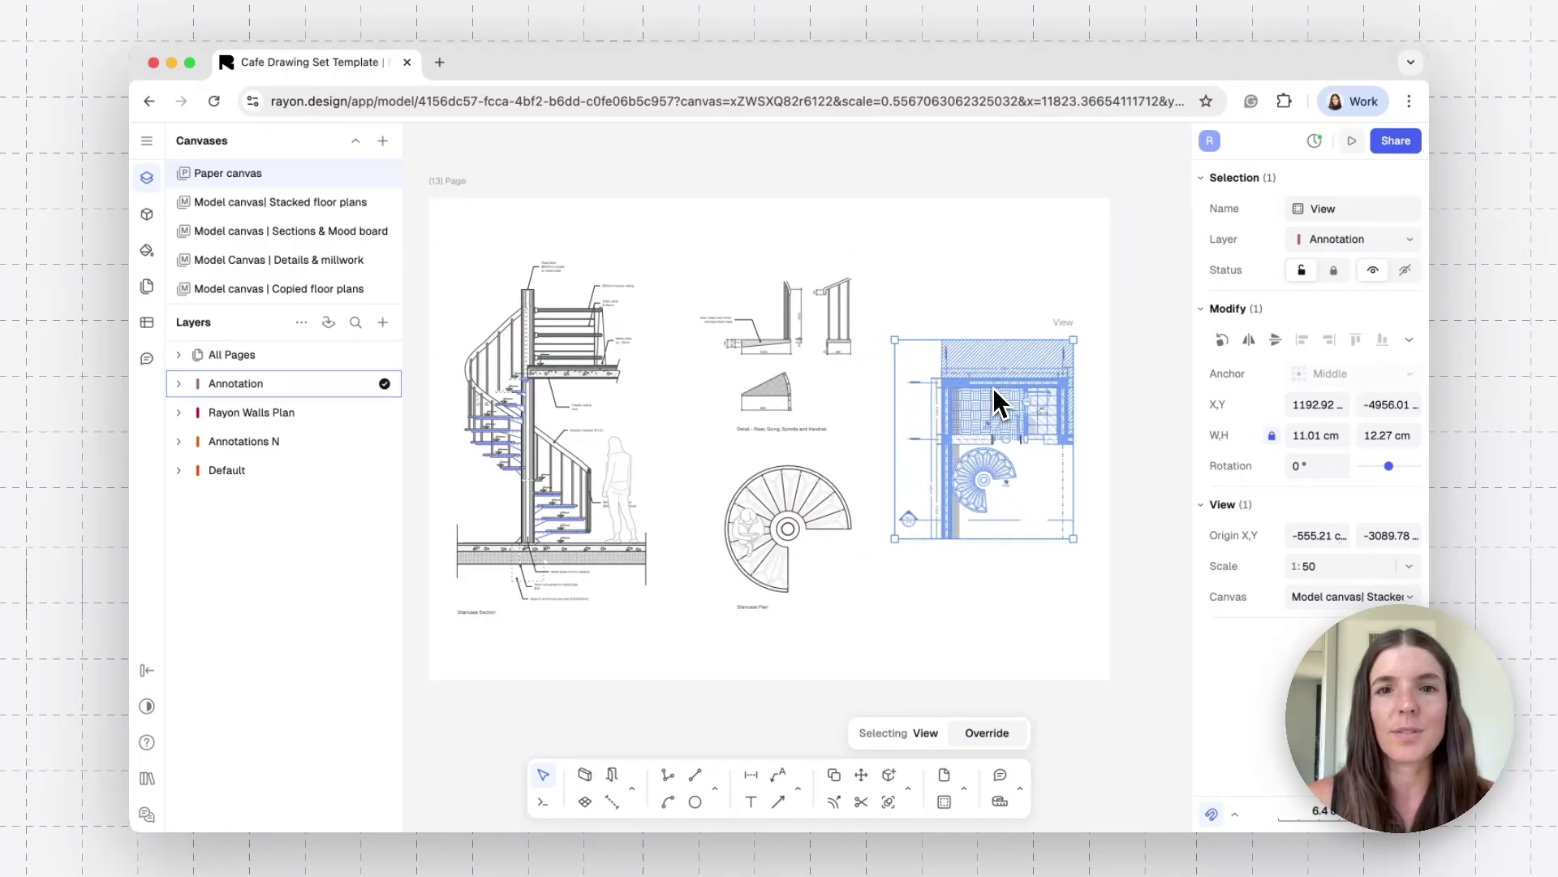
left_click(1108, 747)
scroll(1105, 749, "left", 2)
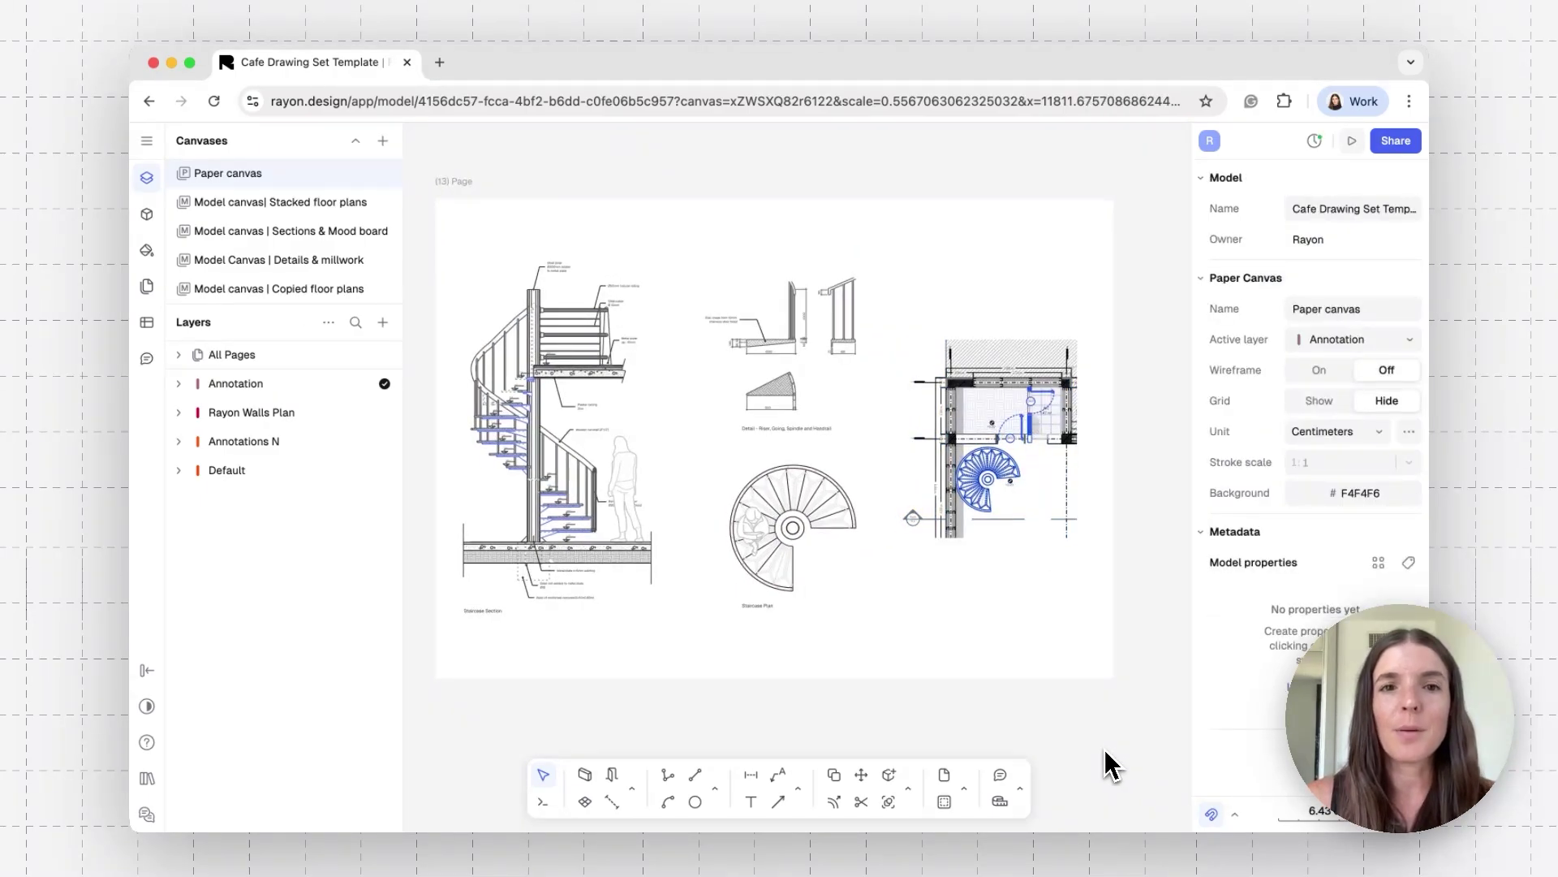
scroll(1104, 748, "down", 5, "ctrl")
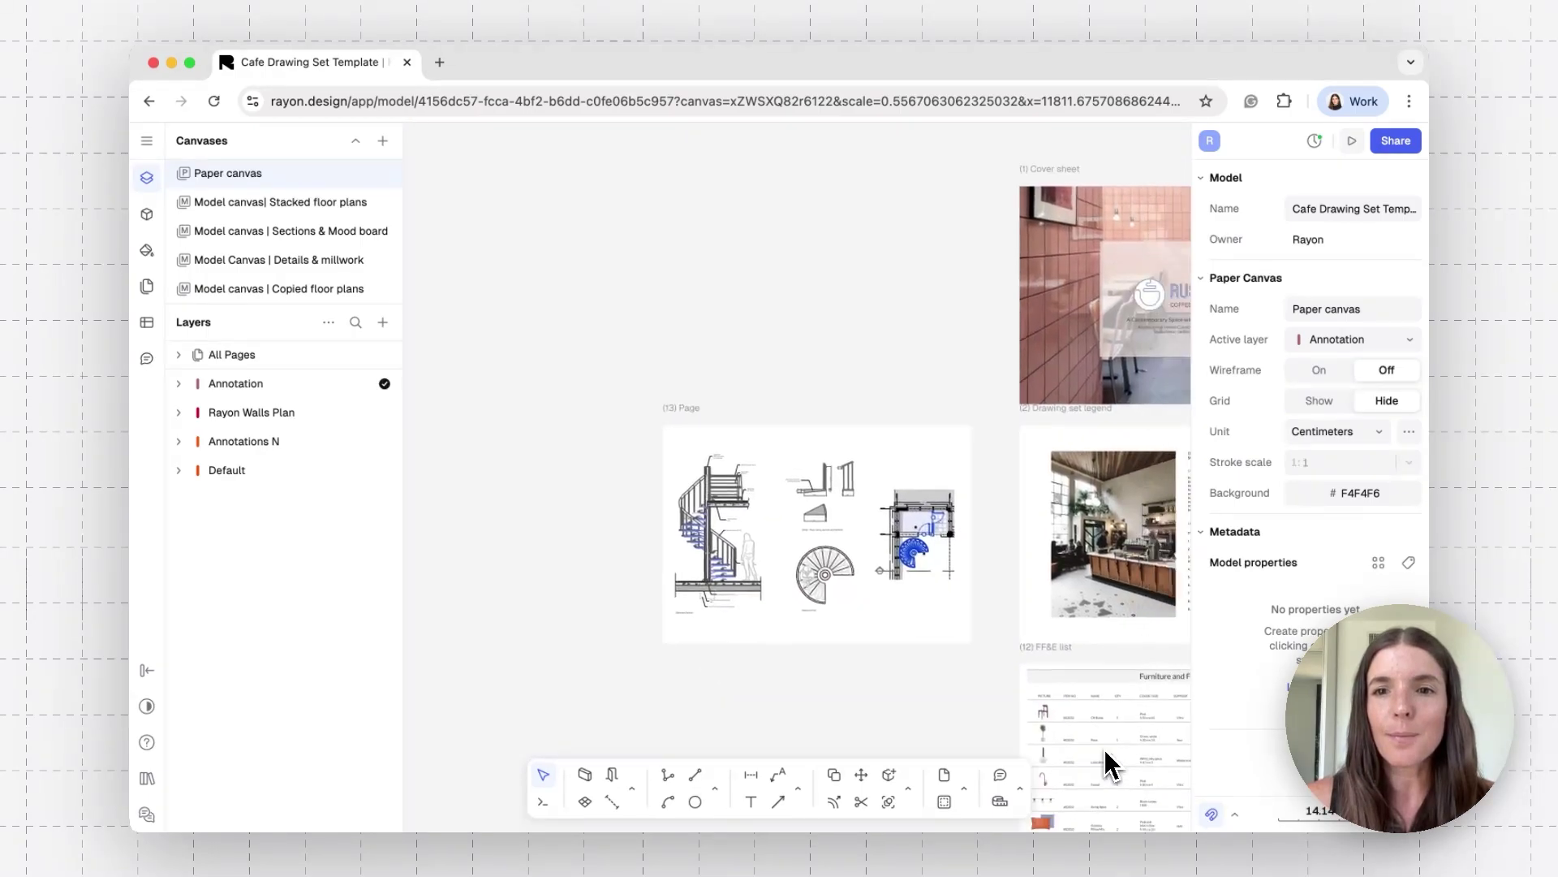
scroll(1104, 749, "right", 2)
scroll(1124, 527, "up", 5, "ctrl")
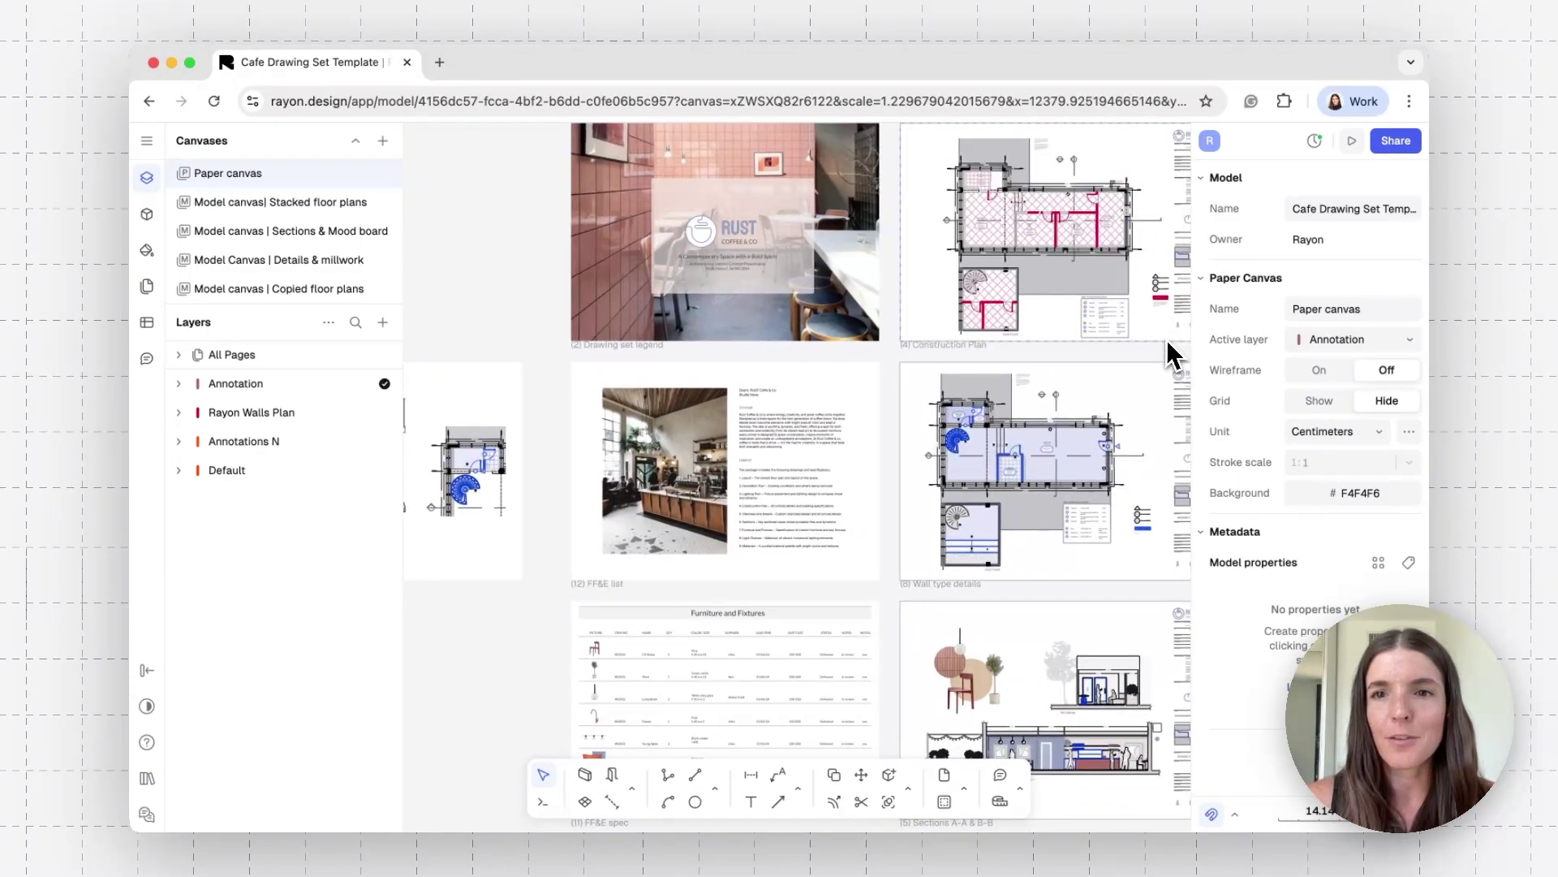
Copy the RUST title block from Wall type details to the (13) Page corner with M.
scroll(1167, 339, "right", 2)
left_click(1122, 406)
key("m")
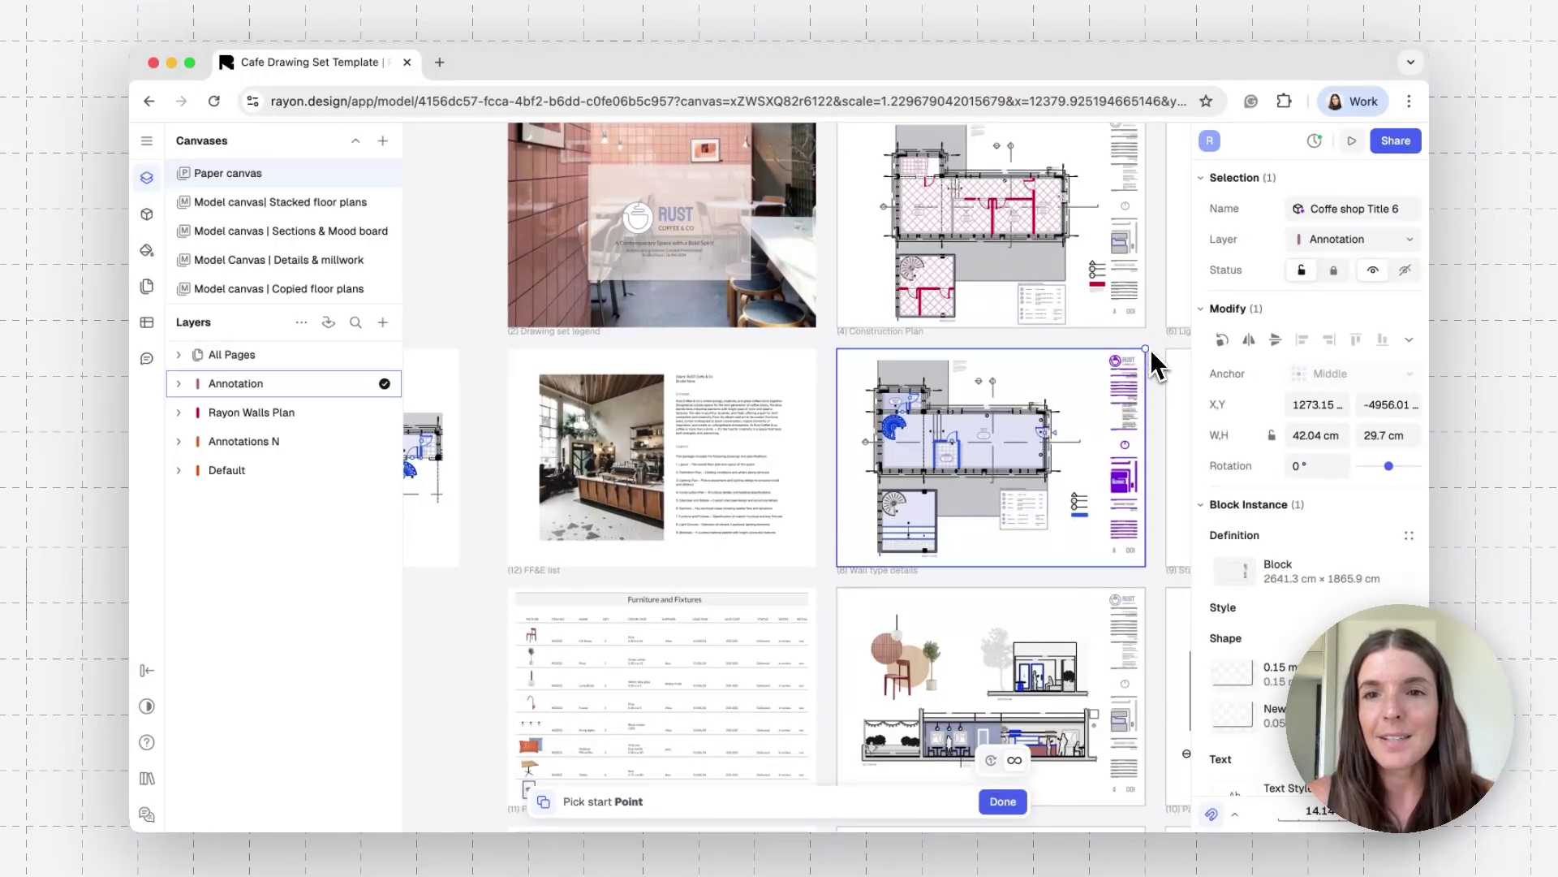
left_click(1146, 350)
scroll(892, 377, "left", 5)
scroll(890, 370, "left", 3)
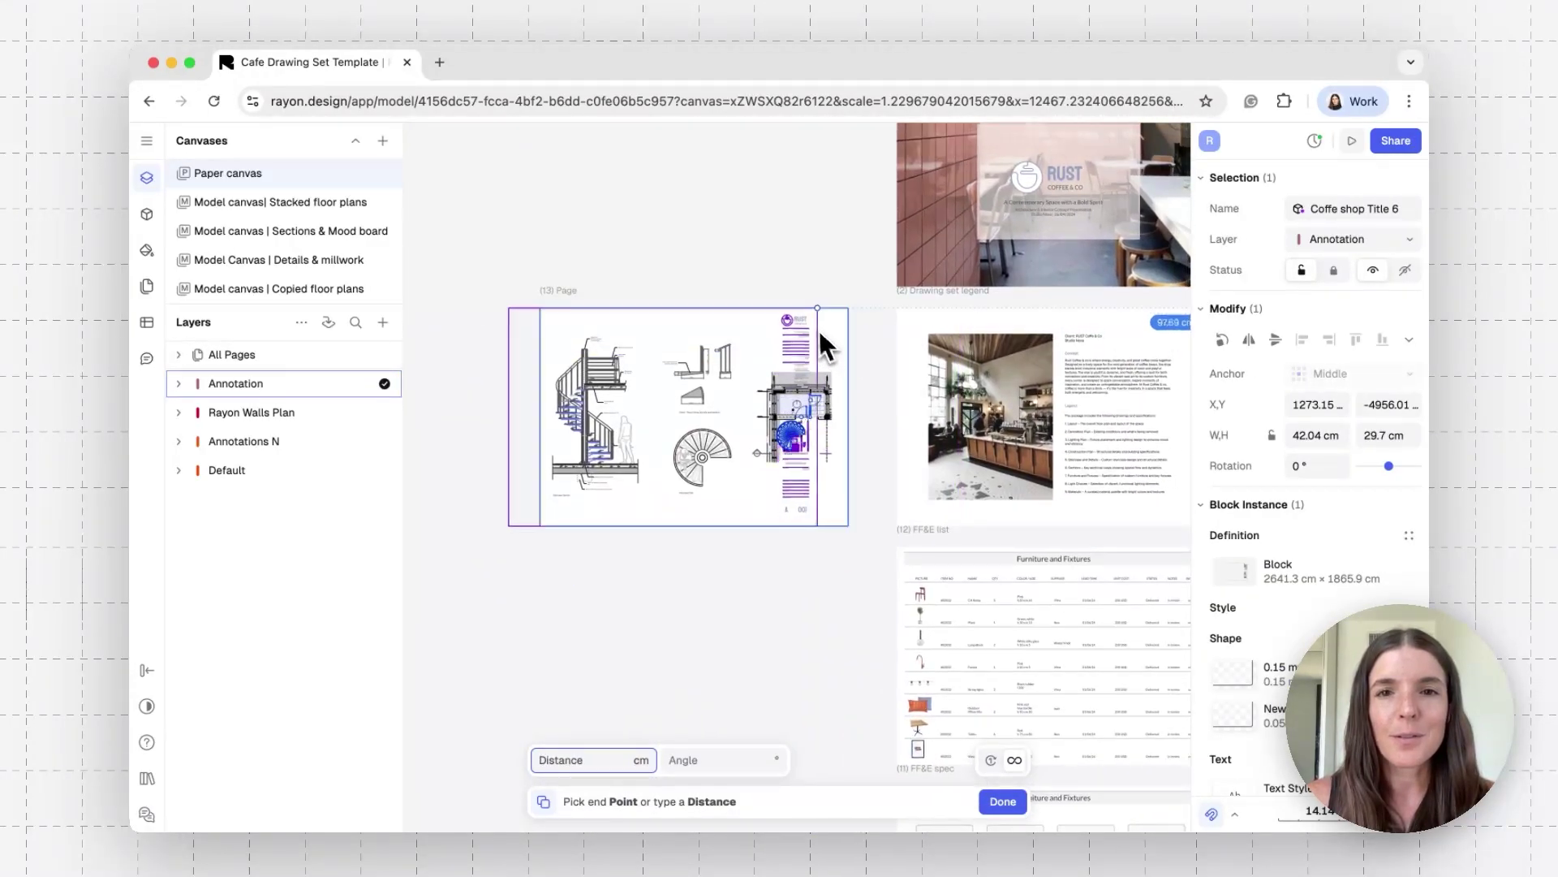
left_click(846, 315)
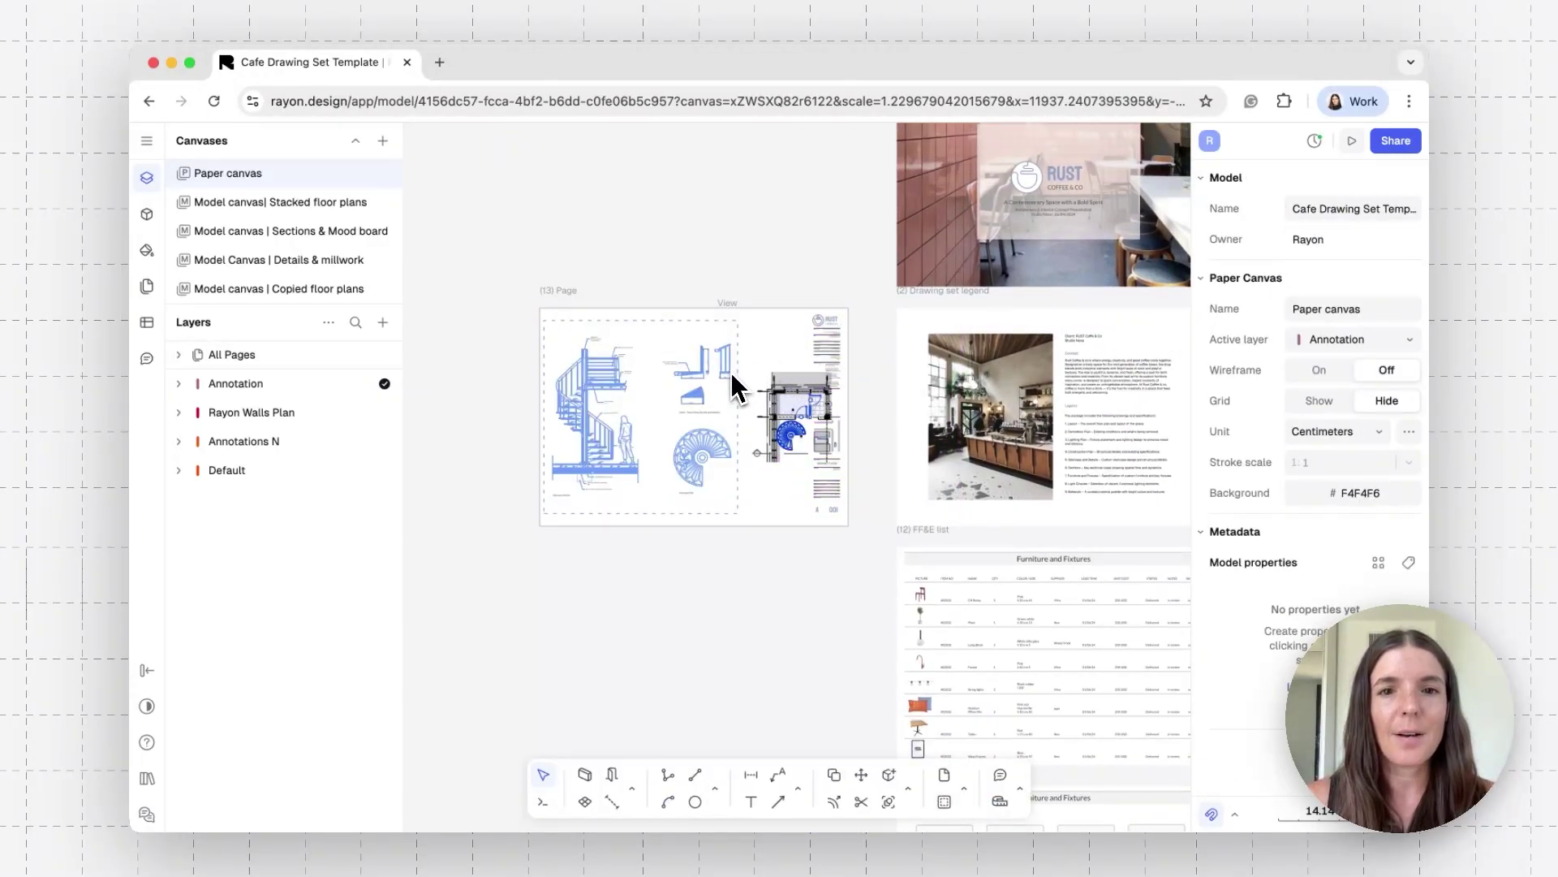
scroll(731, 382, "up", 3, "ctrl")
scroll(690, 414, "up", 5, "ctrl")
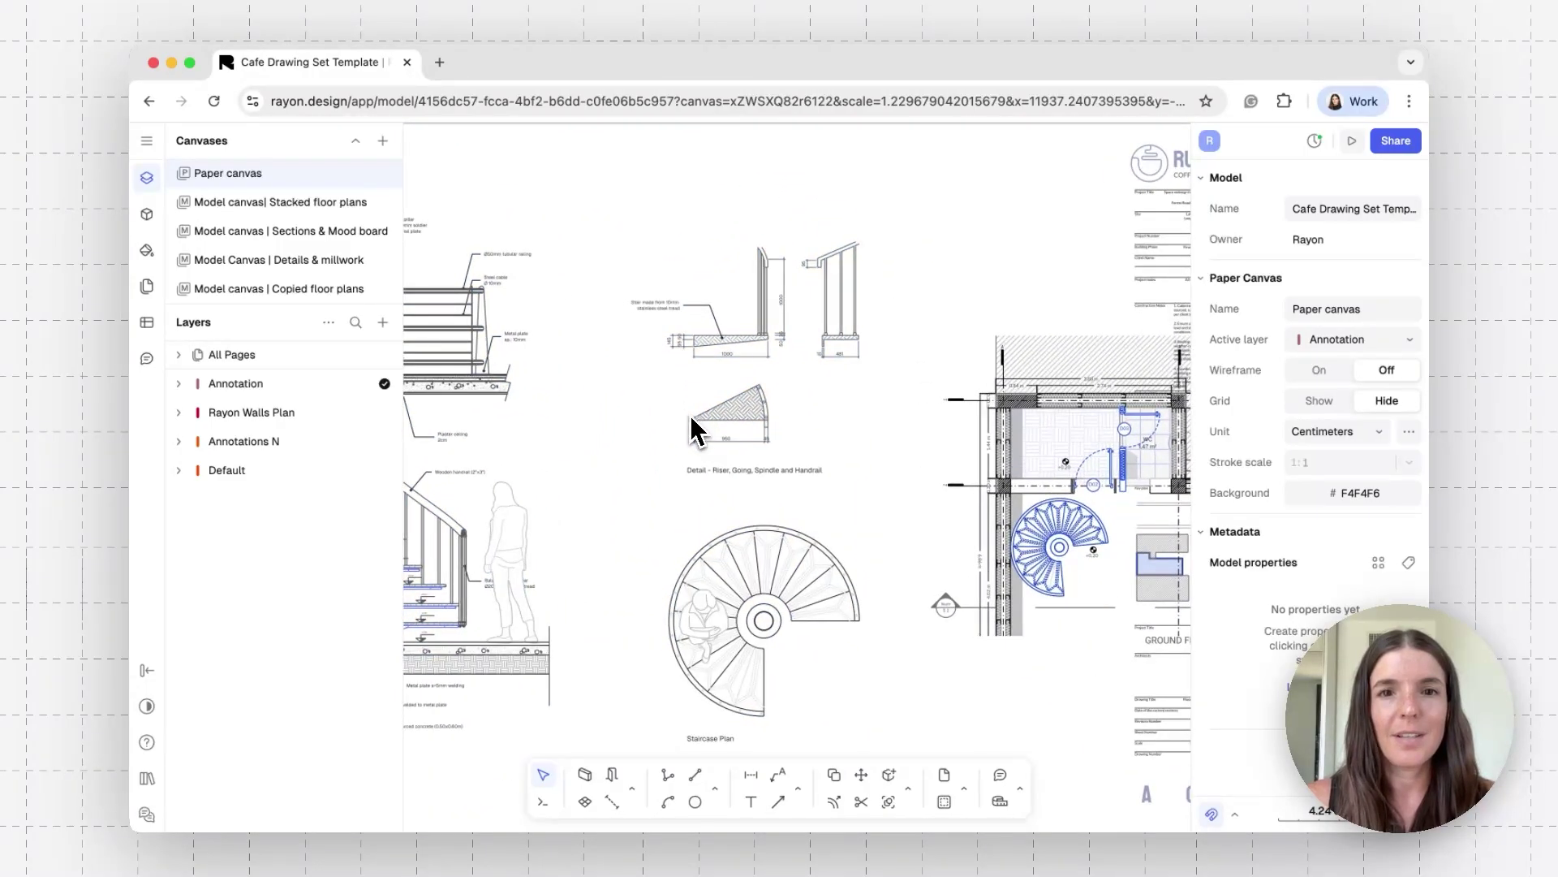
scroll(690, 417, "down", 5, "ctrl")
scroll(730, 419, "up", 1, "ctrl")
left_click(888, 408)
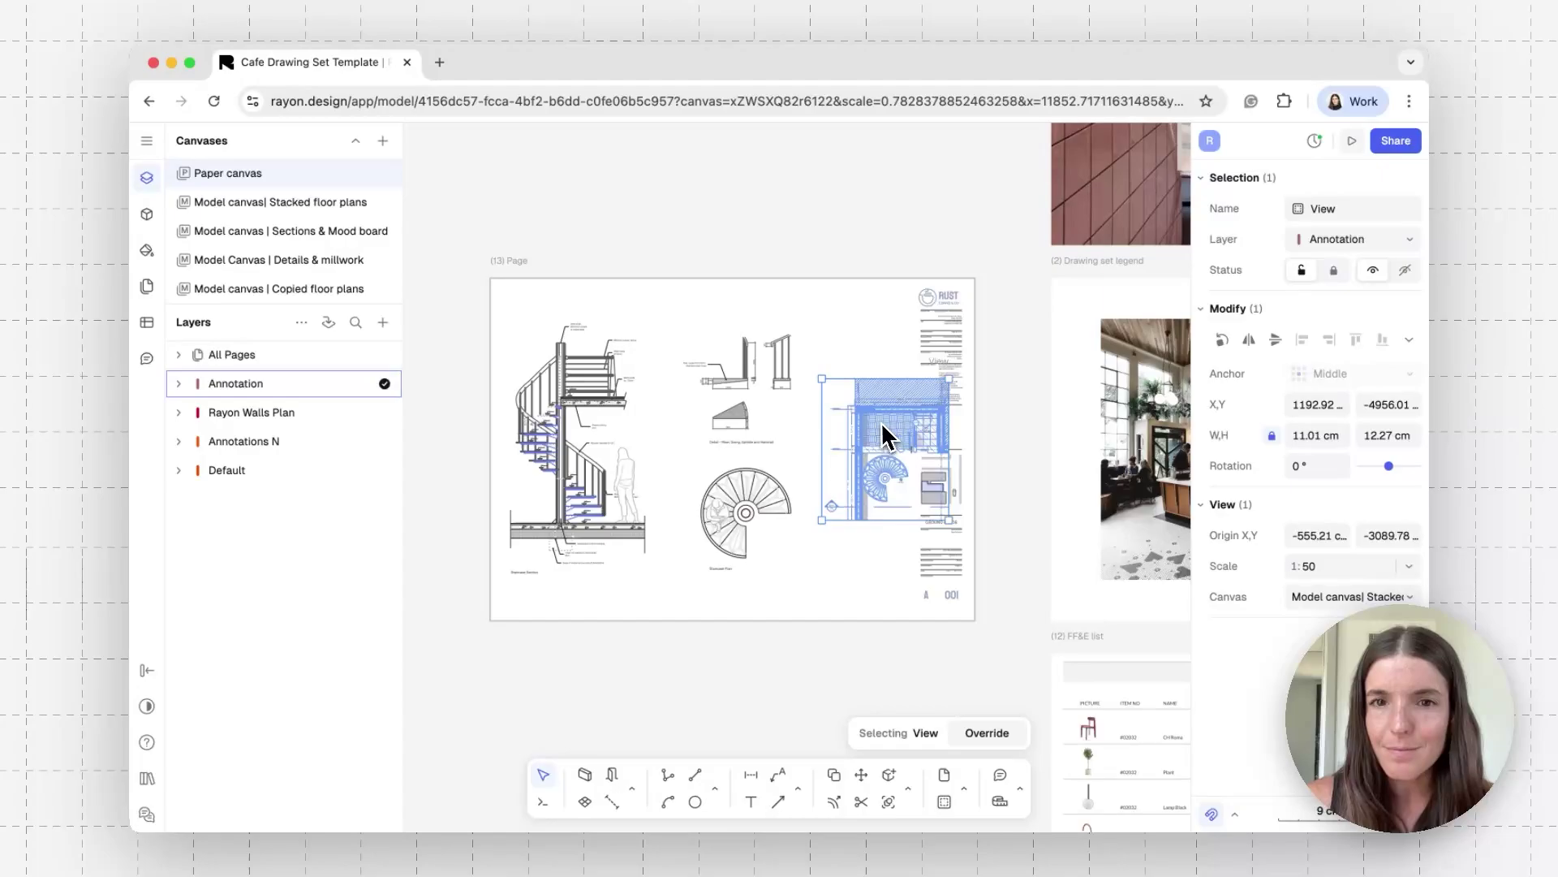
Set the floor-plan view to 1:100, crop it to 6.21 cm wide, and move it down-left.
double_click(888, 437)
left_click(1410, 595)
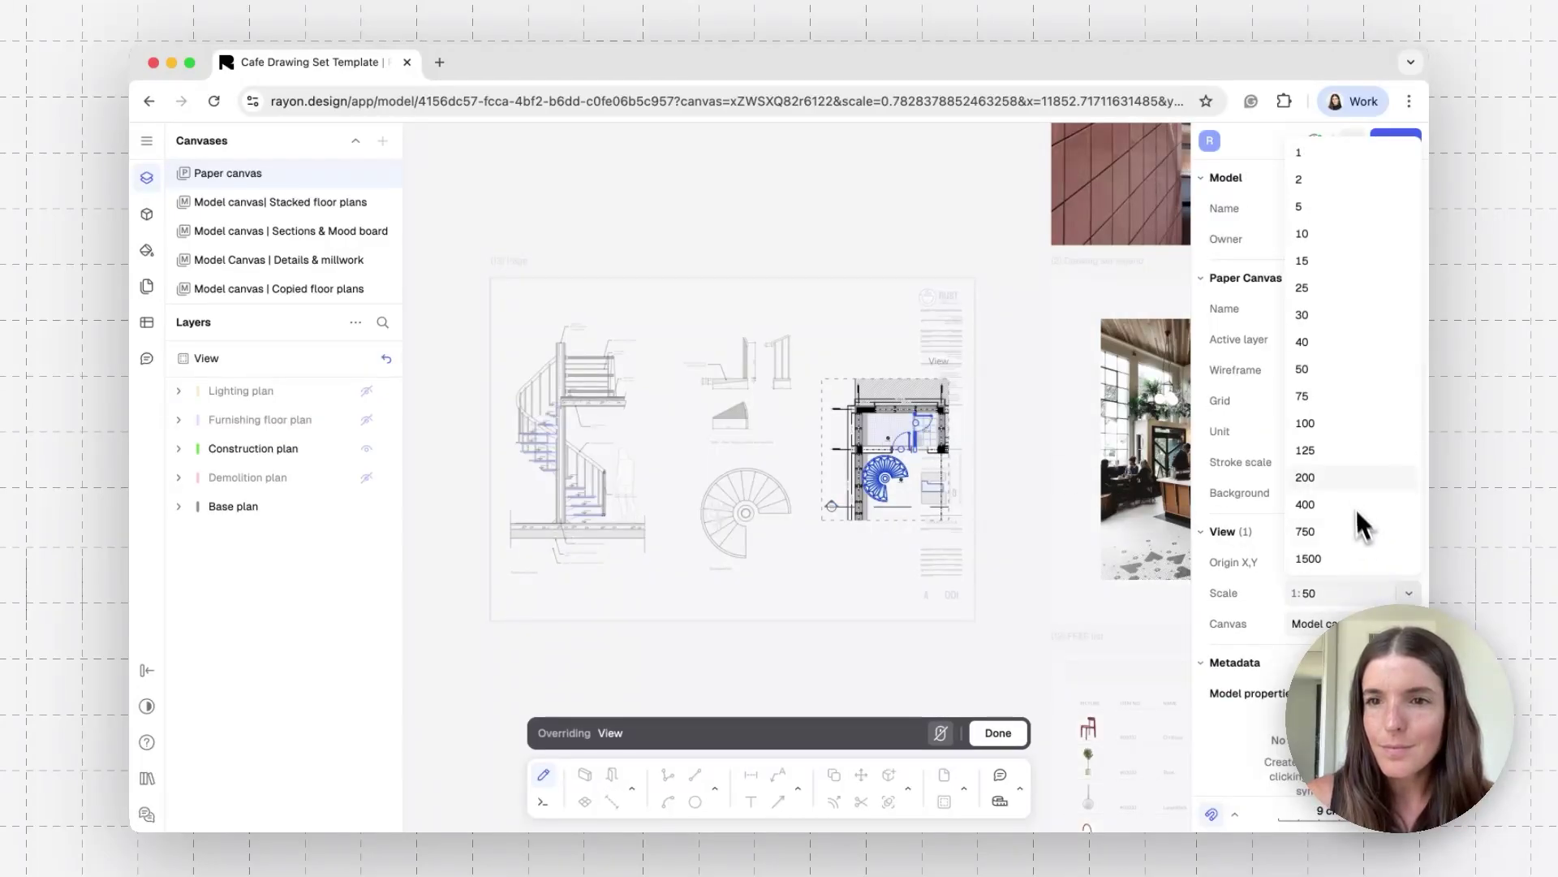
left_click(1352, 423)
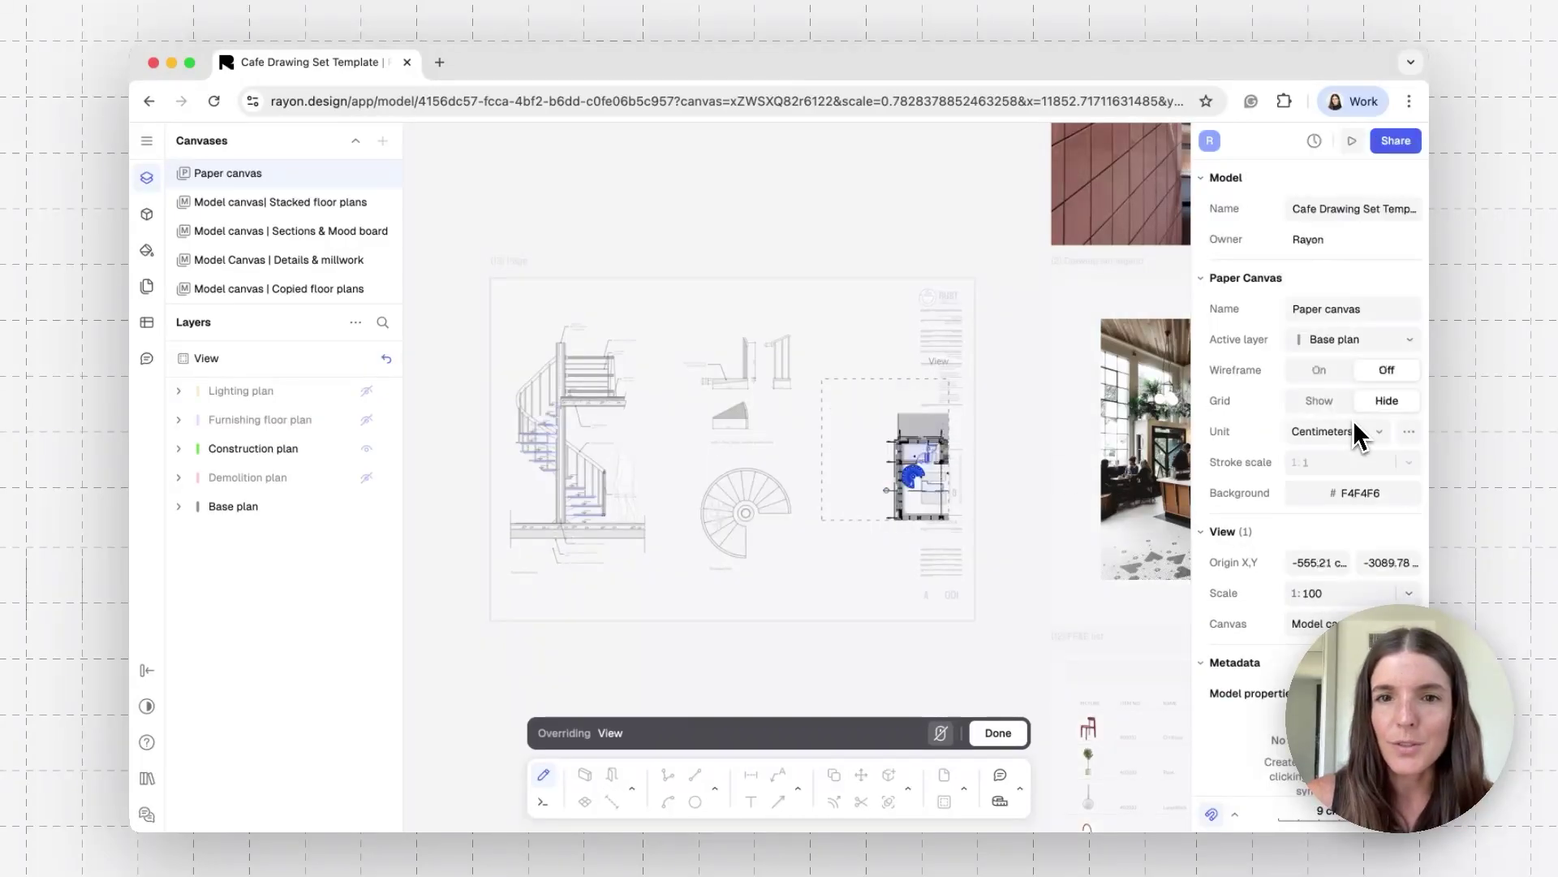
left_click(998, 733)
left_click_drag(822, 473, 878, 472)
left_click_drag(910, 397, 859, 443)
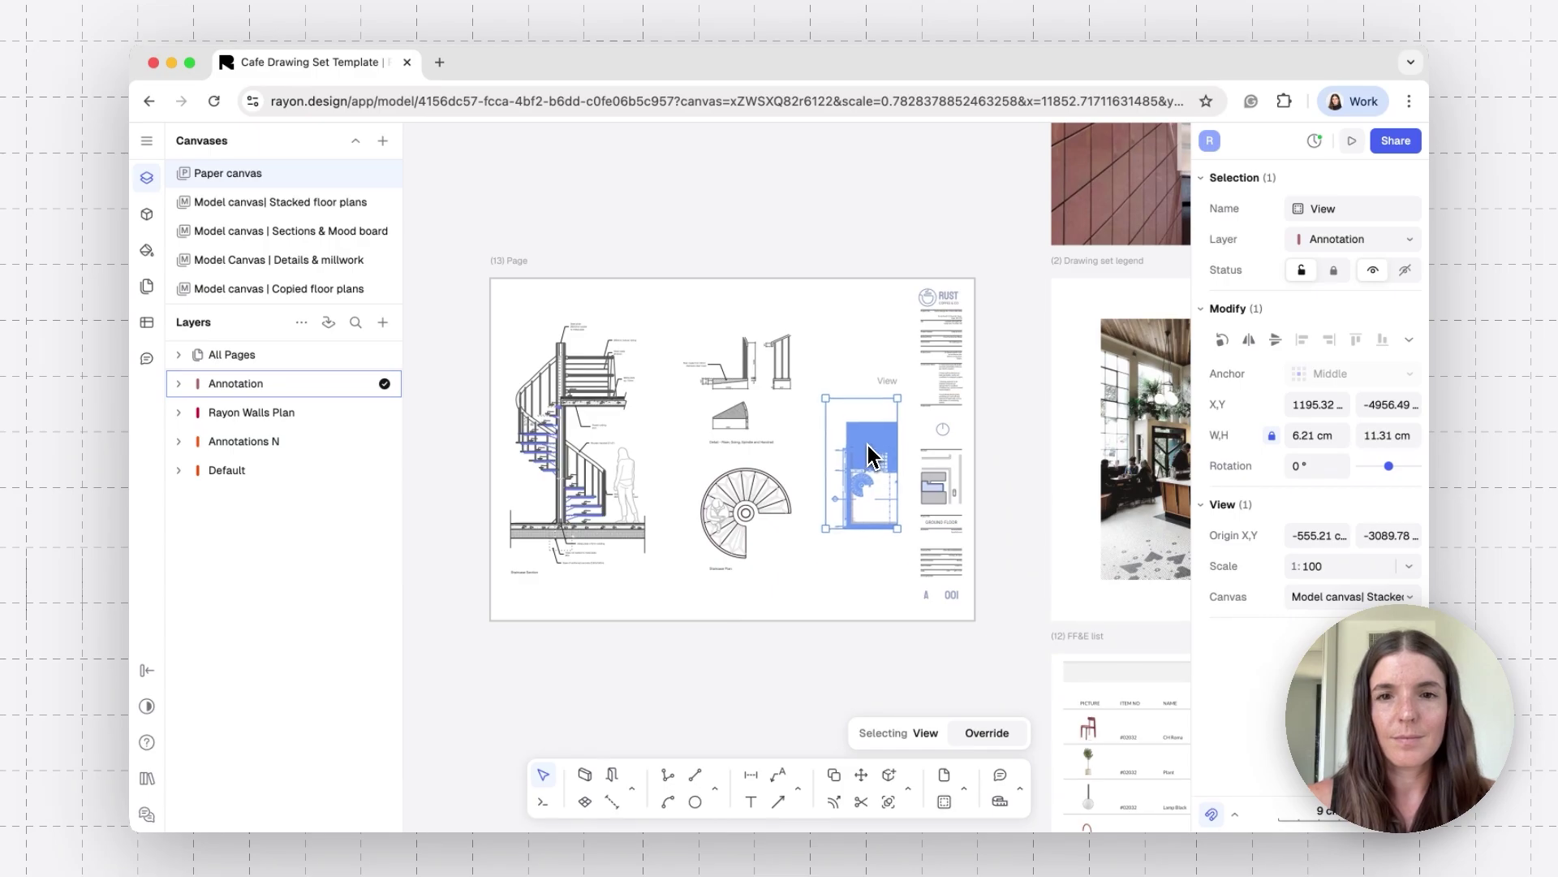
left_click(747, 705)
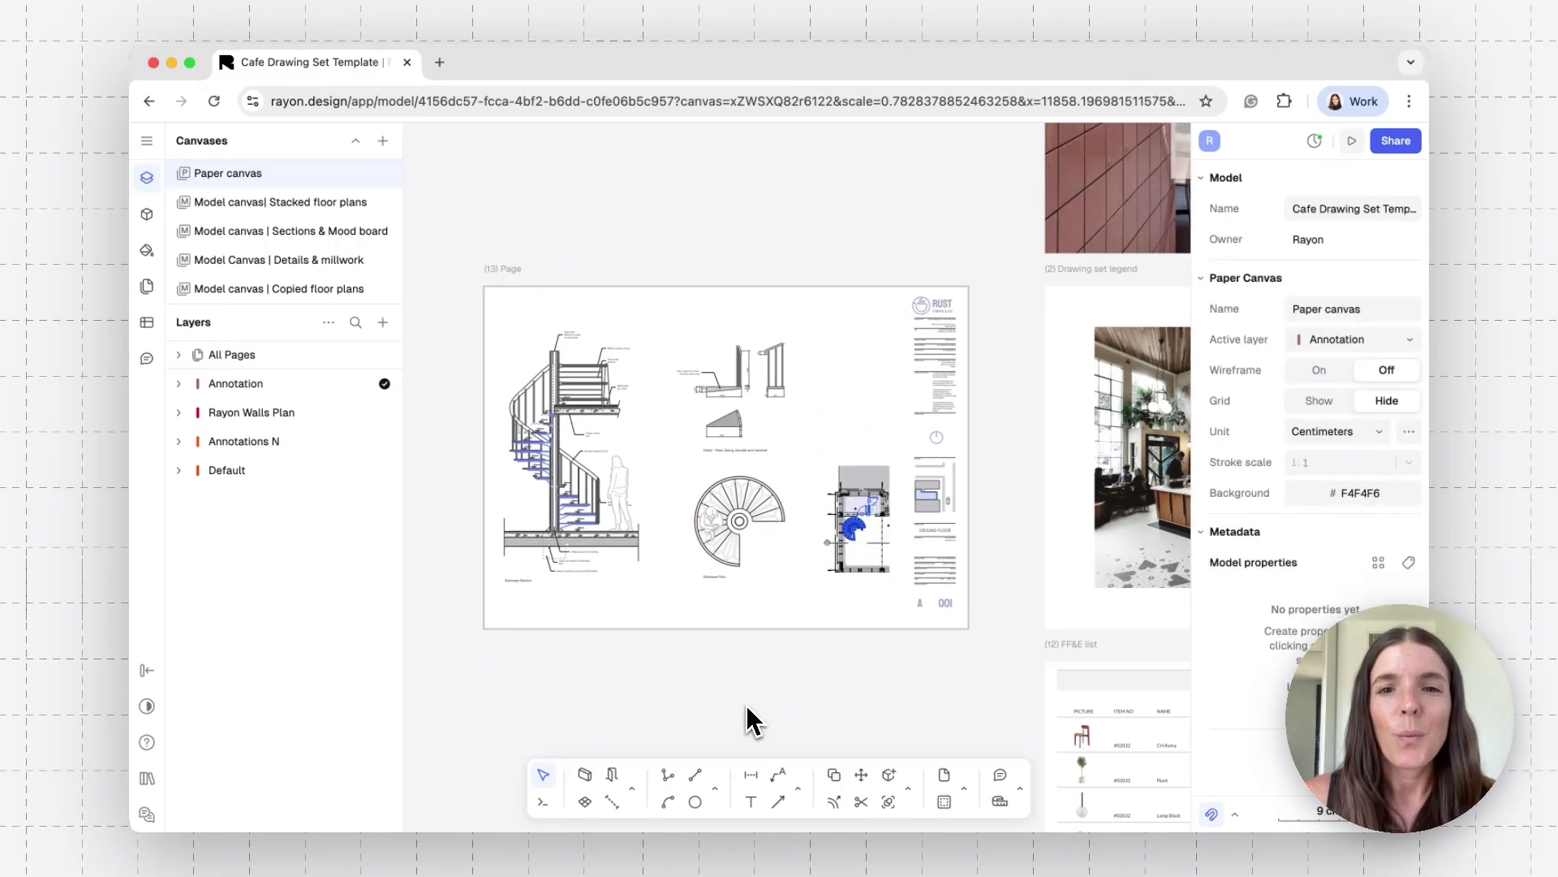
Zoom out over all sheets and show the Pages list of the 13-page drawing set.
scroll(746, 705, "down", 10, "ctrl")
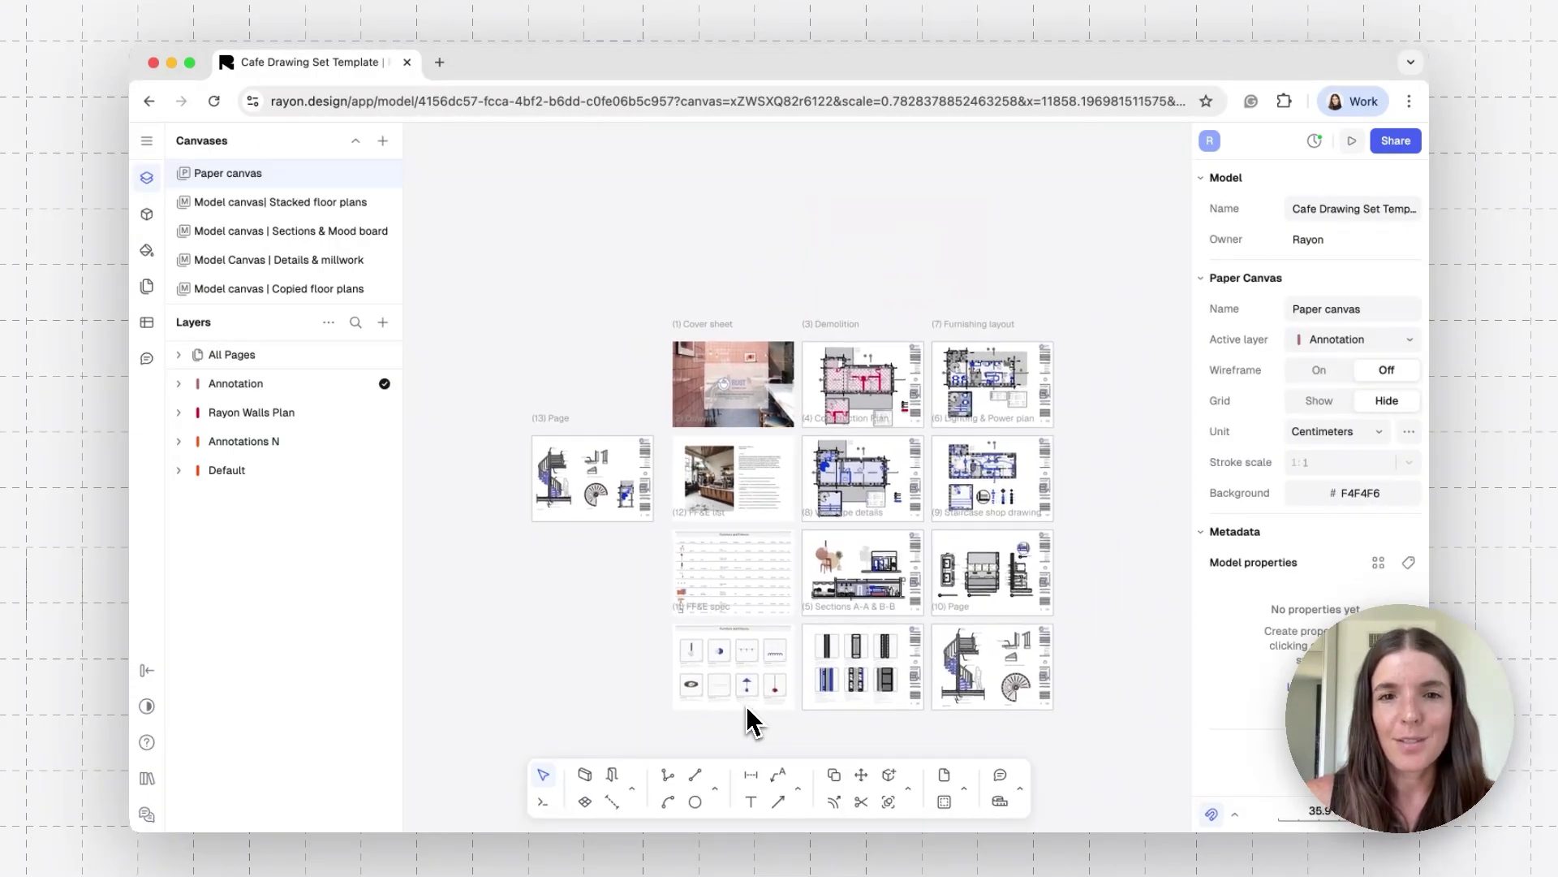
scroll(747, 705, "down", 2)
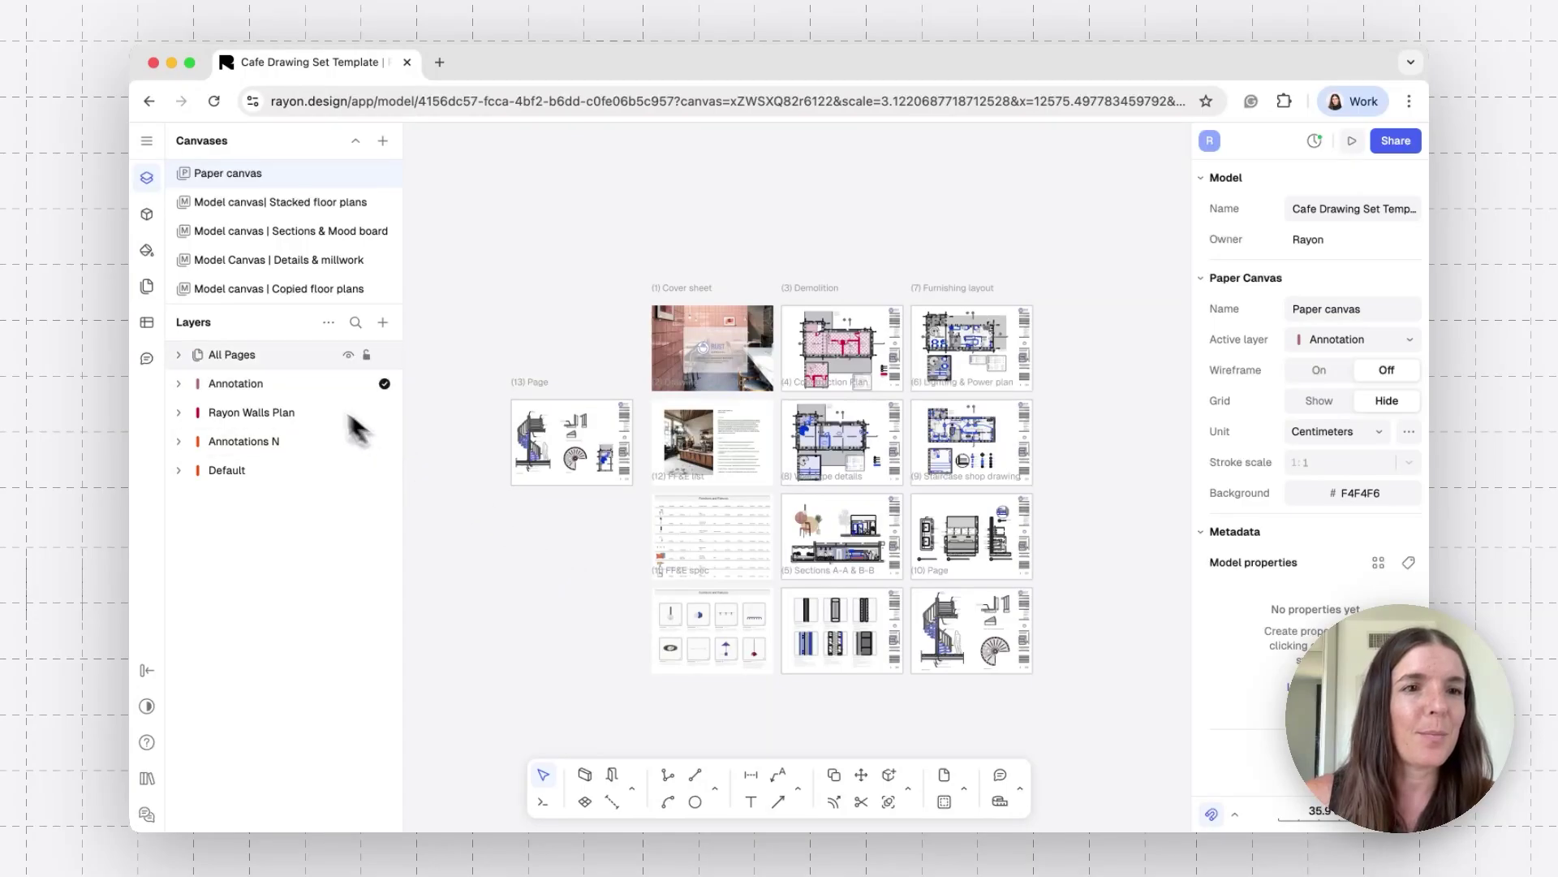
left_click(147, 291)
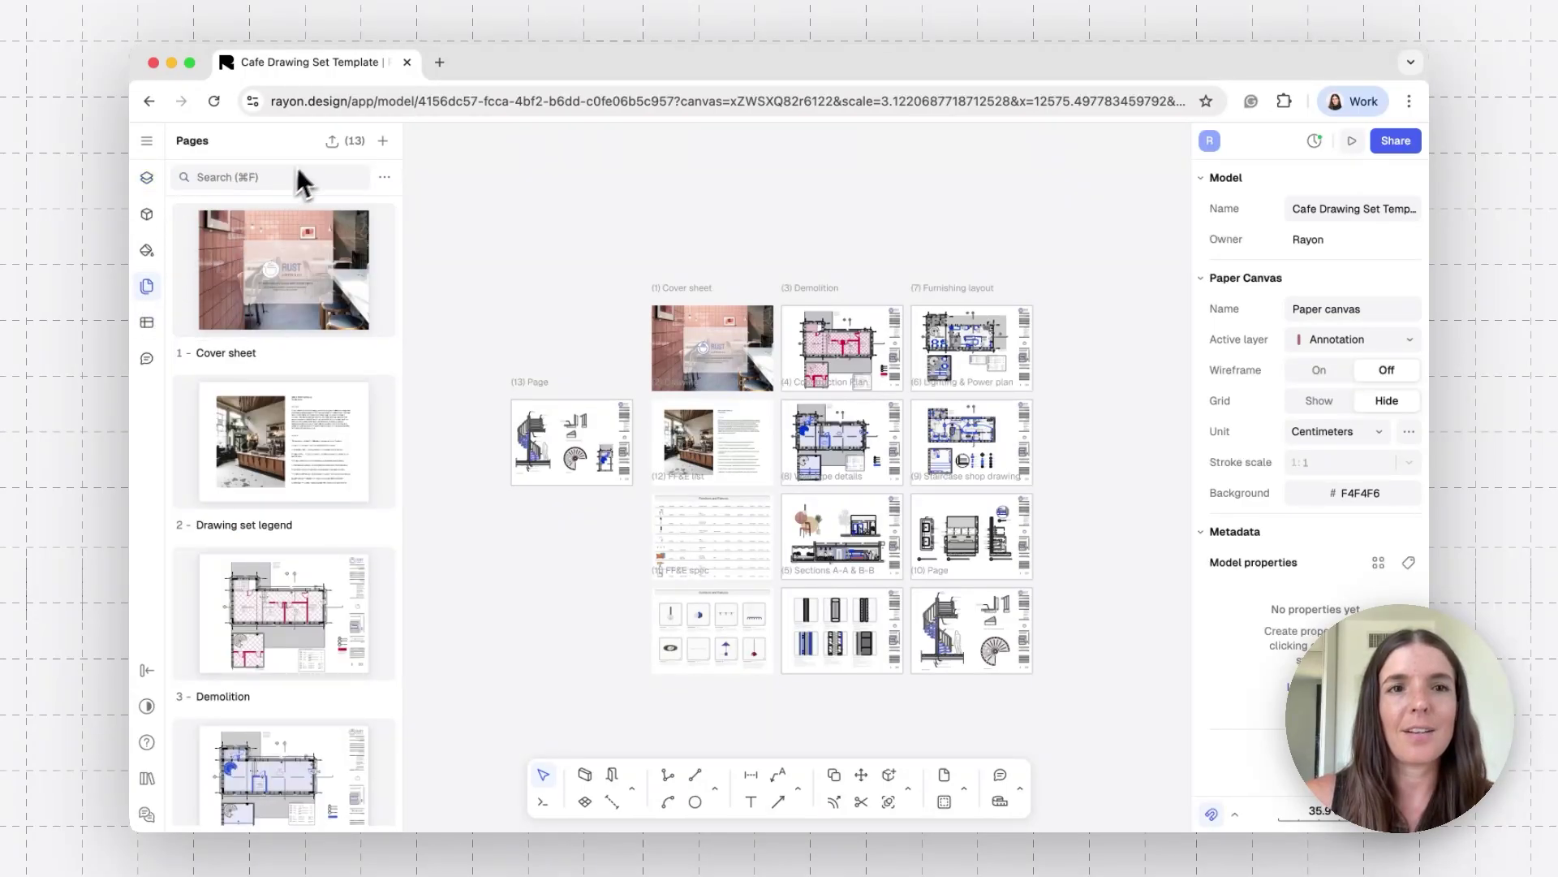